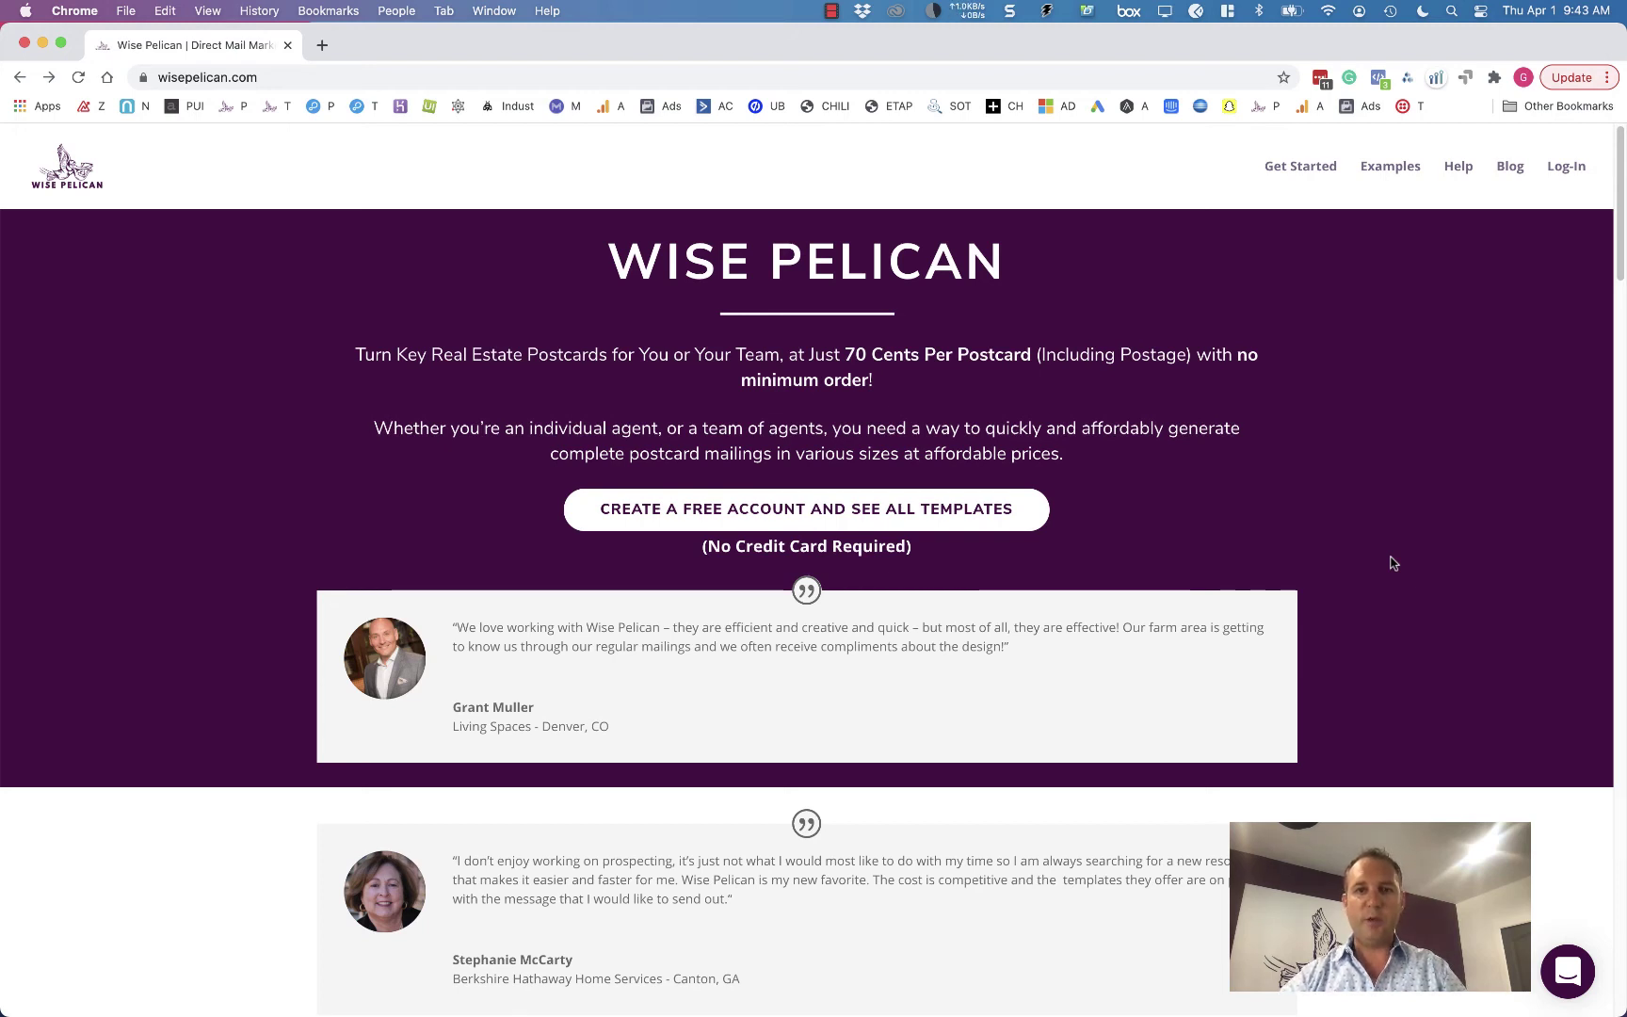
# - Start a free Wise Pelican account from the homepage's CREATE A FREE ACCOUNT AND SEE ALL TEMPLATES button
pyautogui.click(836, 527)
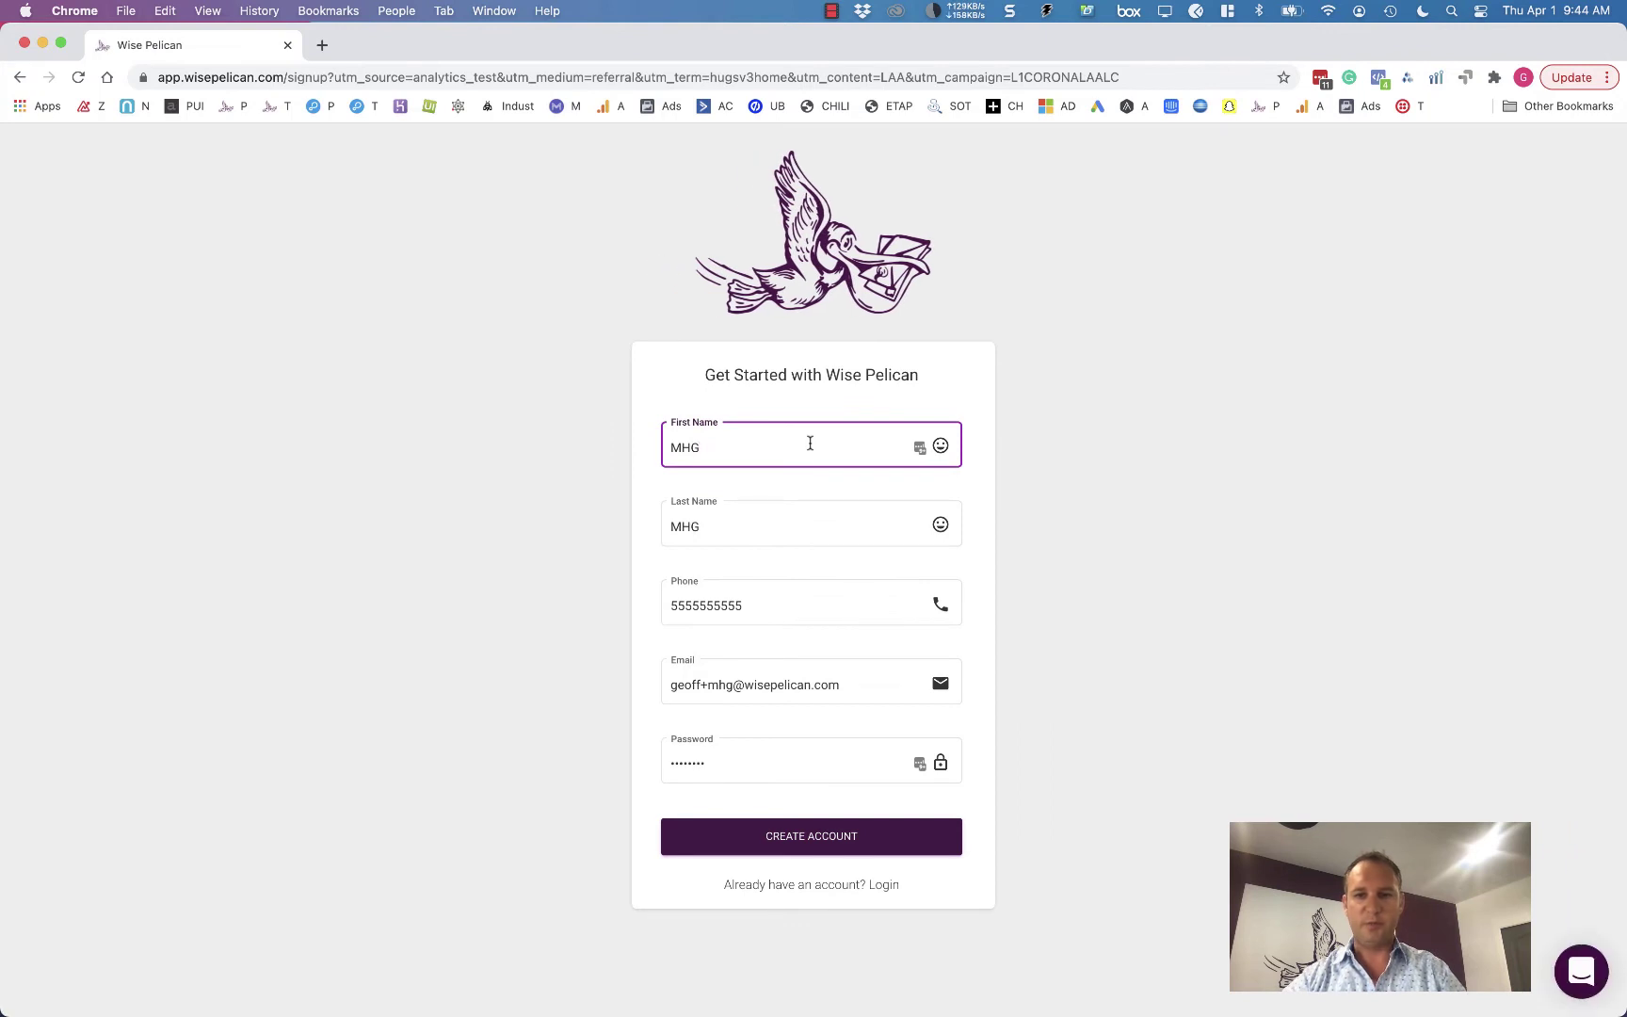
# - Clear the autofilled first name, last name, phone, email and password fields
pyautogui.press('super+a')
pyautogui.press('BackSpace')
pyautogui.press('Tab')
pyautogui.press('BackSpace')
pyautogui.press('Tab')
pyautogui.press('BackSpace')
pyautogui.press('Tab')
pyautogui.press('BackSpace')
pyautogui.press('Tab')
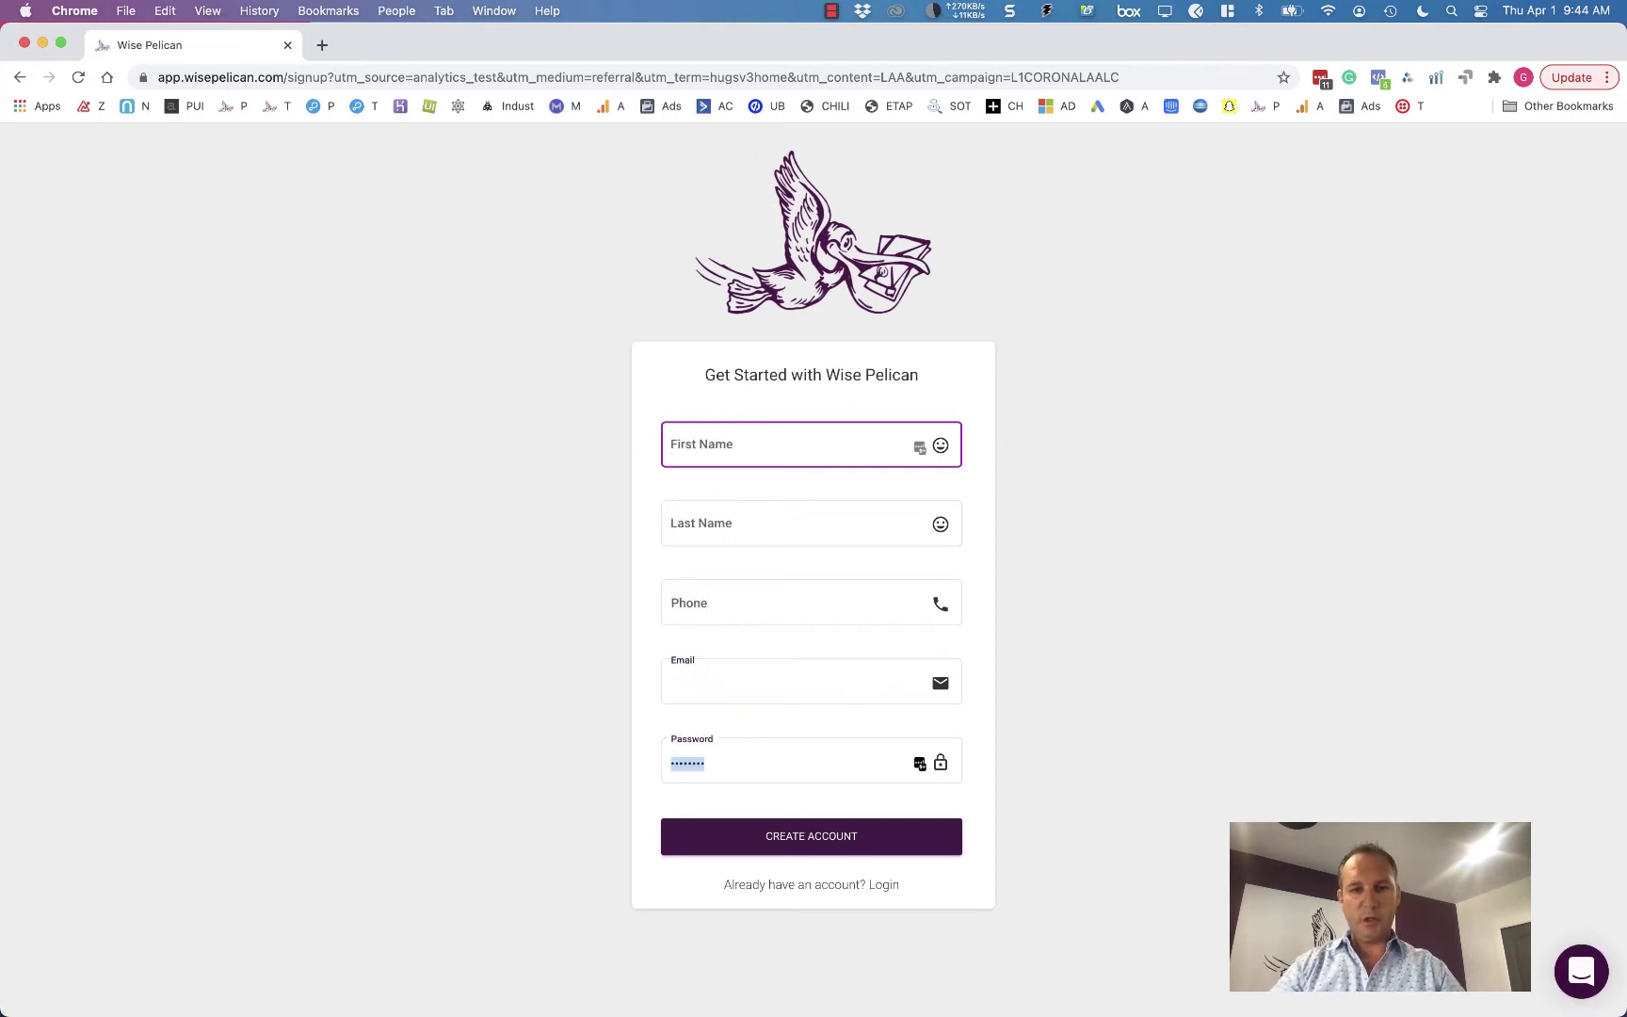
pyautogui.press('BackSpace')
# - Enter the test first name, last name and phone number
pyautogui.click(784, 452)
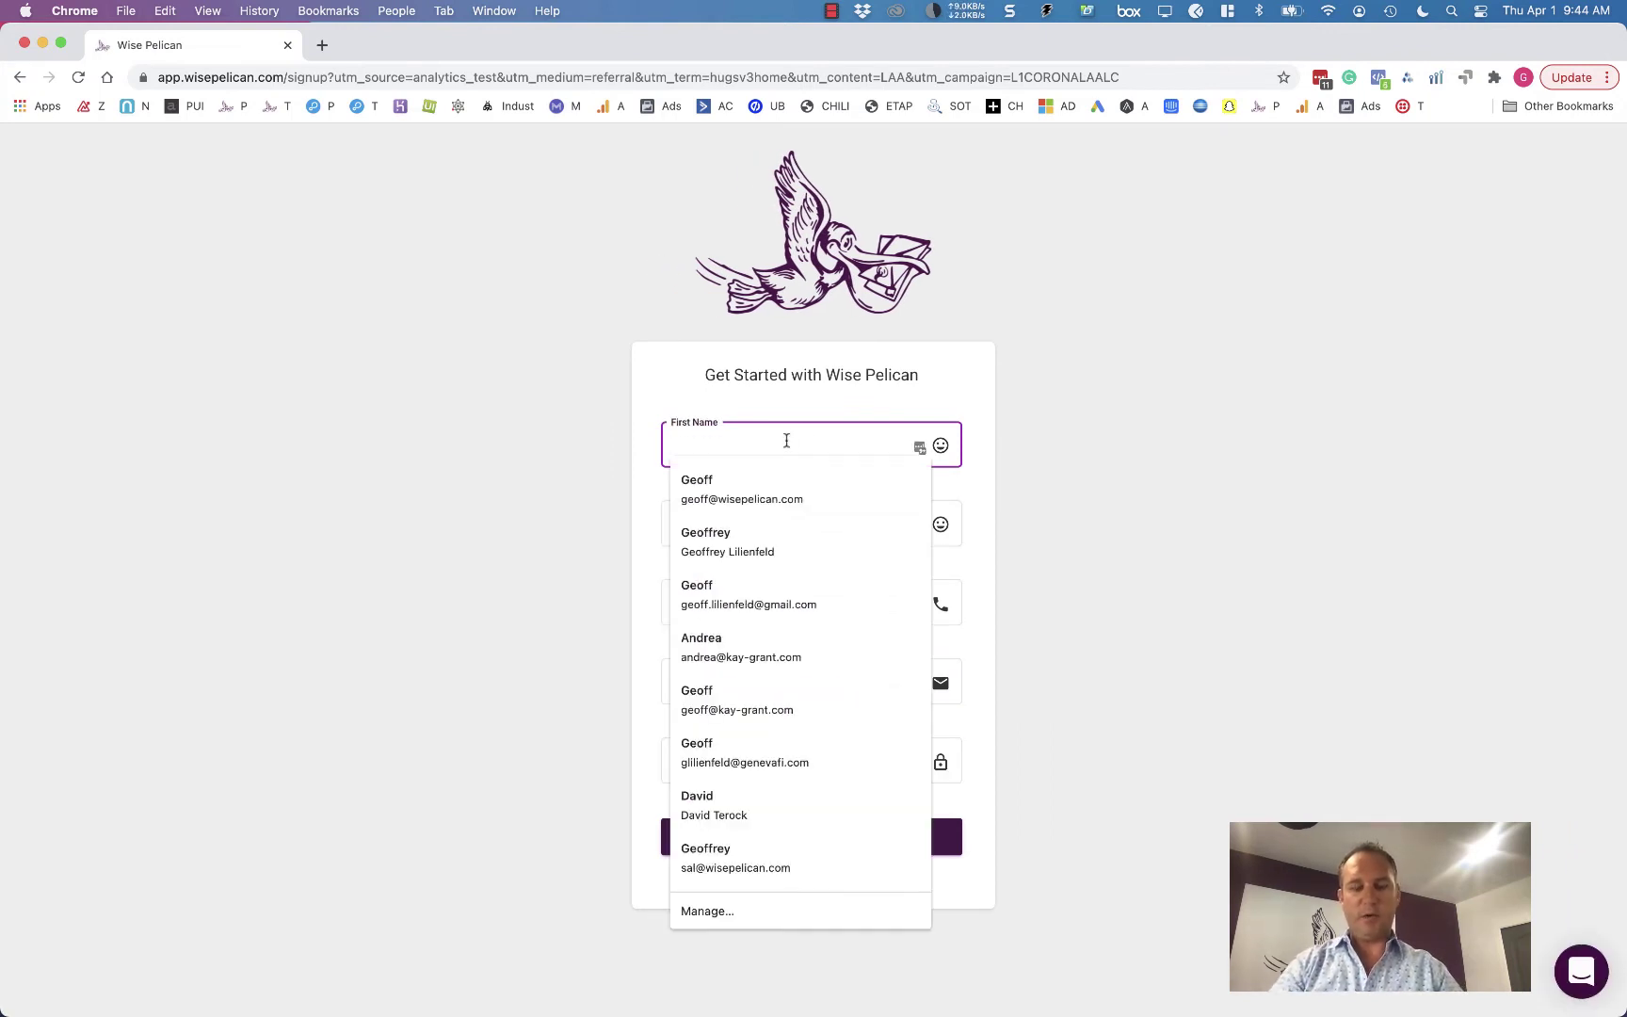
pyautogui.write('Geoff')
pyautogui.press('Tab')
pyautogui.write('Test1')
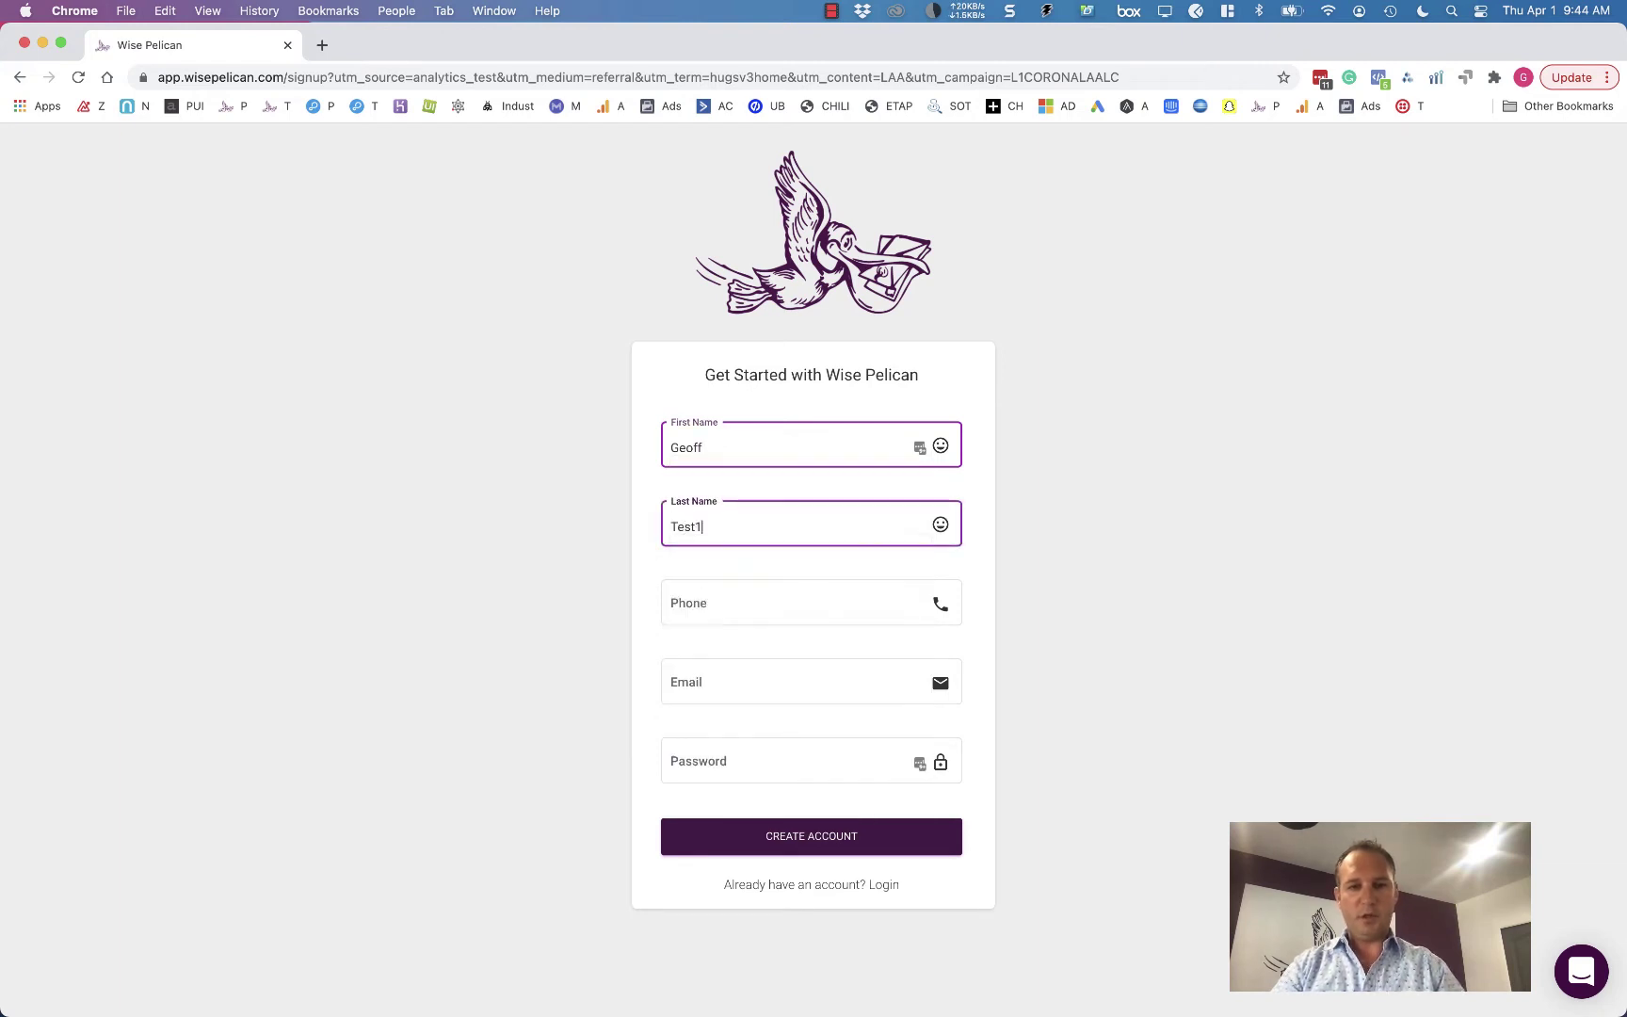
pyautogui.press('Tab')
pyautogui.write('55')
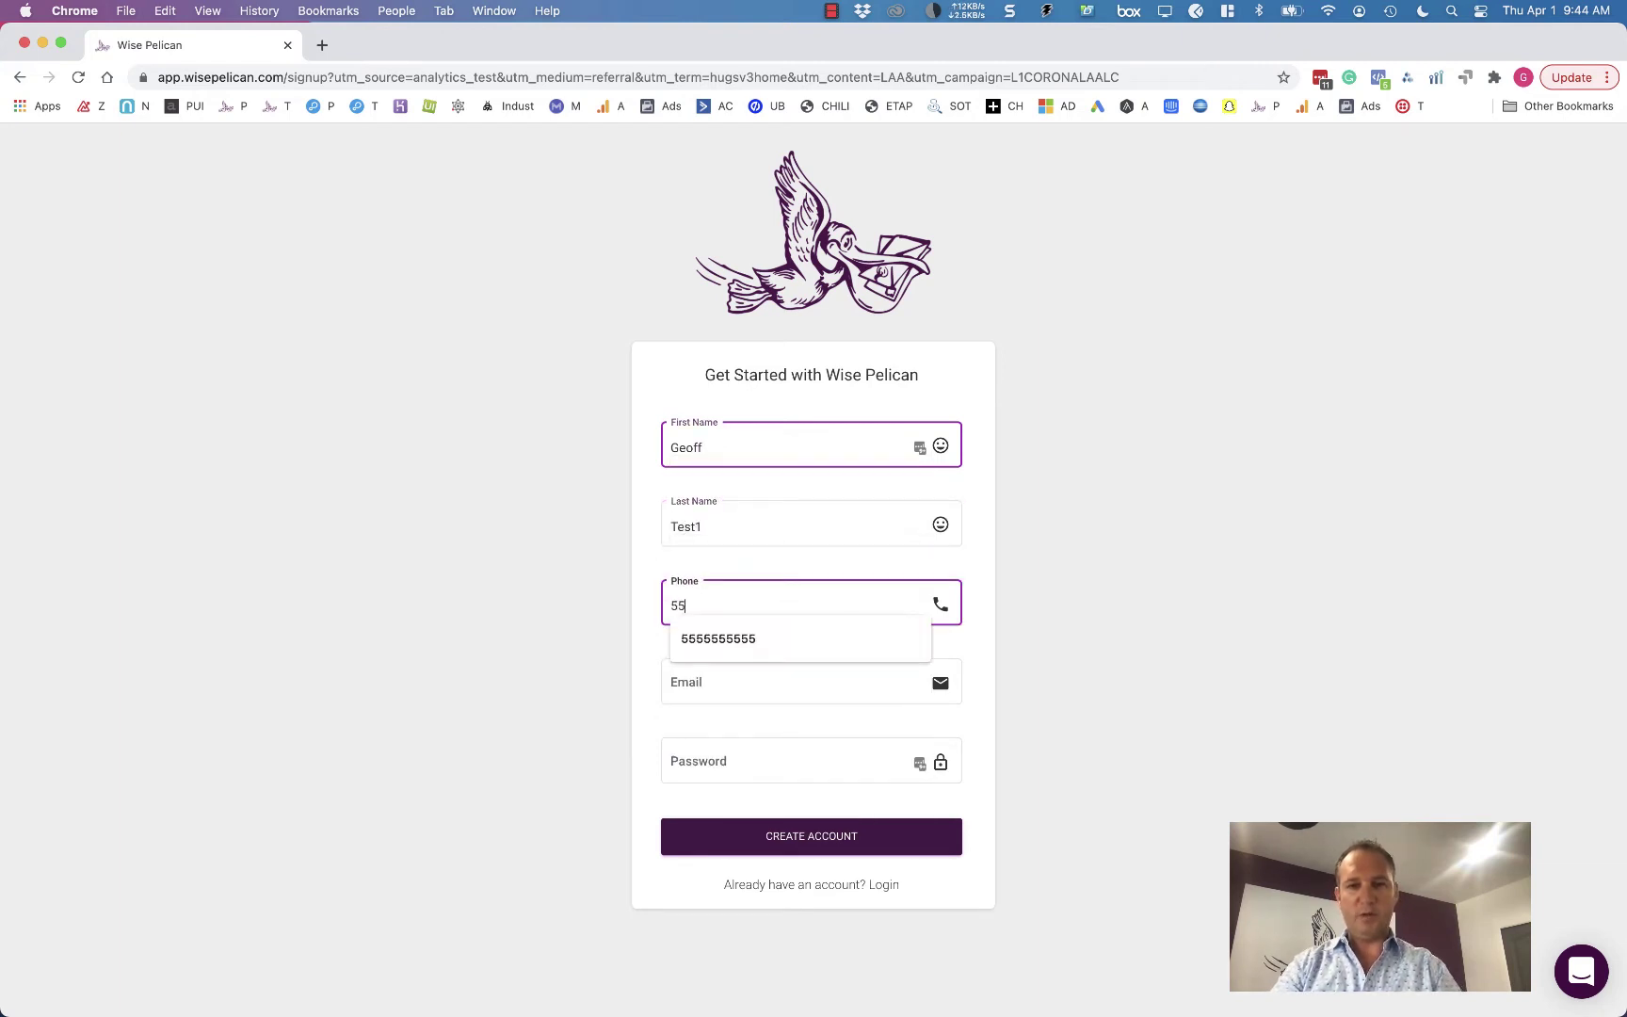
pyautogui.write('555555555')
# - Enter the test email address and submit the form to create the account
pyautogui.press('Tab')
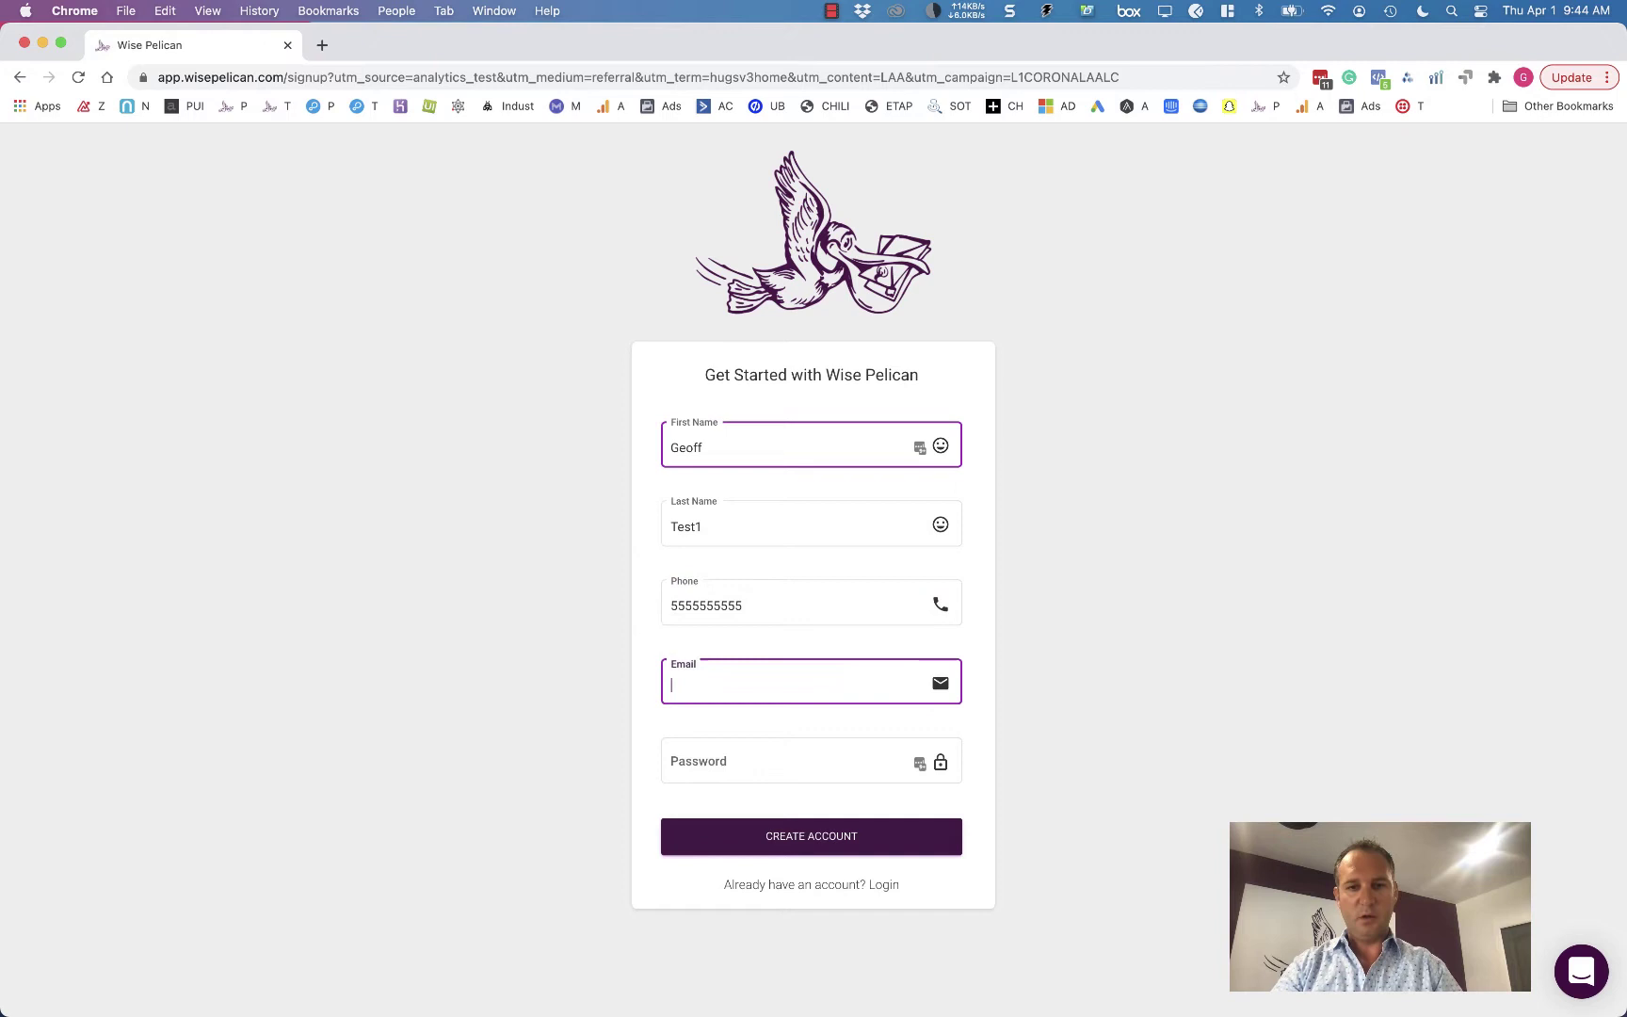
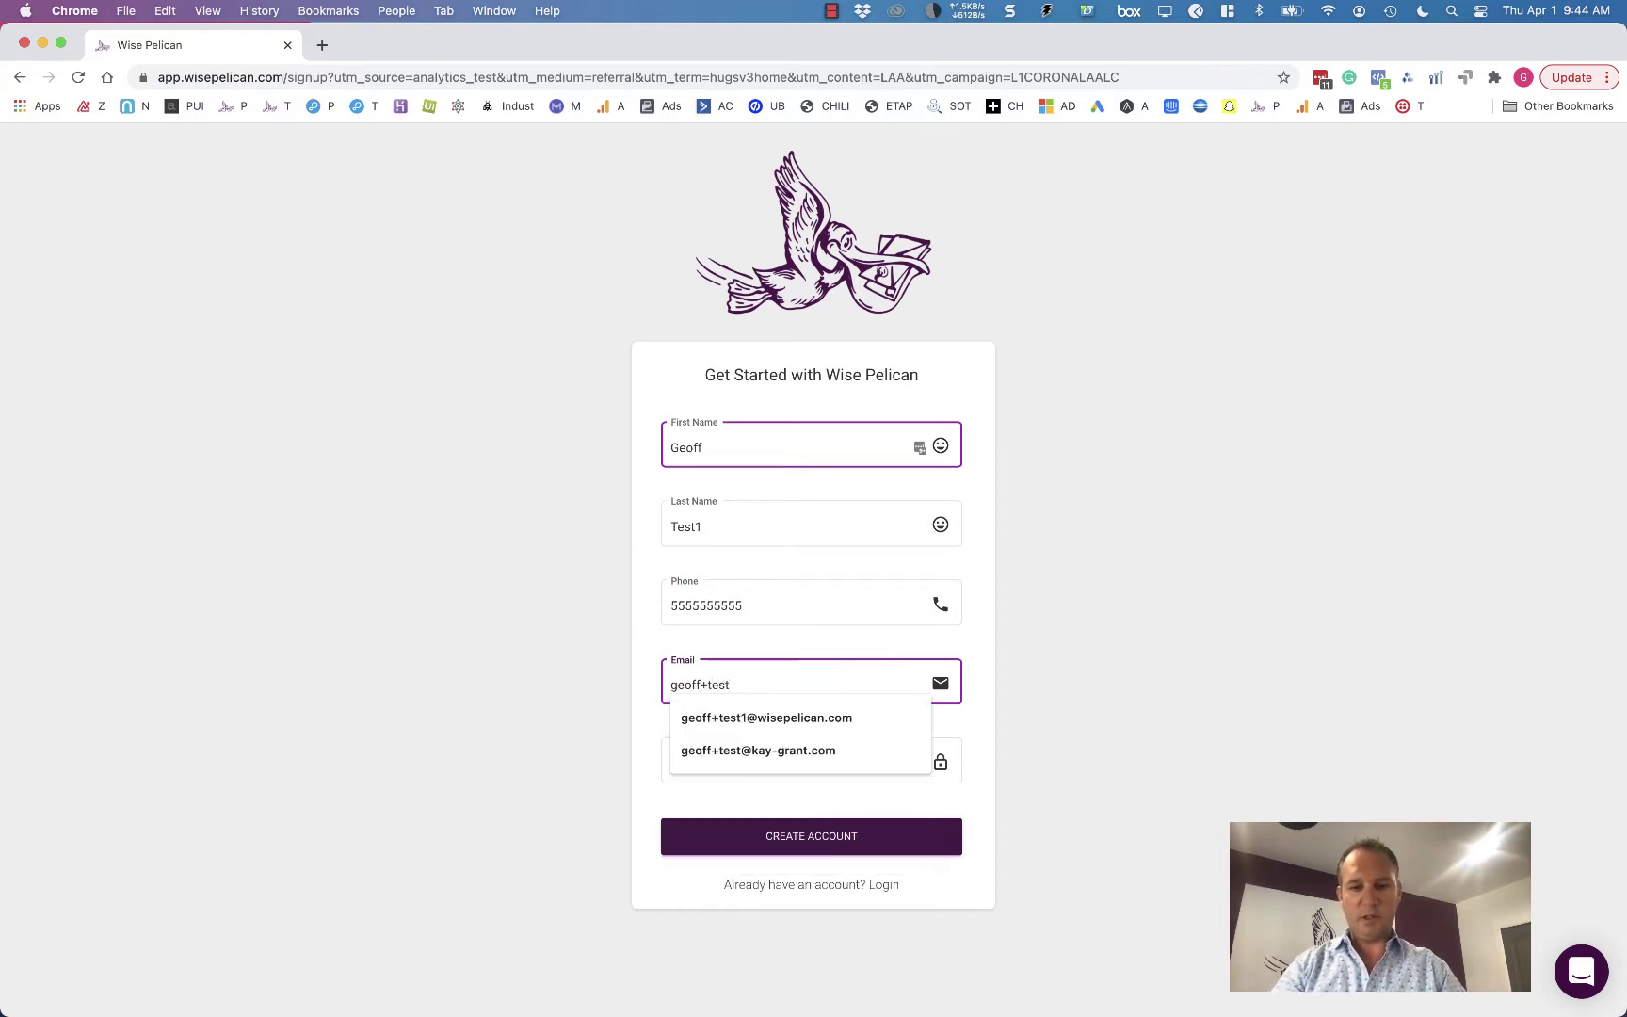
pyautogui.press('Tab')
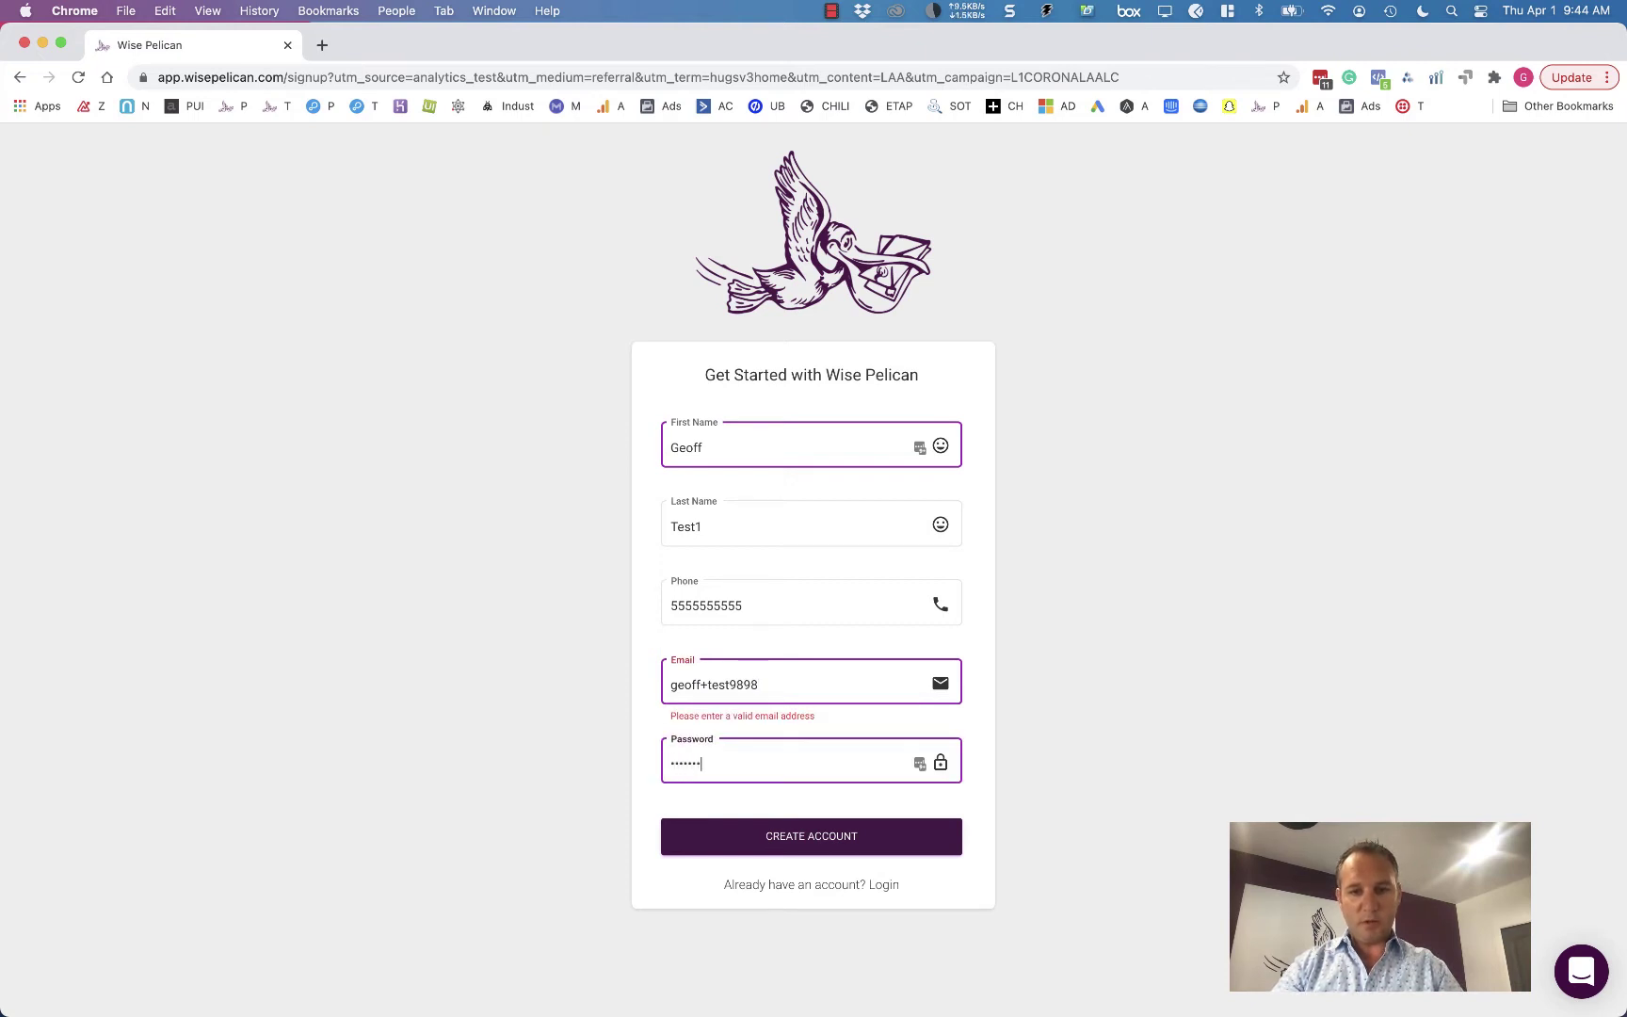
pyautogui.click(831, 680)
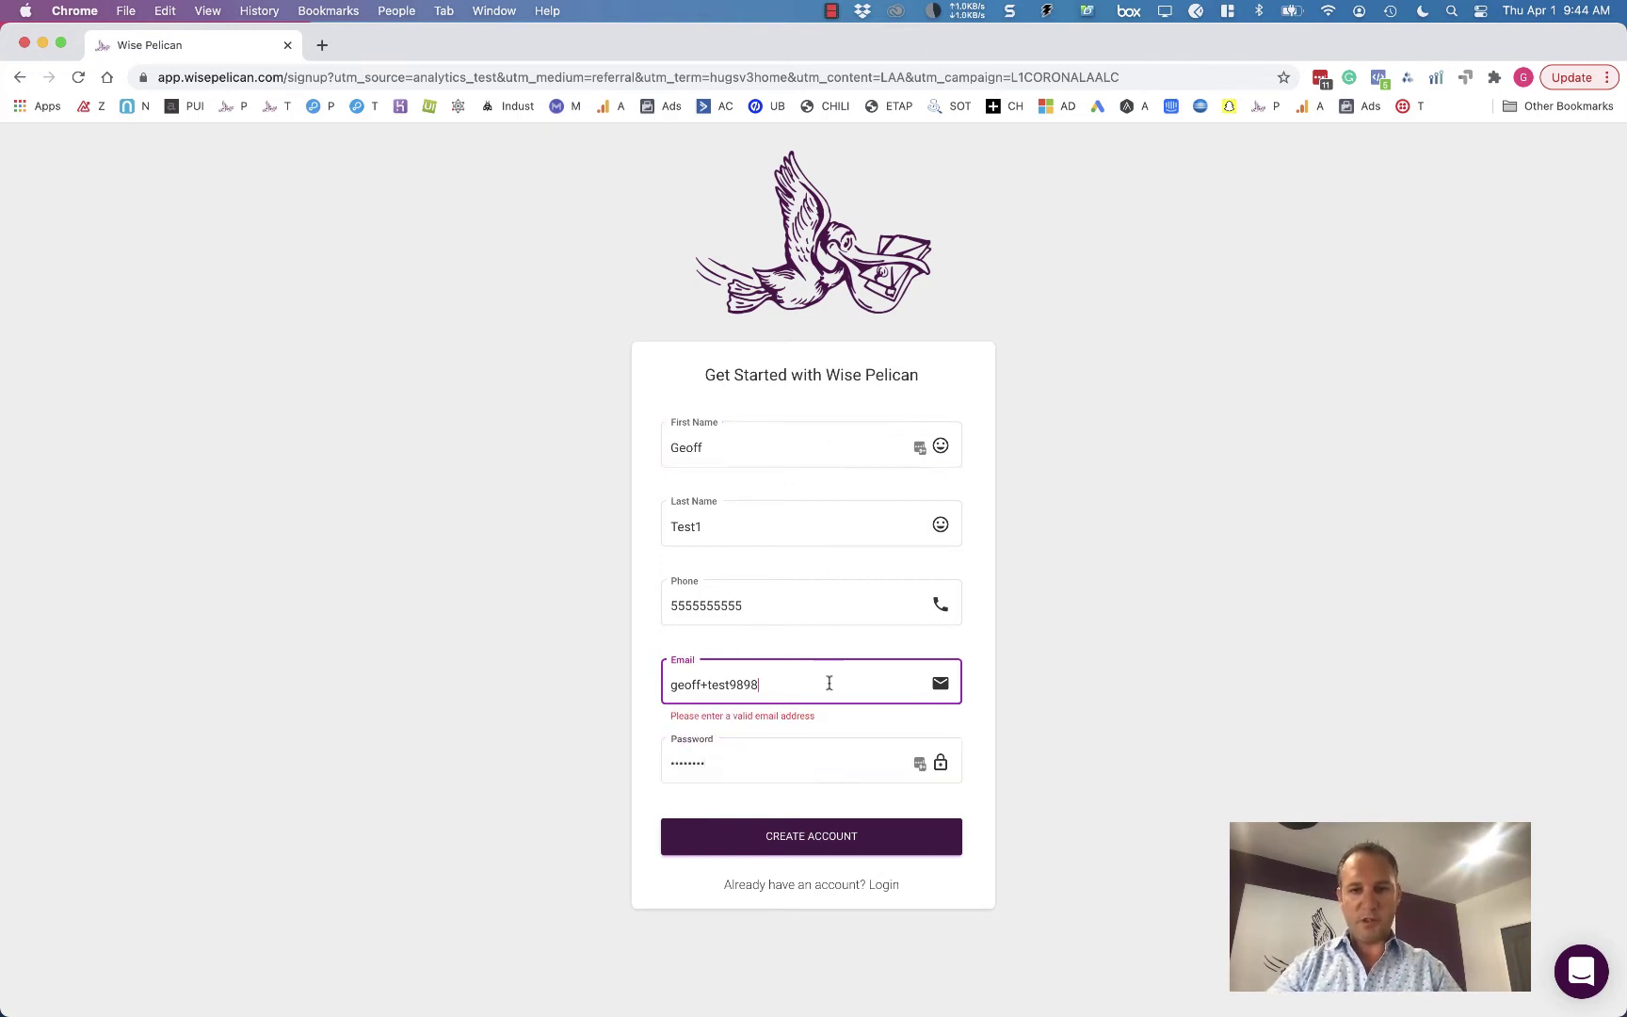
pyautogui.write('@wisepelican.com')
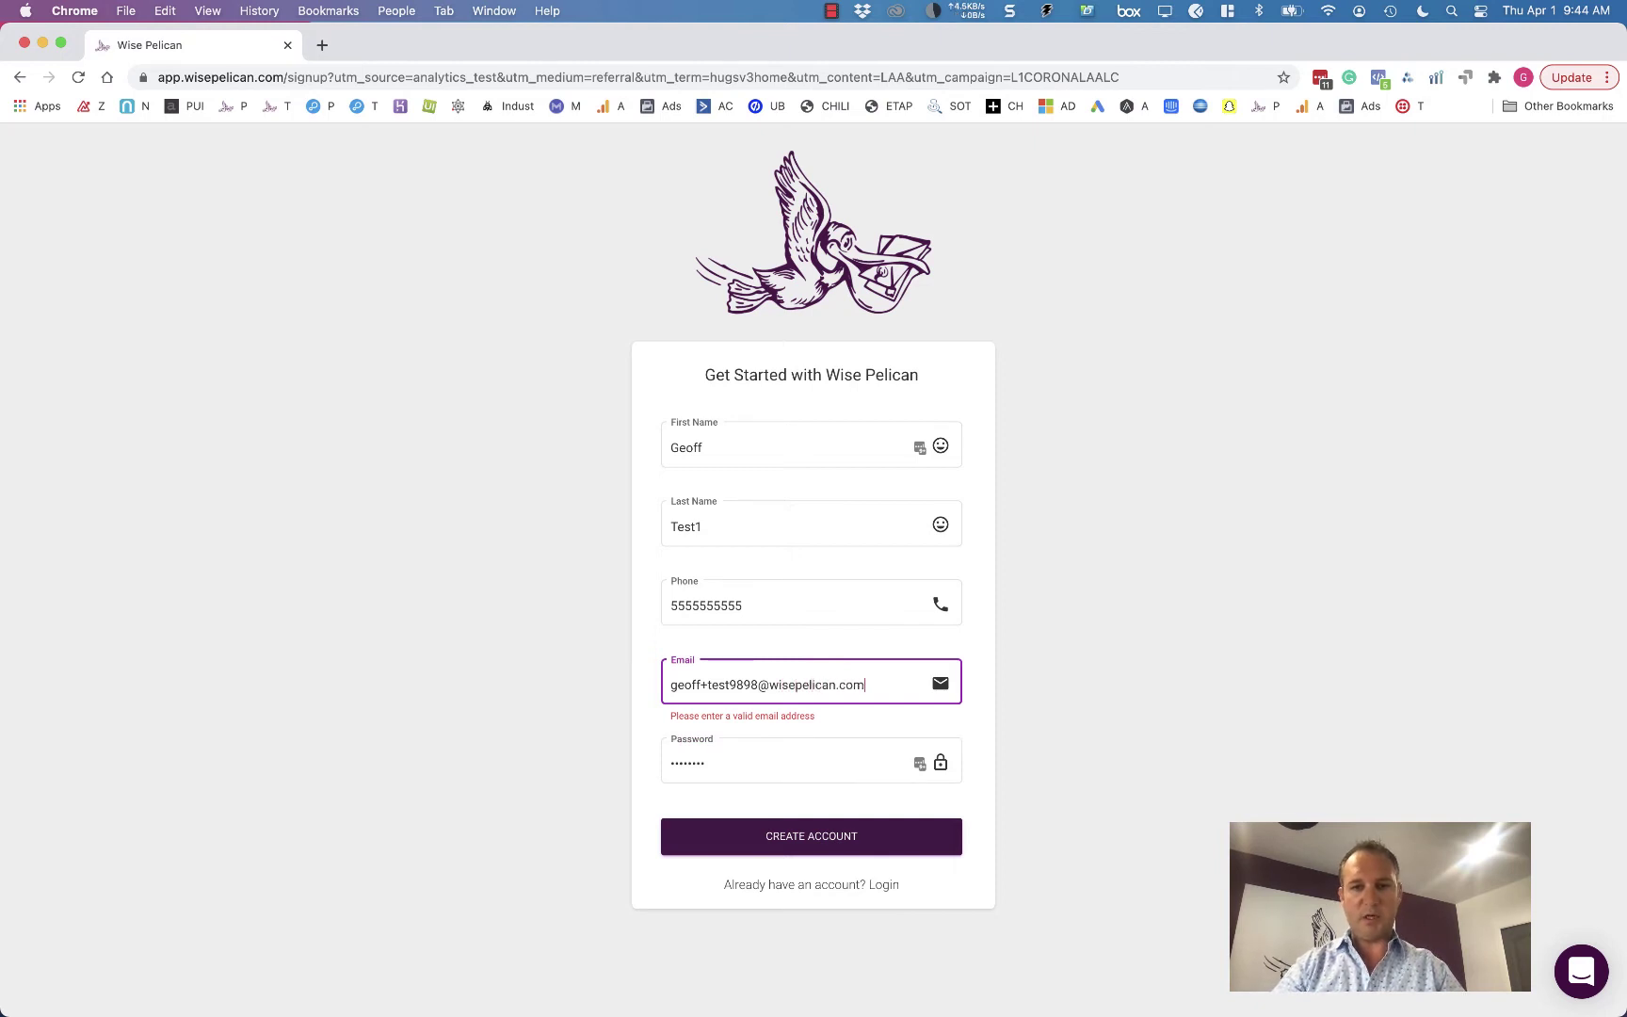
pyautogui.press('Tab')
pyautogui.click(803, 837)
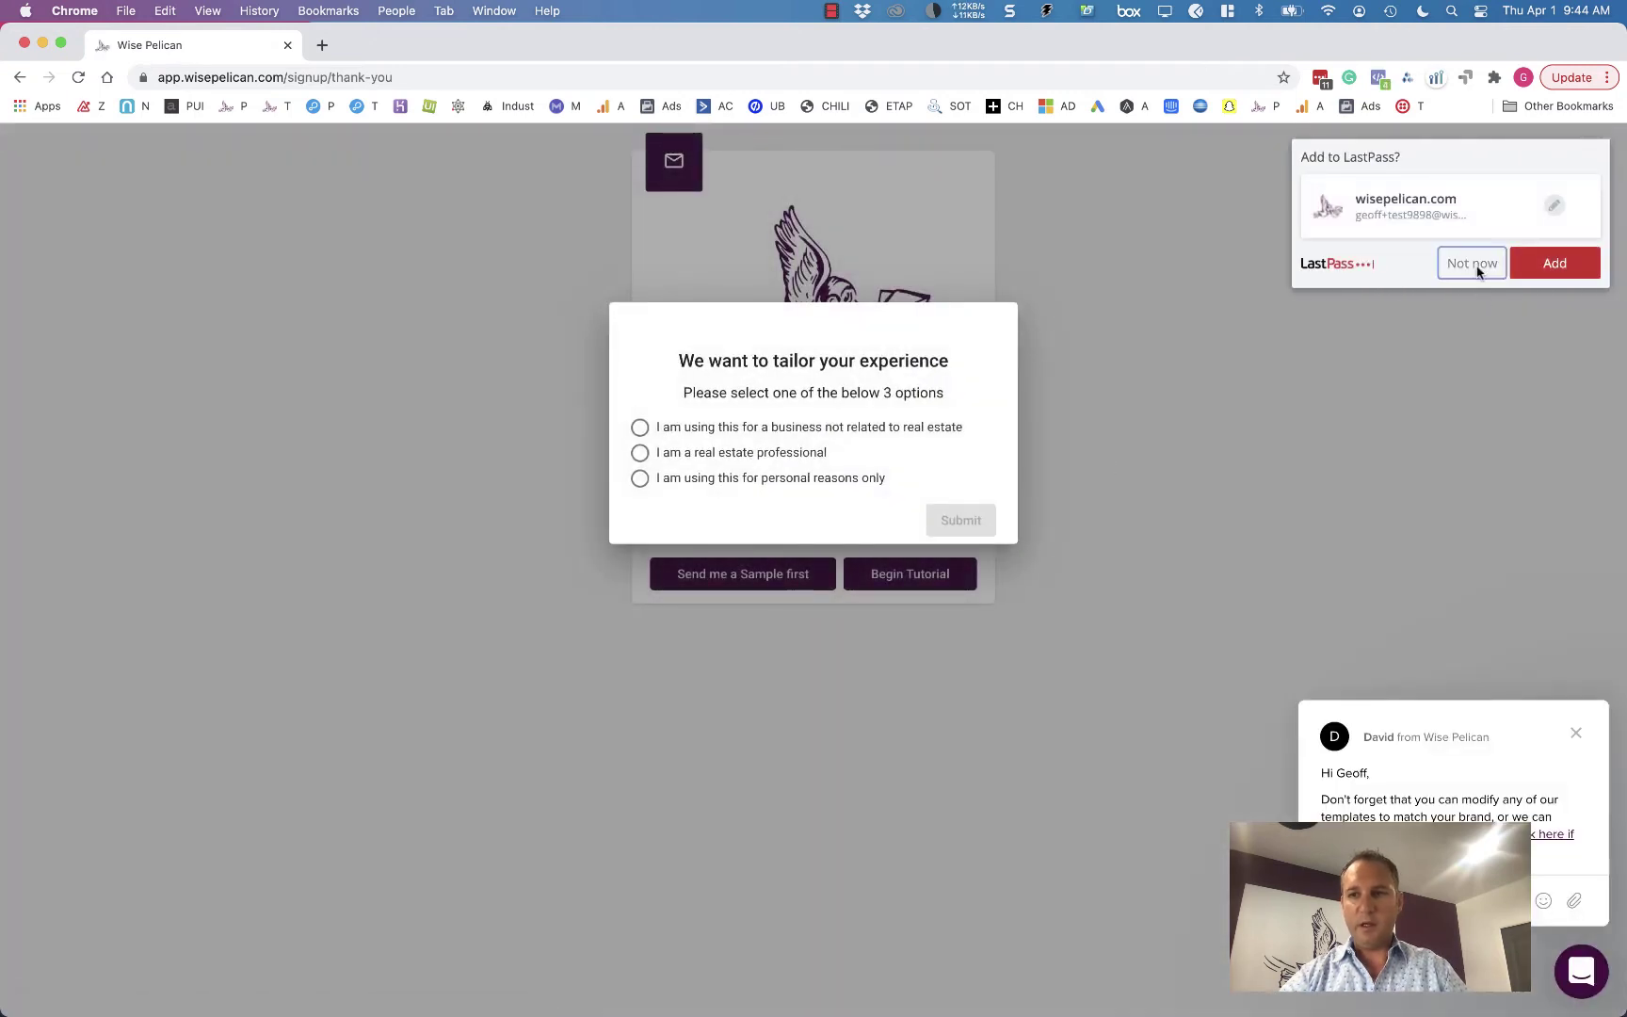
# - Decline saving the login, answer 'I am a real estate professional', and begin the tutorial
pyautogui.click(1474, 265)
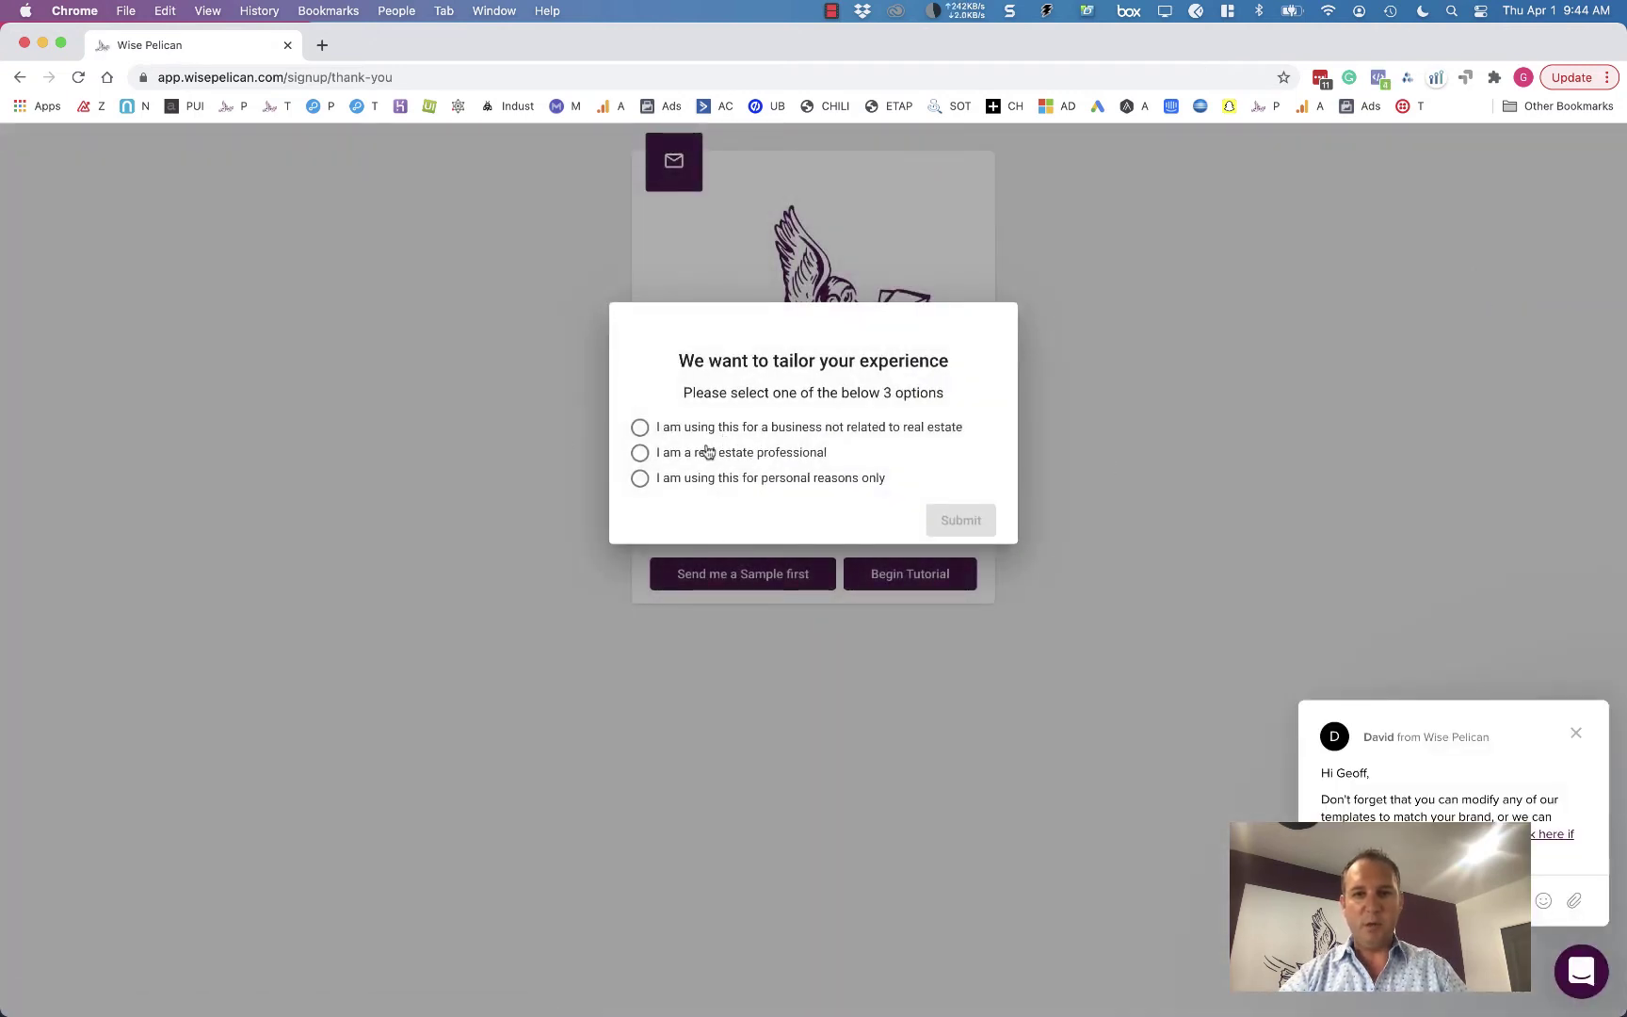
pyautogui.click(773, 466)
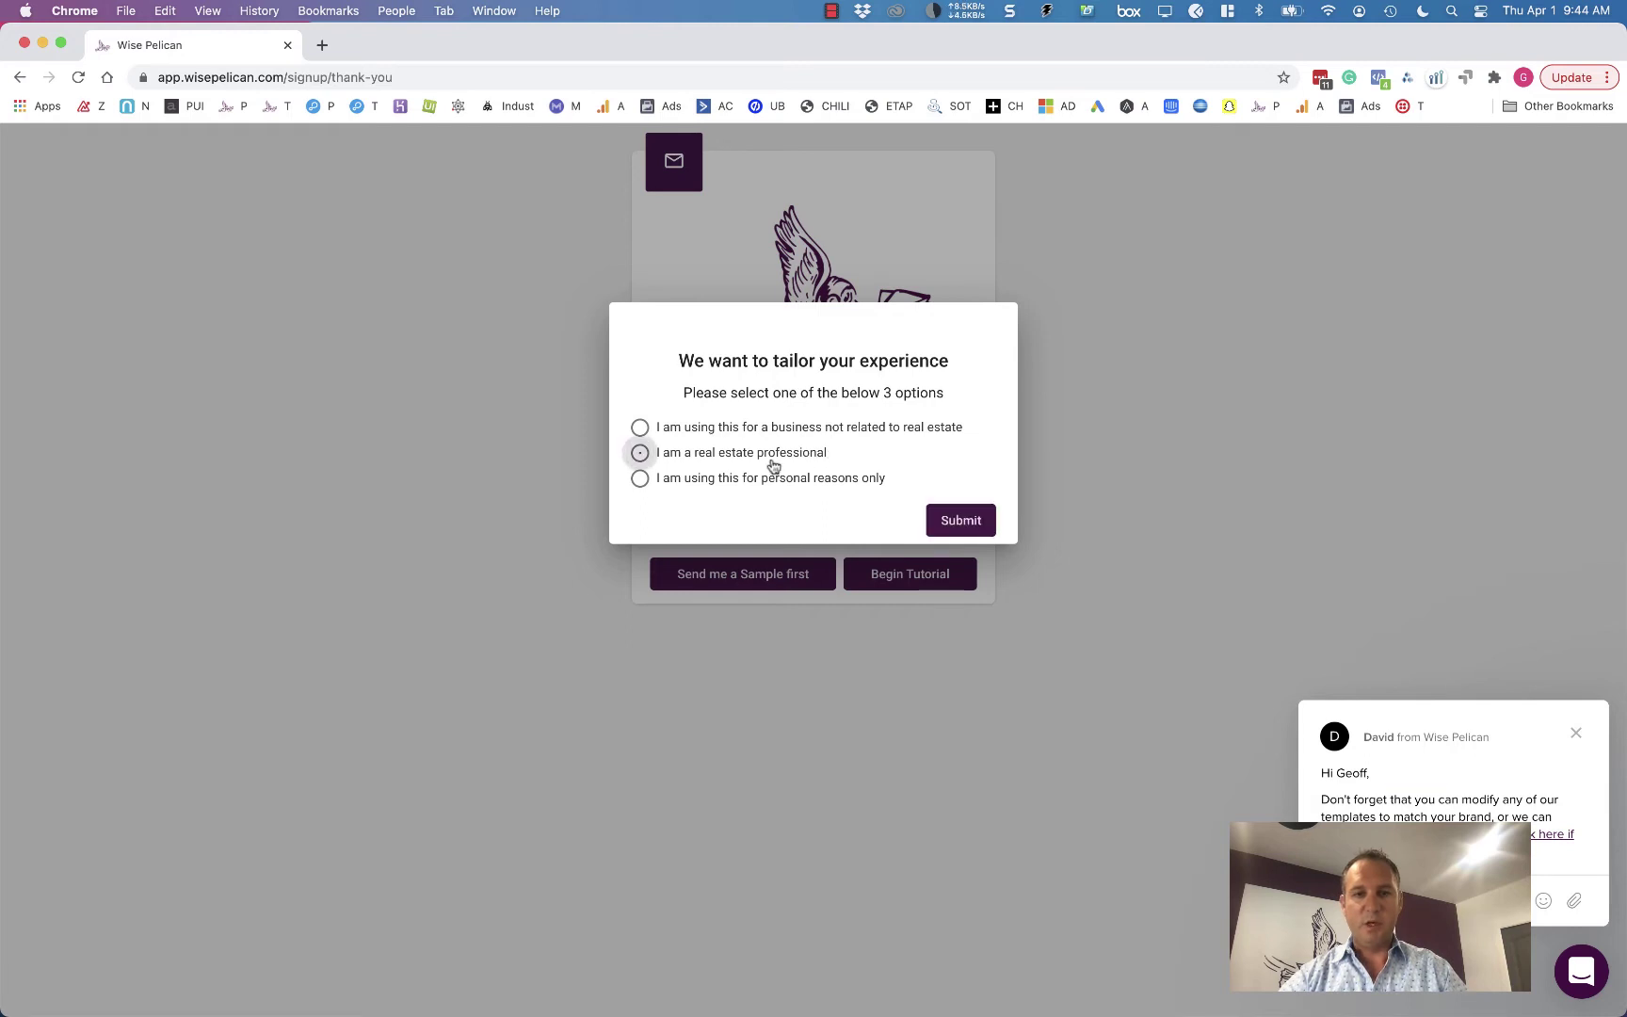
pyautogui.click(962, 524)
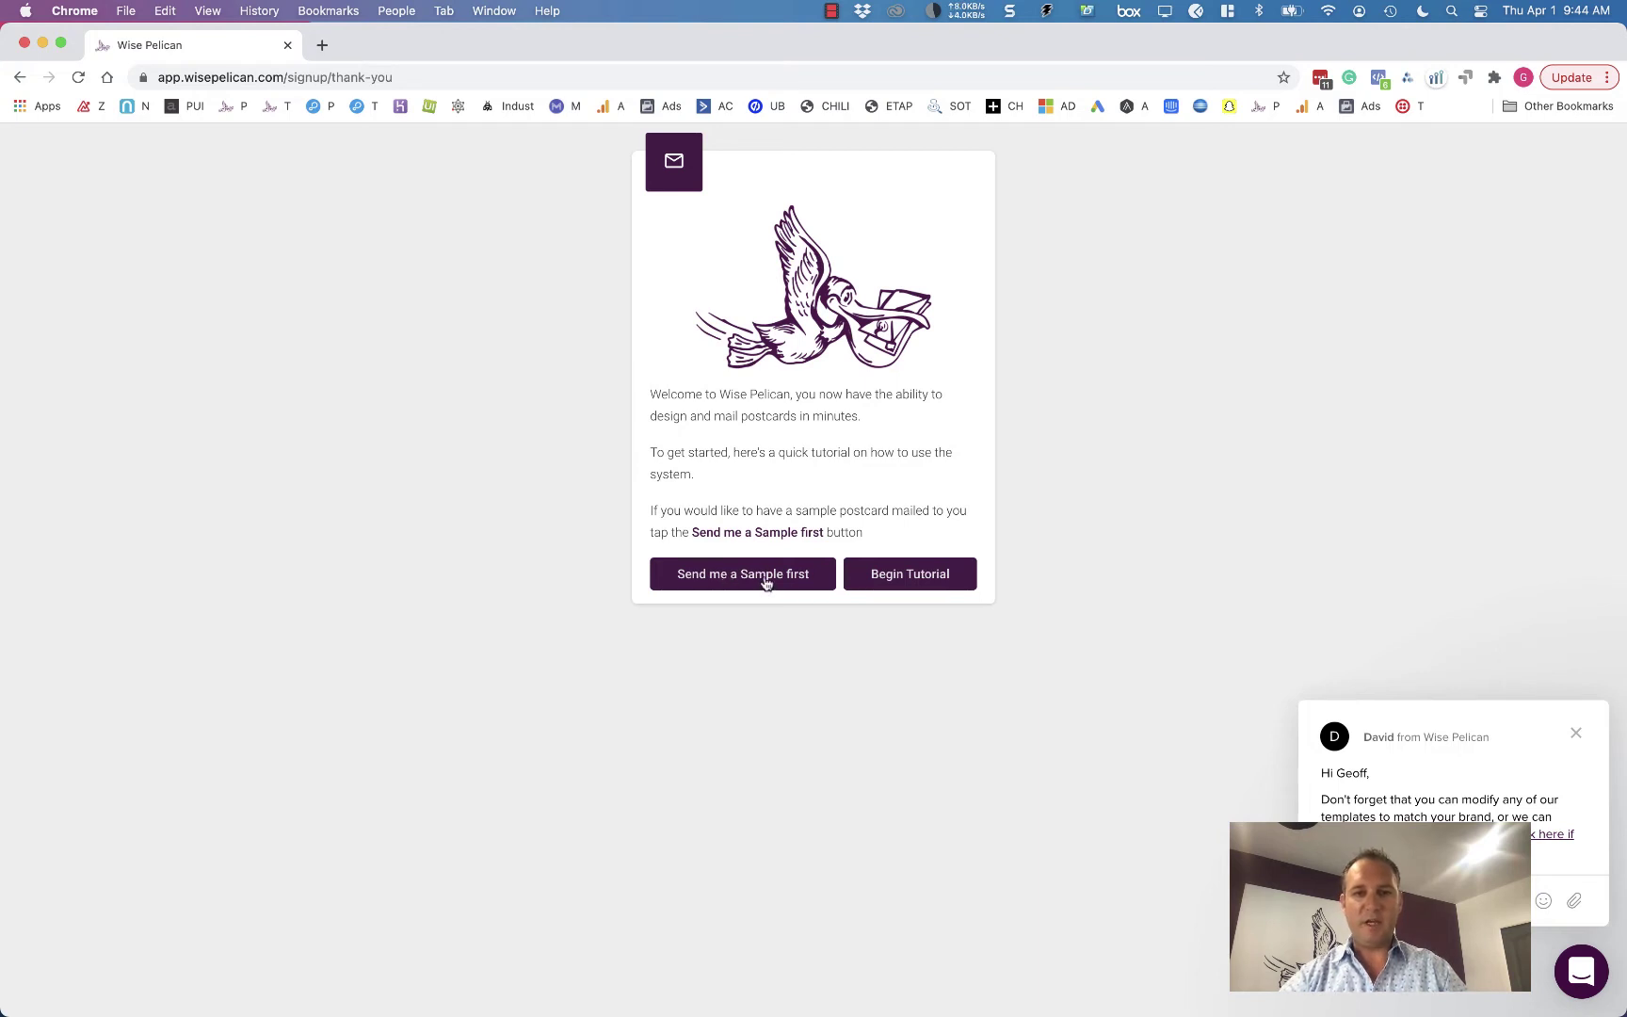
pyautogui.click(933, 572)
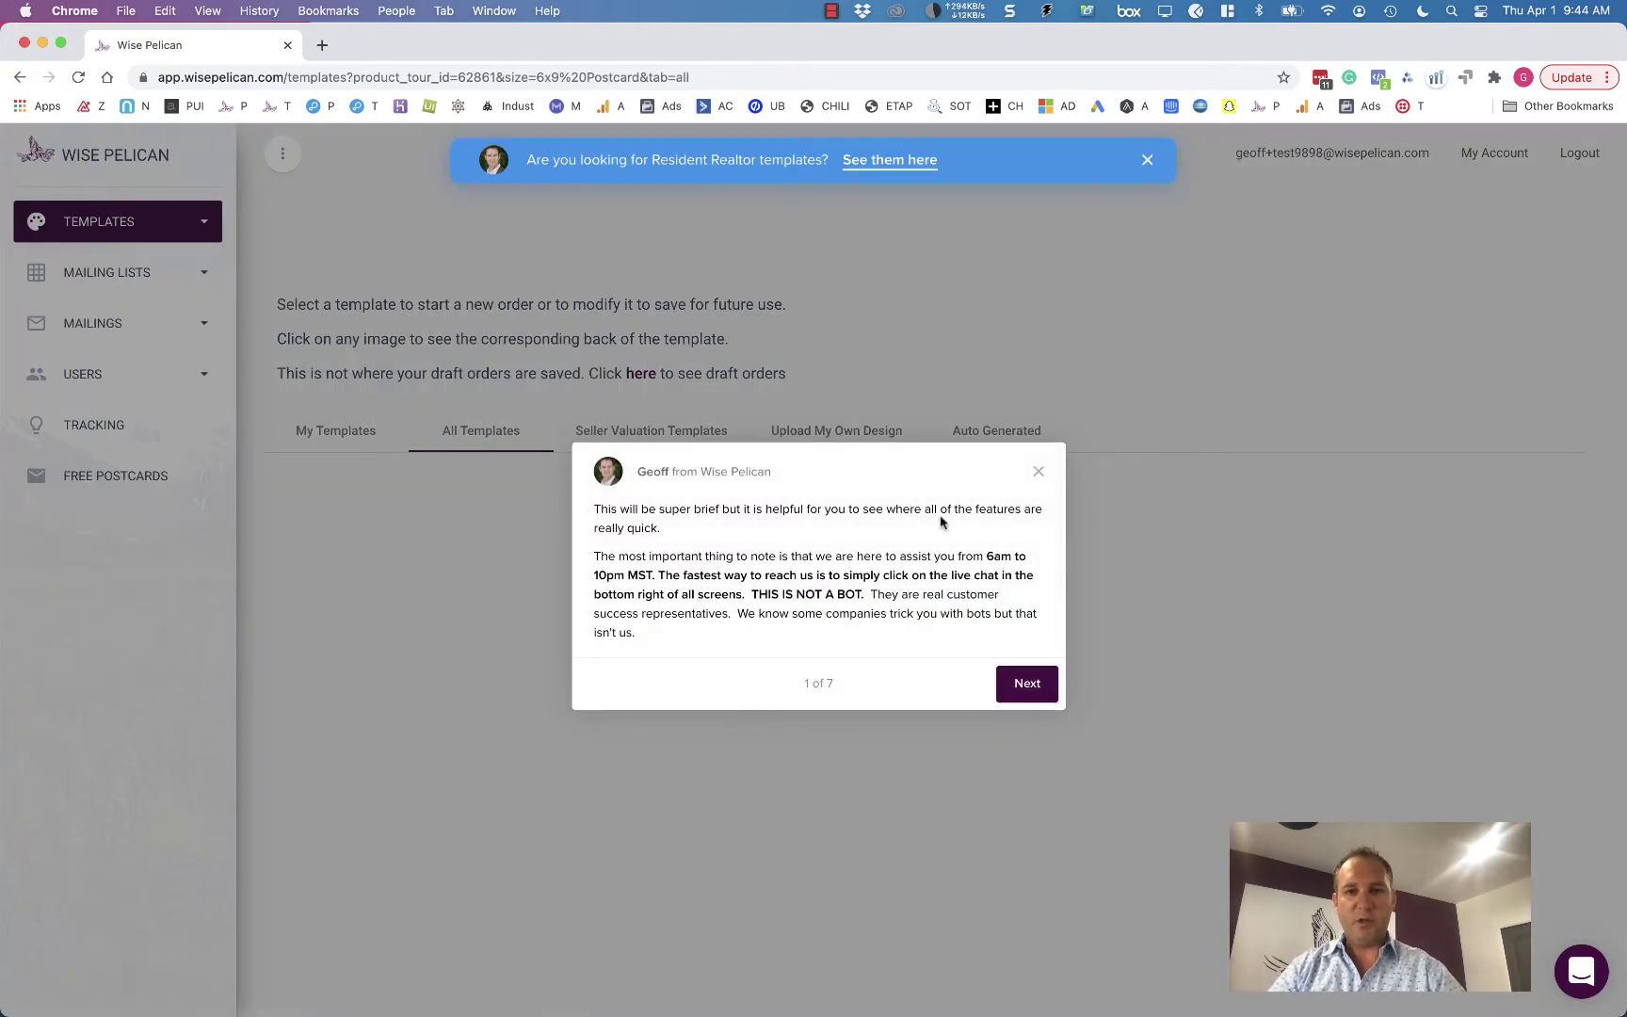
# - Step through and close the product tour, then close the blue Resident Realtor banner
pyautogui.click(1006, 686)
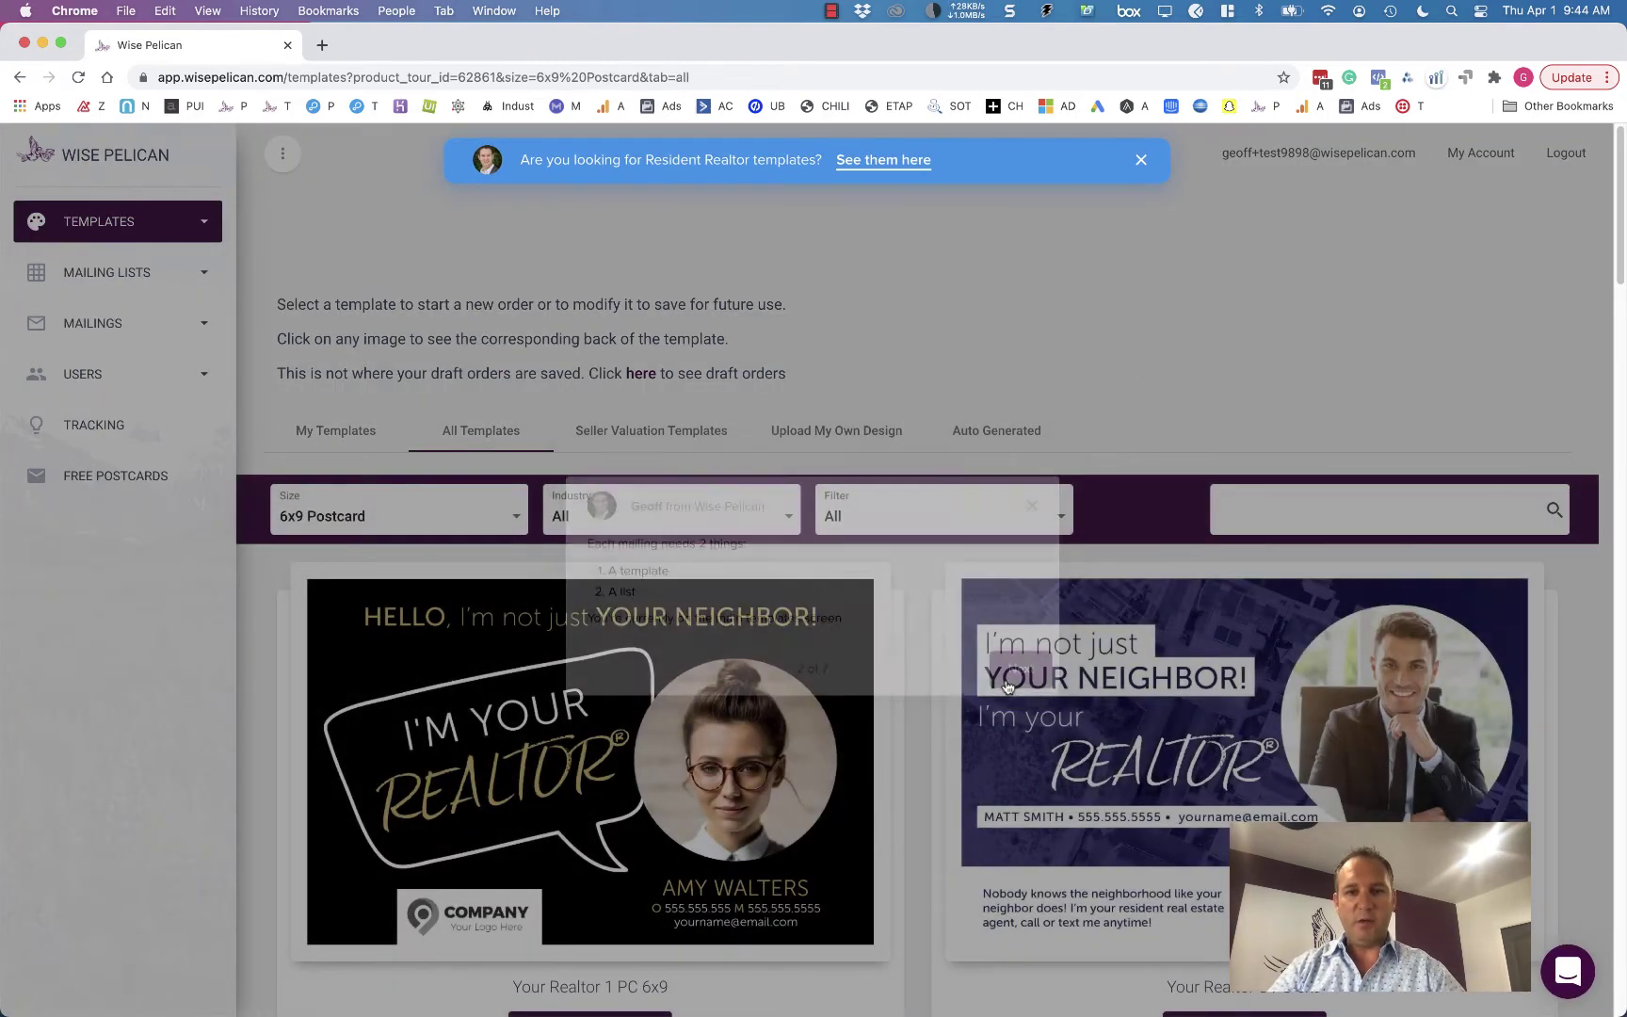
pyautogui.click(1021, 660)
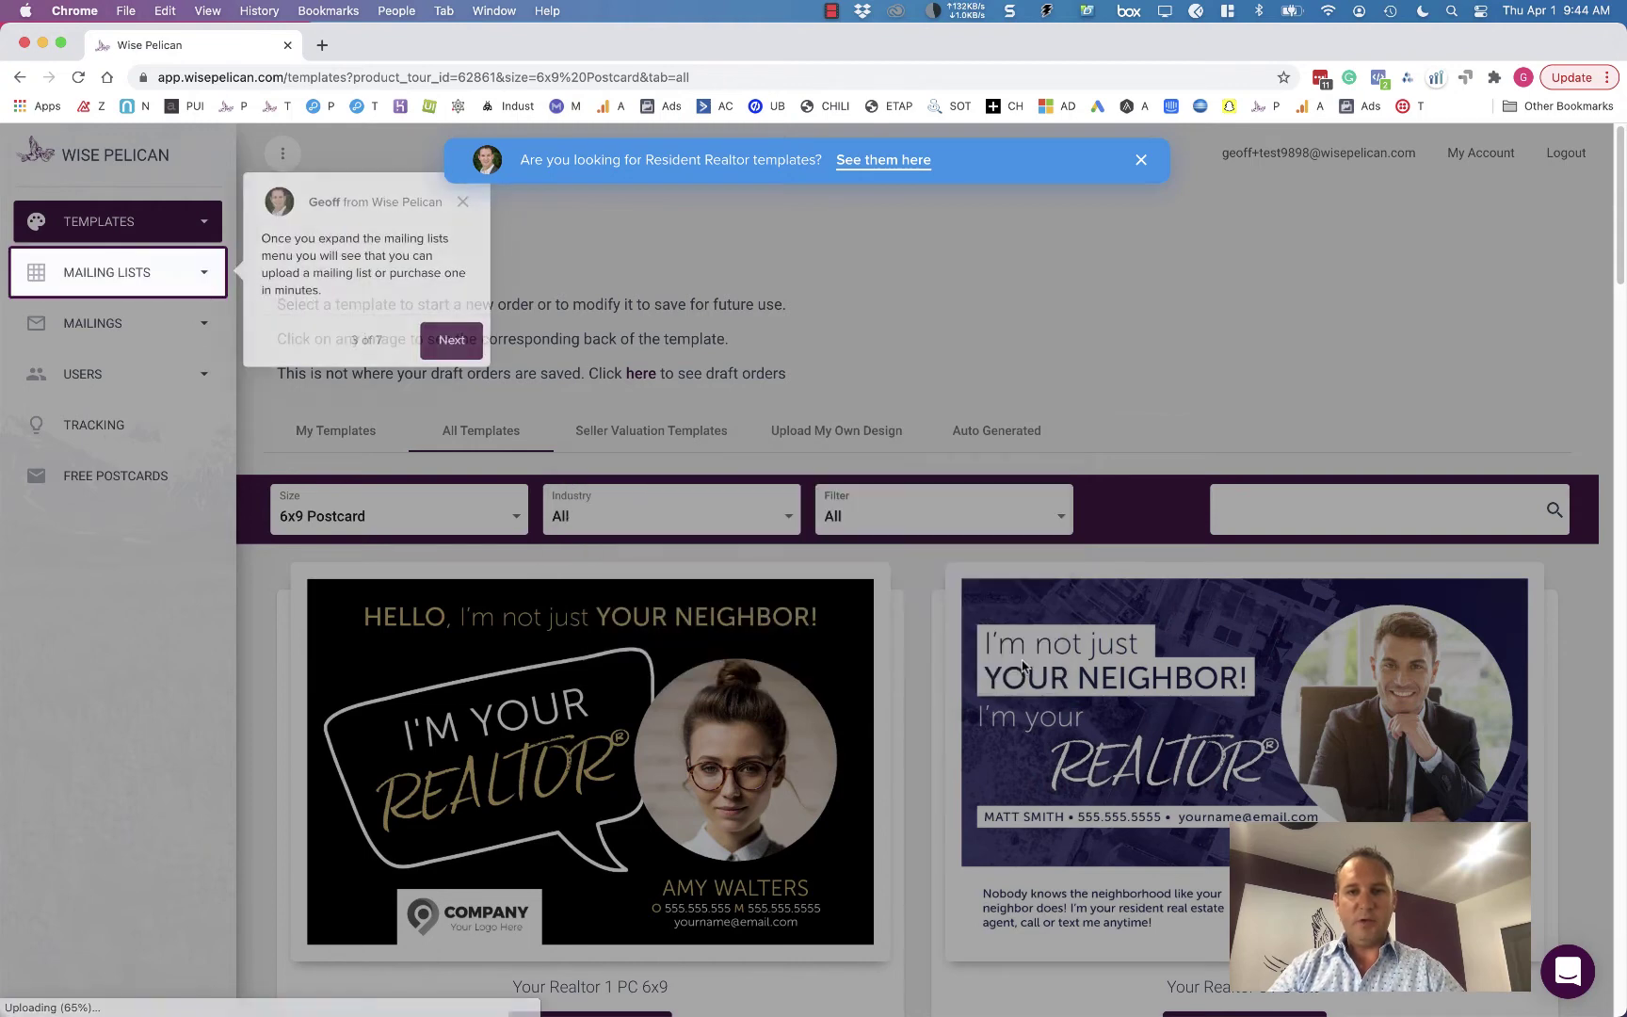
pyautogui.click(458, 203)
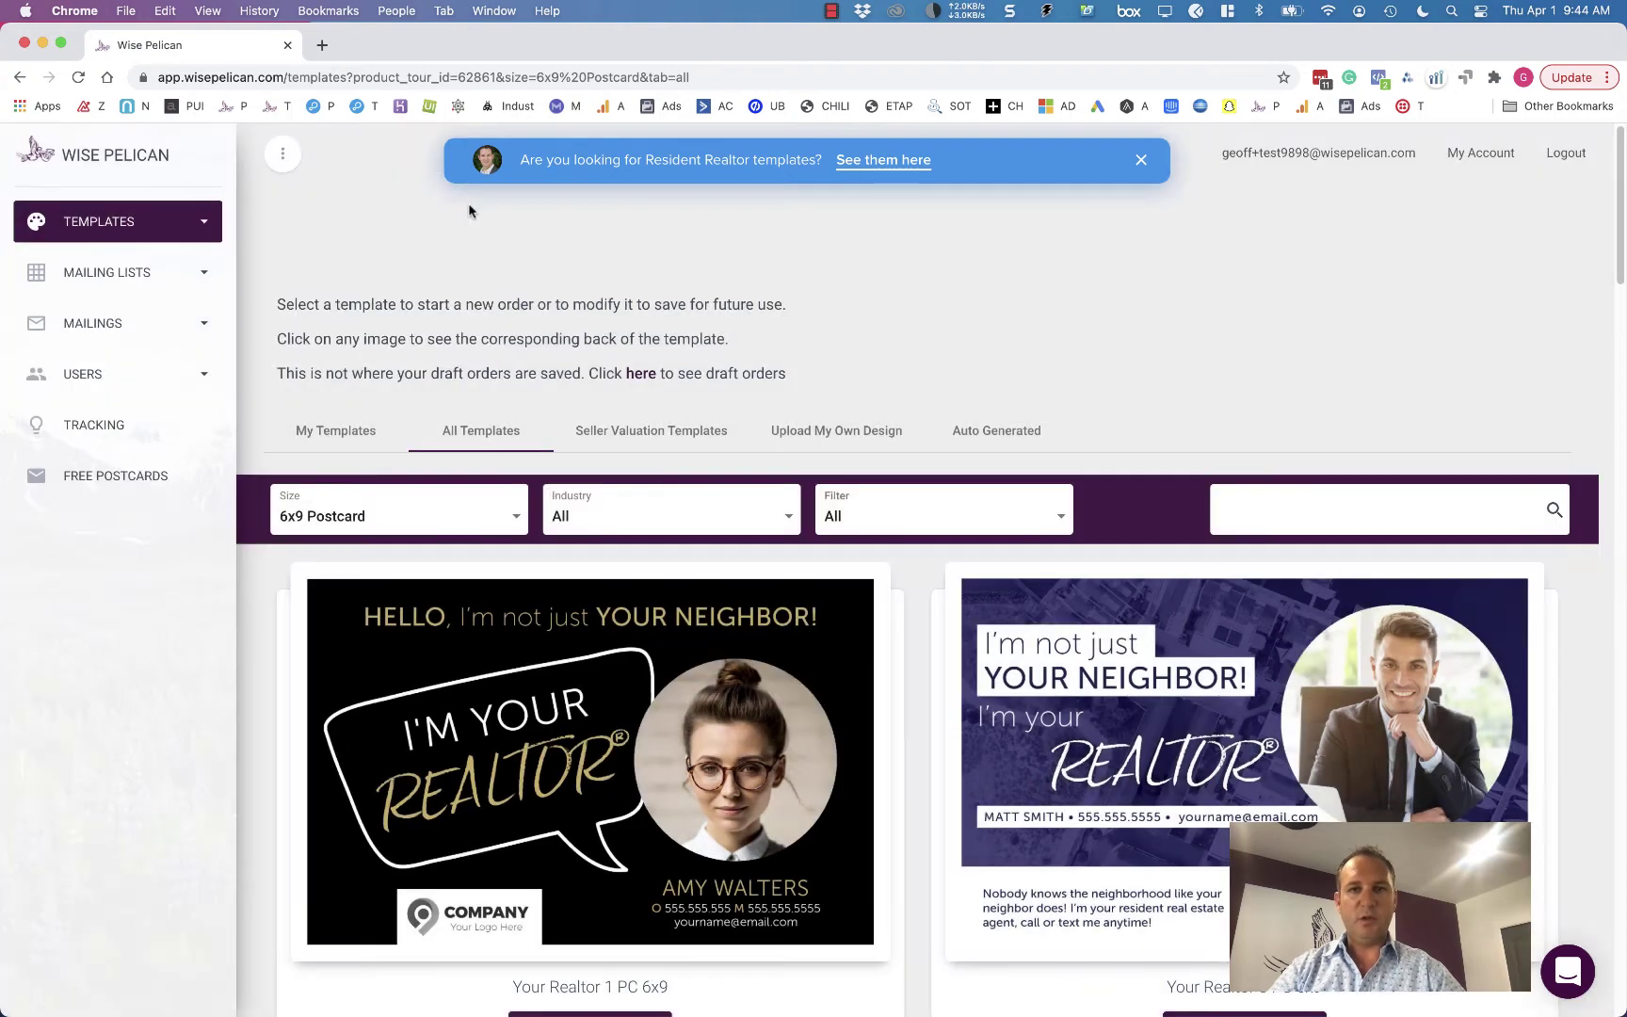
pyautogui.click(1140, 162)
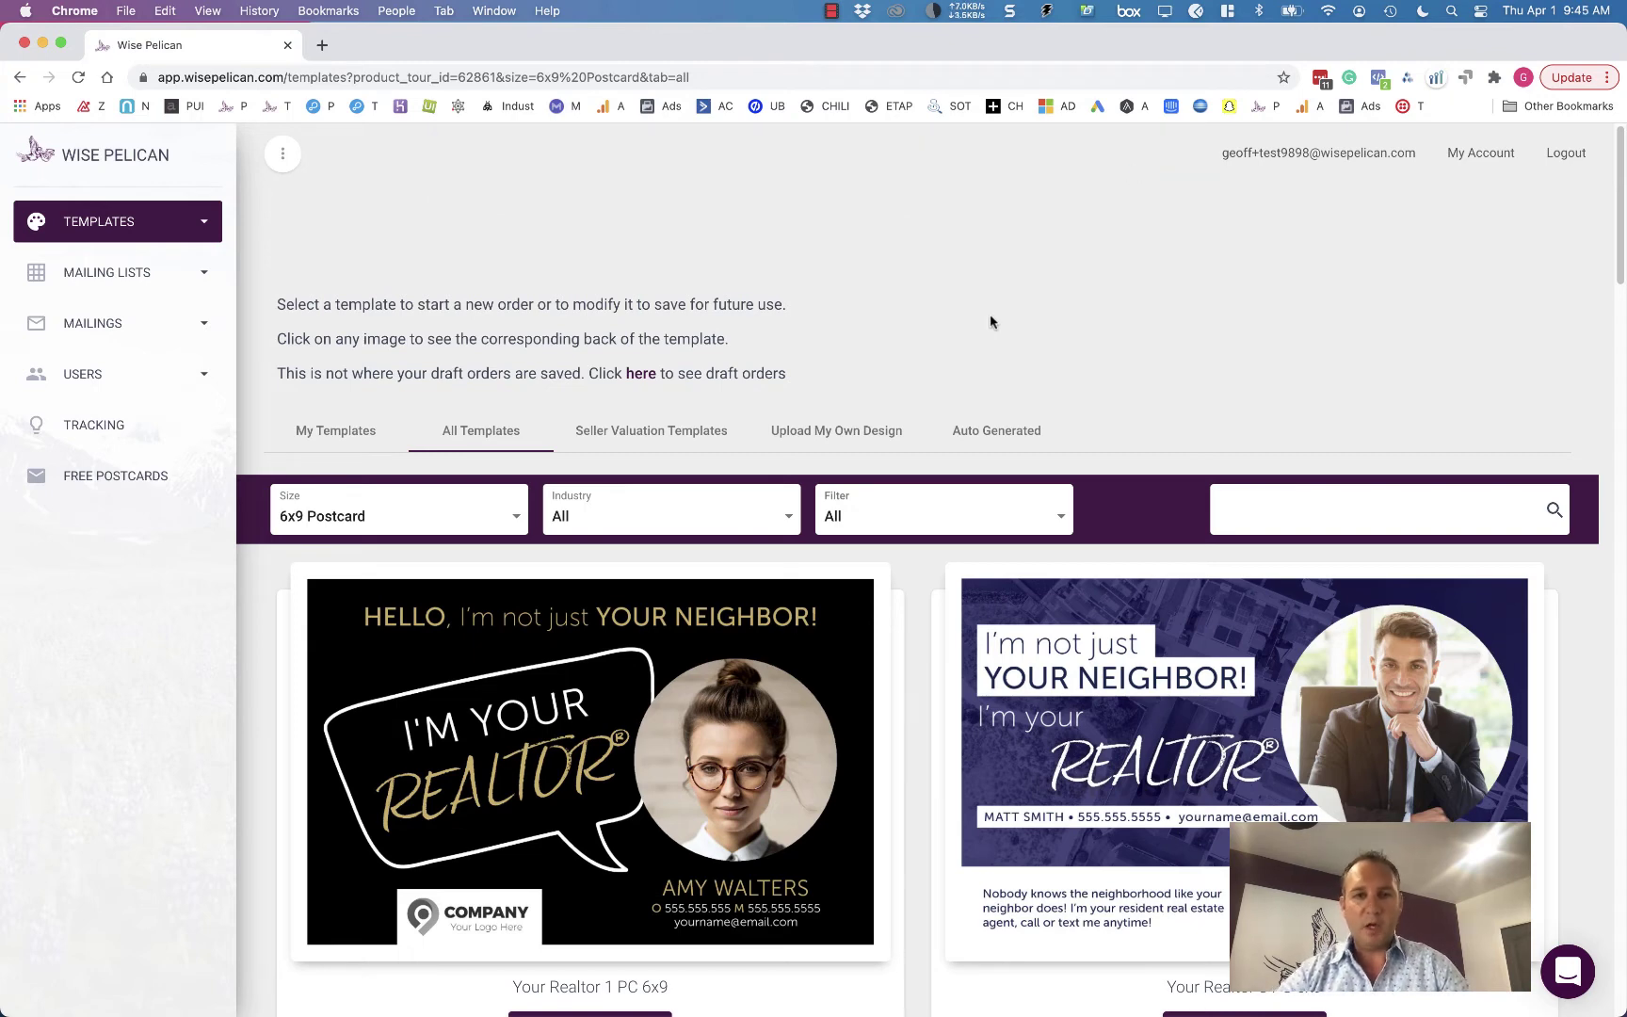
pyautogui.scroll(-3, 945, 347)
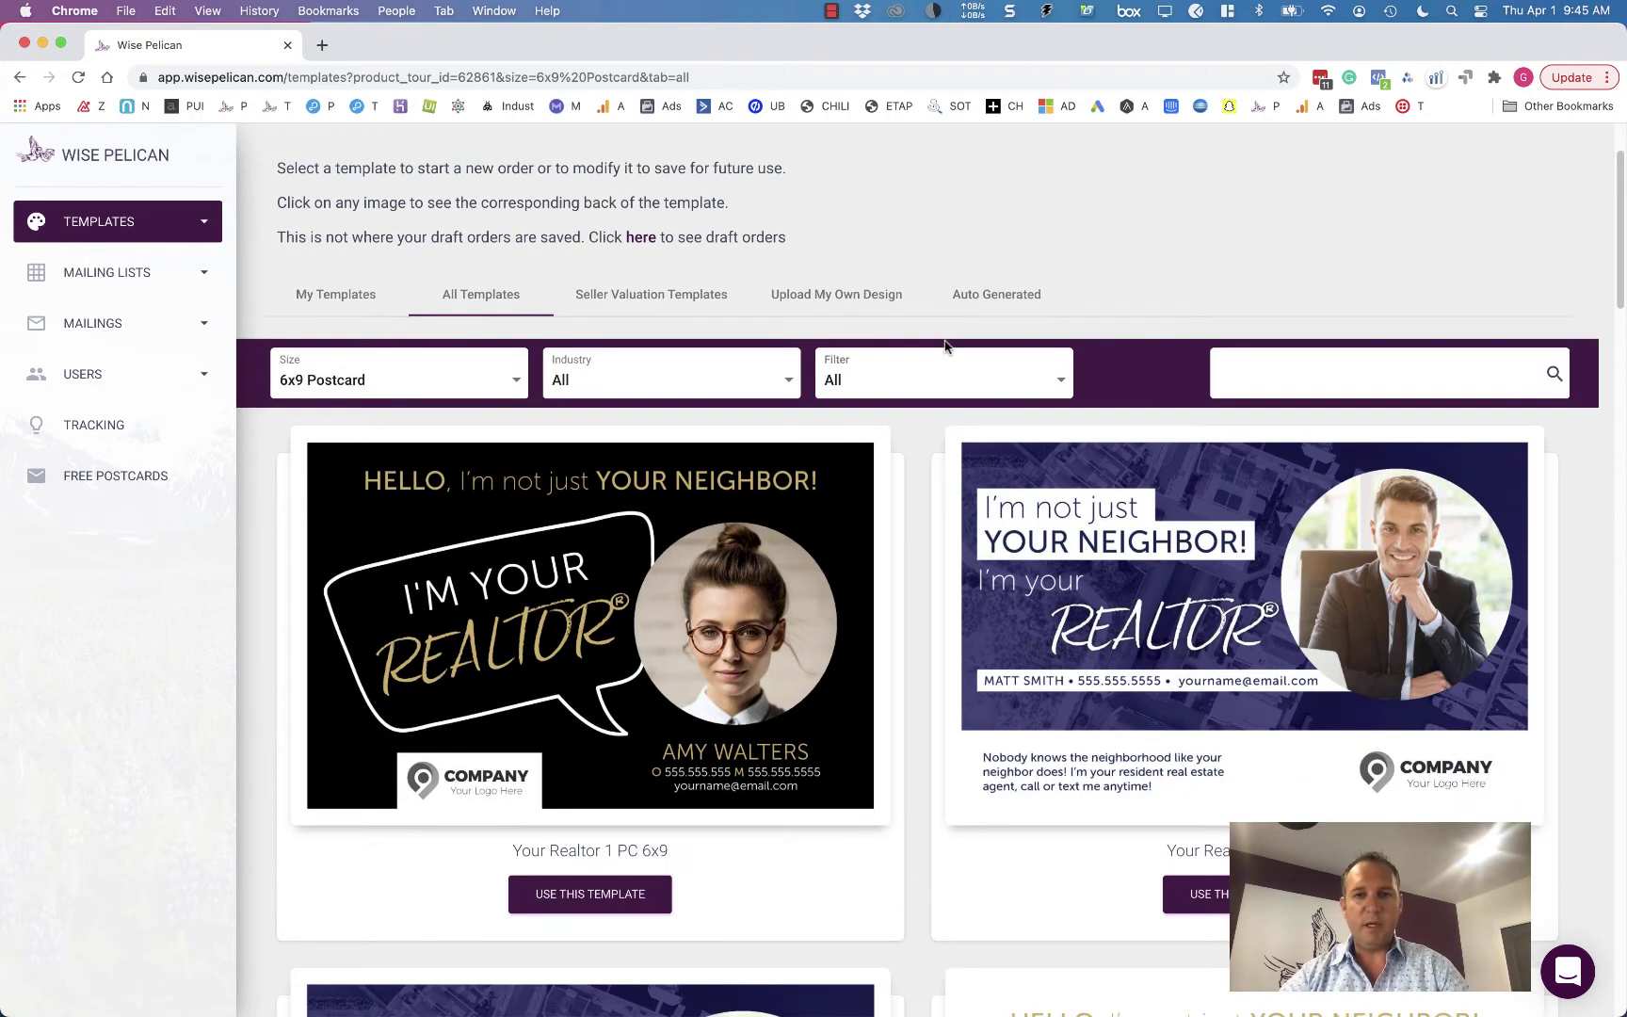
pyautogui.scroll(3, 921, 439)
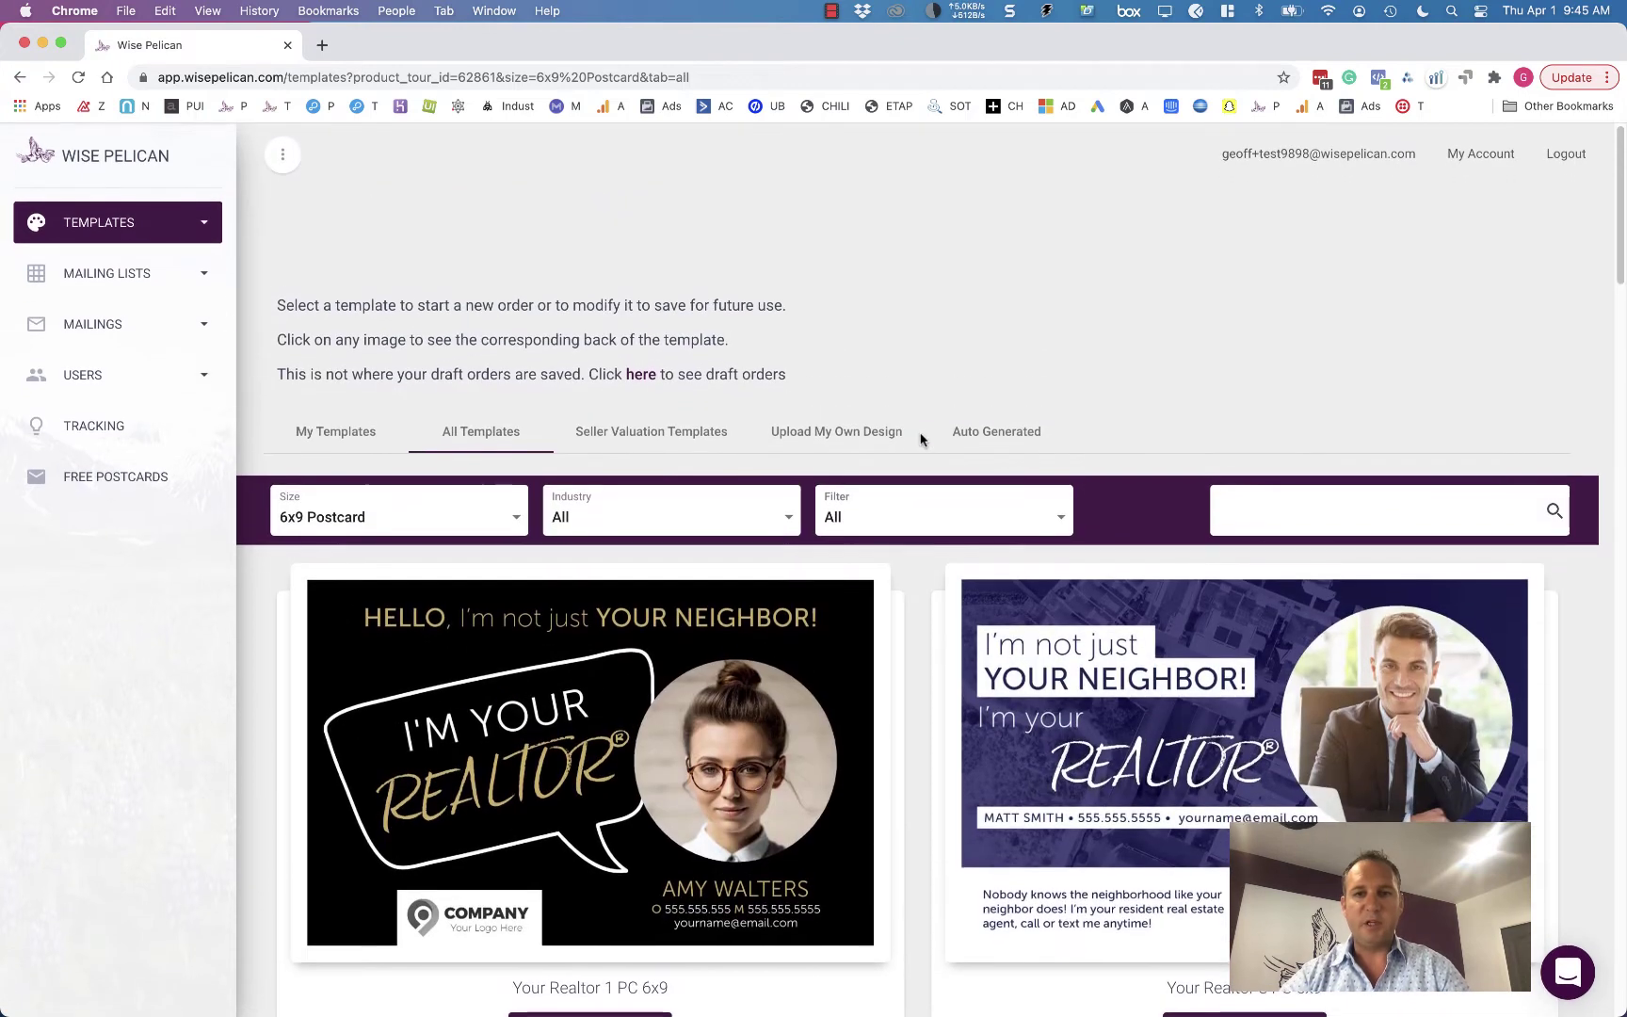
# - Start a new mailing list via Add / Update CSV and name it 'List'
pyautogui.click(98, 275)
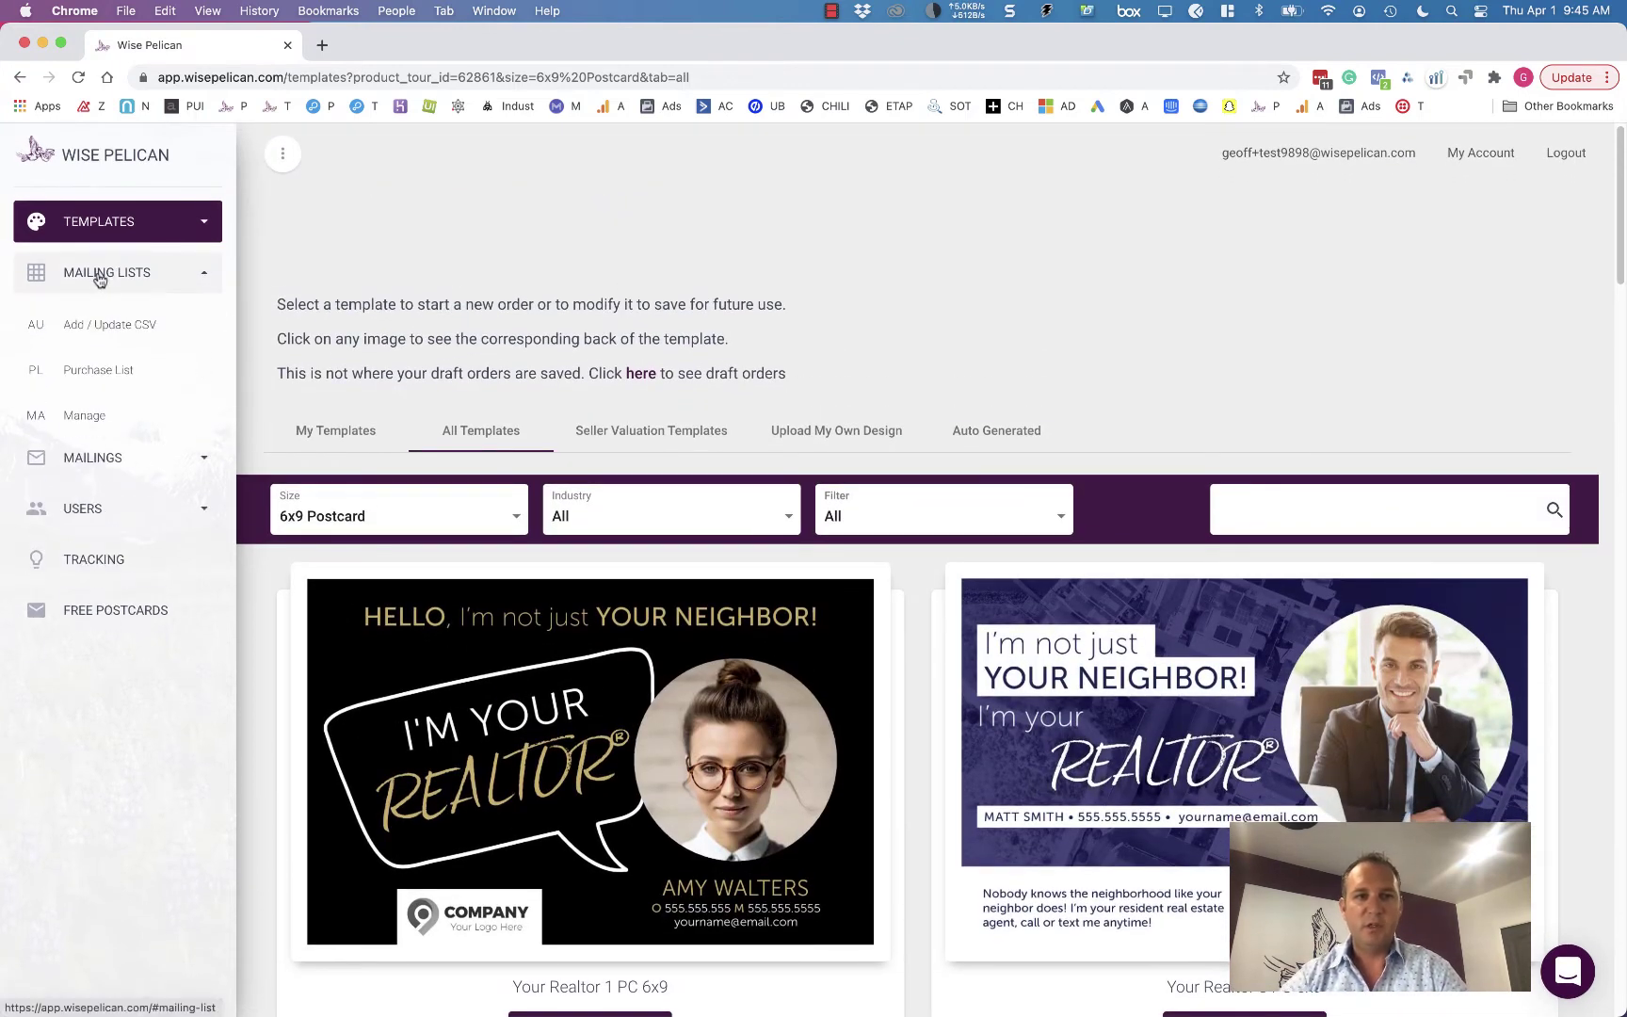
pyautogui.click(123, 332)
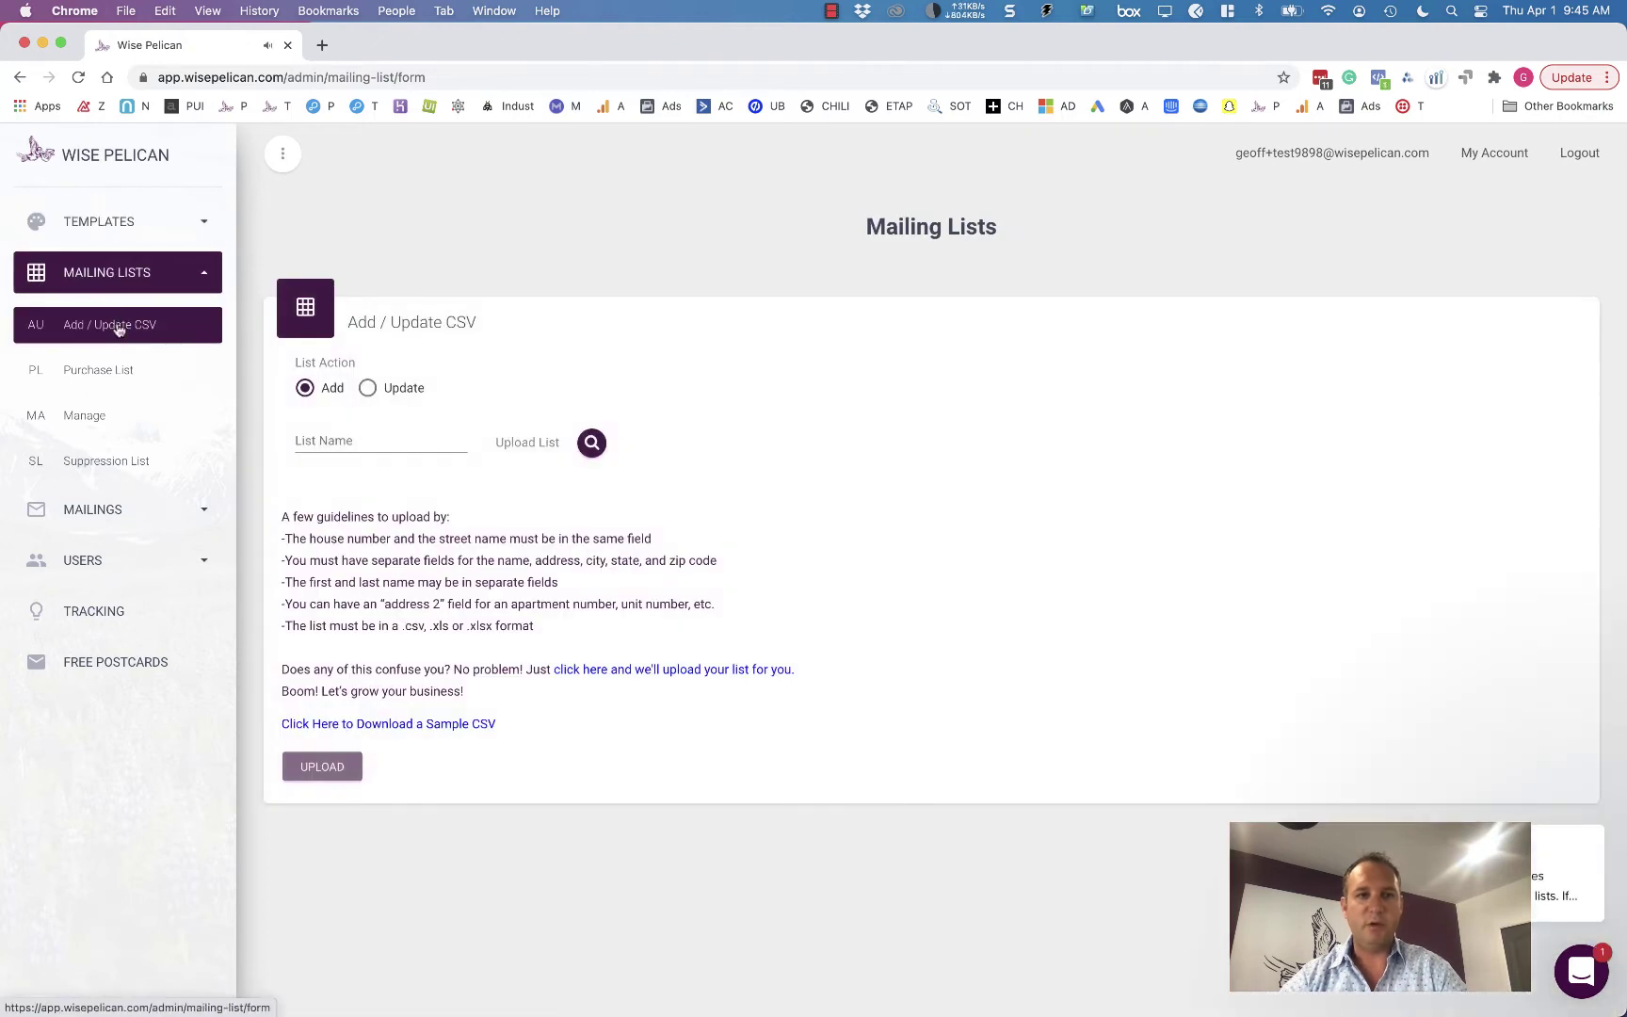
pyautogui.click(375, 439)
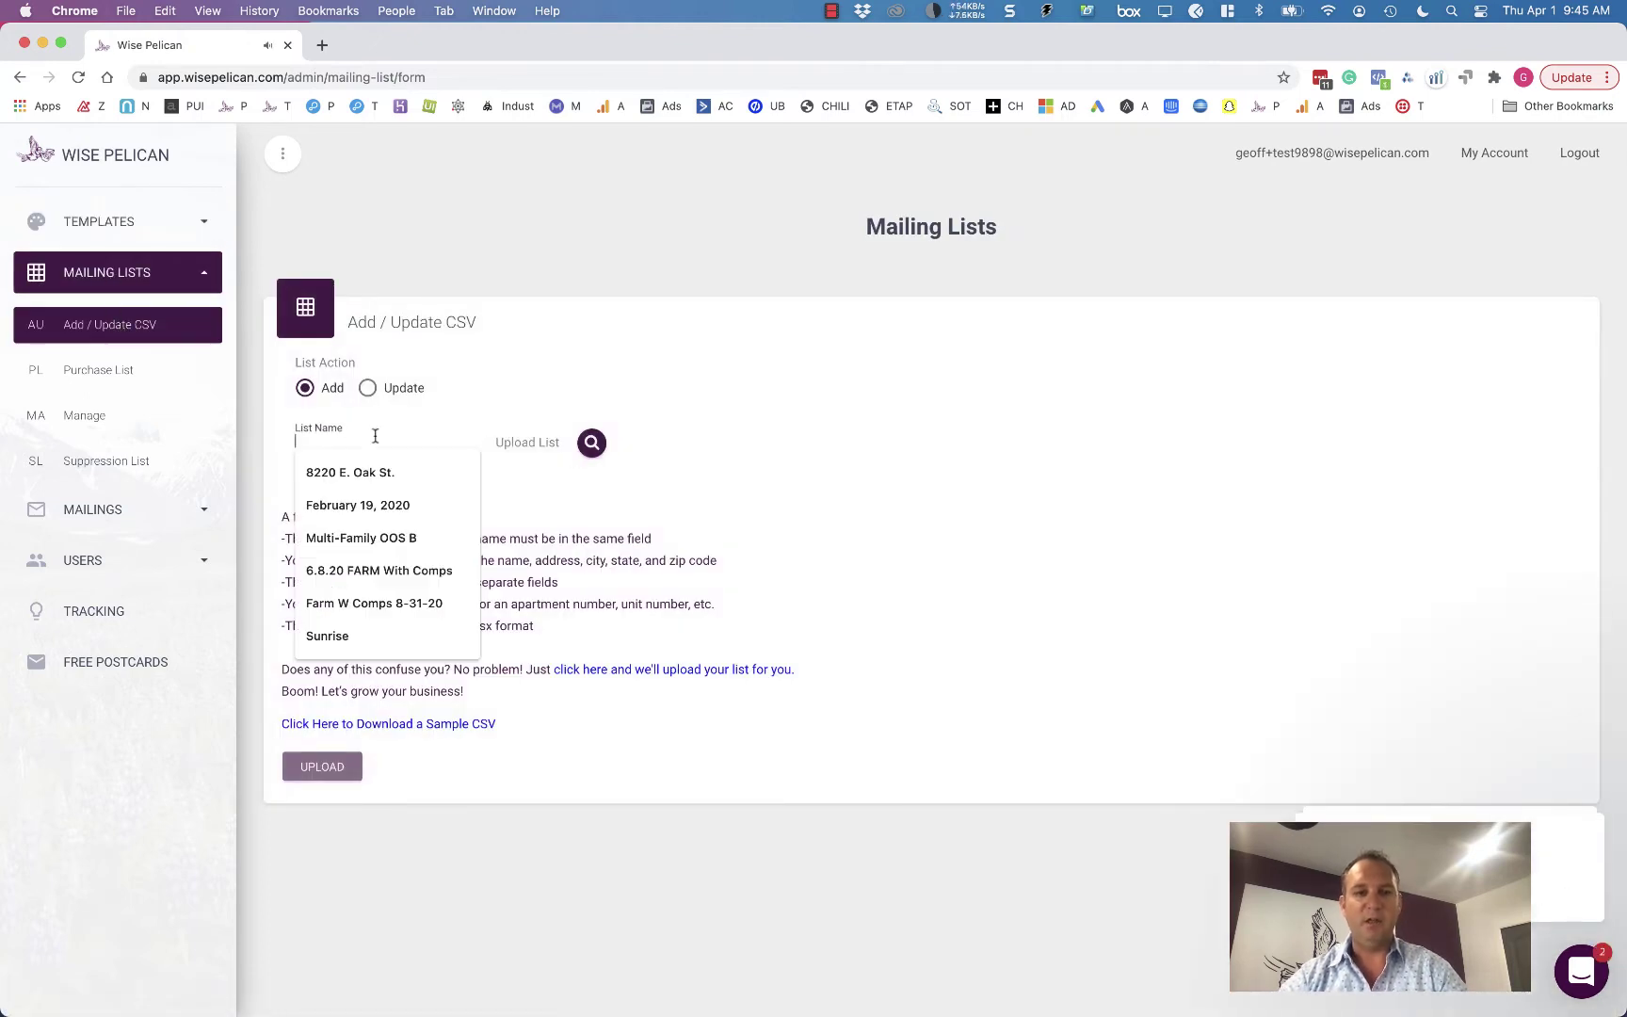
pyautogui.write('List')
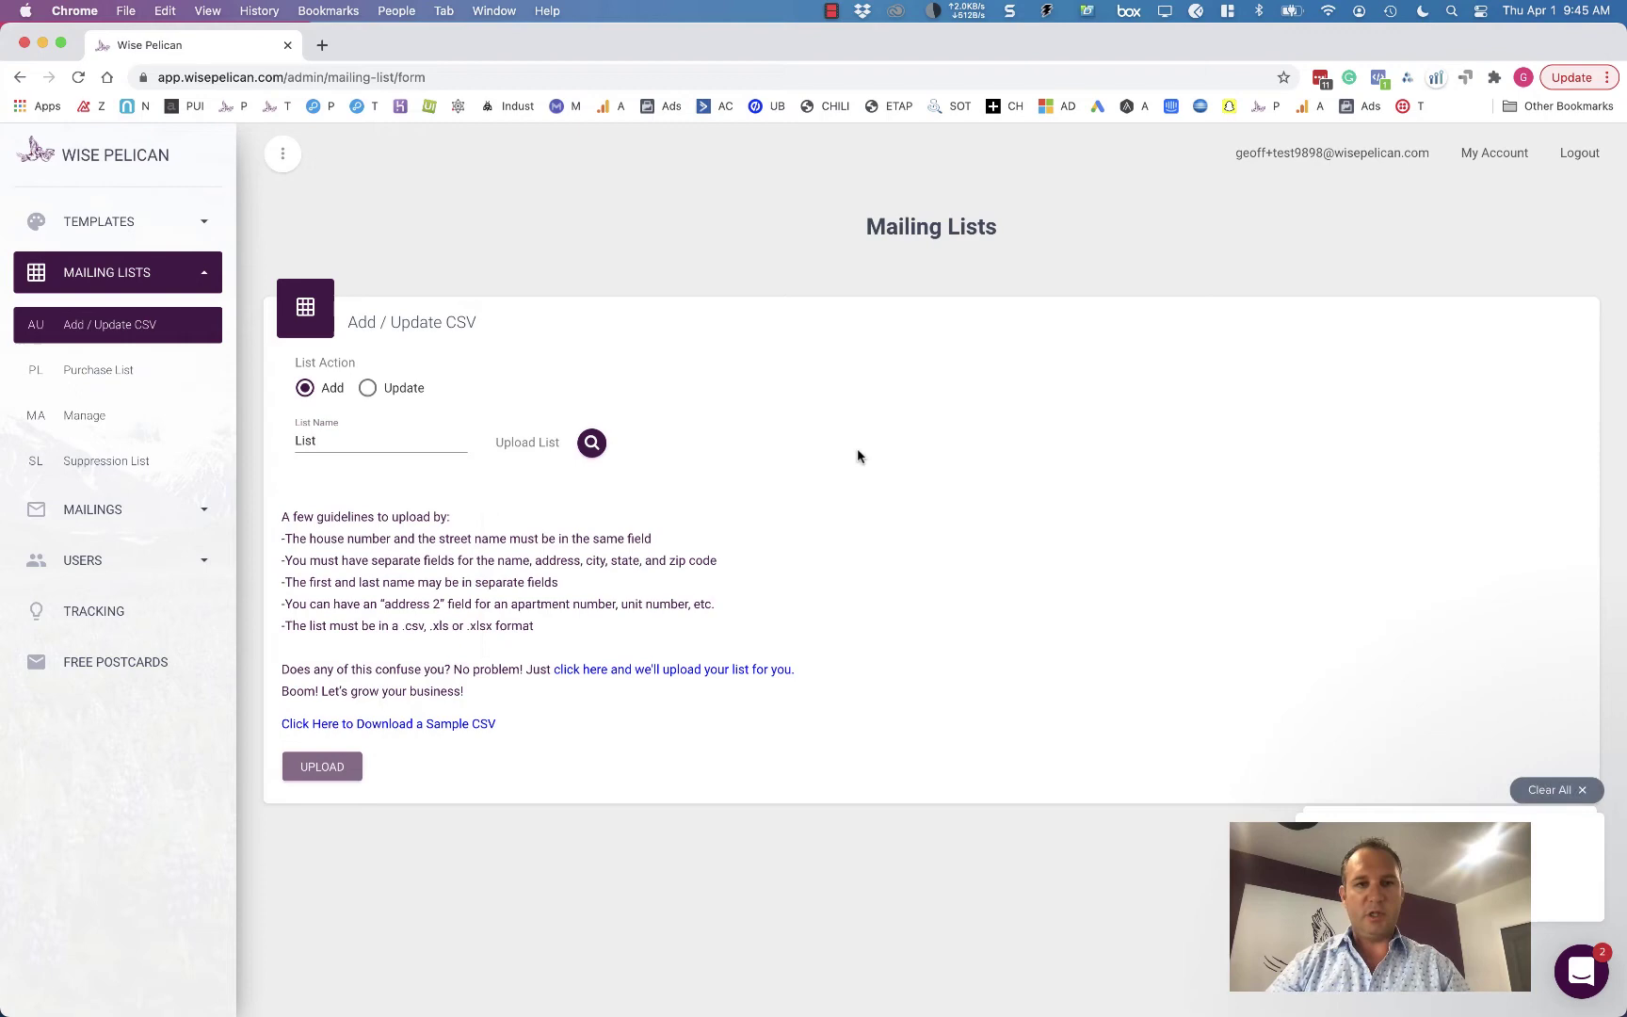
# - Choose Sunrise-25.csv from DEMO ASSETS > Lists and upload it
pyautogui.click(592, 444)
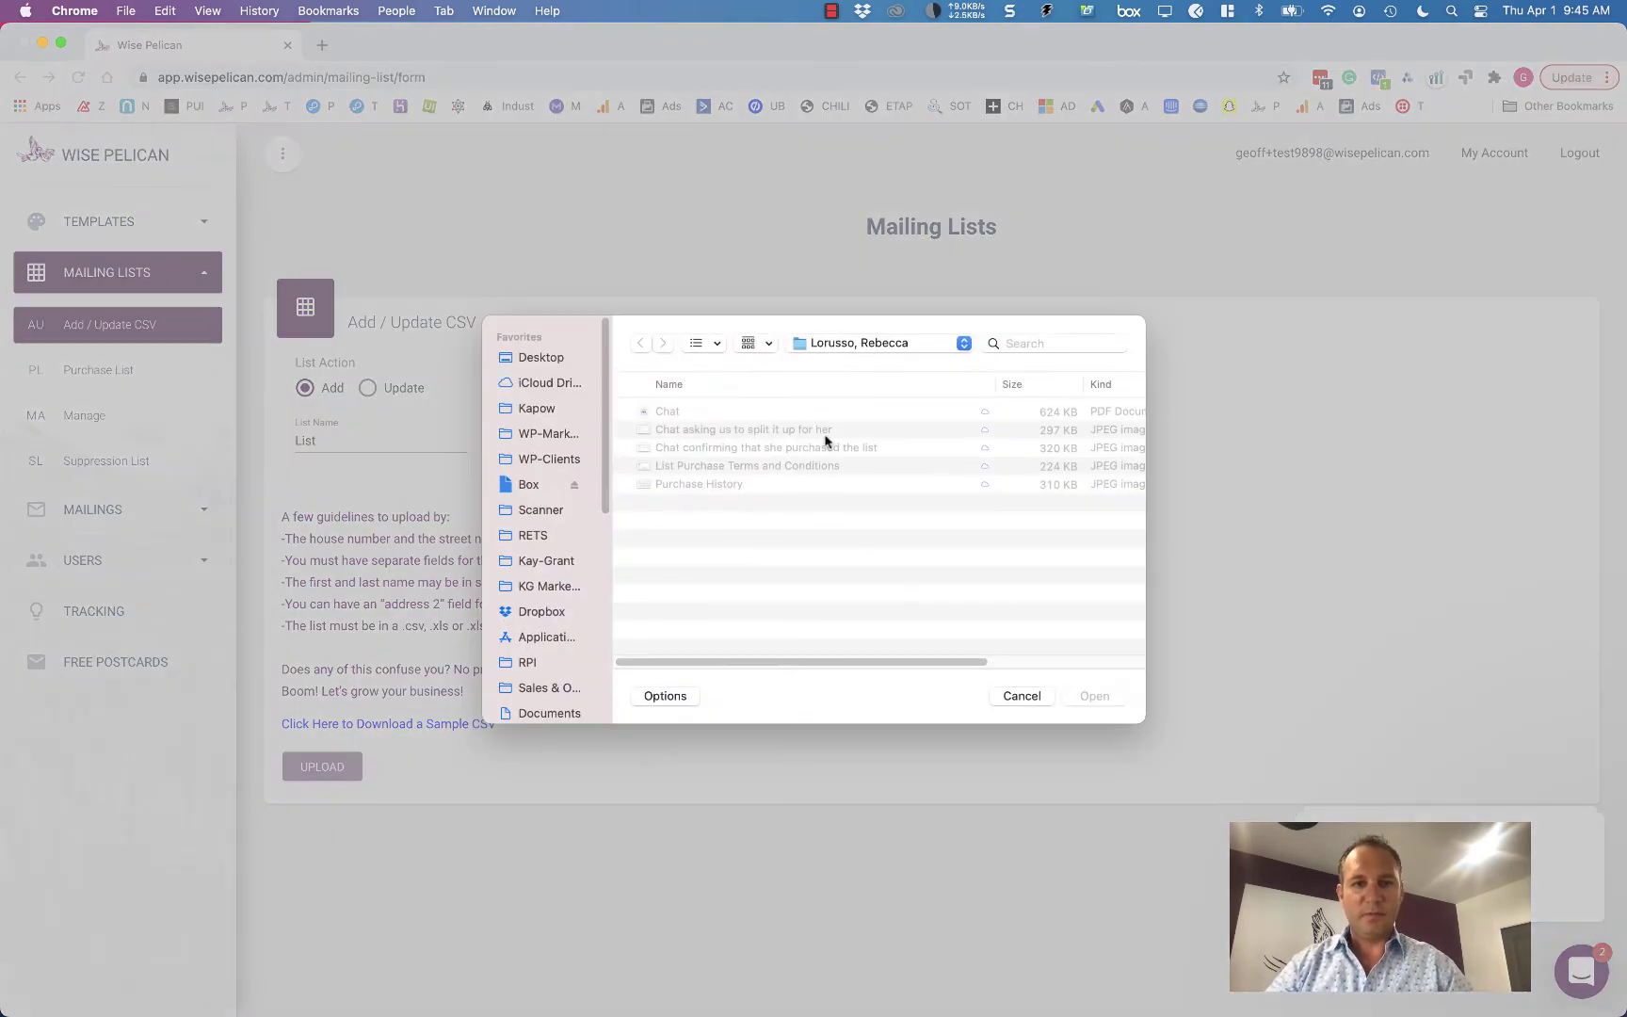
pyautogui.click(555, 461)
pyautogui.click(537, 484)
pyautogui.click(542, 433)
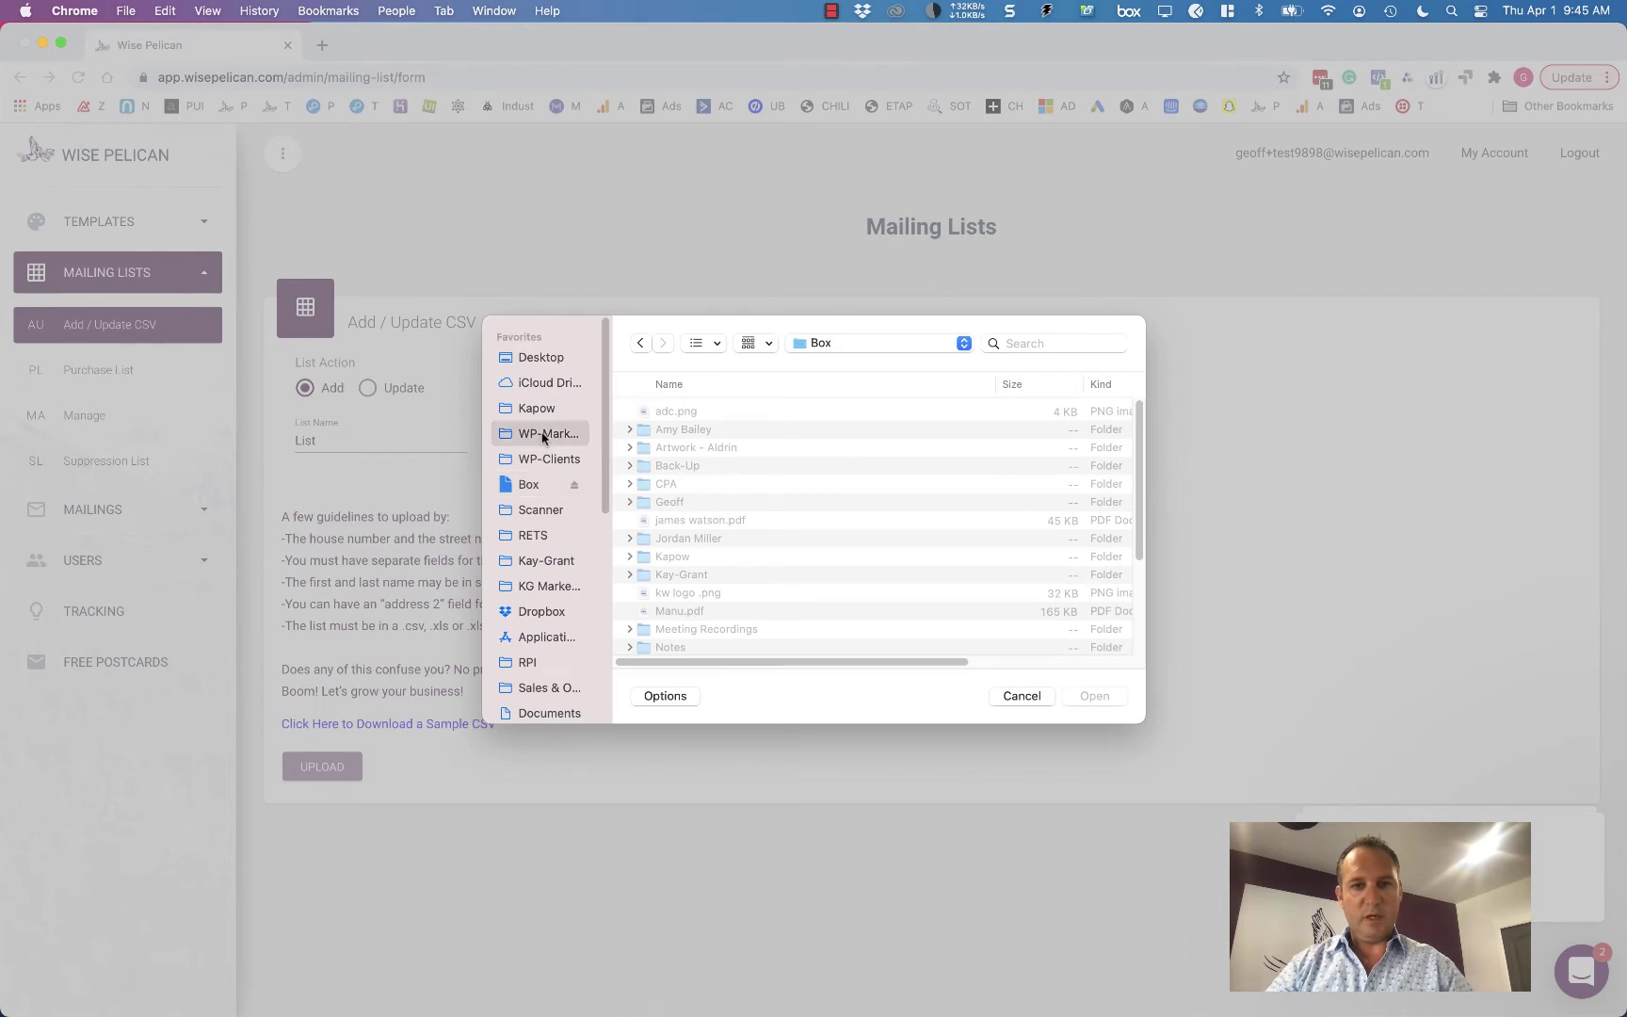
pyautogui.click(710, 521)
pyautogui.write('demo')
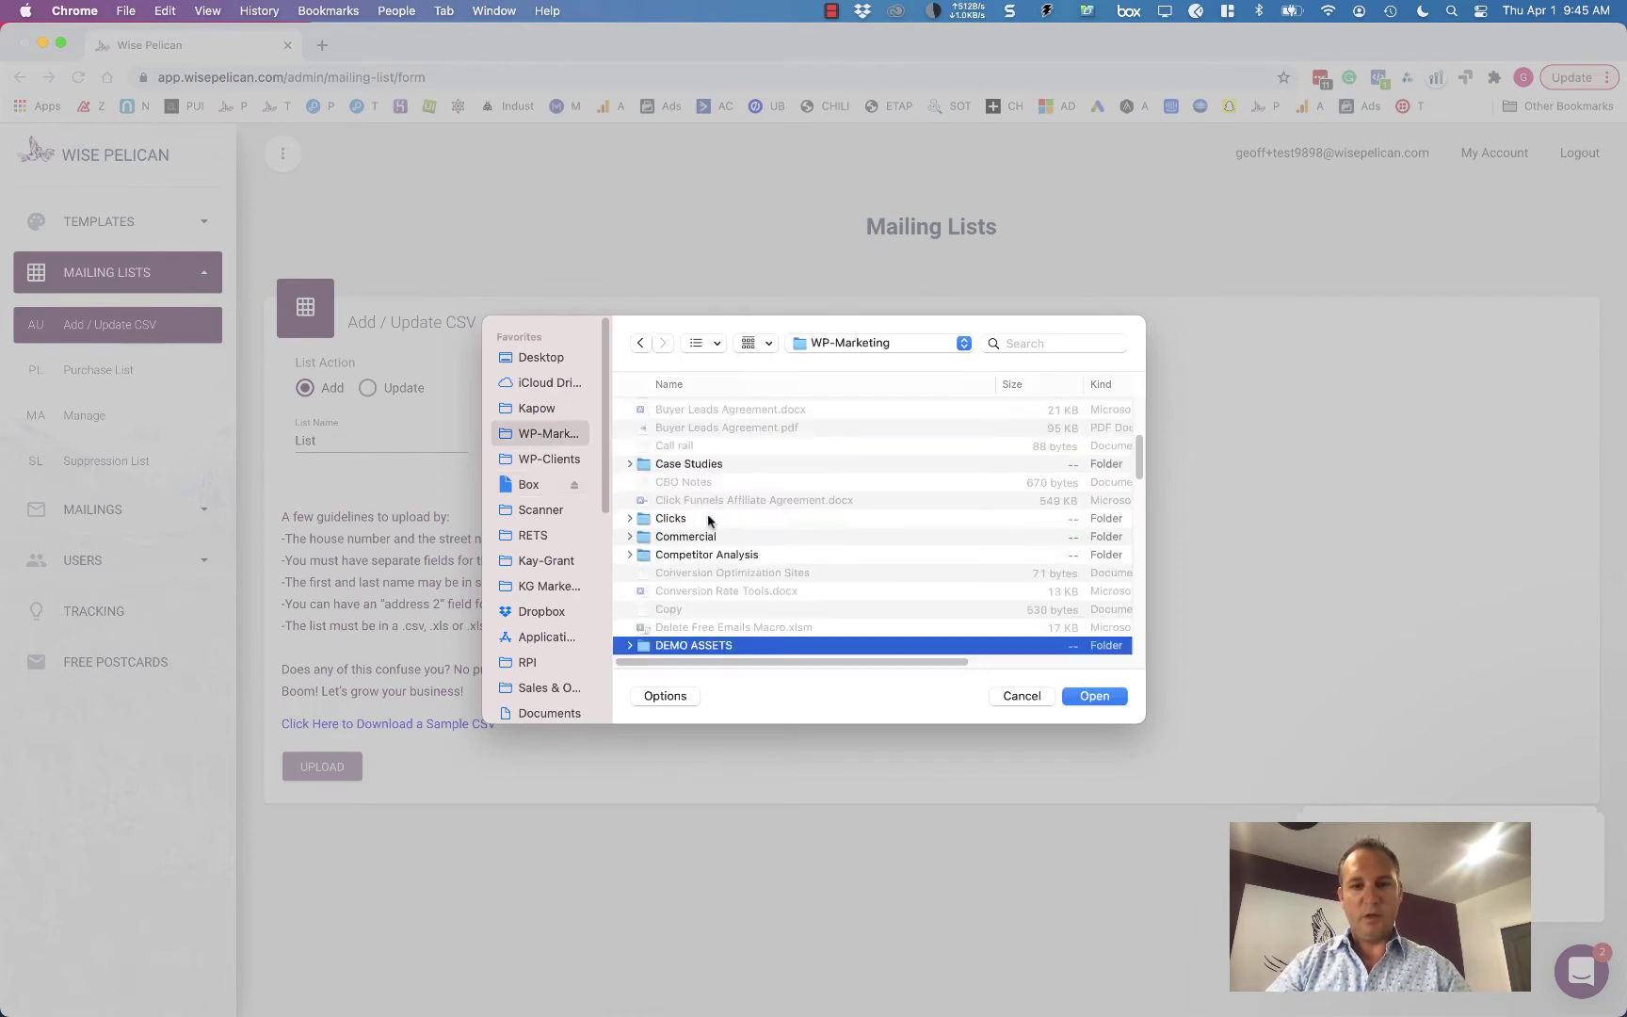
pyautogui.press('Return')
pyautogui.doubleClick(704, 450)
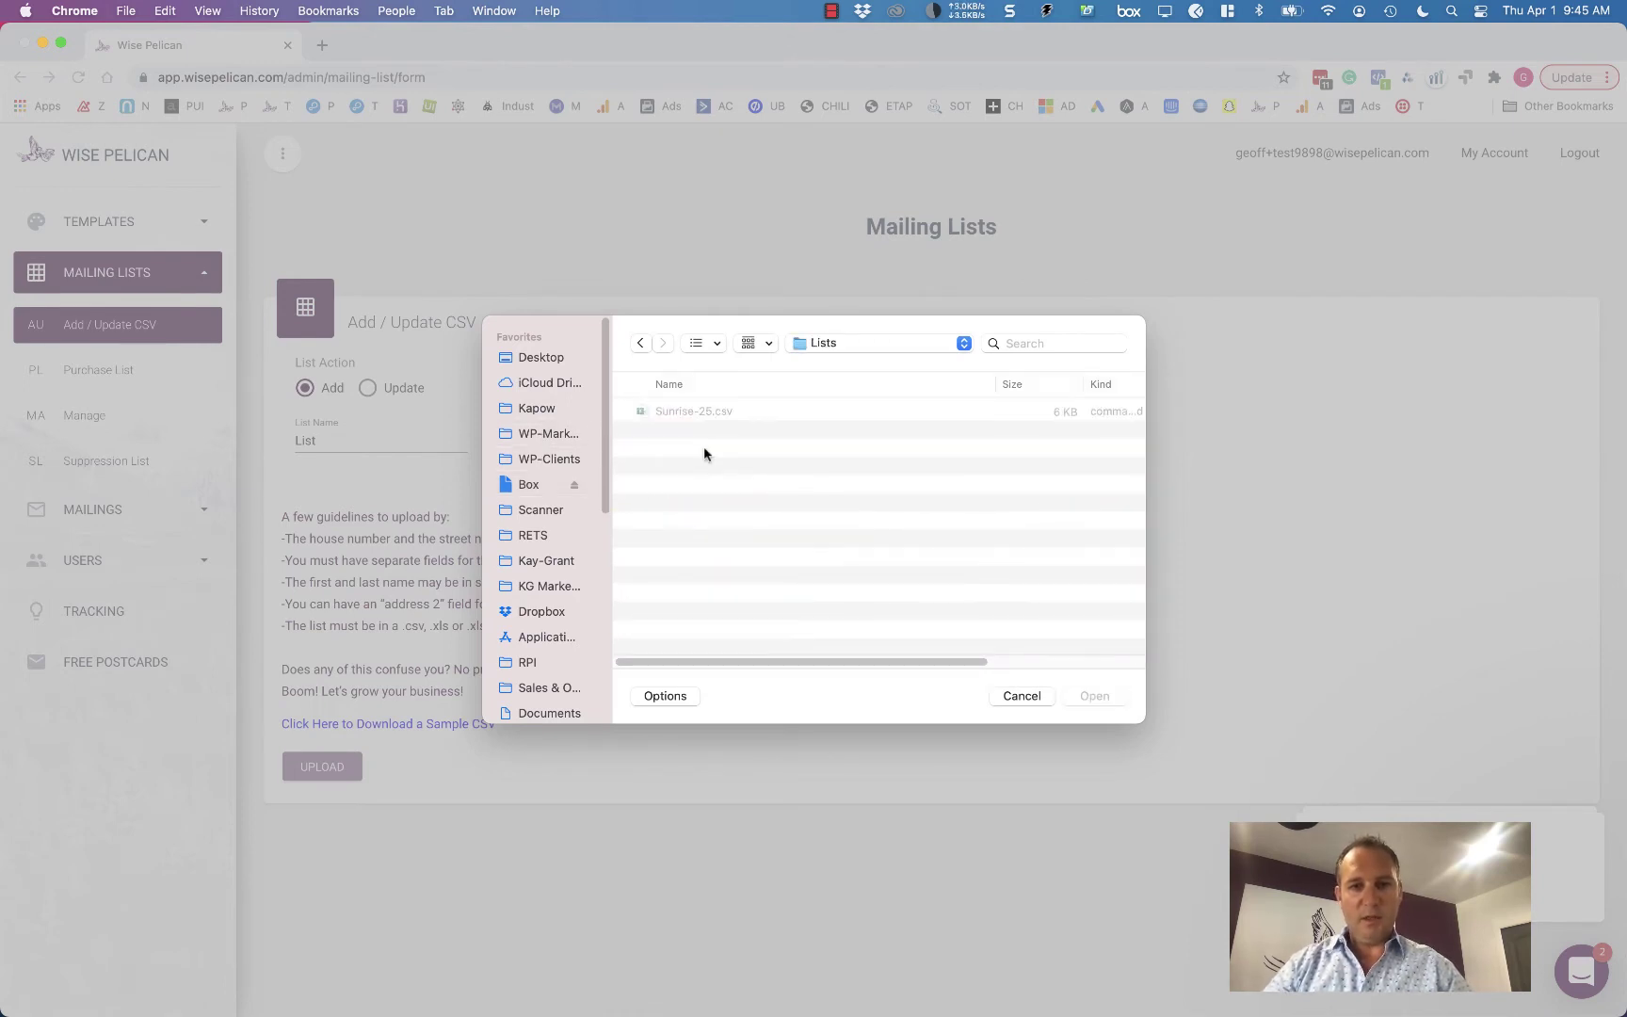
pyautogui.doubleClick(738, 418)
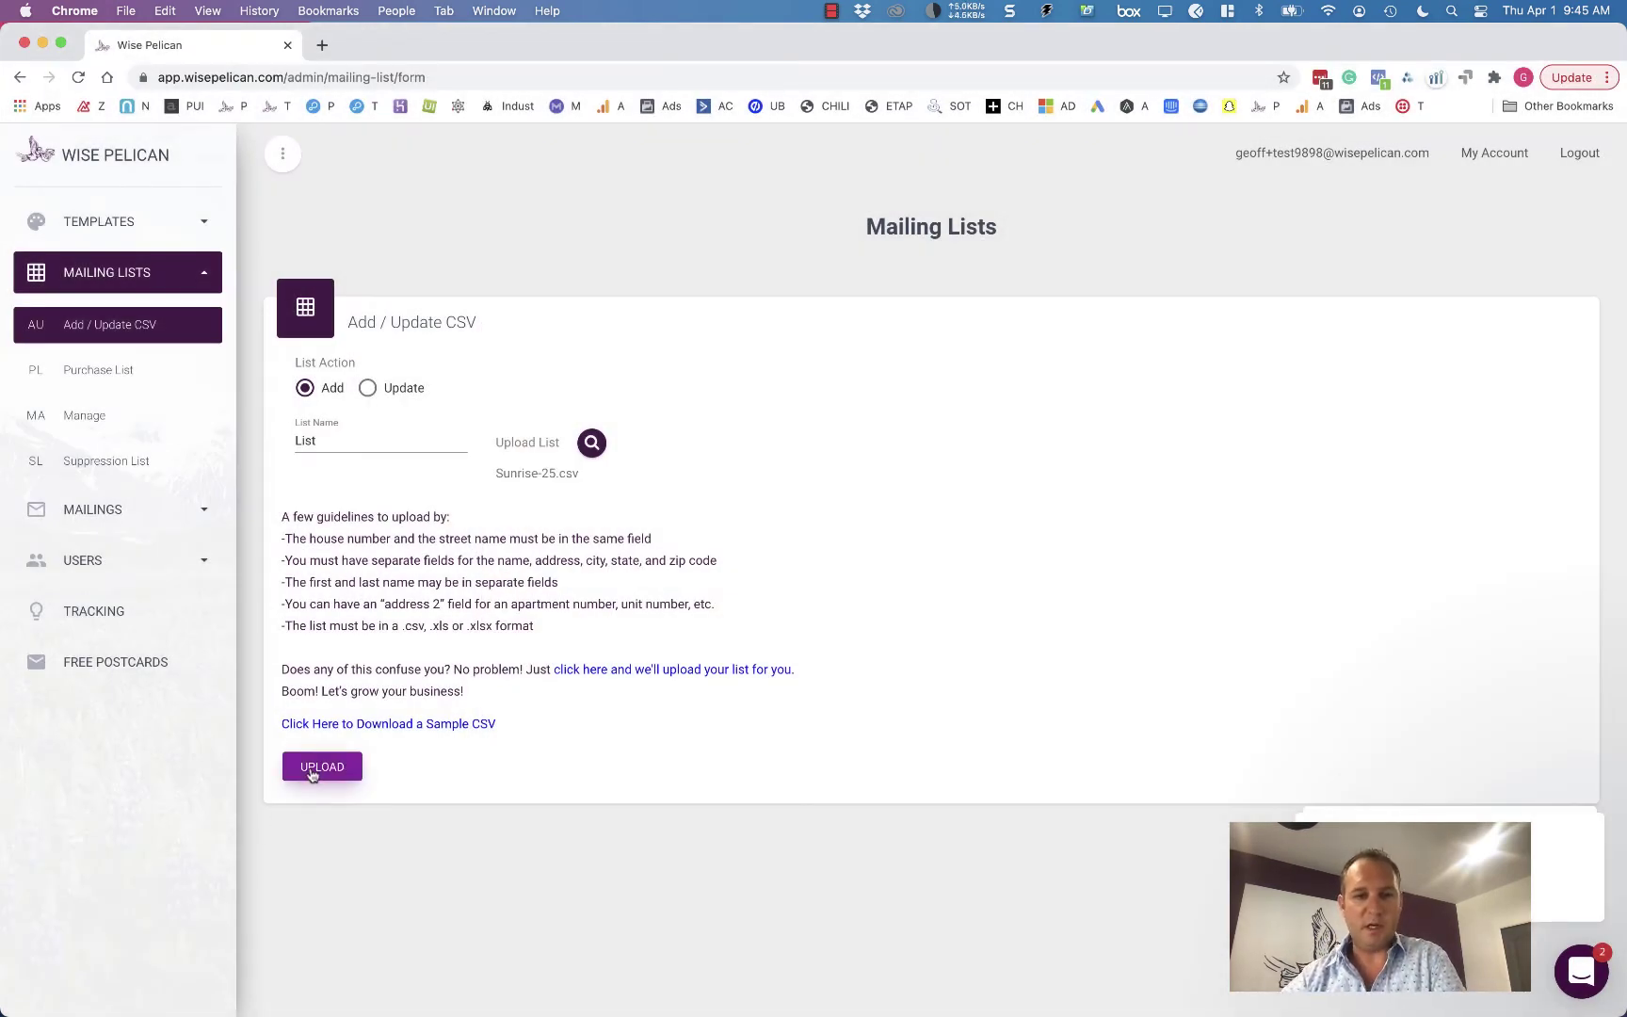
pyautogui.click(311, 771)
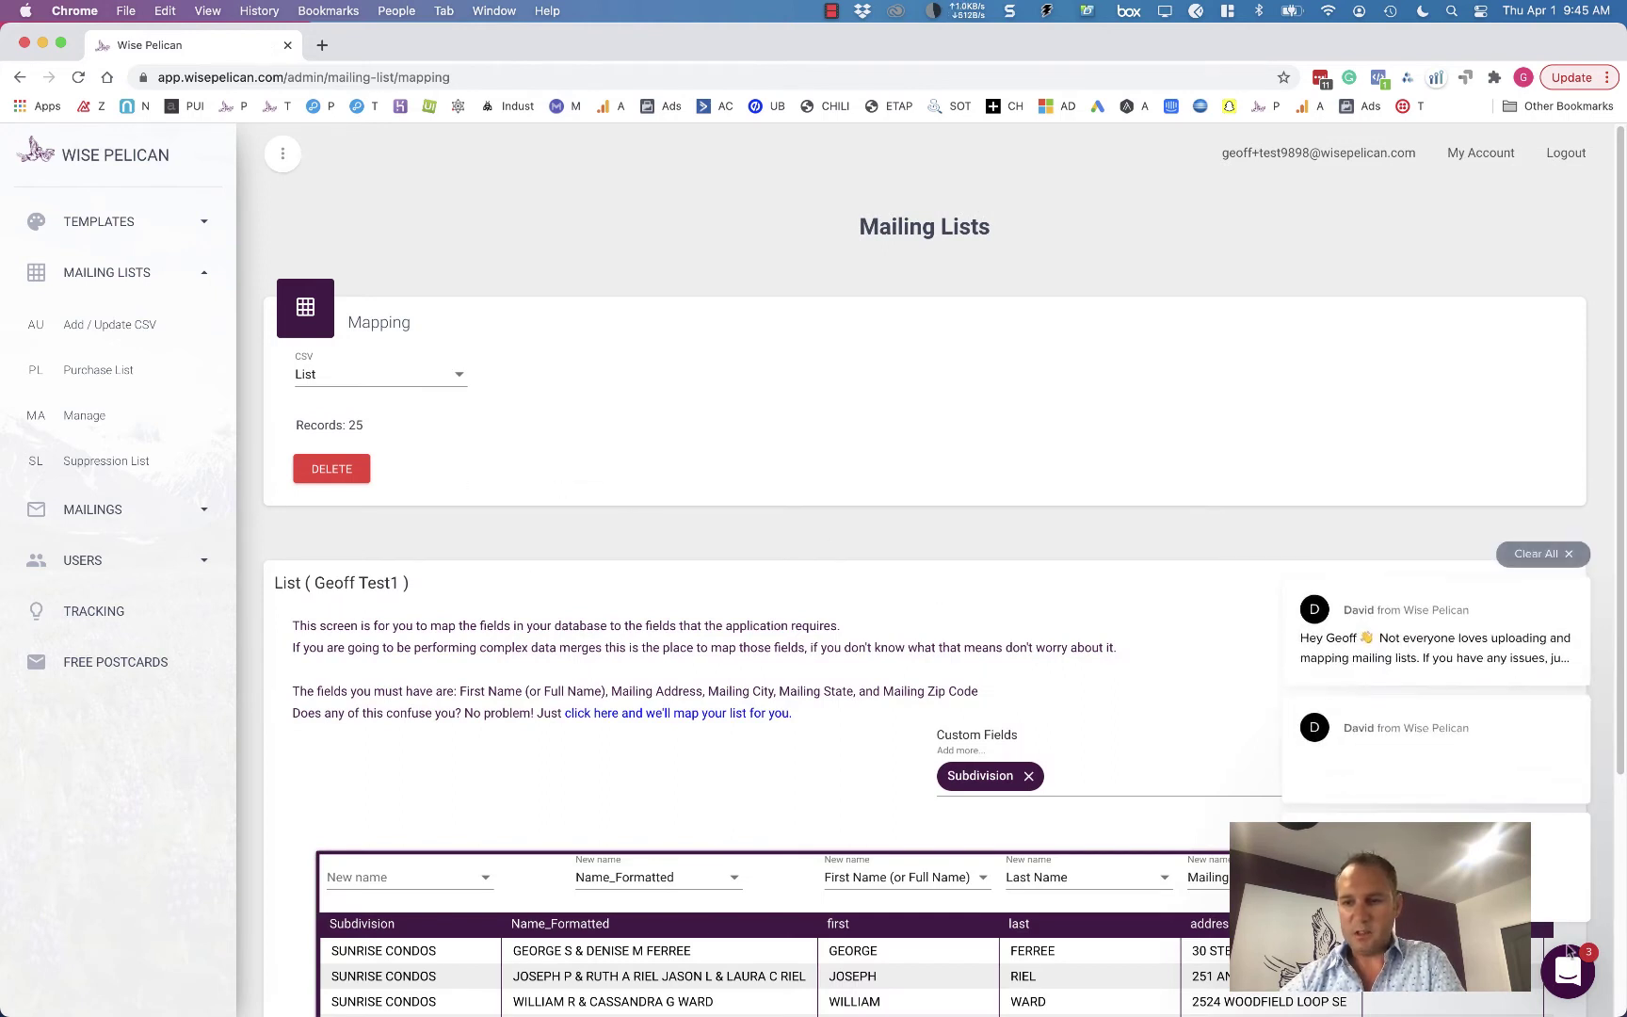
# - Open and close the Intercom chat, then Clear All notification cards
pyautogui.click(1568, 973)
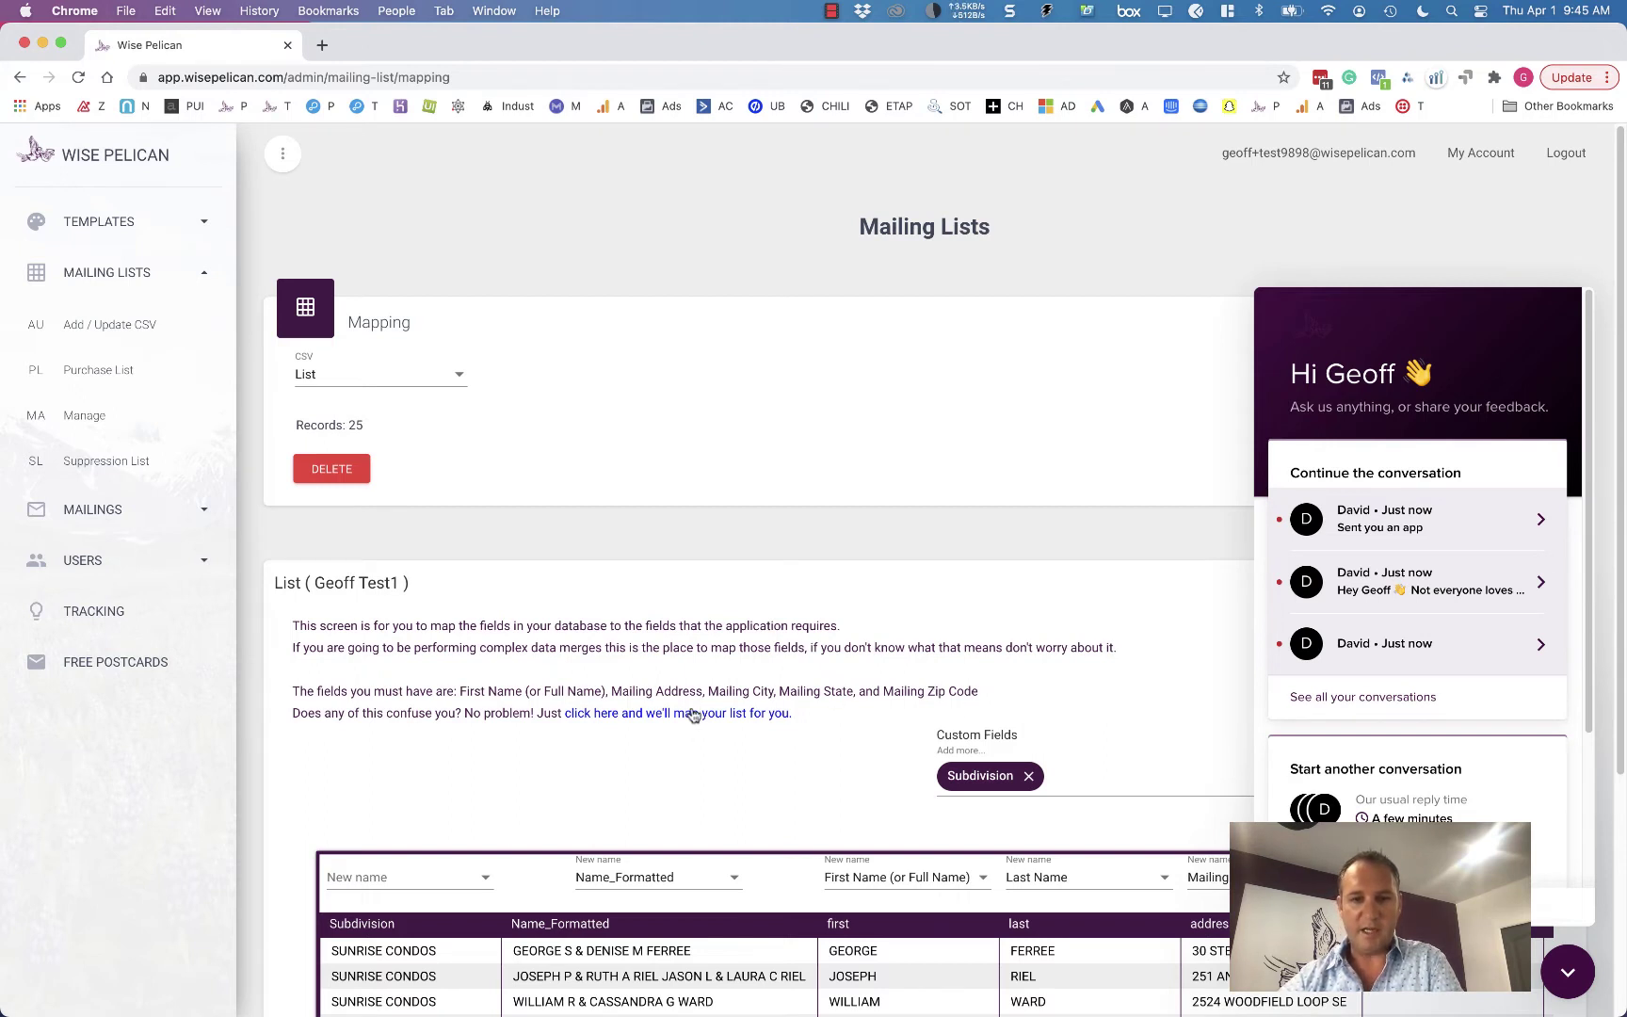
pyautogui.click(1567, 966)
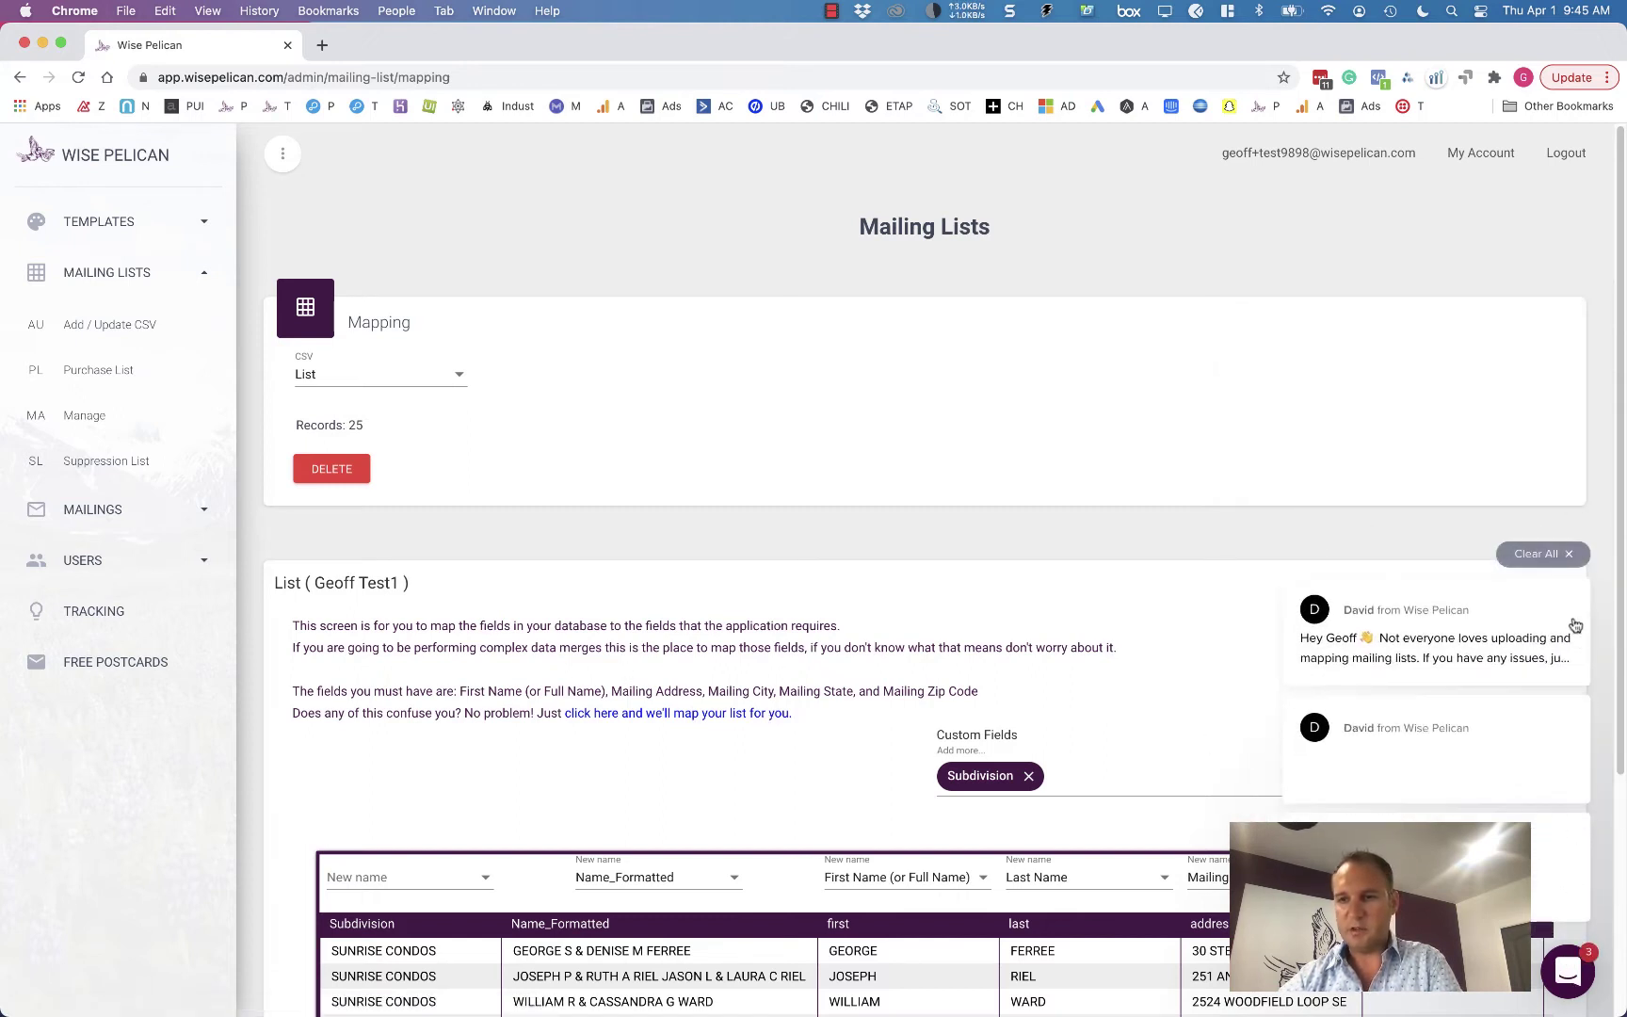
pyautogui.click(1552, 556)
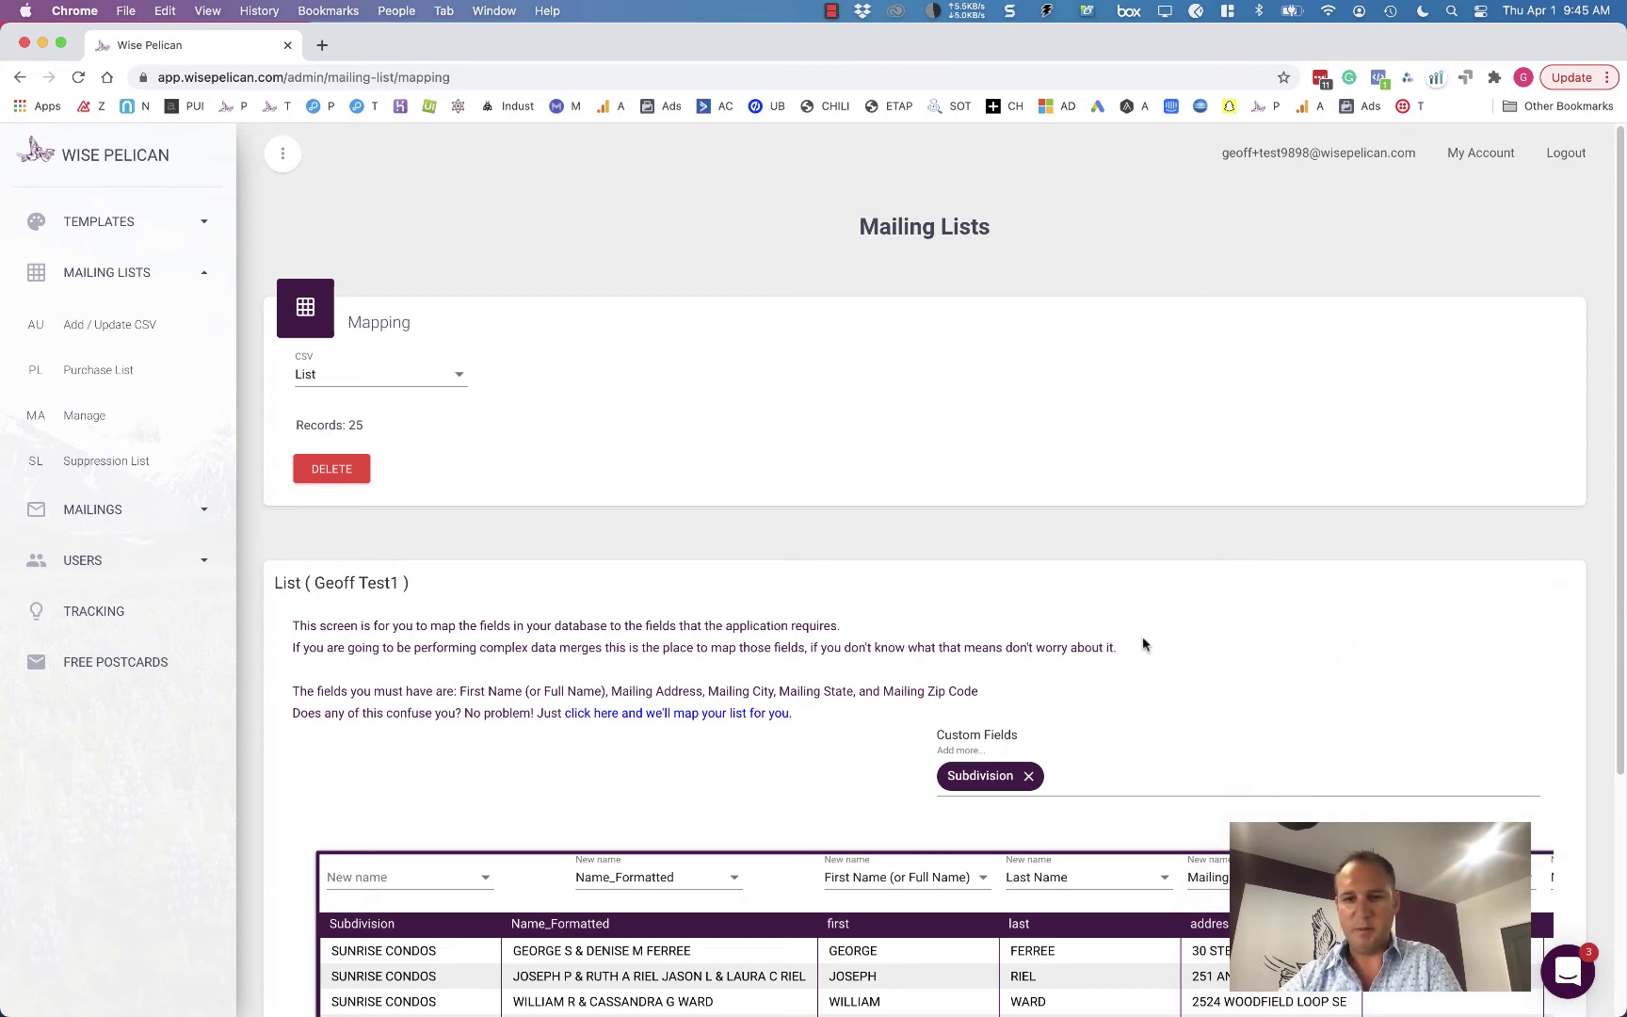
# - Review the mapping table, checking the required First Name and Mailing Address fields
pyautogui.scroll(-5, 1144, 644)
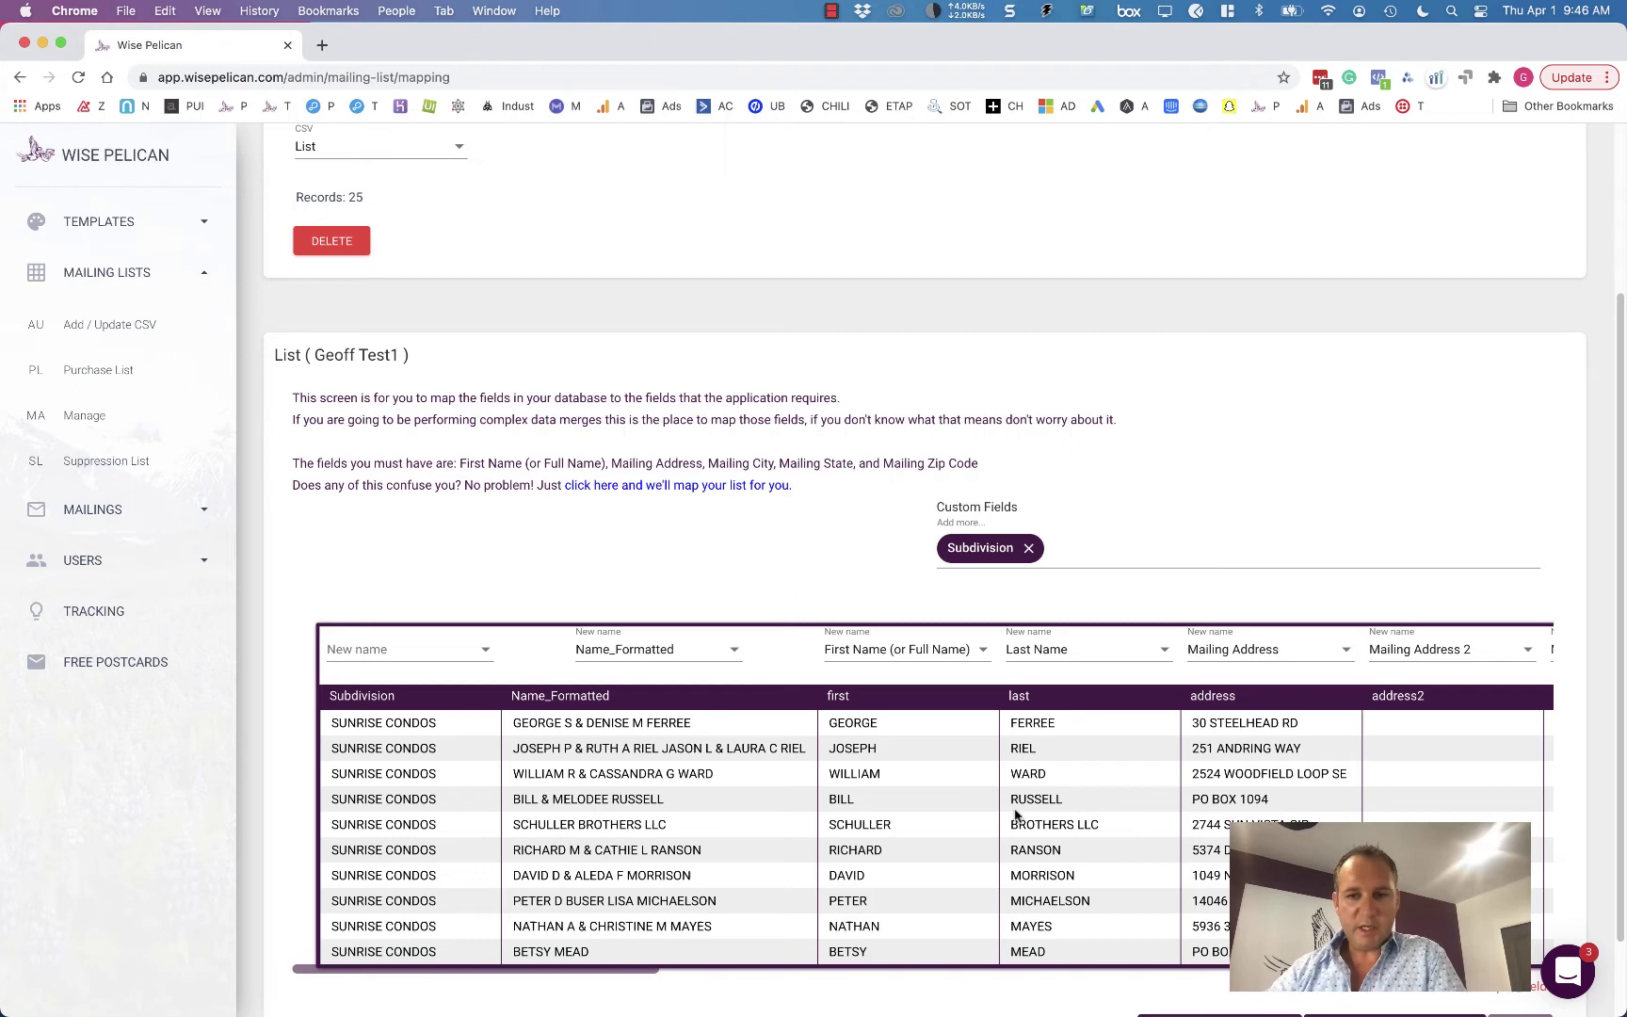
pyautogui.hscroll(15, 767, 771)
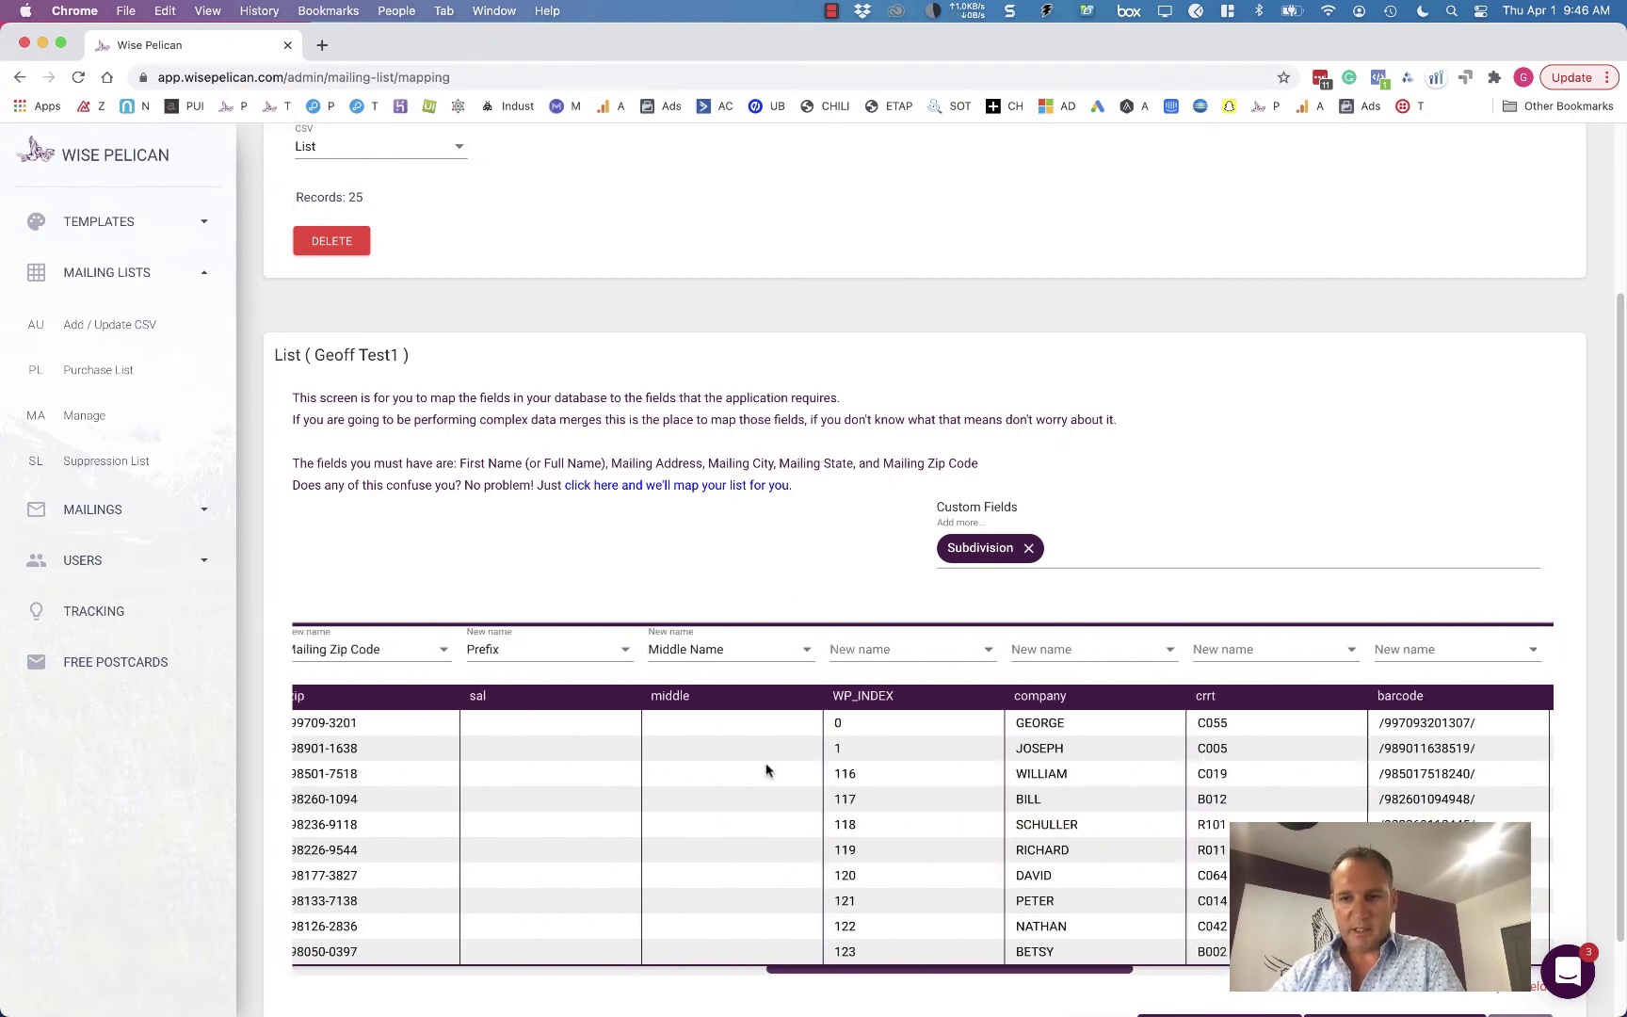
pyautogui.hscroll(-8, 767, 770)
pyautogui.hscroll(-10, 768, 770)
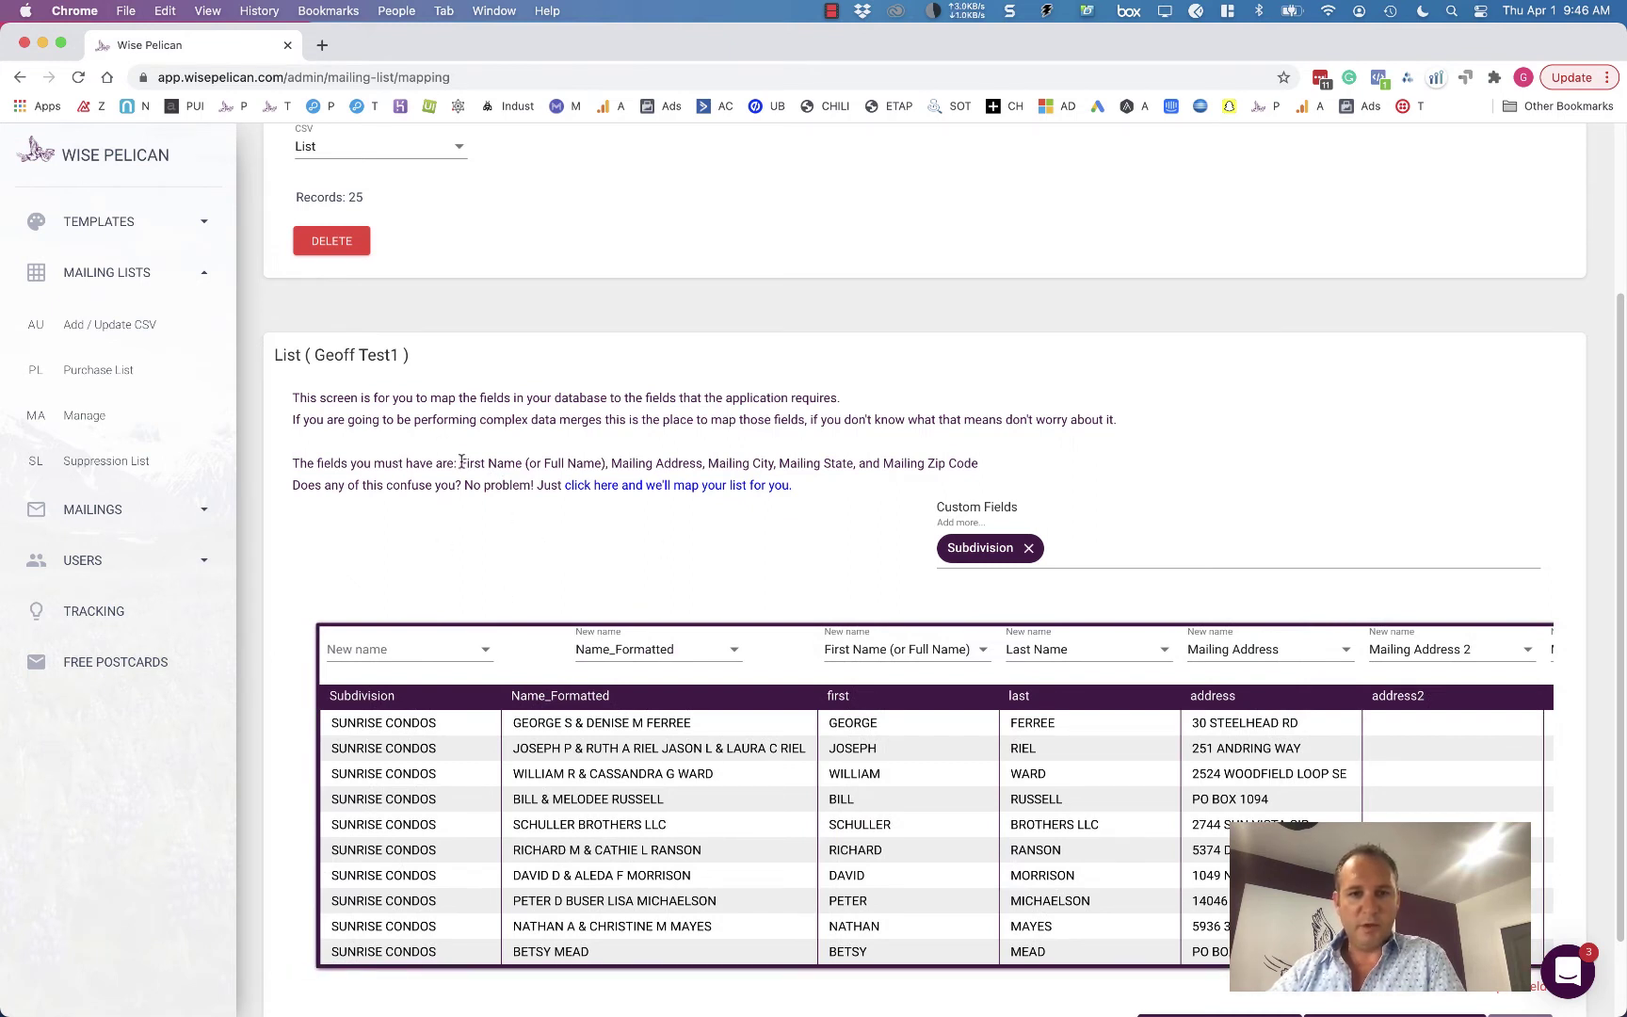
pyautogui.moveTo(460, 463); pyautogui.dragTo(617, 464)
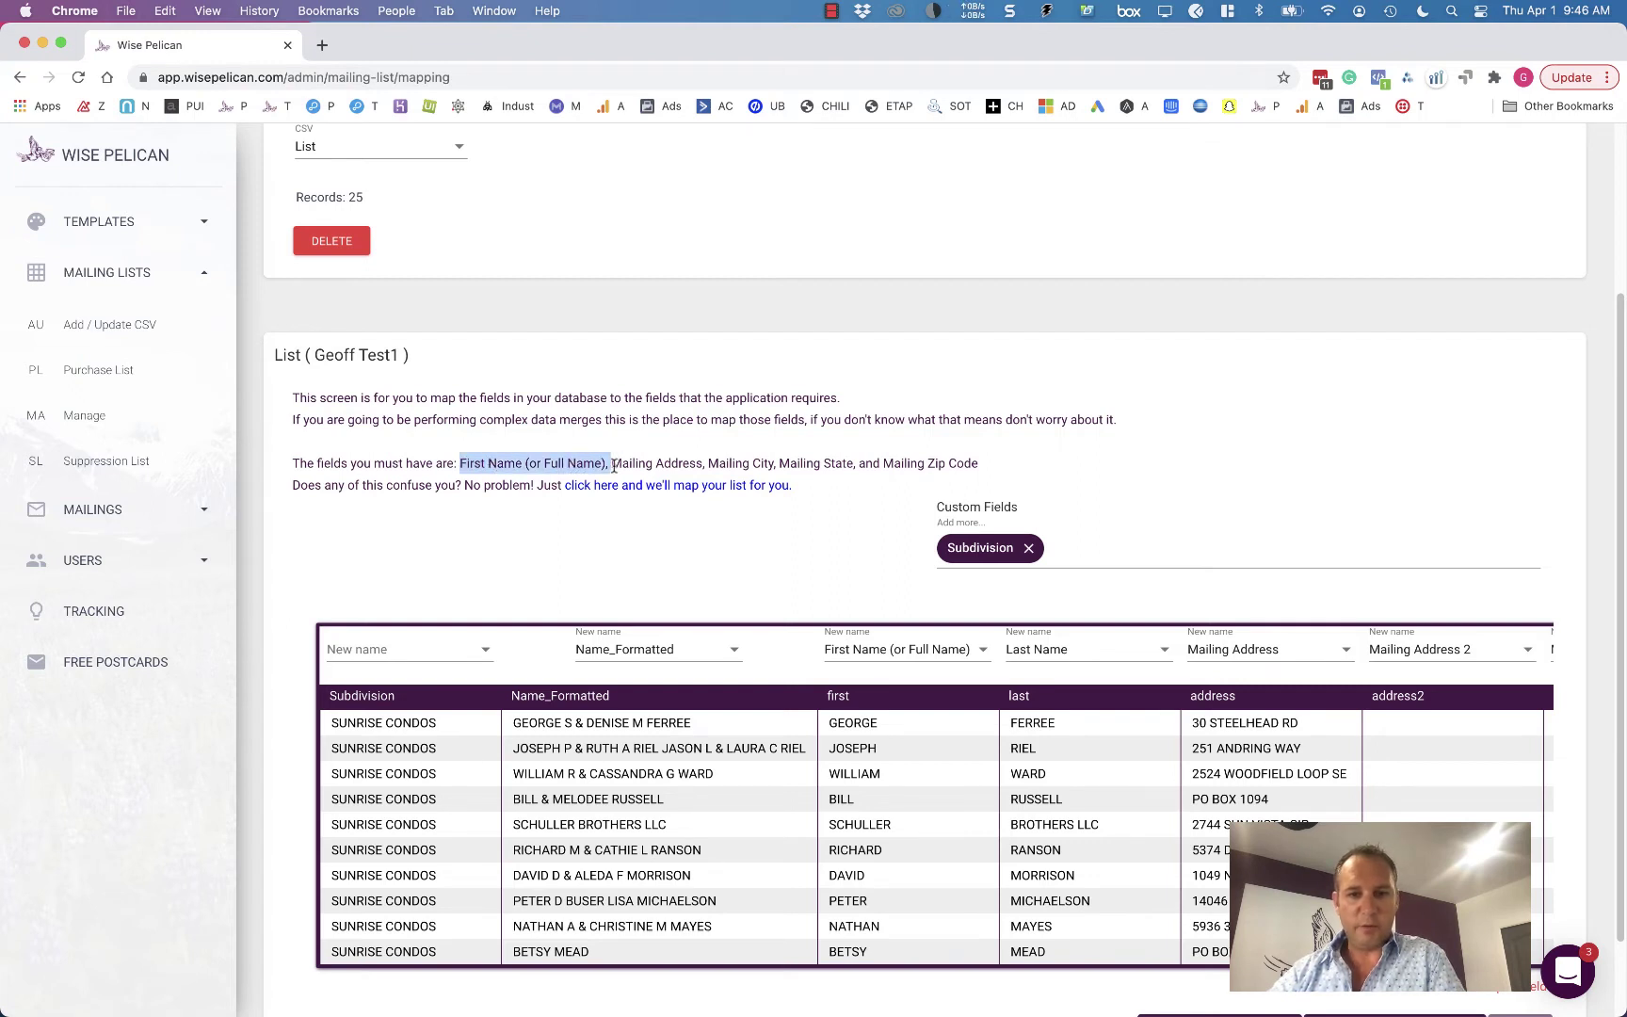
pyautogui.click(613, 465)
pyautogui.moveTo(610, 465); pyautogui.dragTo(701, 468)
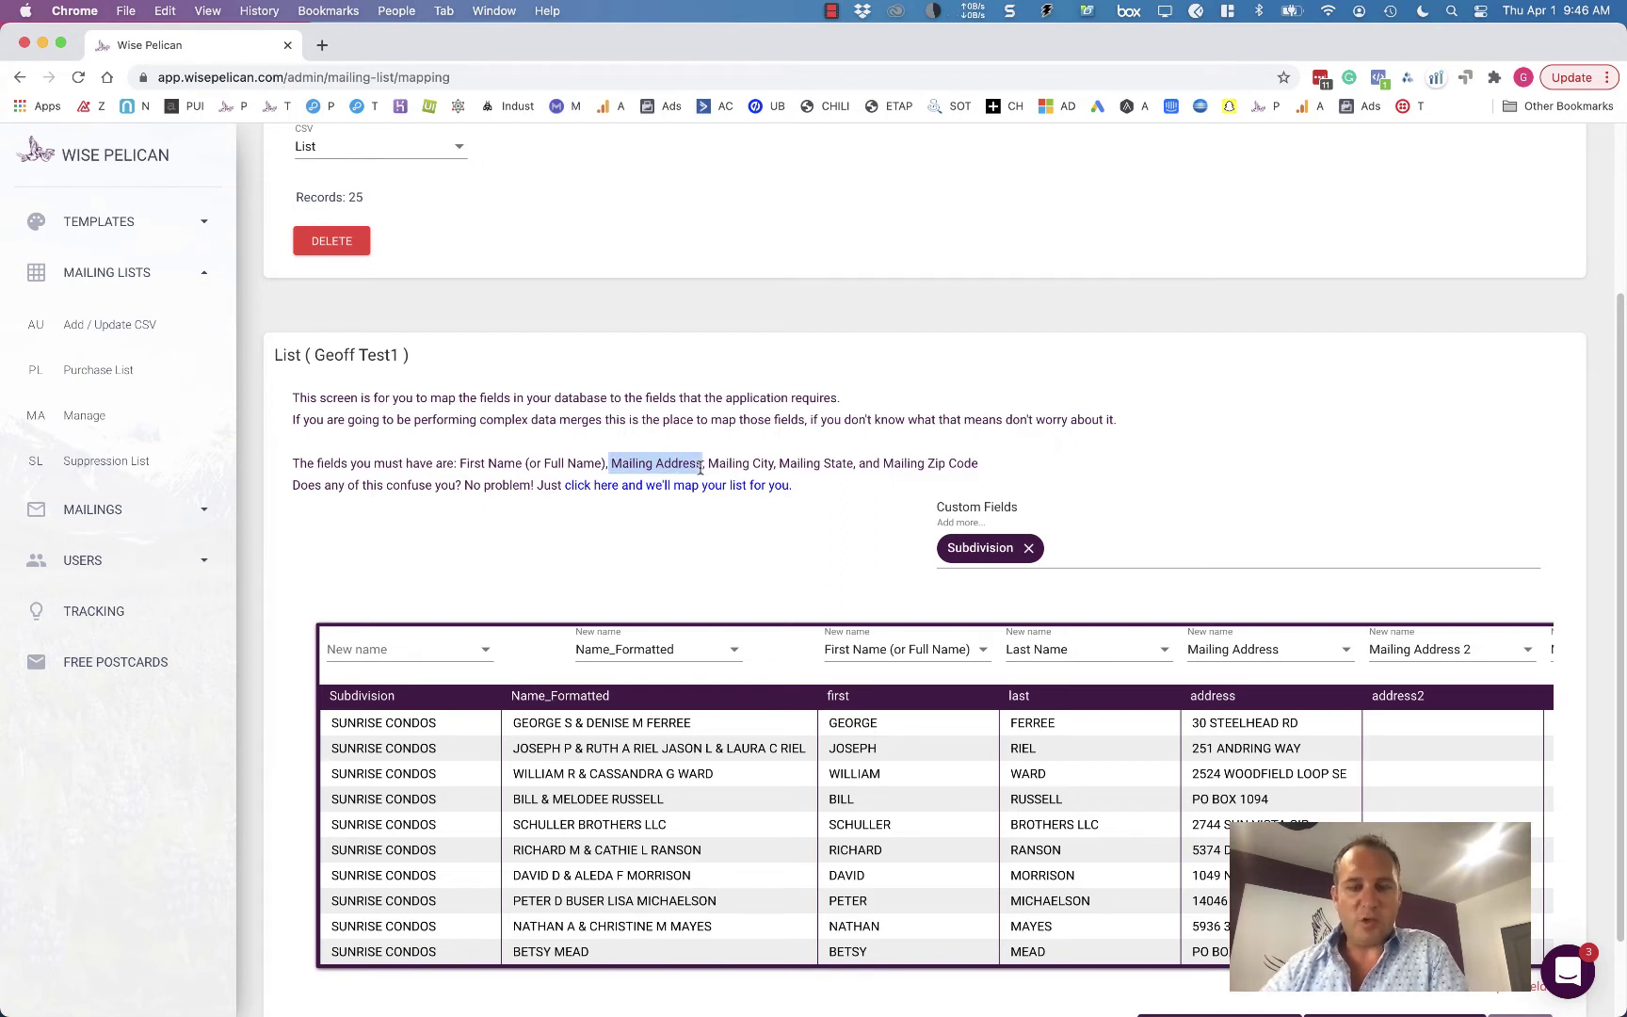
pyautogui.click(708, 465)
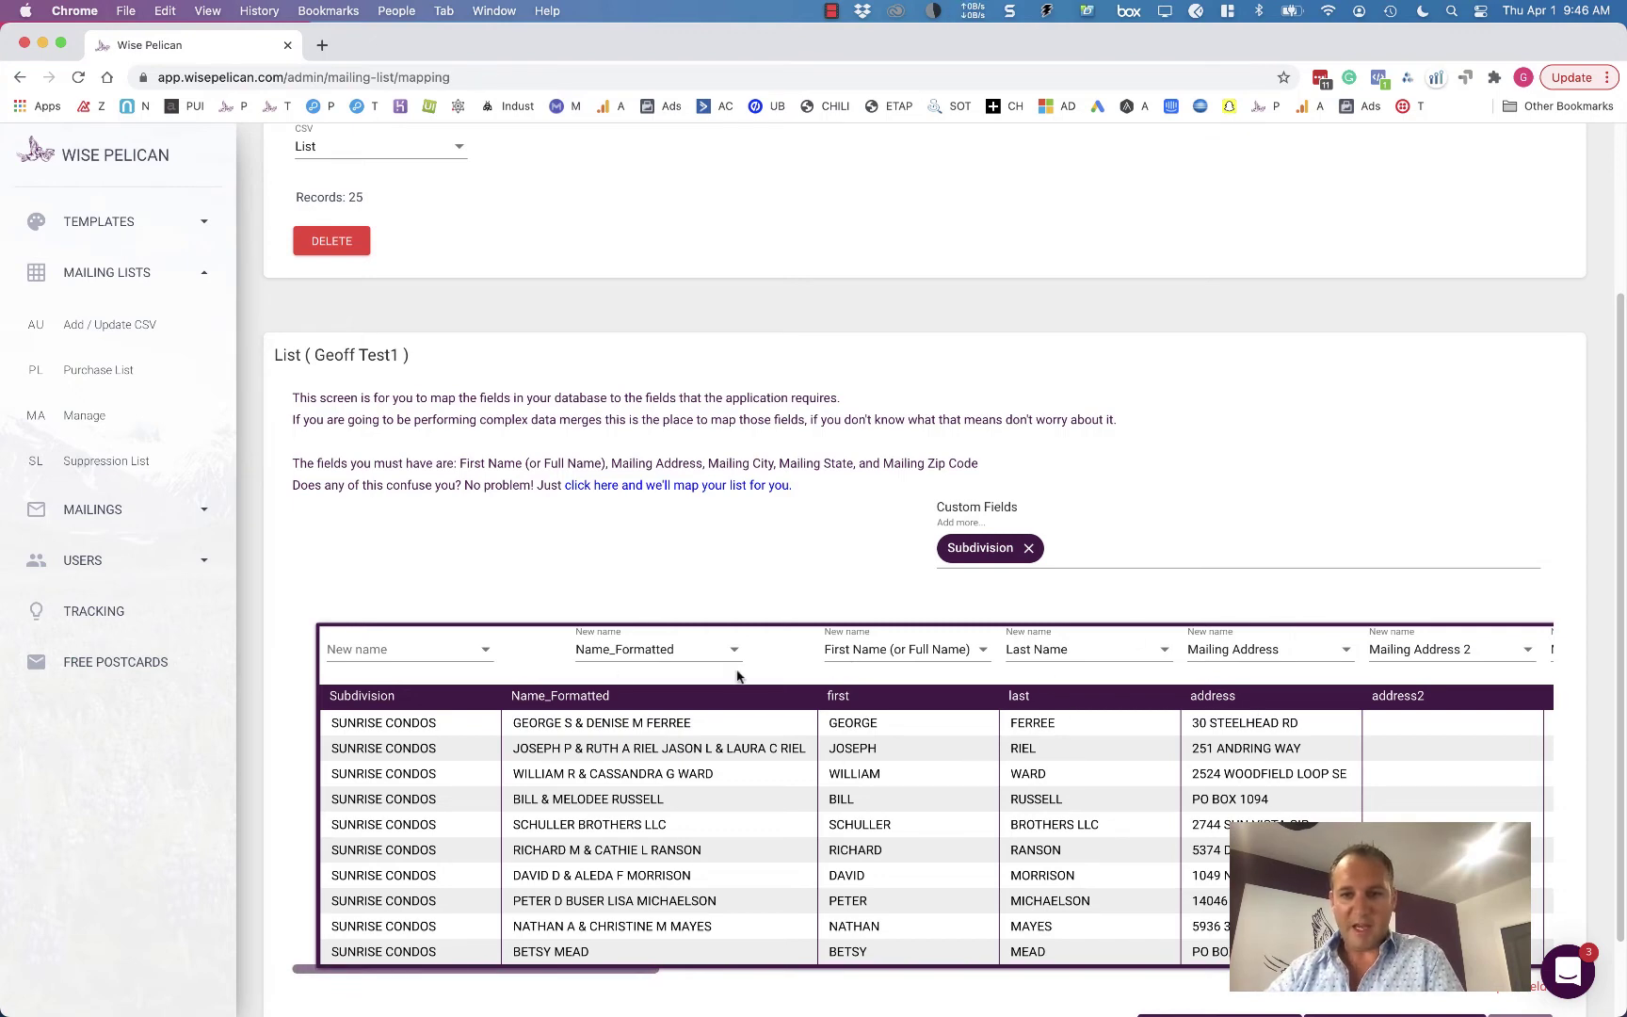
# - Use ADD UNMAPPED so the Subdivision column is mapped to Ignore
pyautogui.hscroll(10, 738, 676)
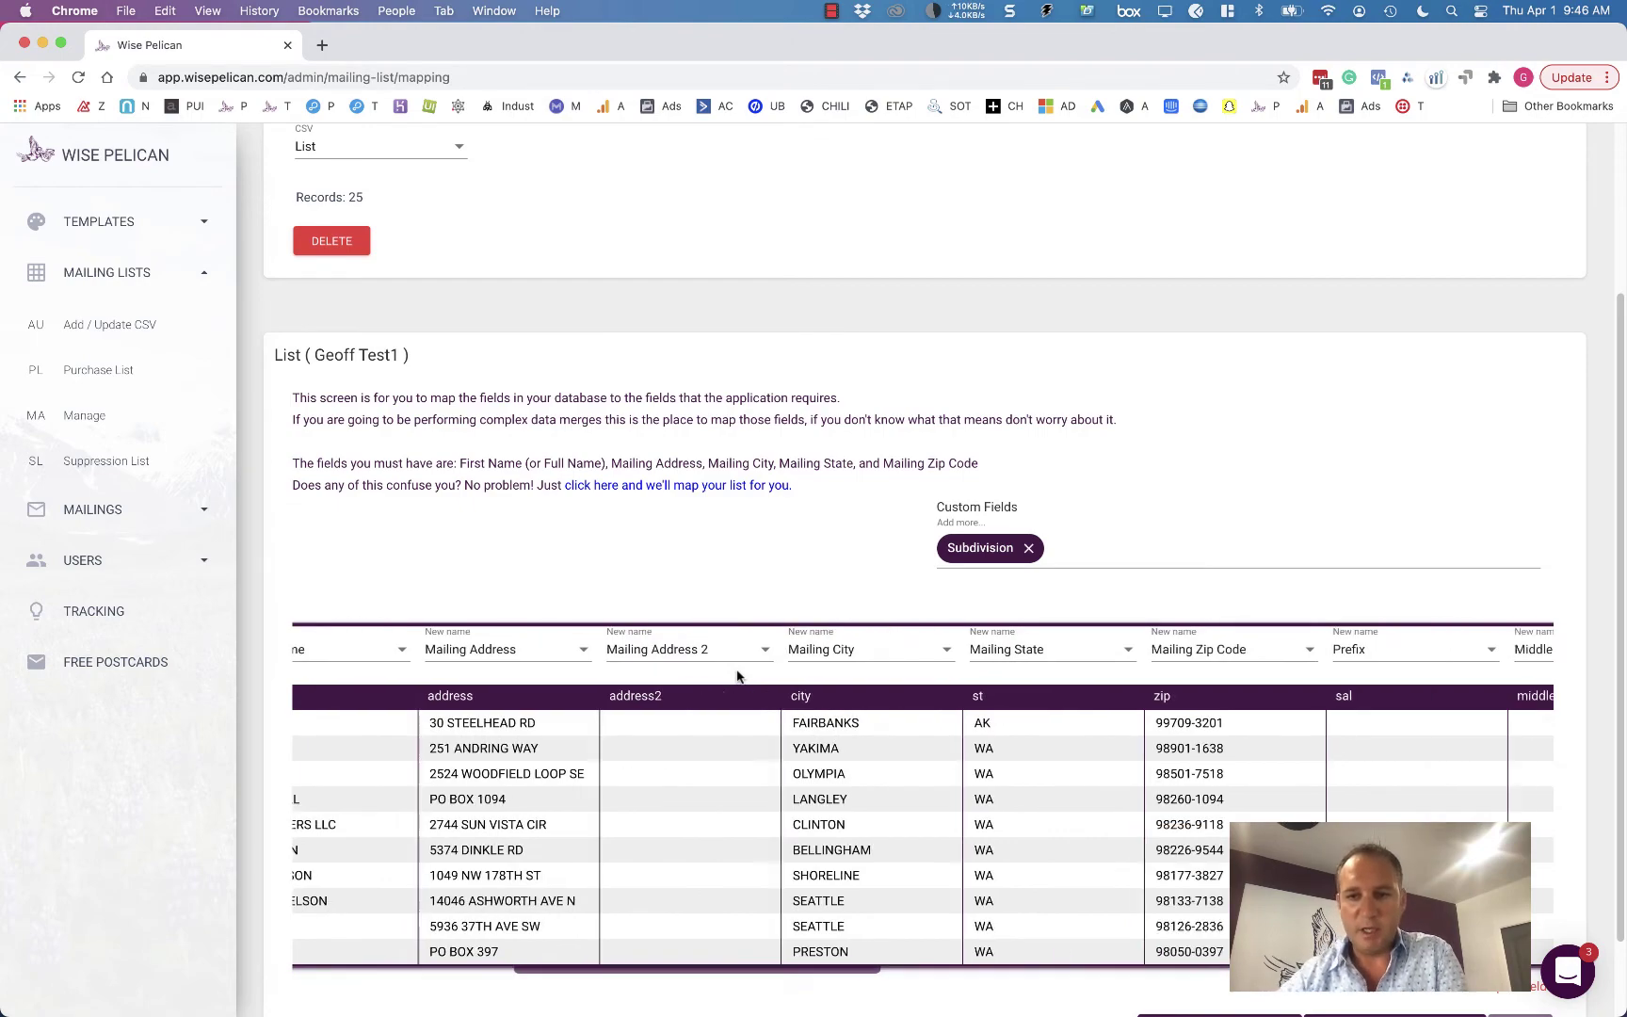
pyautogui.hscroll(15, 737, 675)
pyautogui.hscroll(-20, 737, 675)
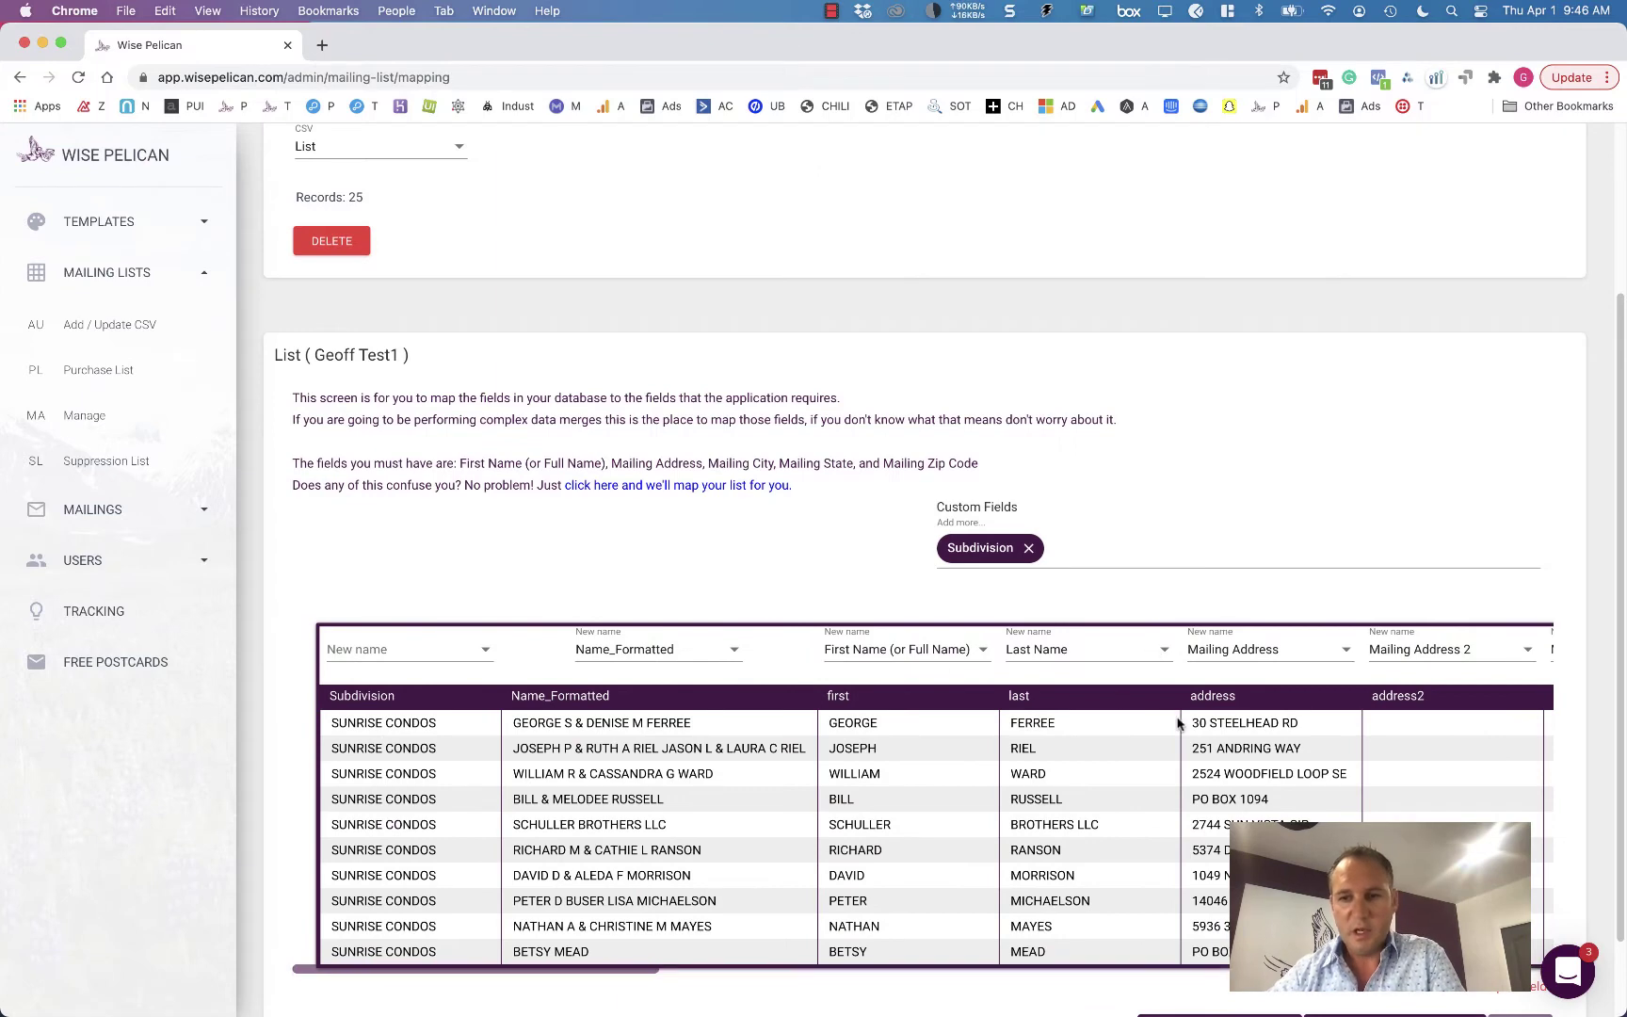
pyautogui.scroll(-2, 1496, 527)
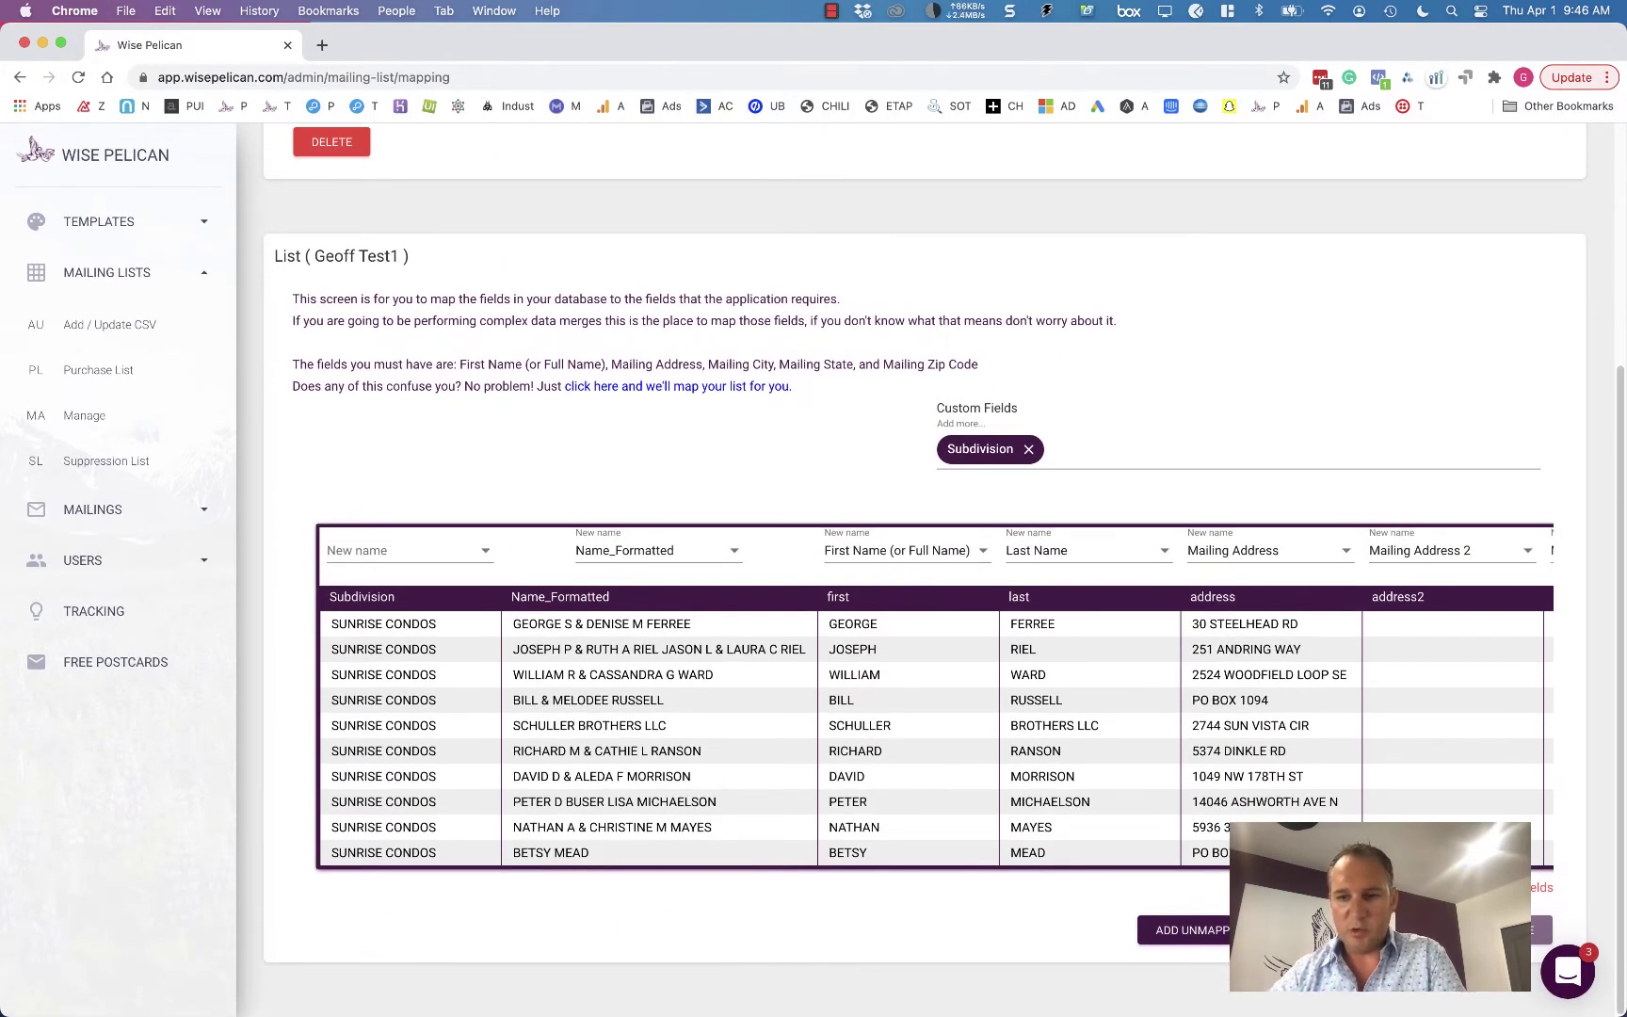
pyautogui.click(1182, 931)
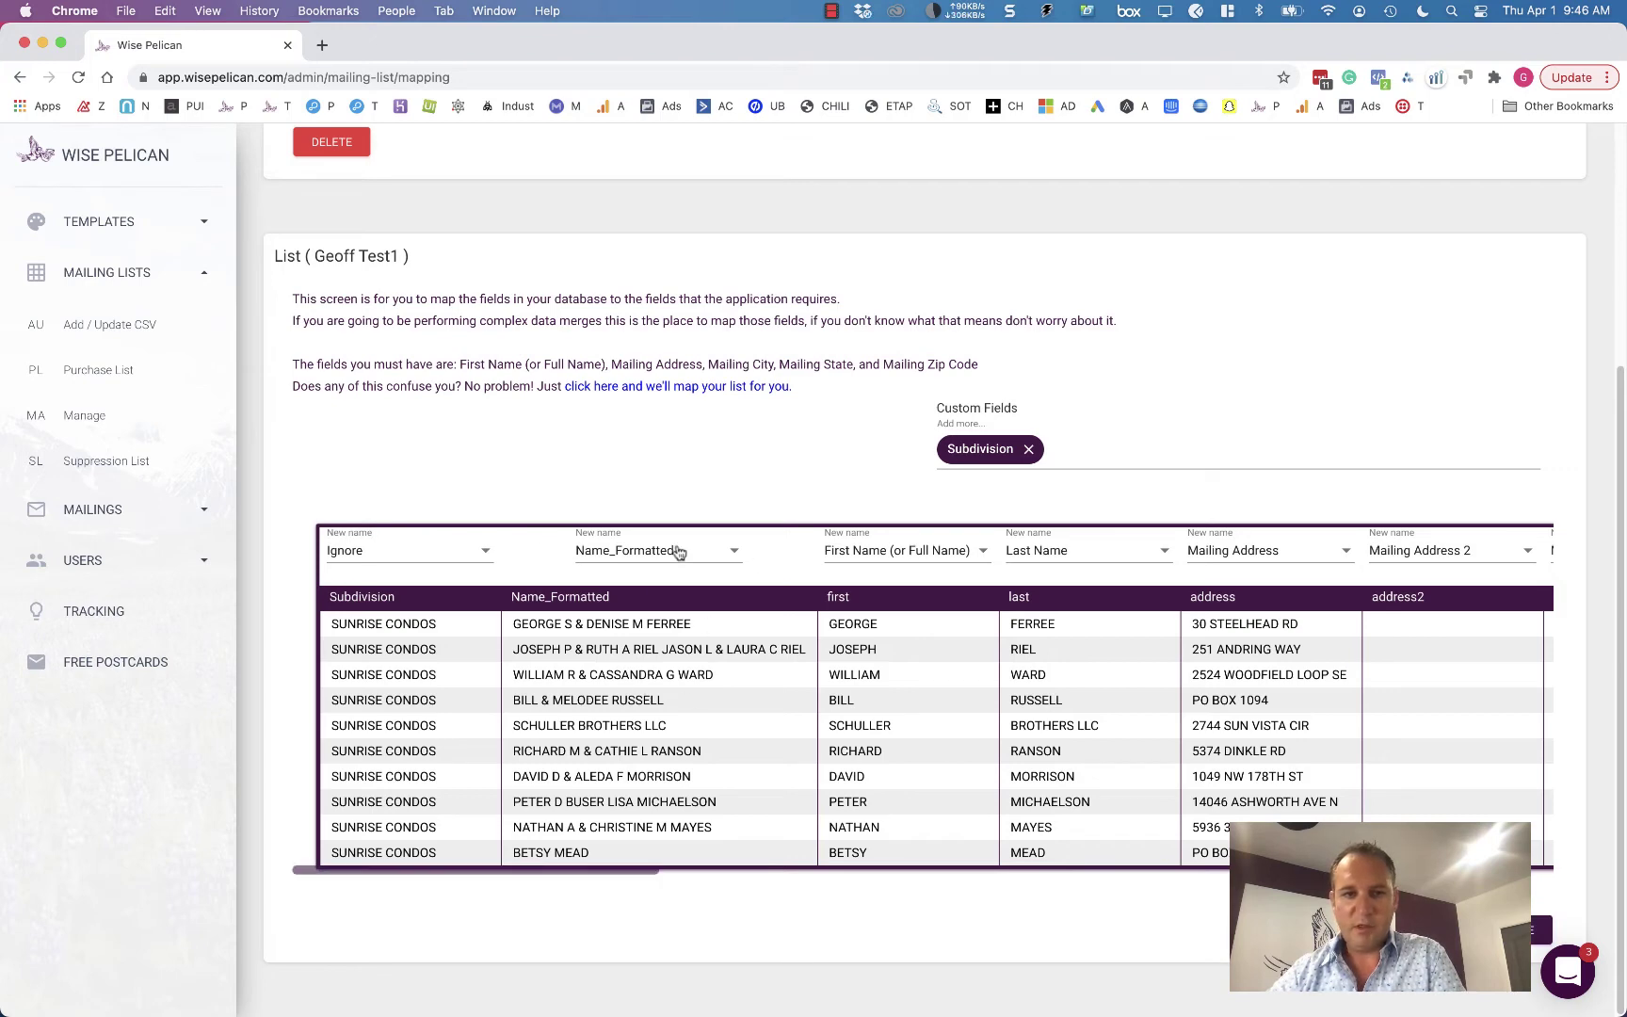
pyautogui.hscroll(10, 669, 551)
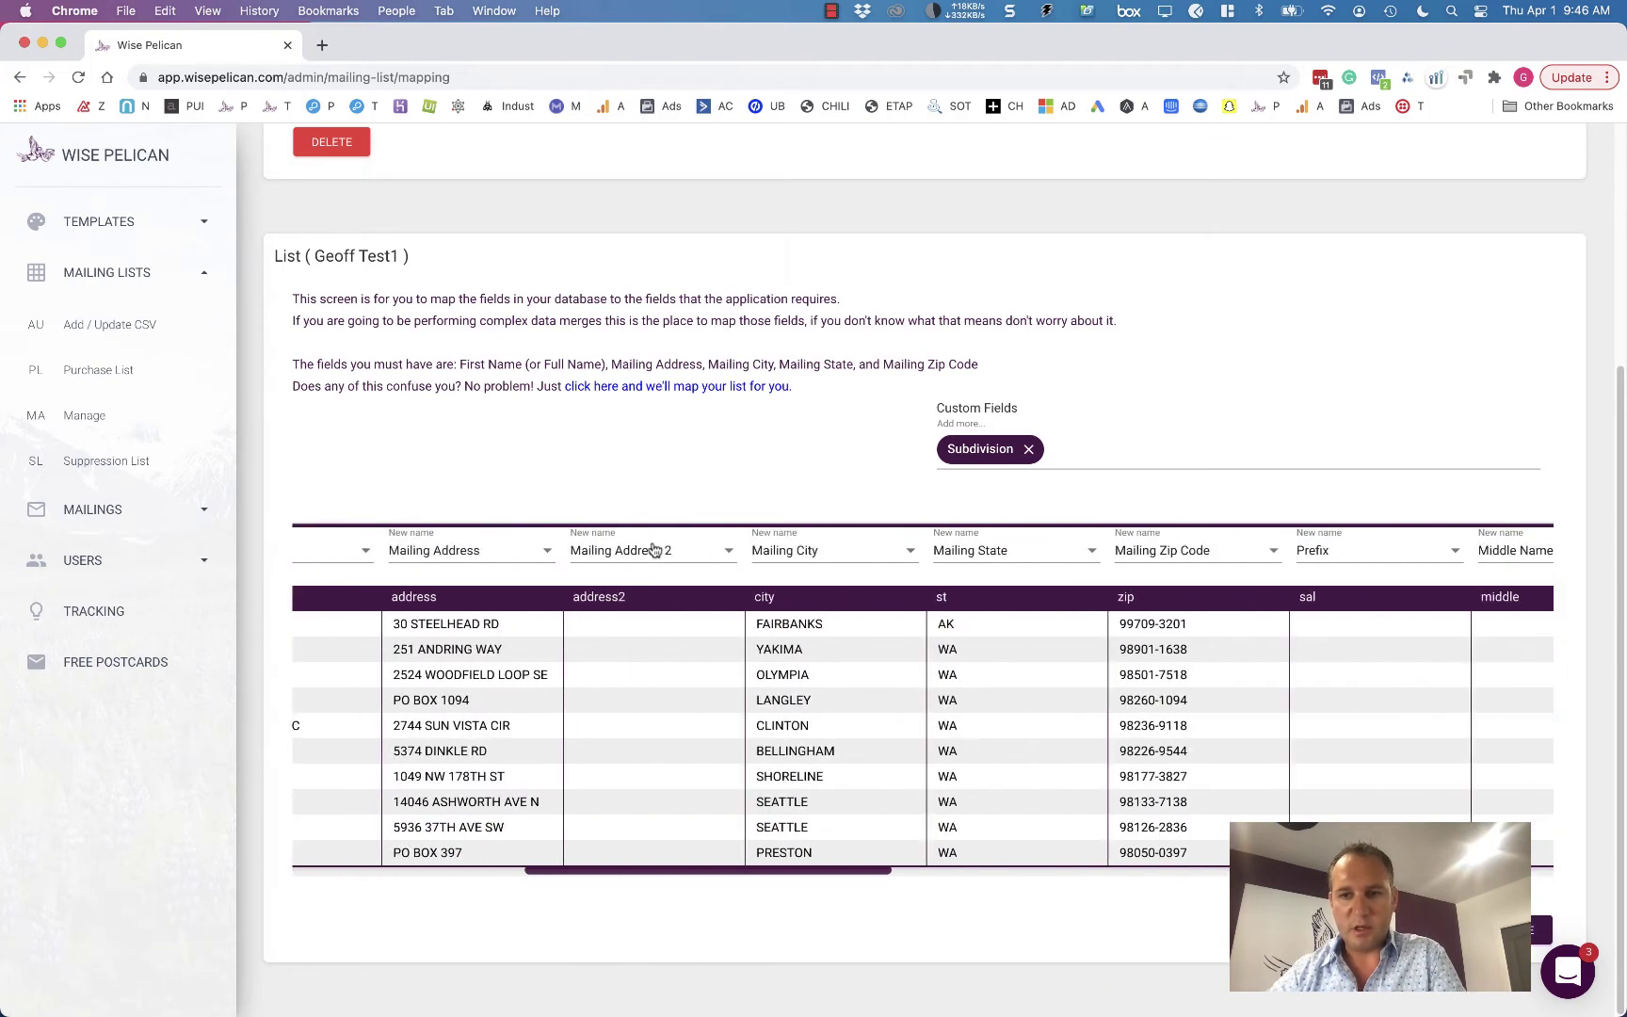
# - Submit and confirm the field mapping, then continue to Manage Mailing Lists
pyautogui.hscroll(-10, 846, 560)
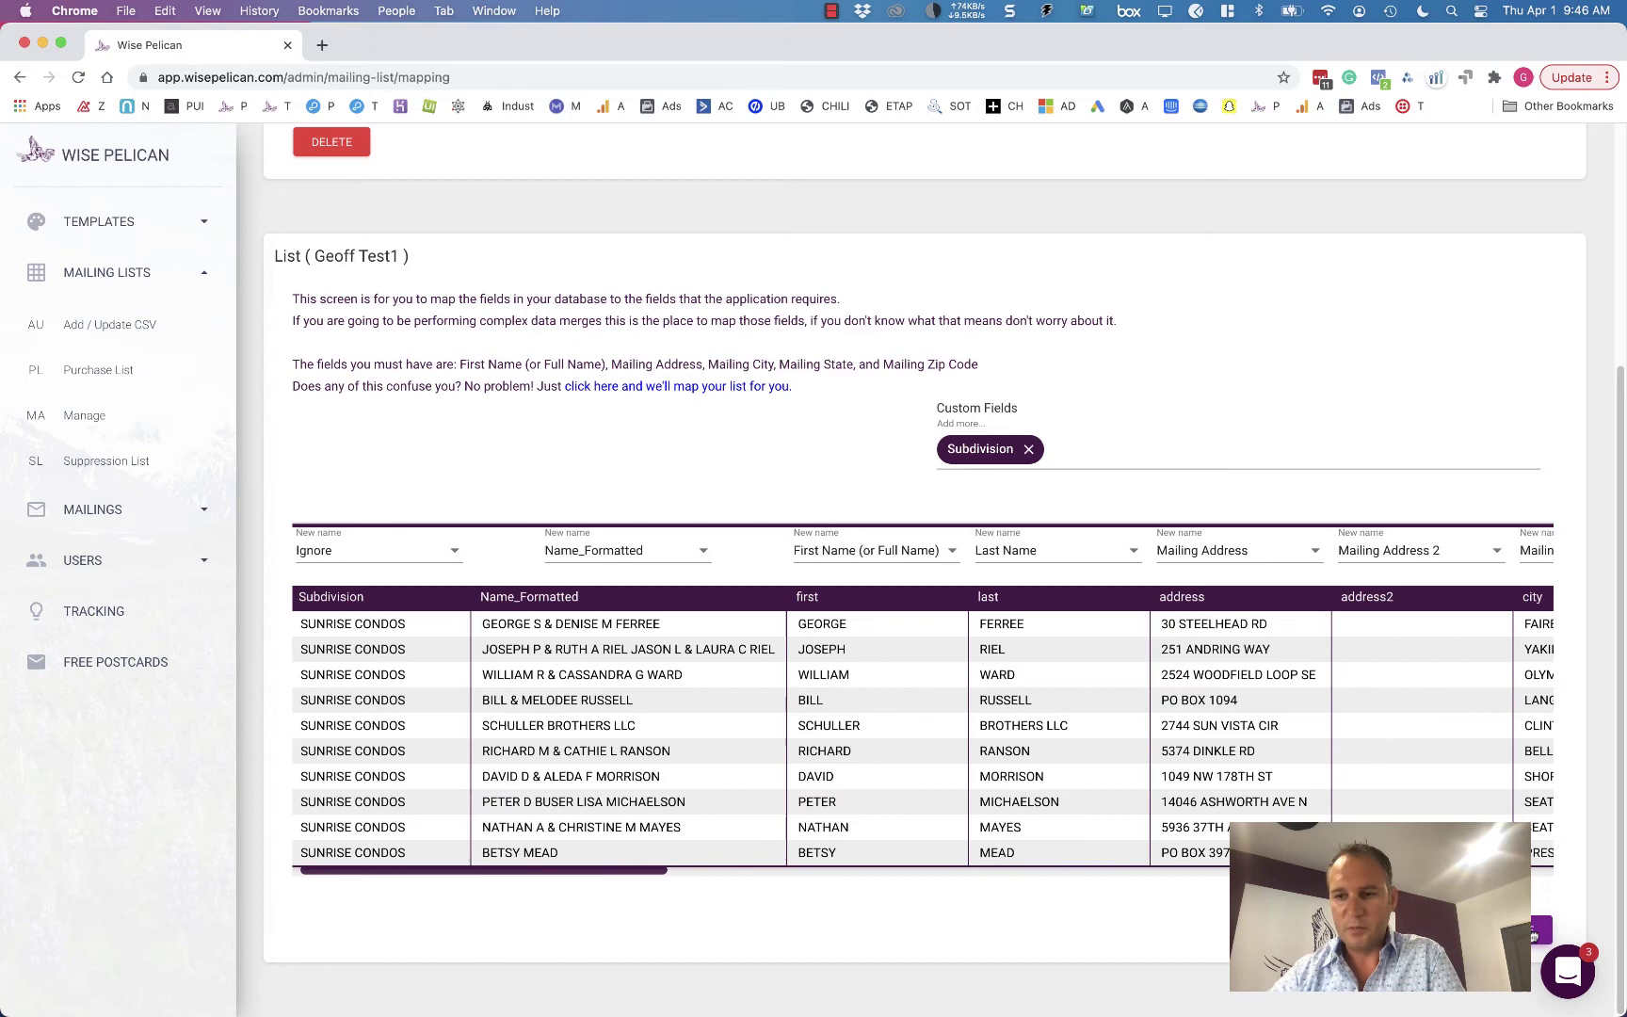
pyautogui.click(1533, 935)
pyautogui.click(946, 527)
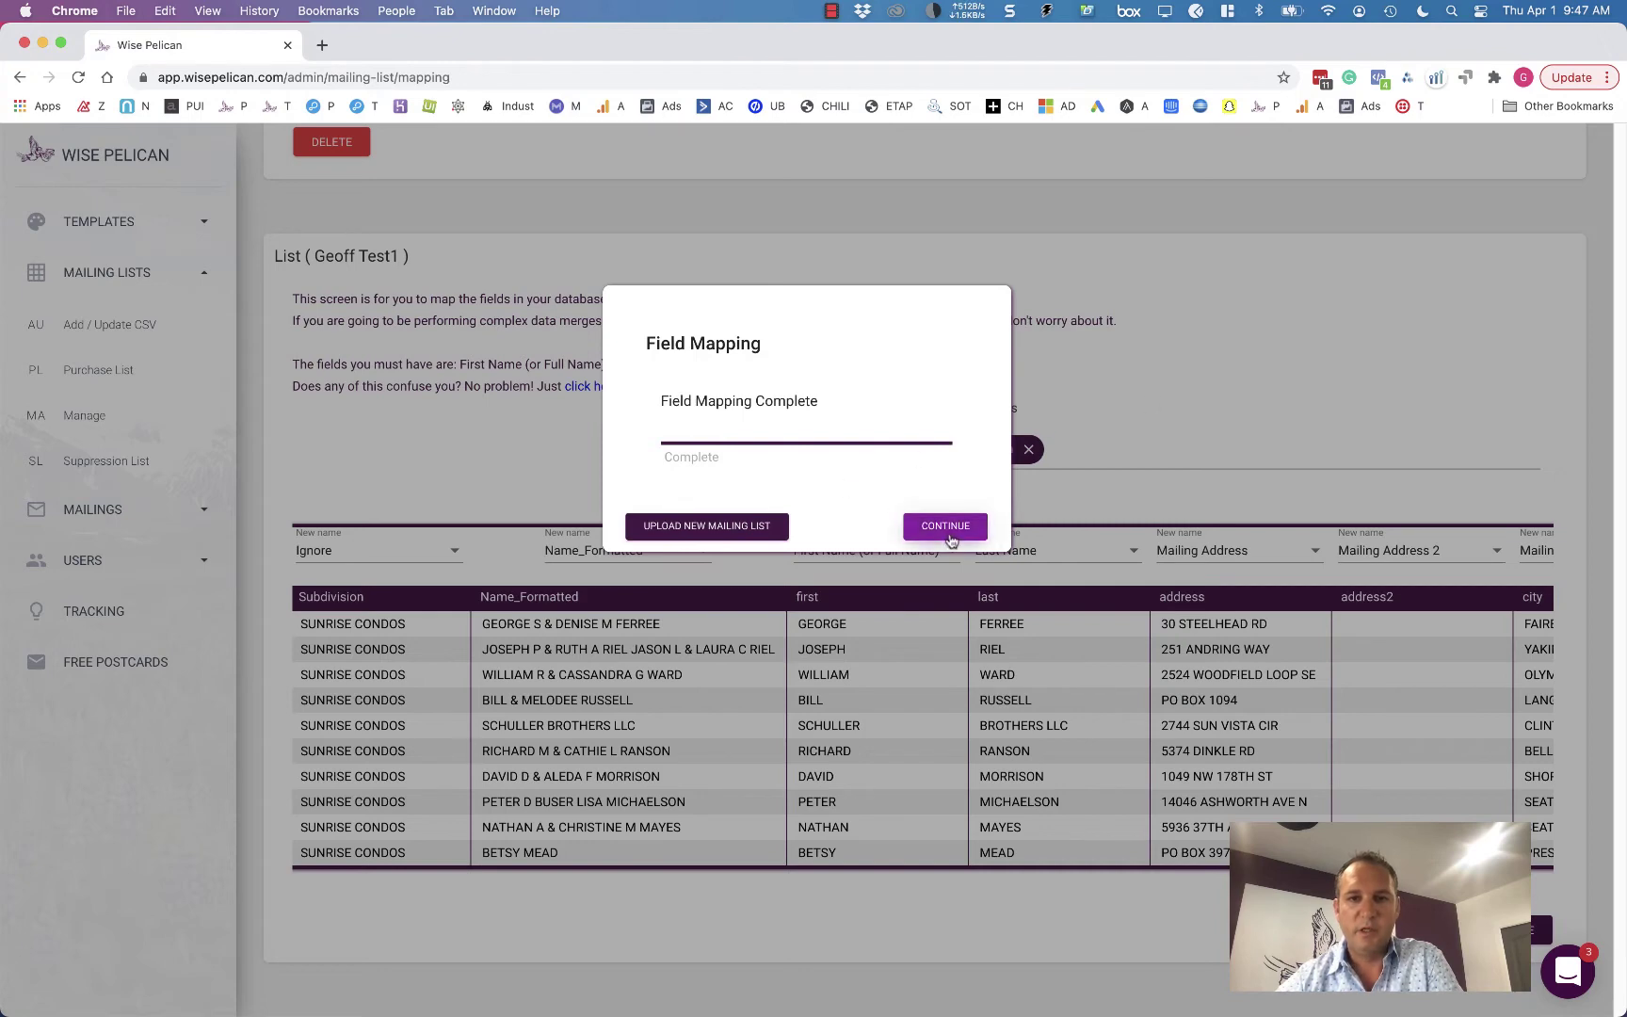
pyautogui.click(946, 527)
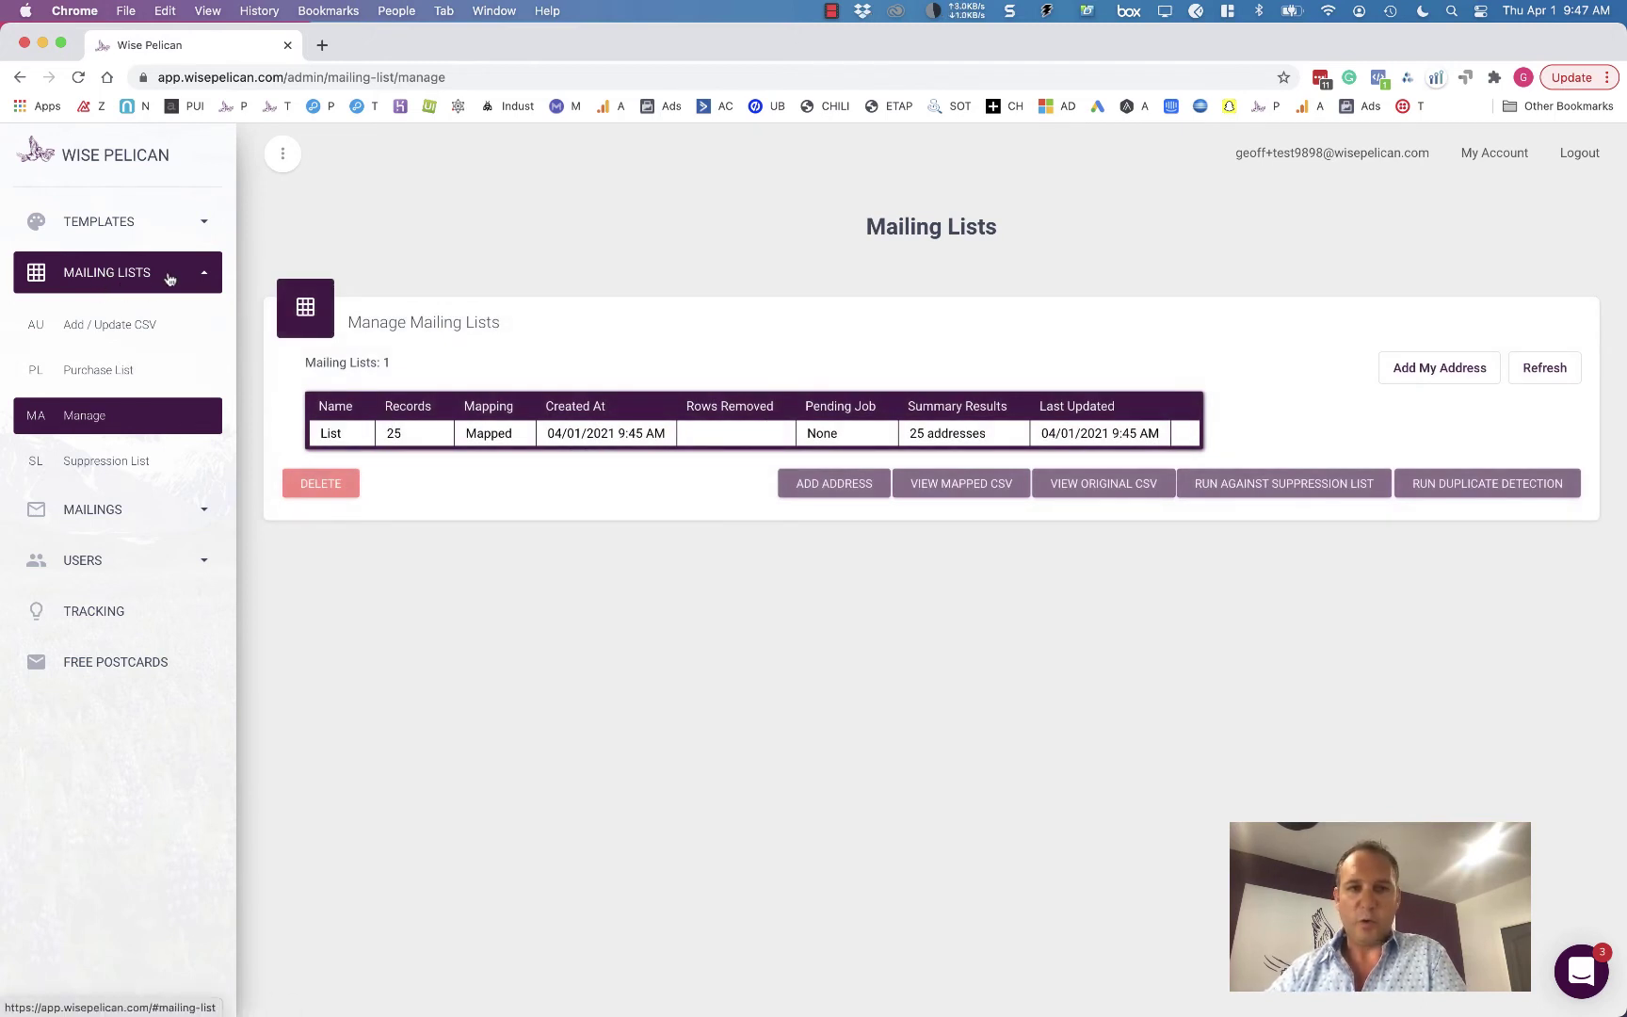
# - Open Purchase List, choose Draw a Polygon search, and enter zip code 85251
pyautogui.click(144, 372)
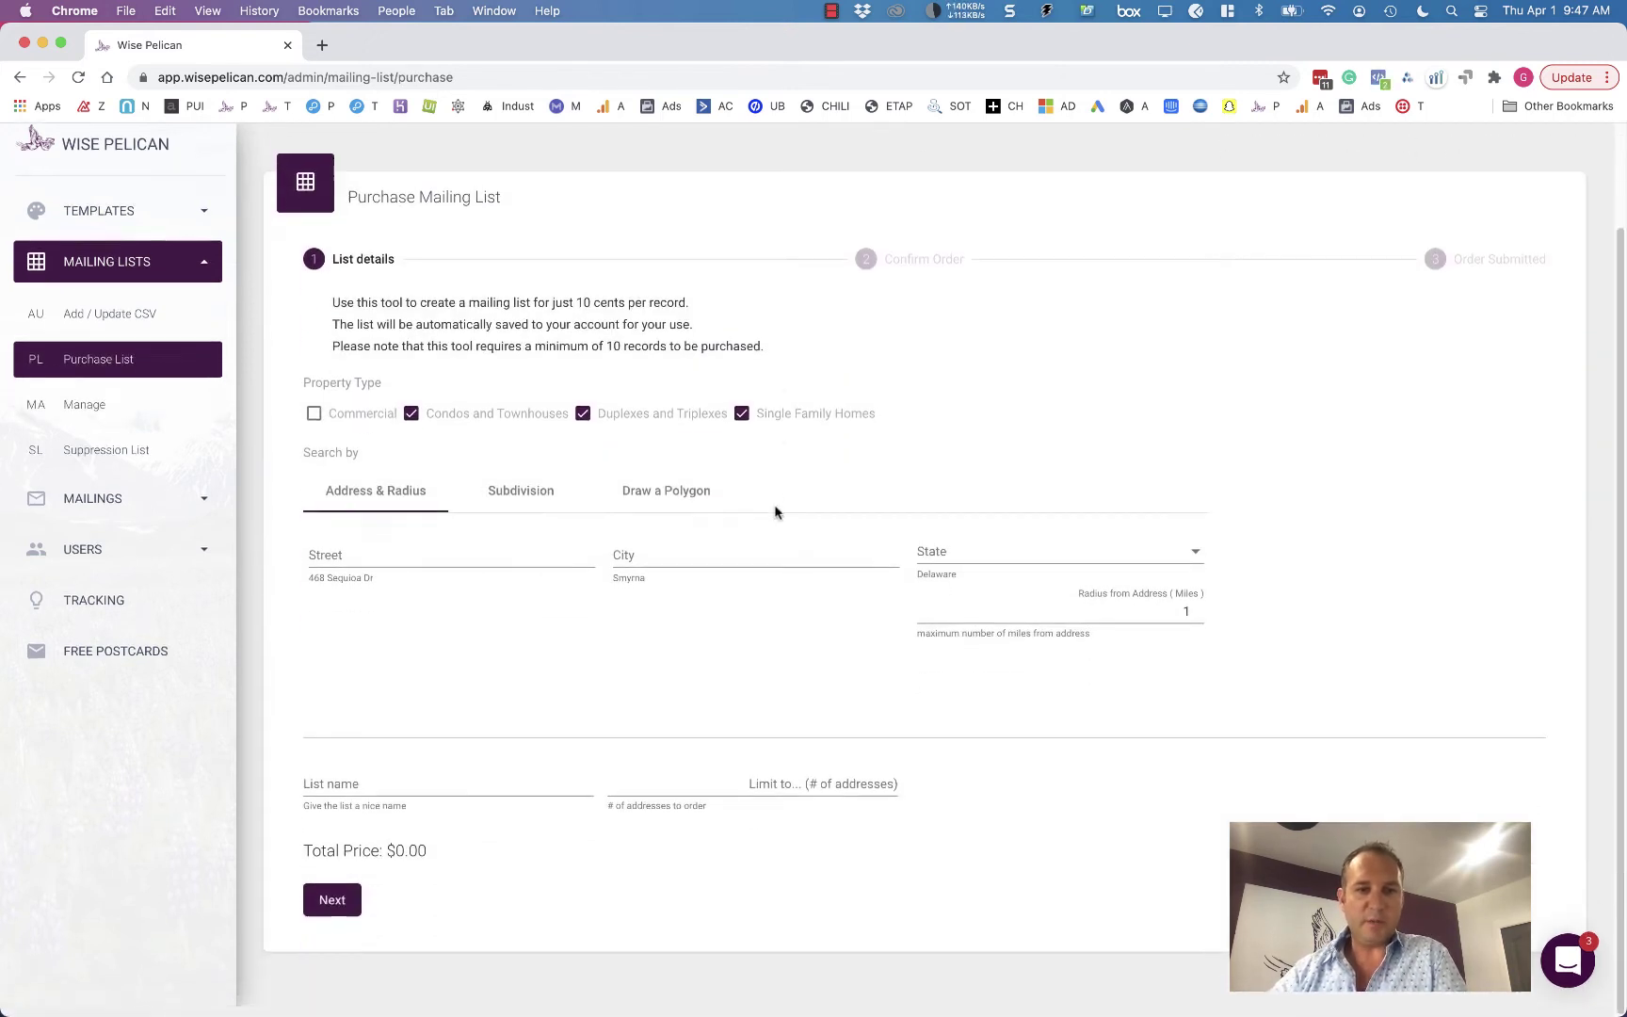
pyautogui.scroll(1, 775, 511)
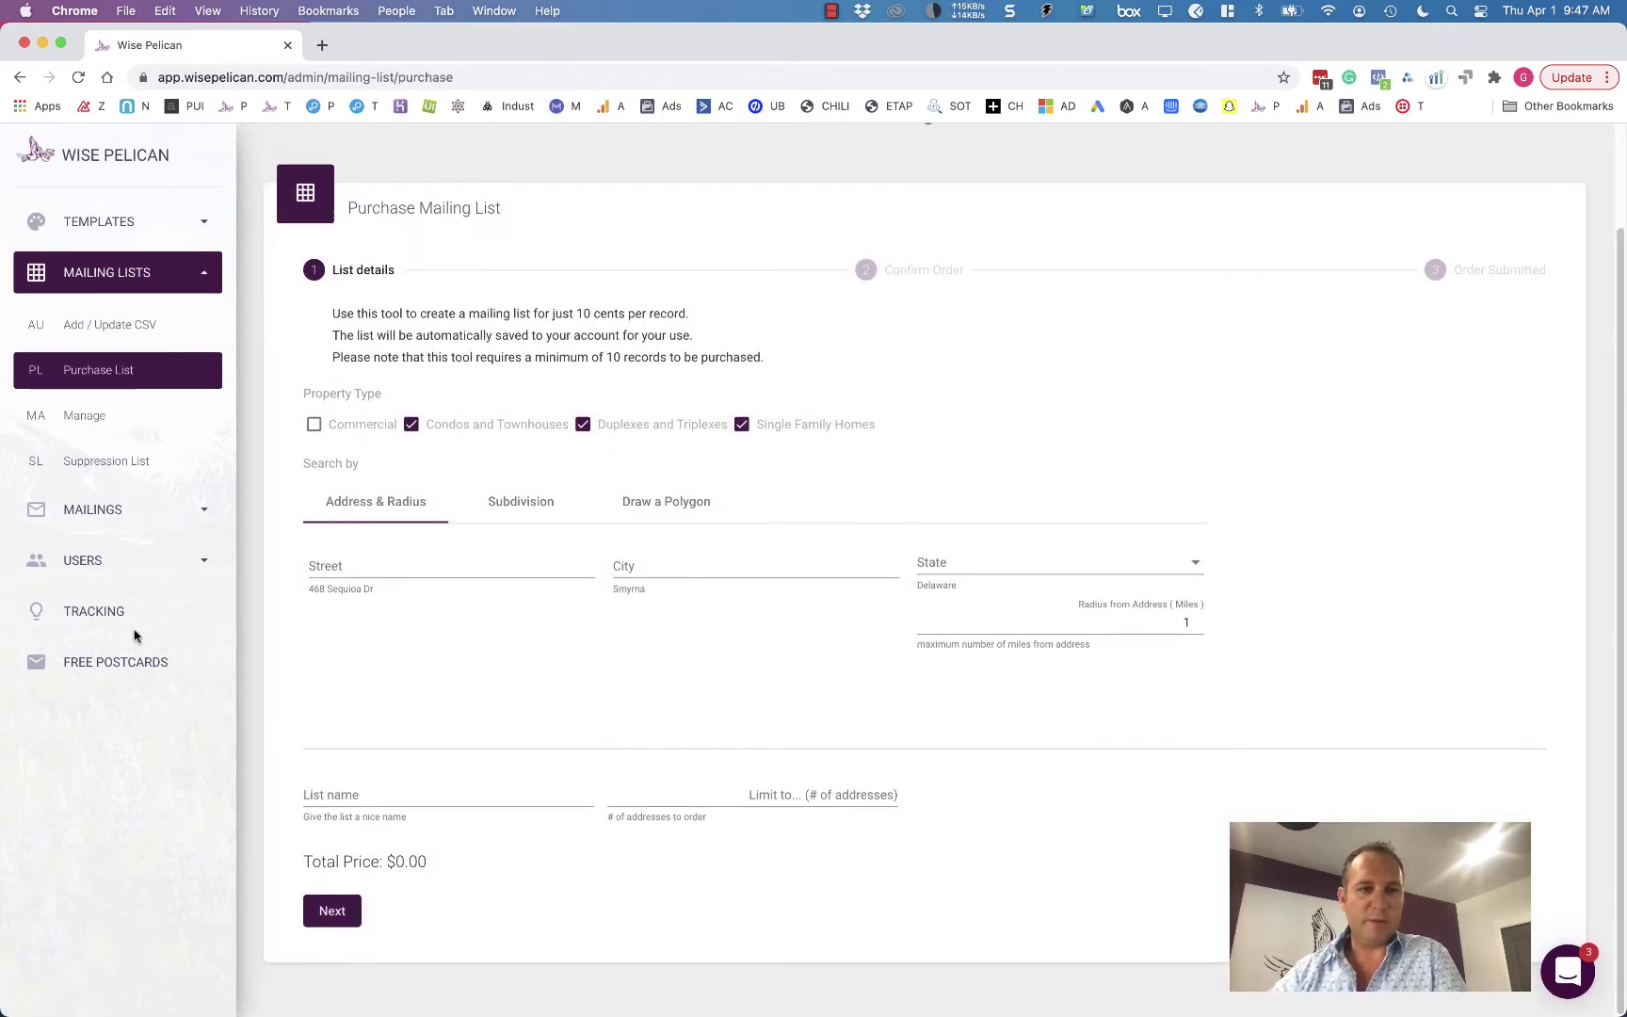
pyautogui.click(678, 500)
pyautogui.scroll(-5, 894, 514)
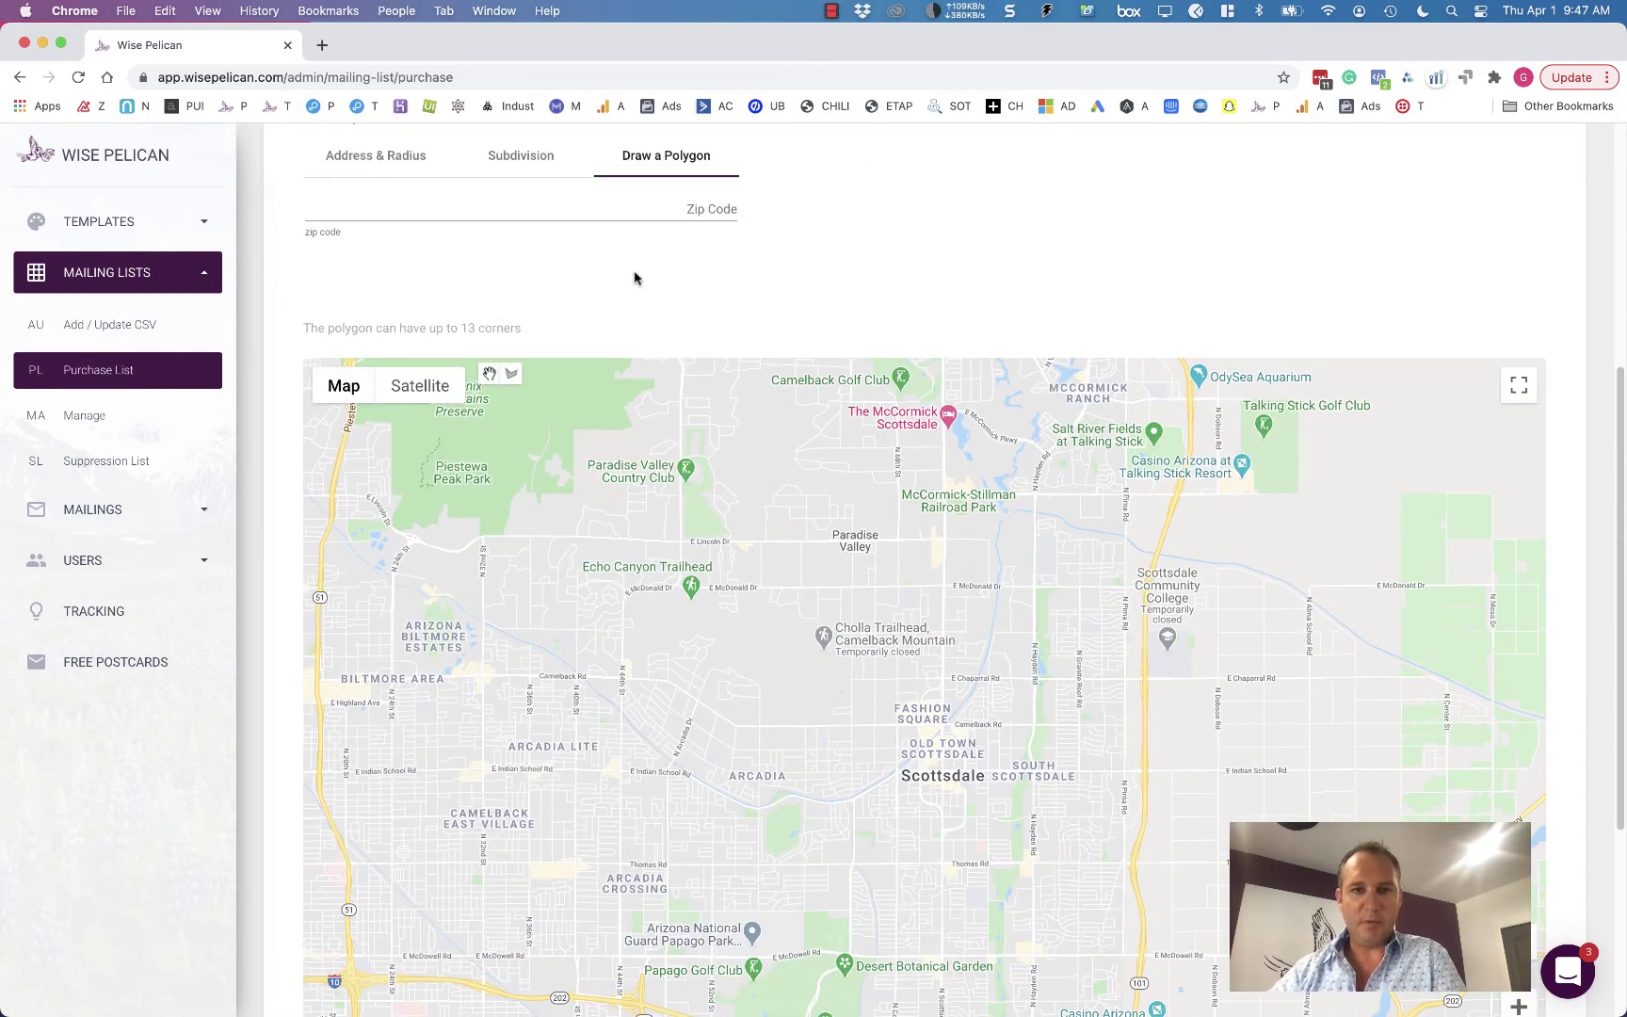
pyautogui.click(585, 202)
pyautogui.write('85251')
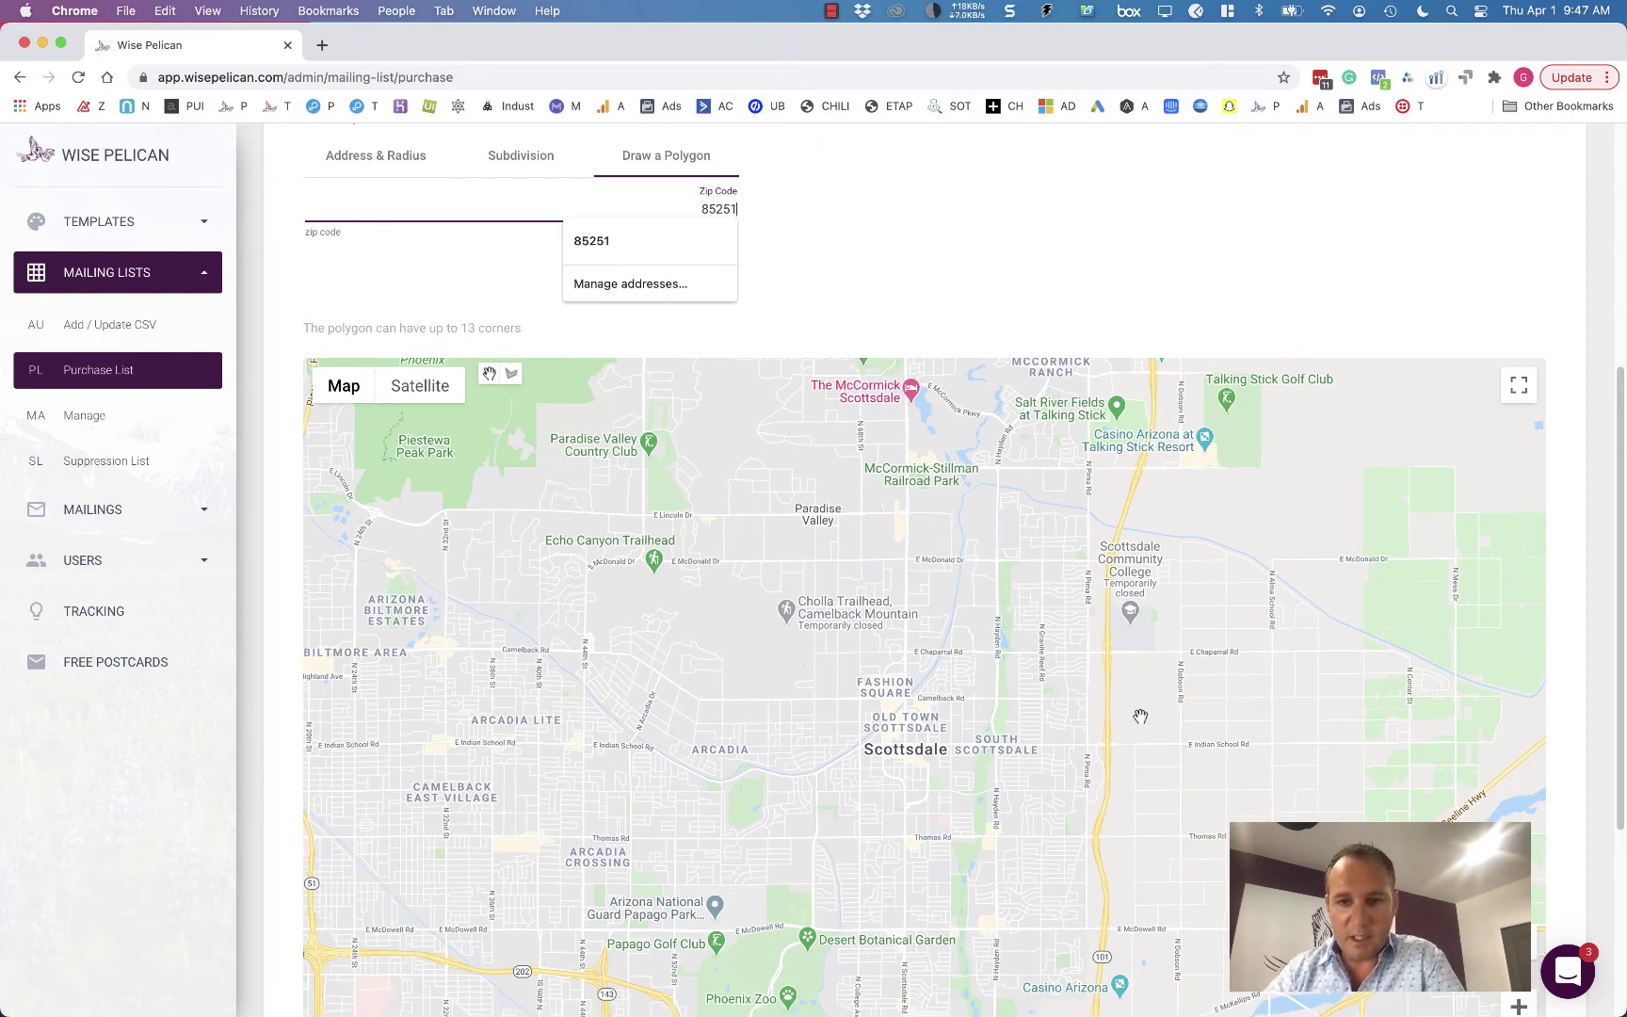
pyautogui.scroll(-2, 1413, 721)
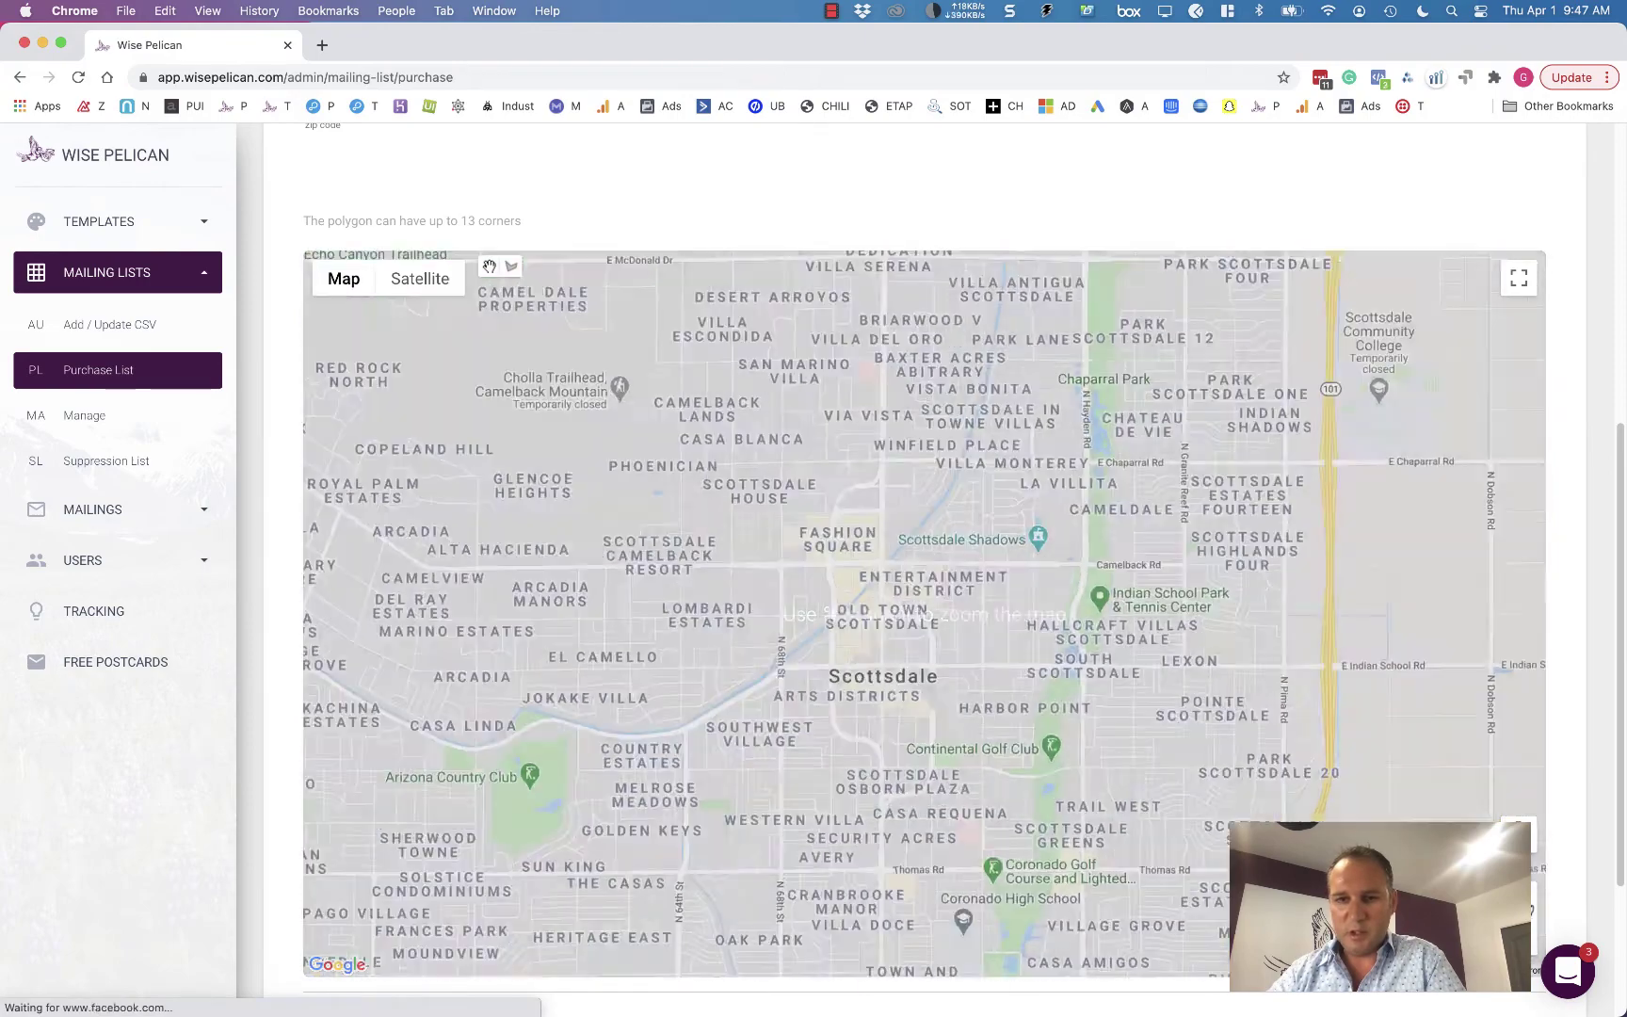
pyautogui.scroll(3, 895, 481)
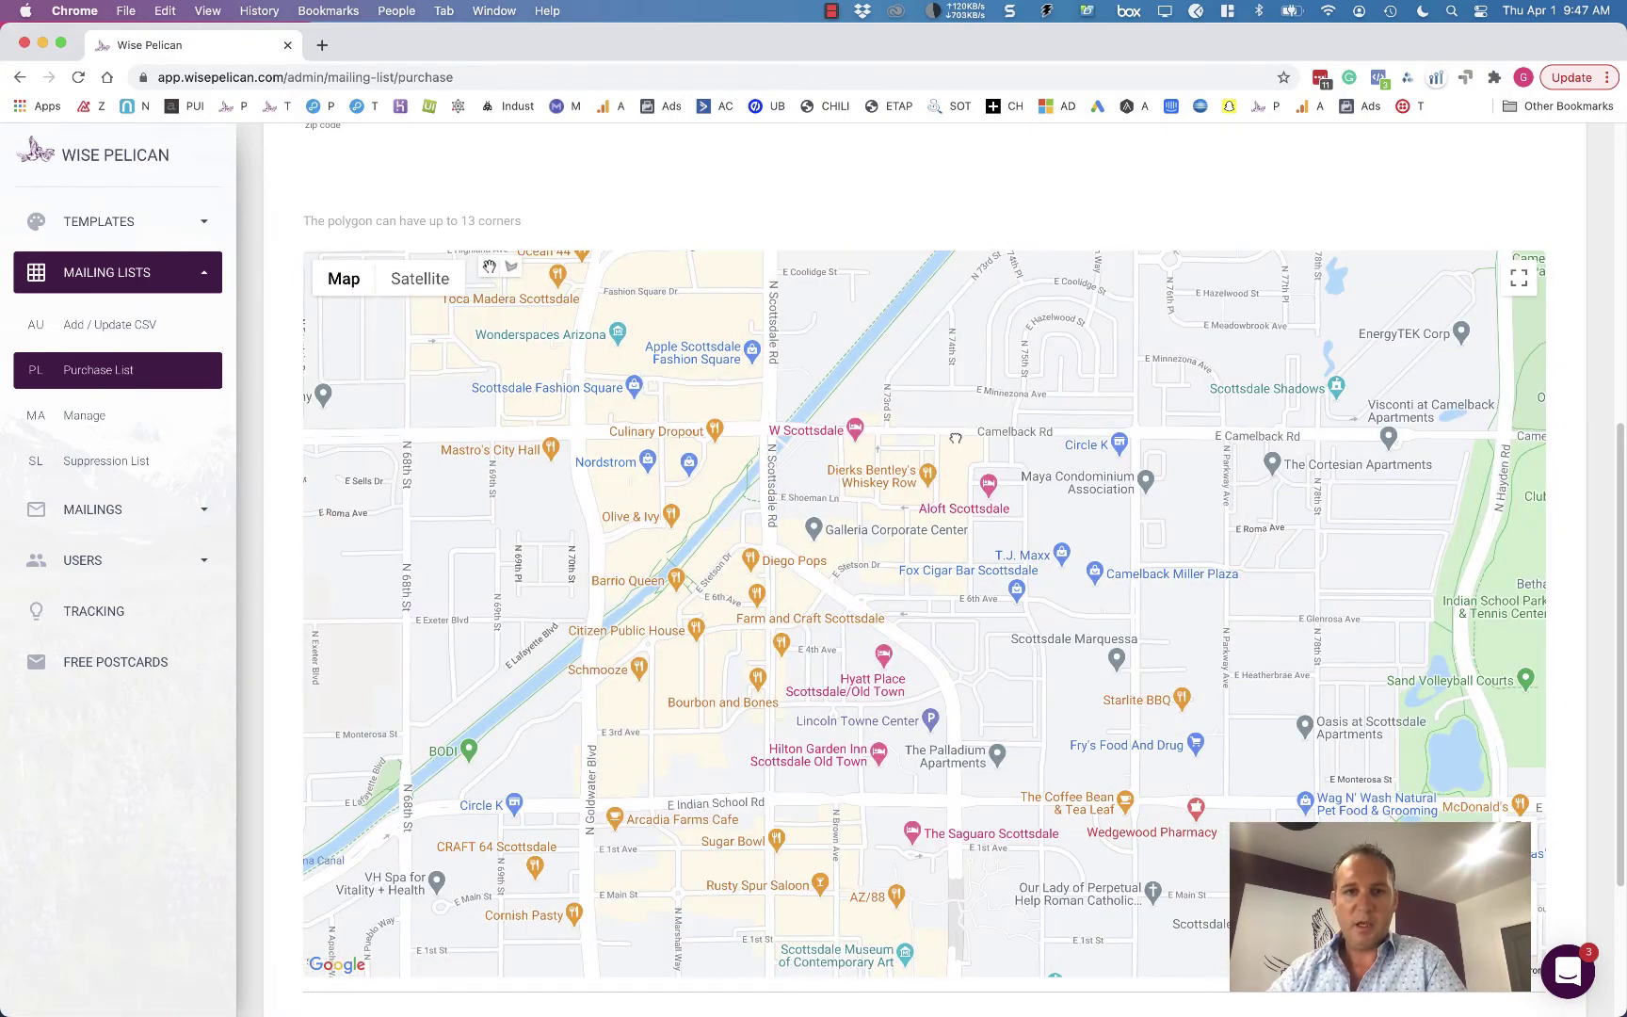
# - Draw a four-corner polygon from Rancho Vista down to Highland Ave, west of Scottsdale Rd
pyautogui.moveTo(1012, 544); pyautogui.dragTo(1074, 745)
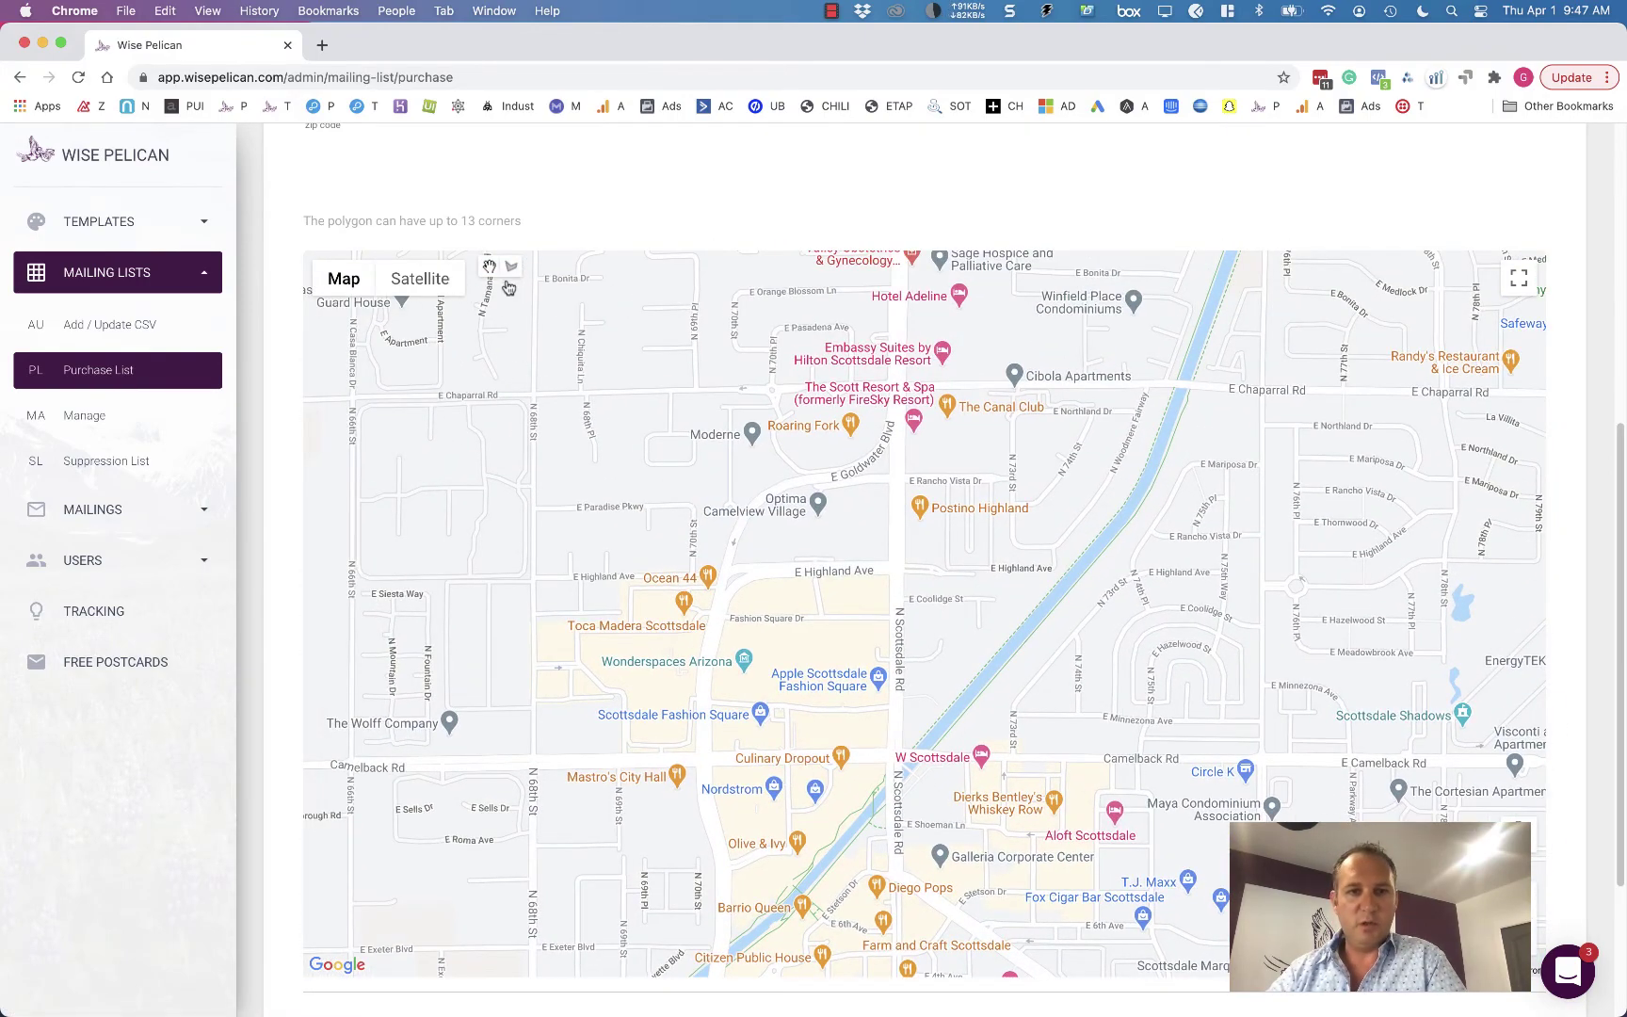
pyautogui.click(511, 267)
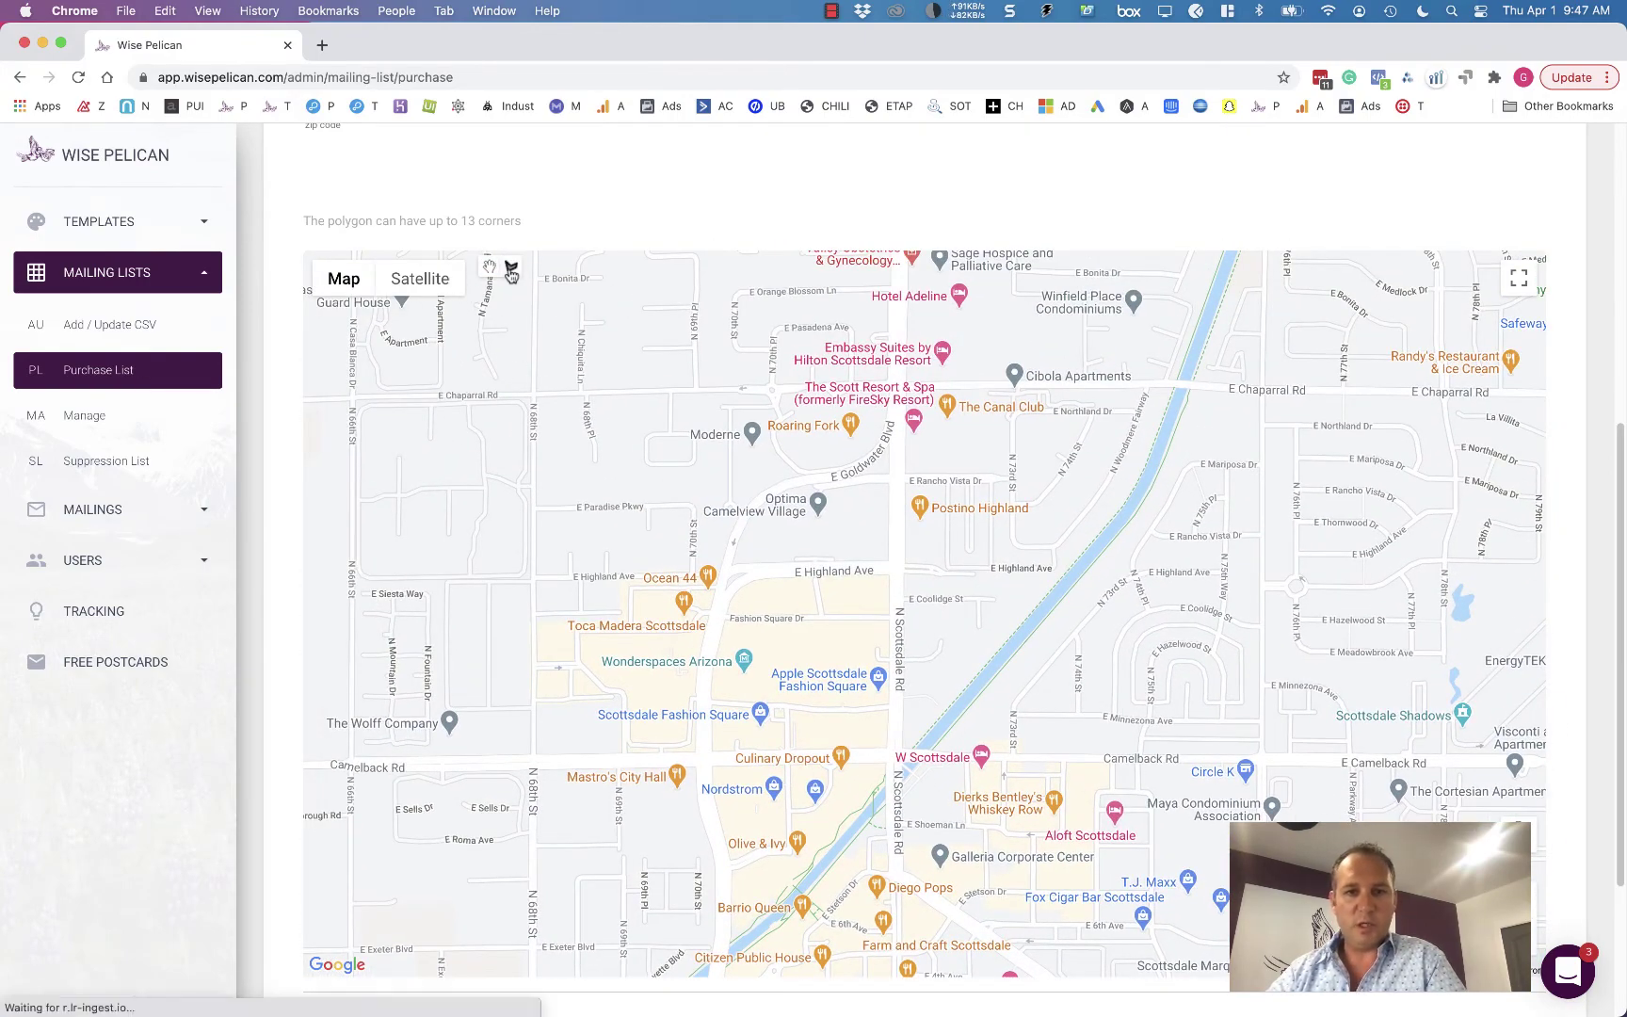
pyautogui.click(901, 478)
pyautogui.click(770, 472)
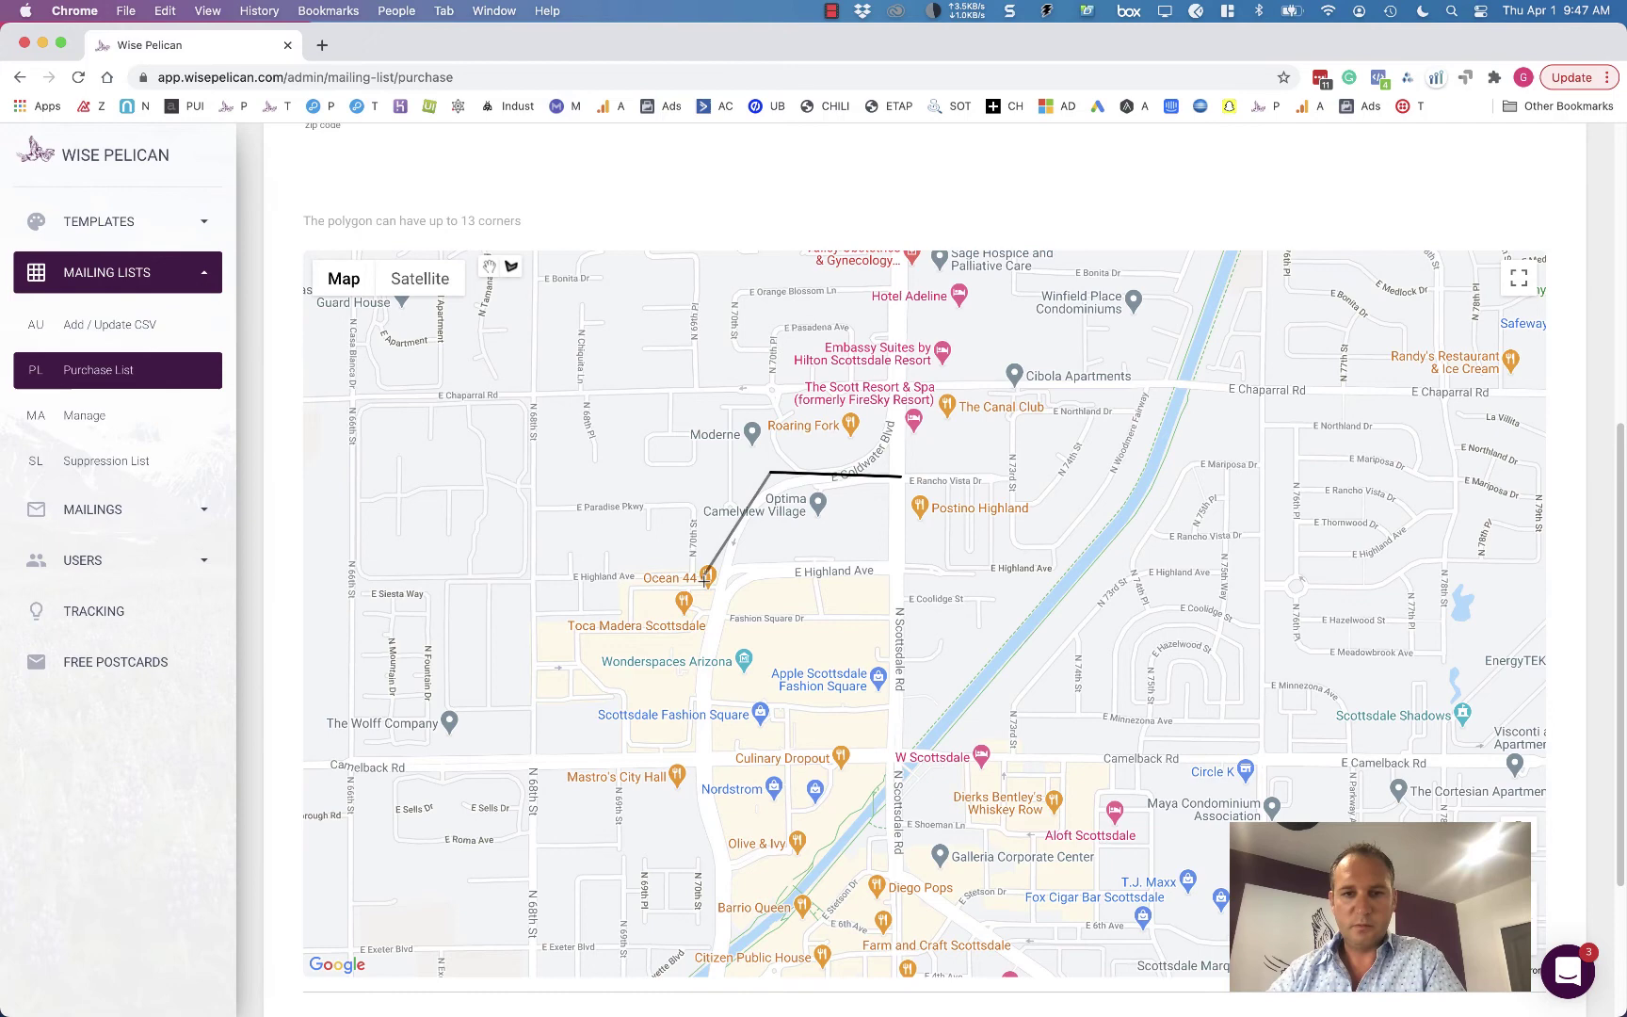
pyautogui.click(707, 582)
pyautogui.click(901, 567)
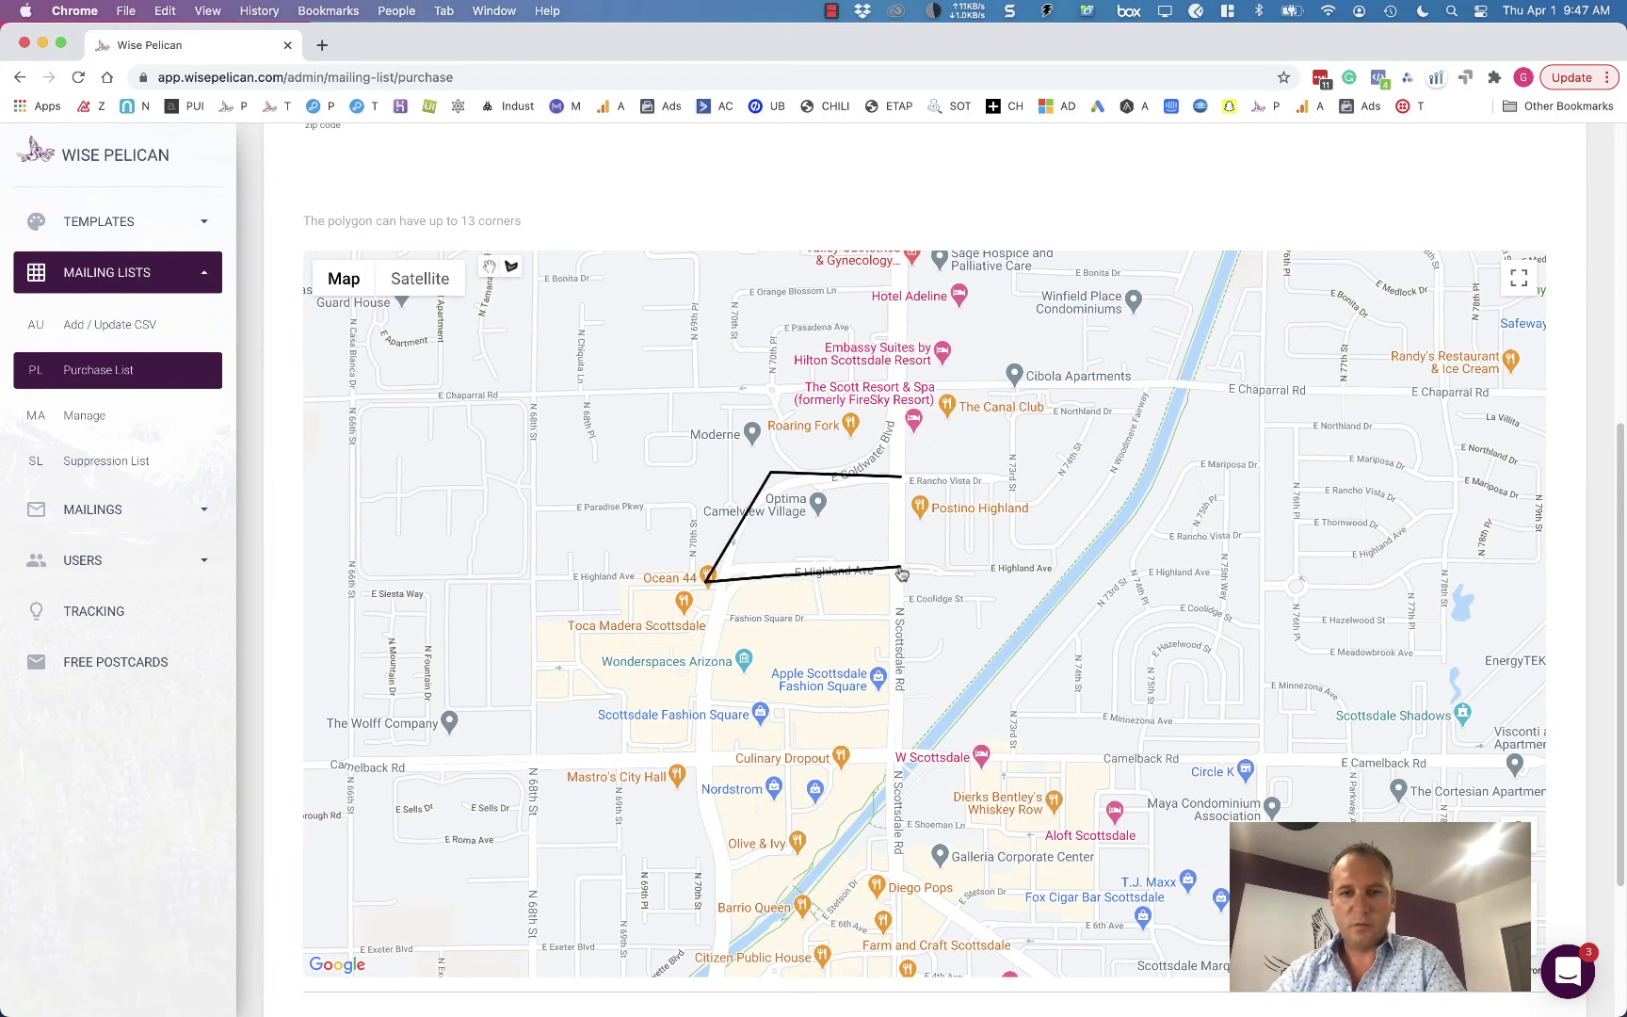
pyautogui.click(902, 480)
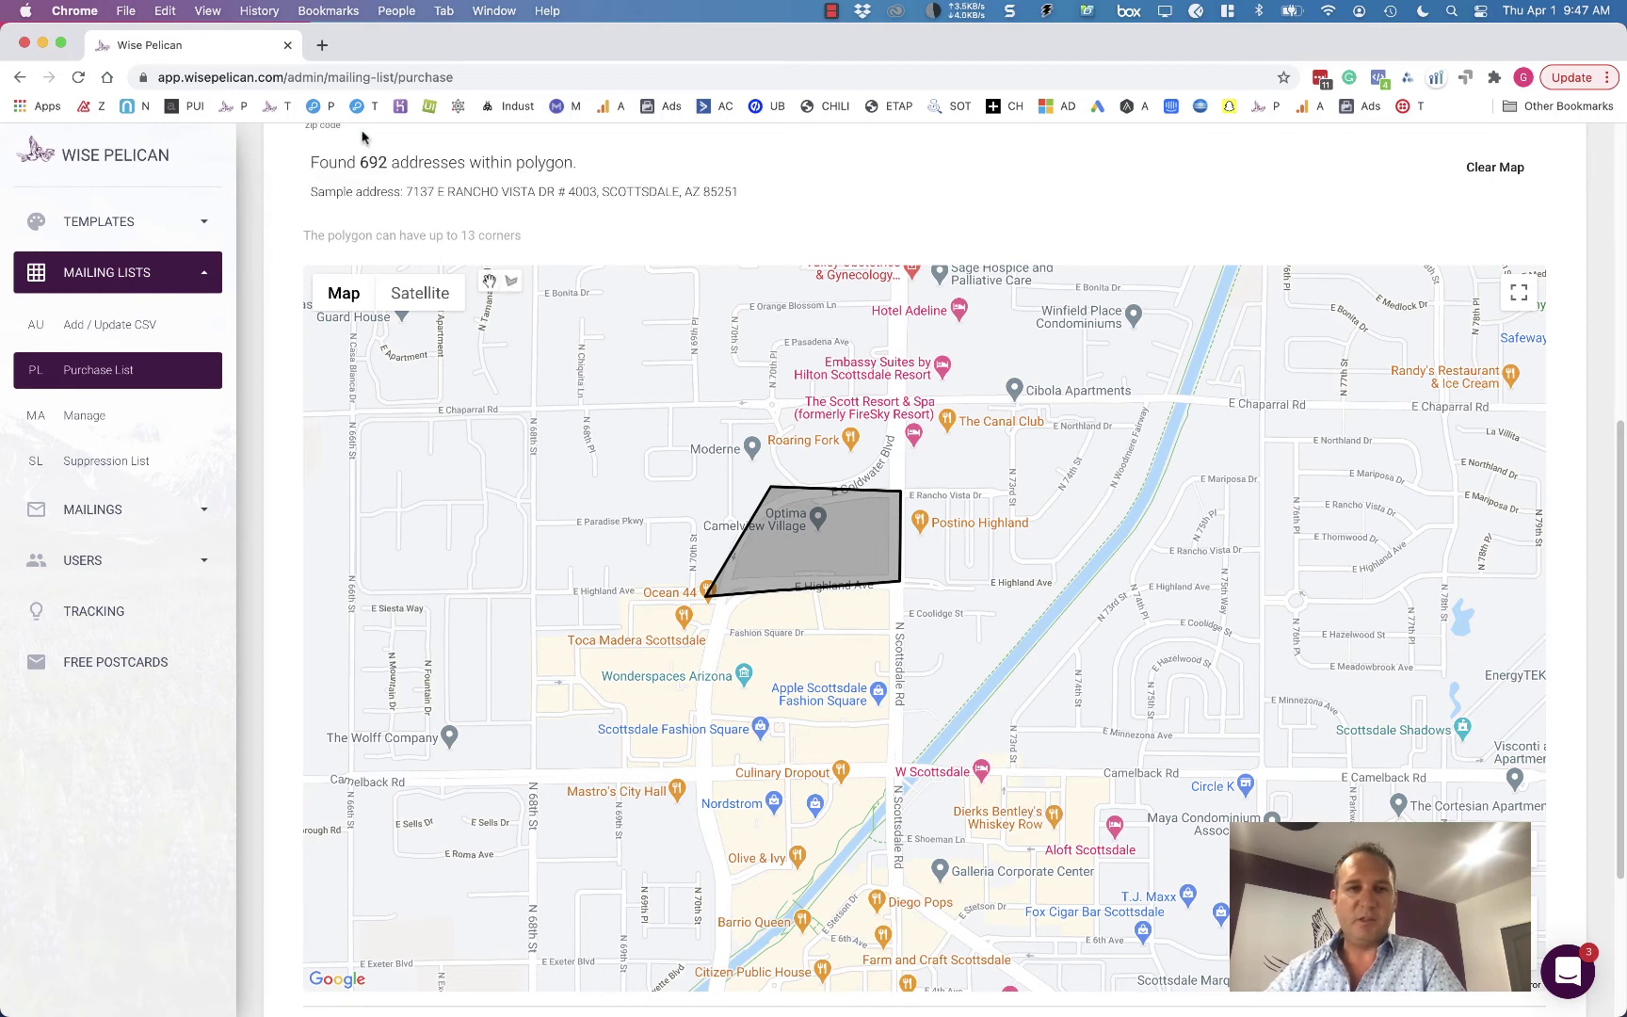
pyautogui.moveTo(361, 166); pyautogui.dragTo(483, 166)
pyautogui.click(868, 223)
# - Name the purchased list Optima, limit it to 500 addresses ($50.00), and proceed to Confirm Order
pyautogui.scroll(-3, 870, 218)
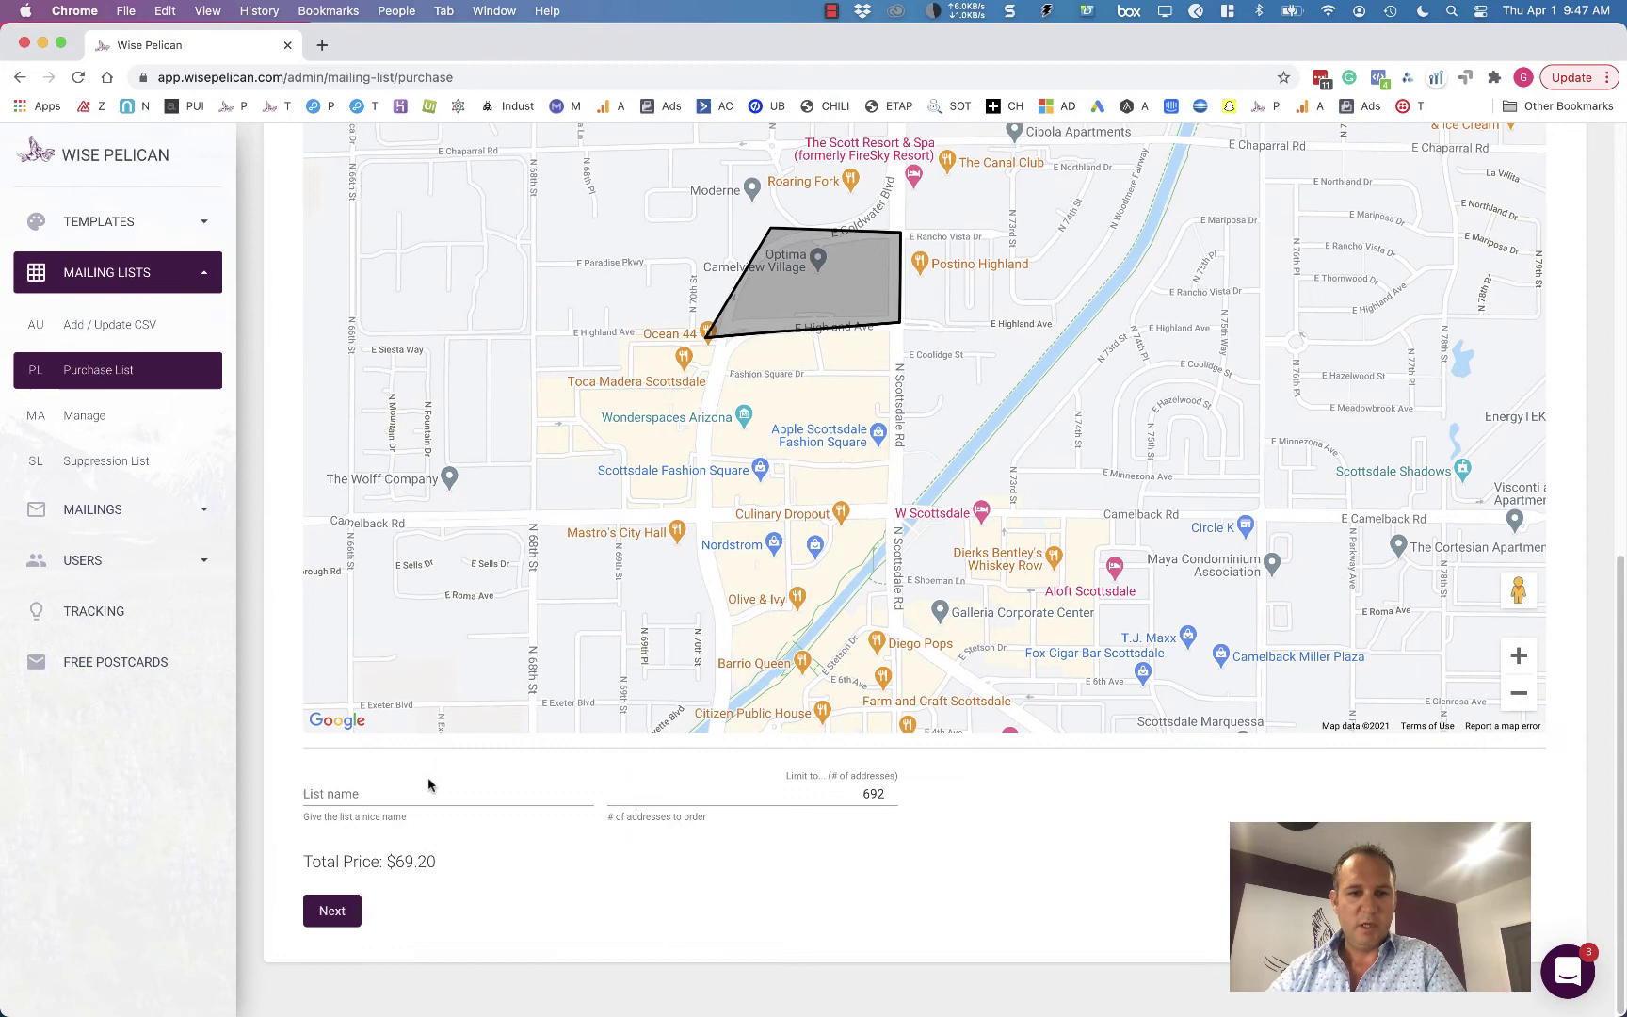
pyautogui.click(428, 791)
pyautogui.write('Optima')
pyautogui.press('Tab')
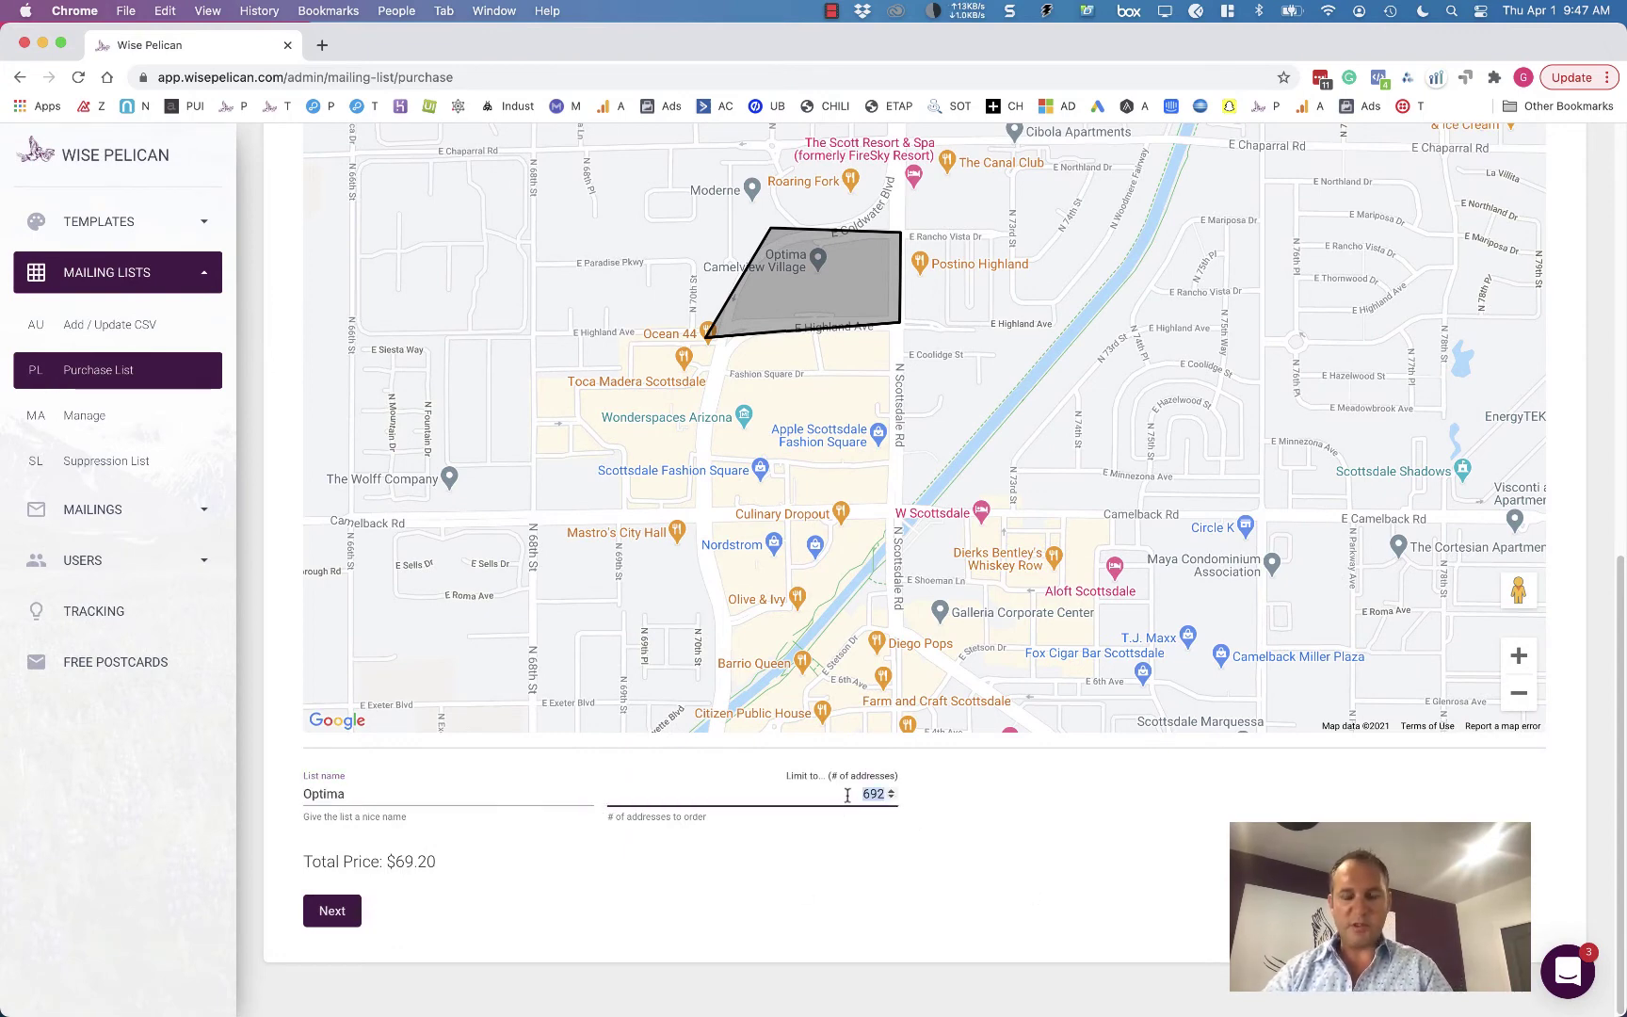
pyautogui.write('500')
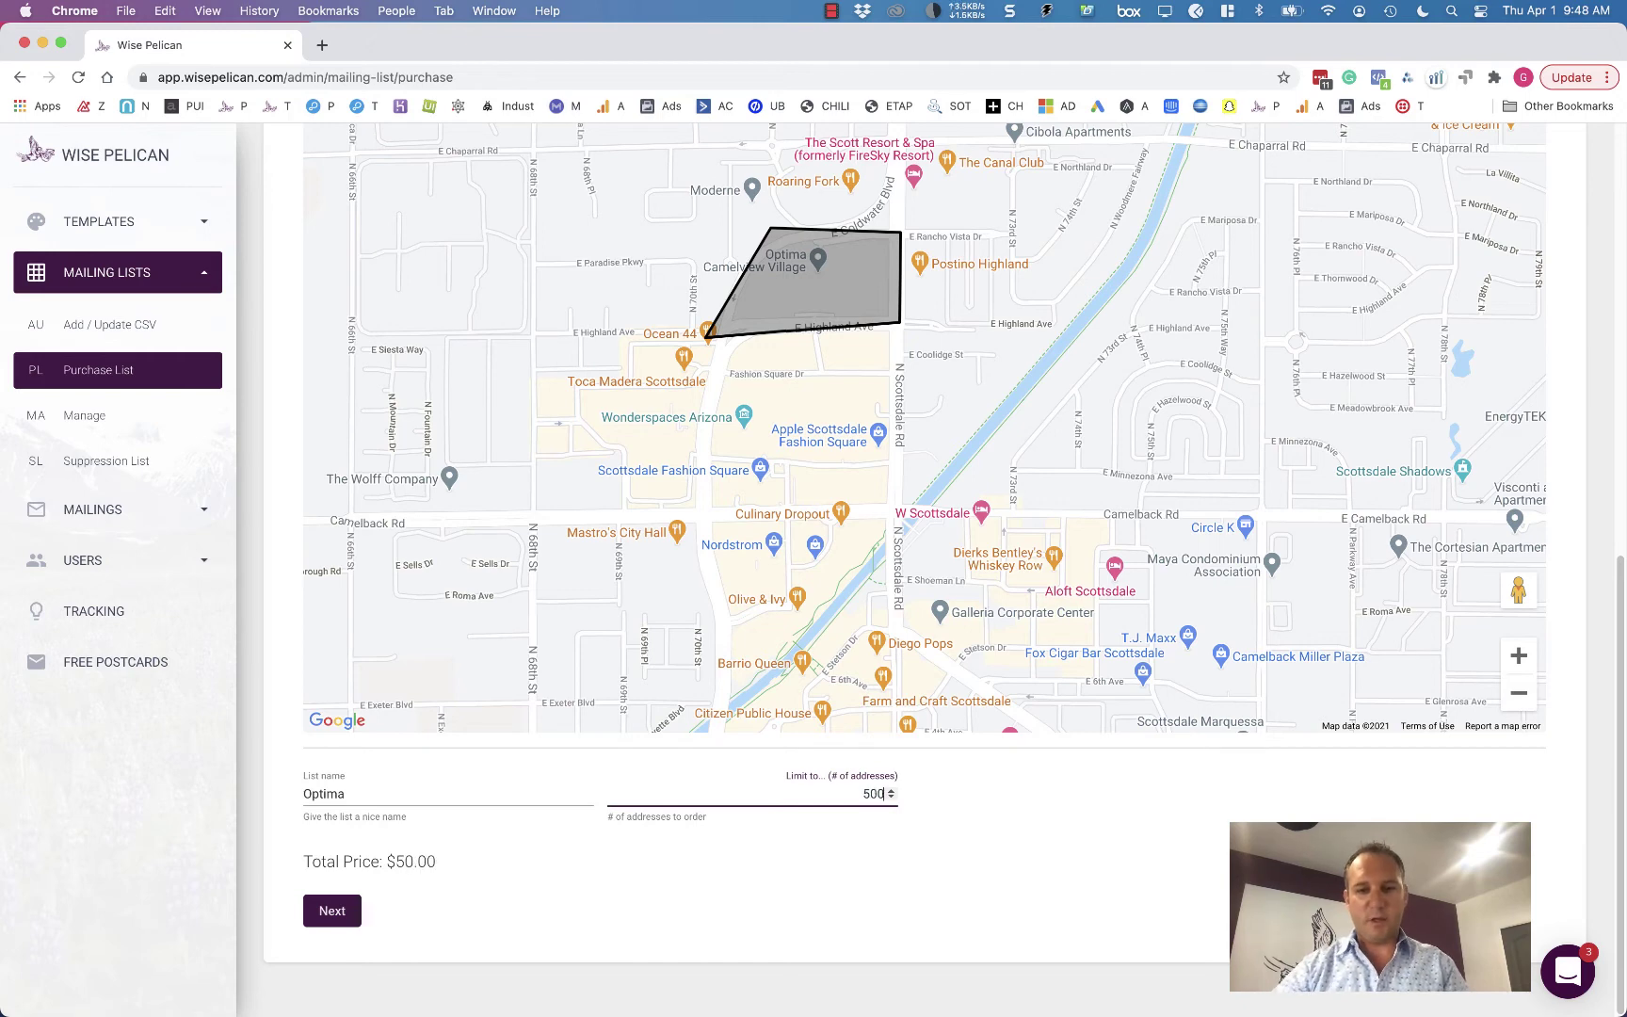
pyautogui.moveTo(377, 855); pyautogui.dragTo(500, 865)
pyautogui.click(501, 857)
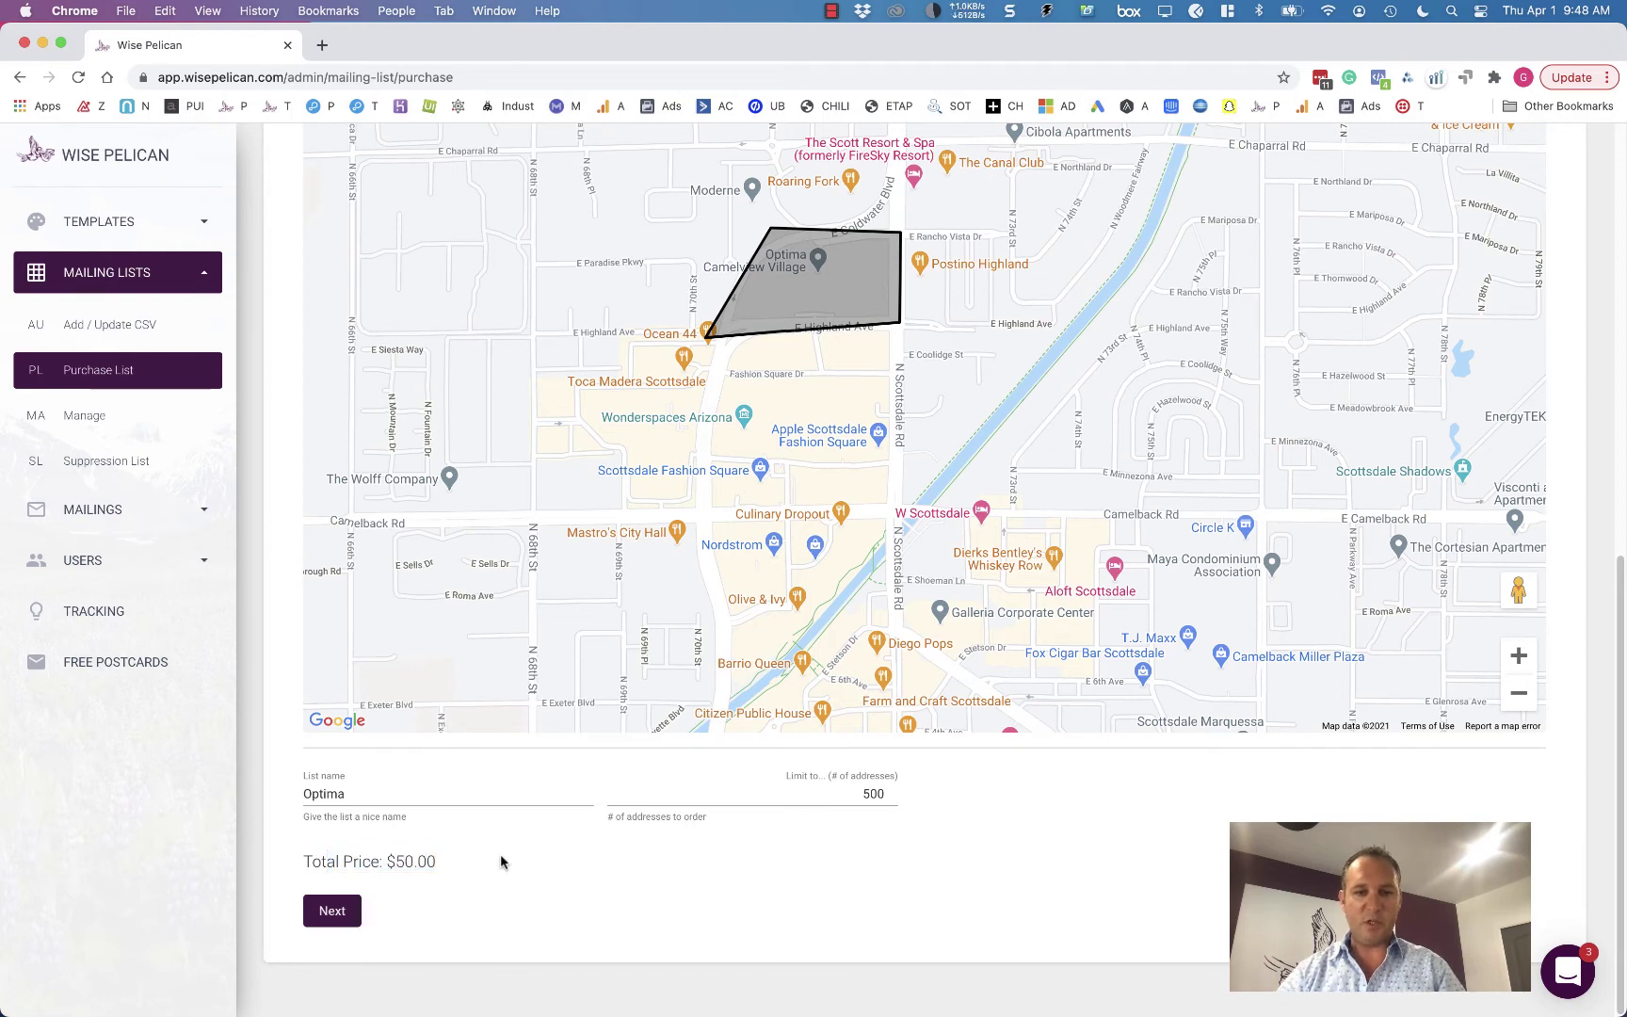
pyautogui.click(348, 909)
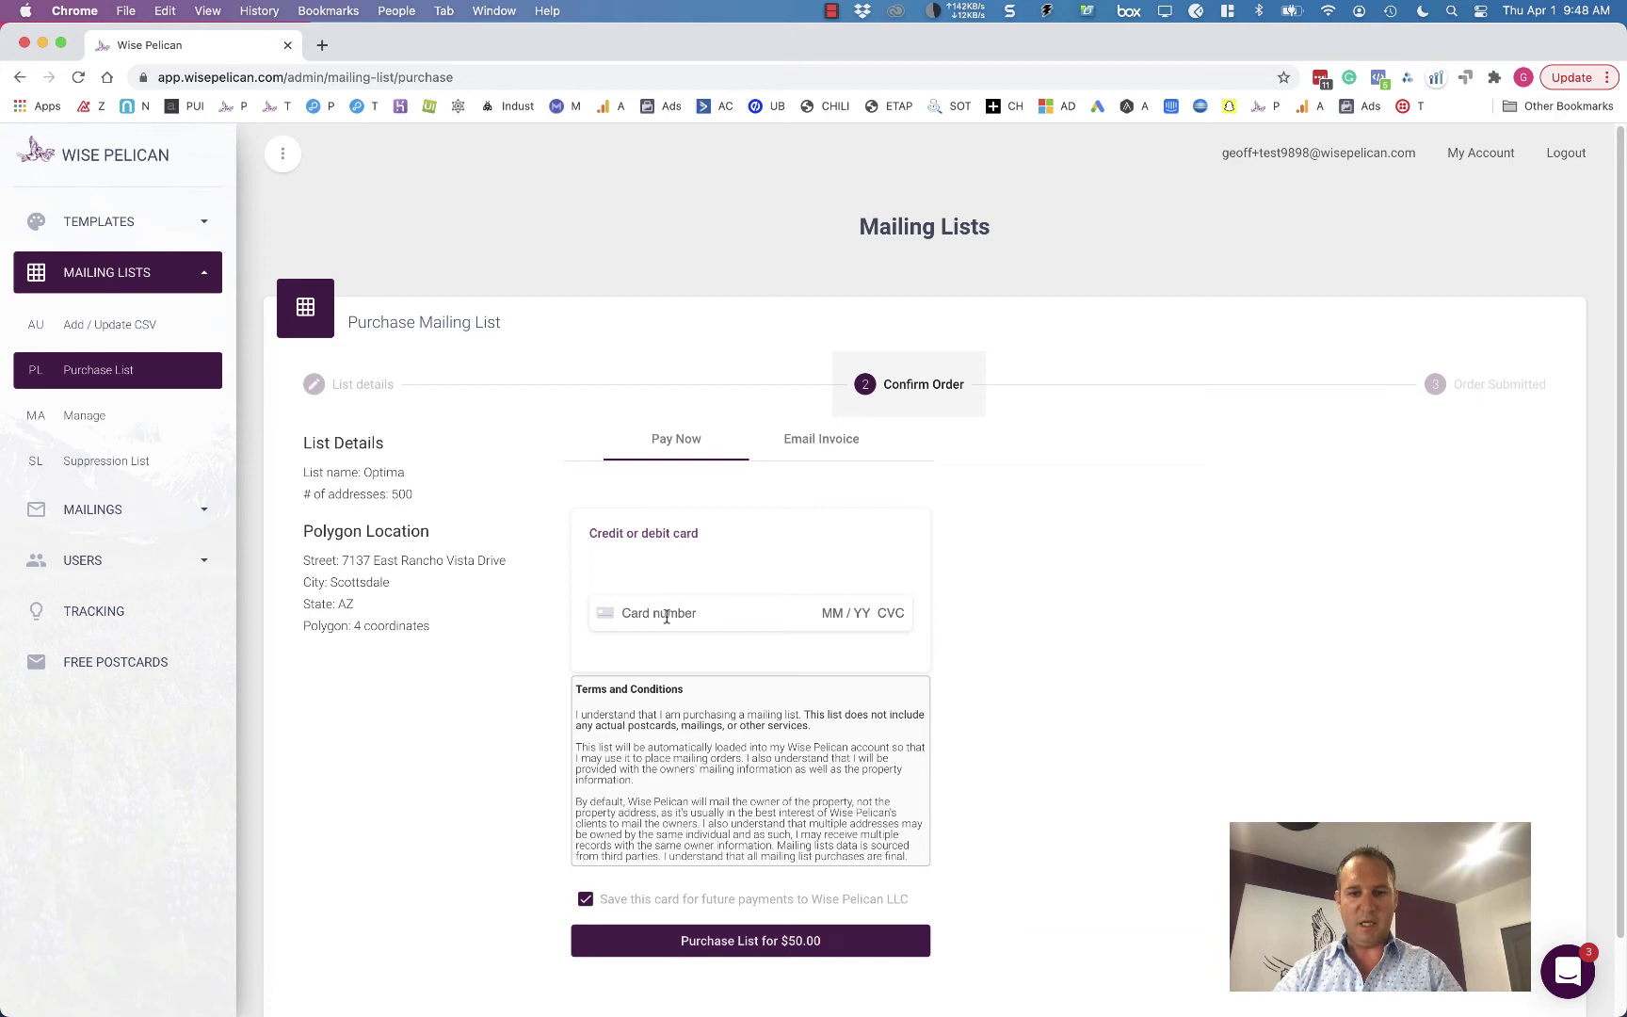
pyautogui.scroll(-1, 1042, 676)
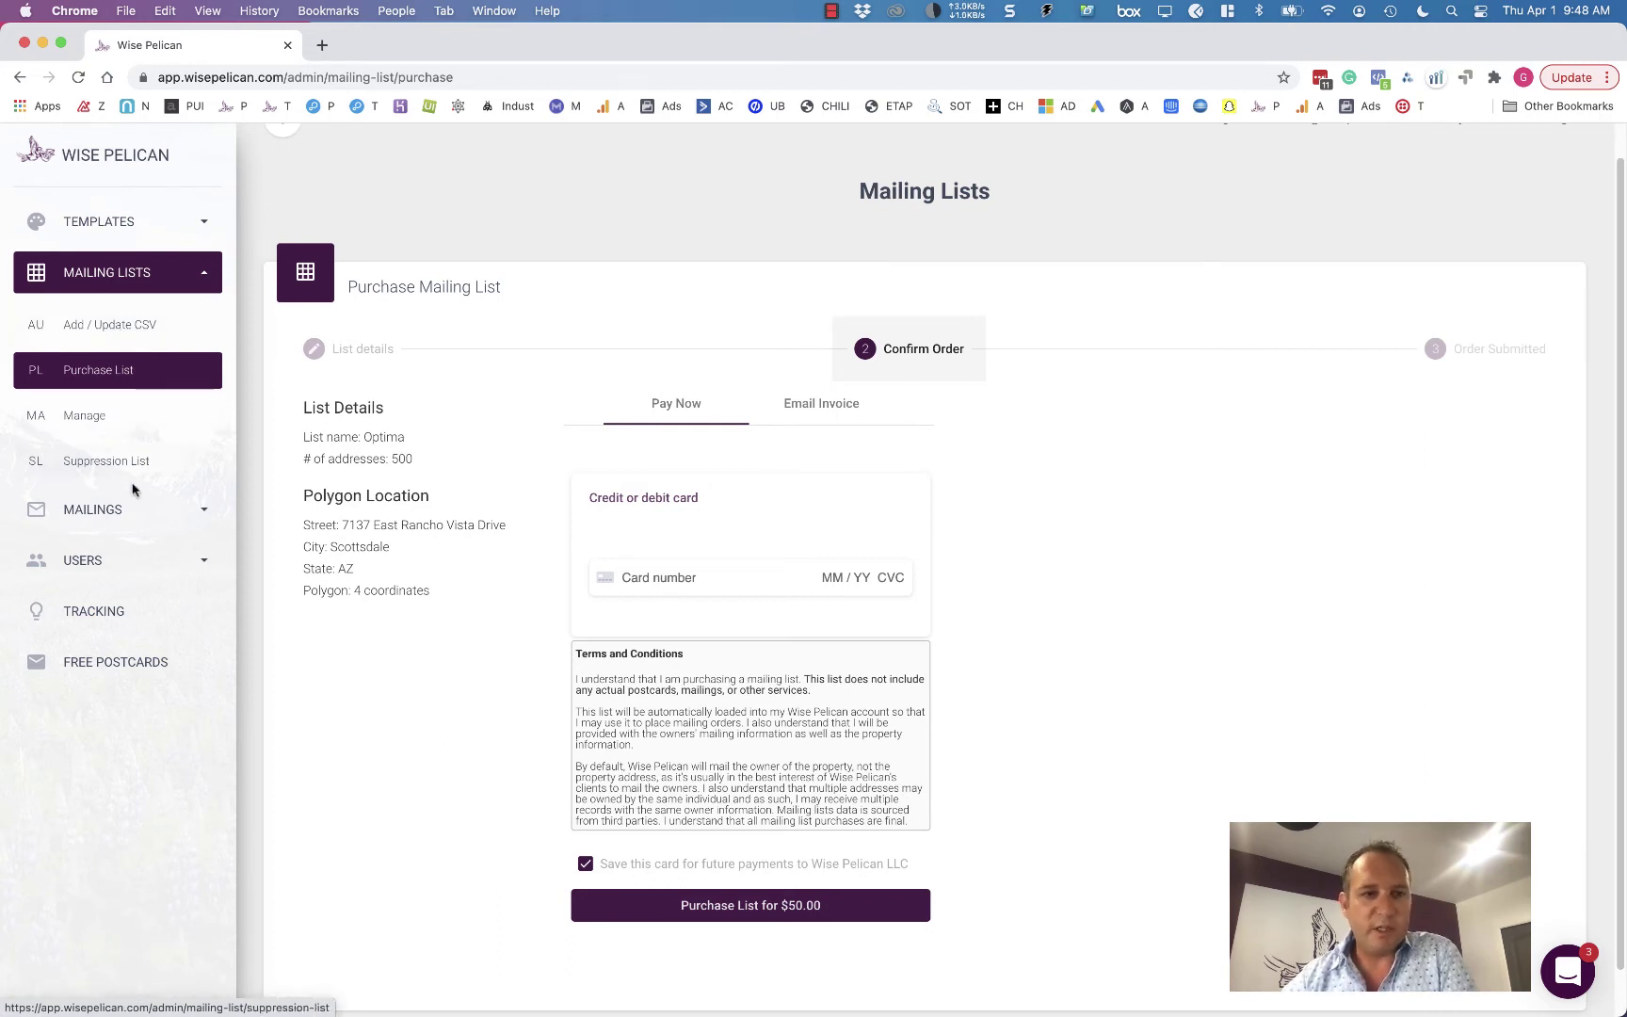
# - Browse all postcard templates and start a design from Your Realtor 1
pyautogui.click(129, 233)
pyautogui.click(129, 275)
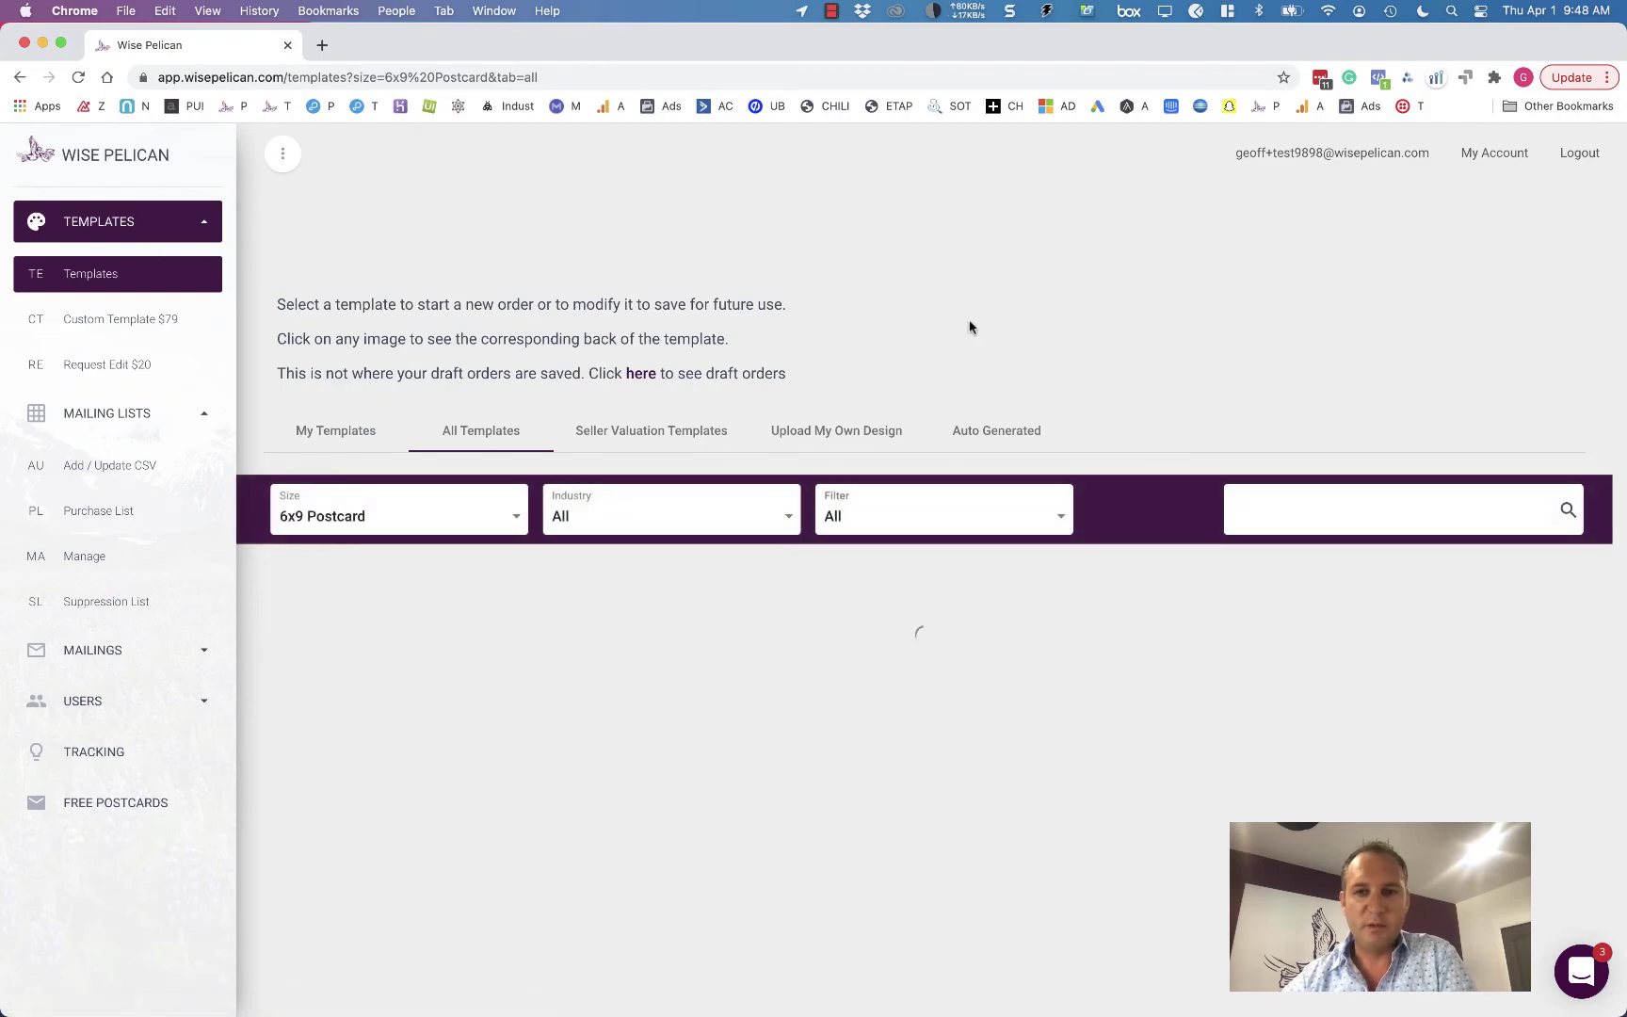
pyautogui.scroll(-6, 864, 367)
pyautogui.scroll(-2, 863, 372)
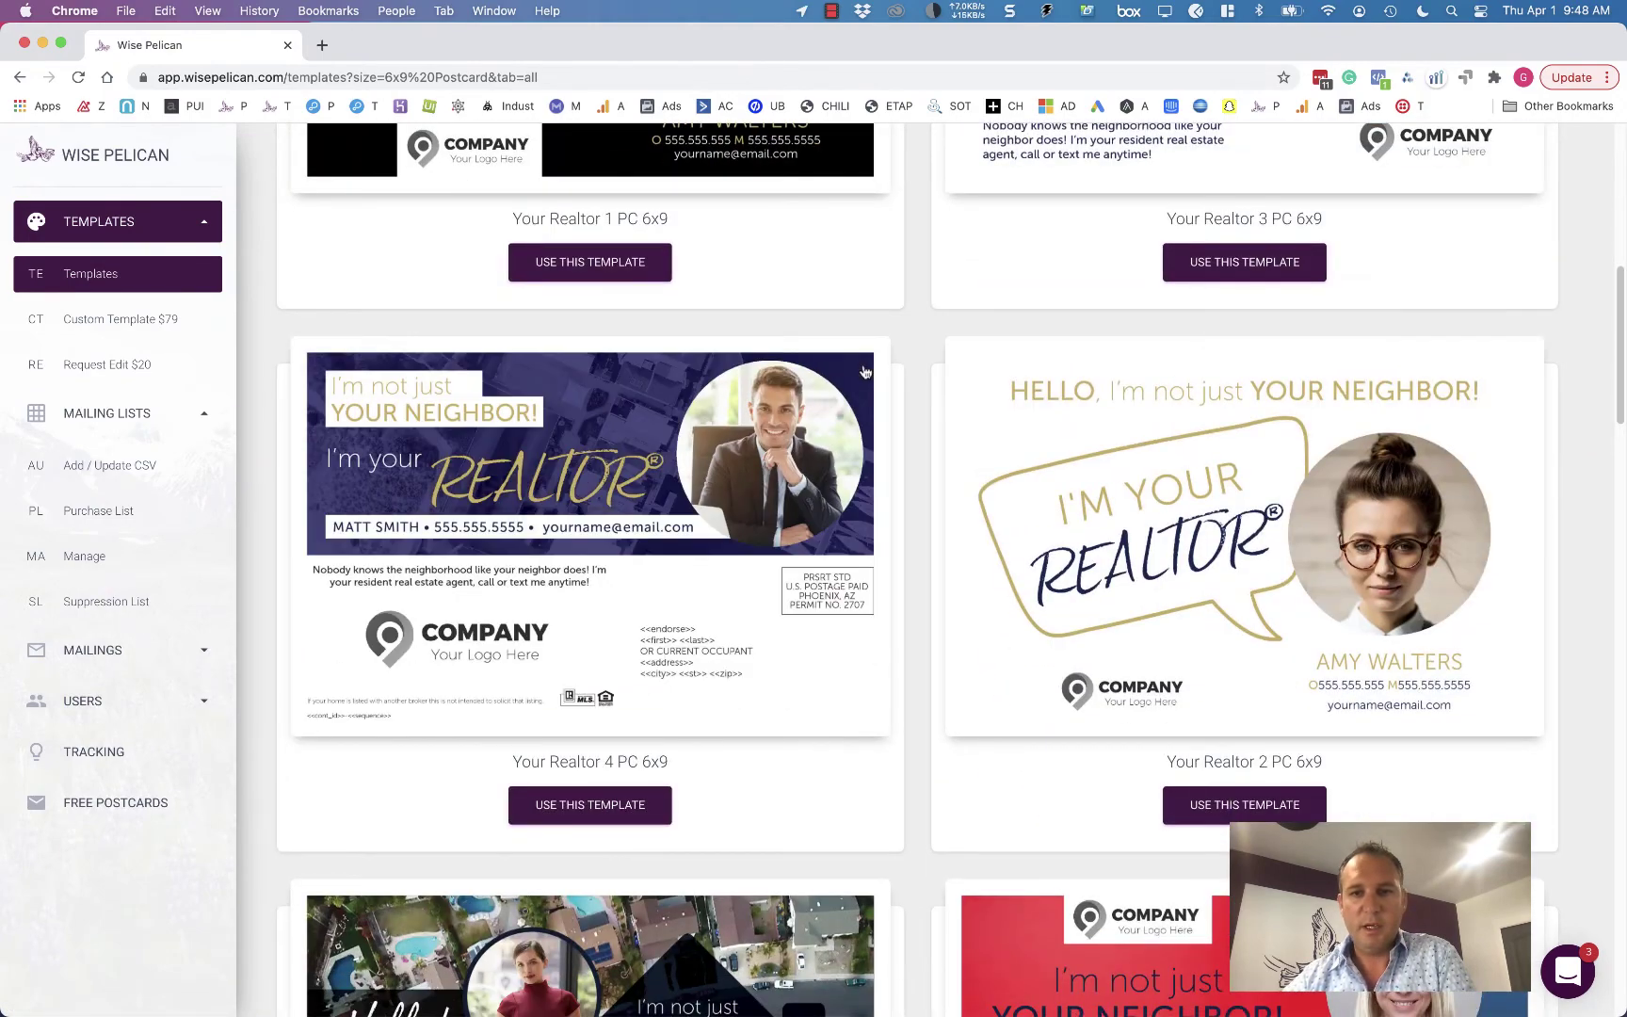
pyautogui.scroll(-7, 921, 480)
pyautogui.scroll(12, 921, 480)
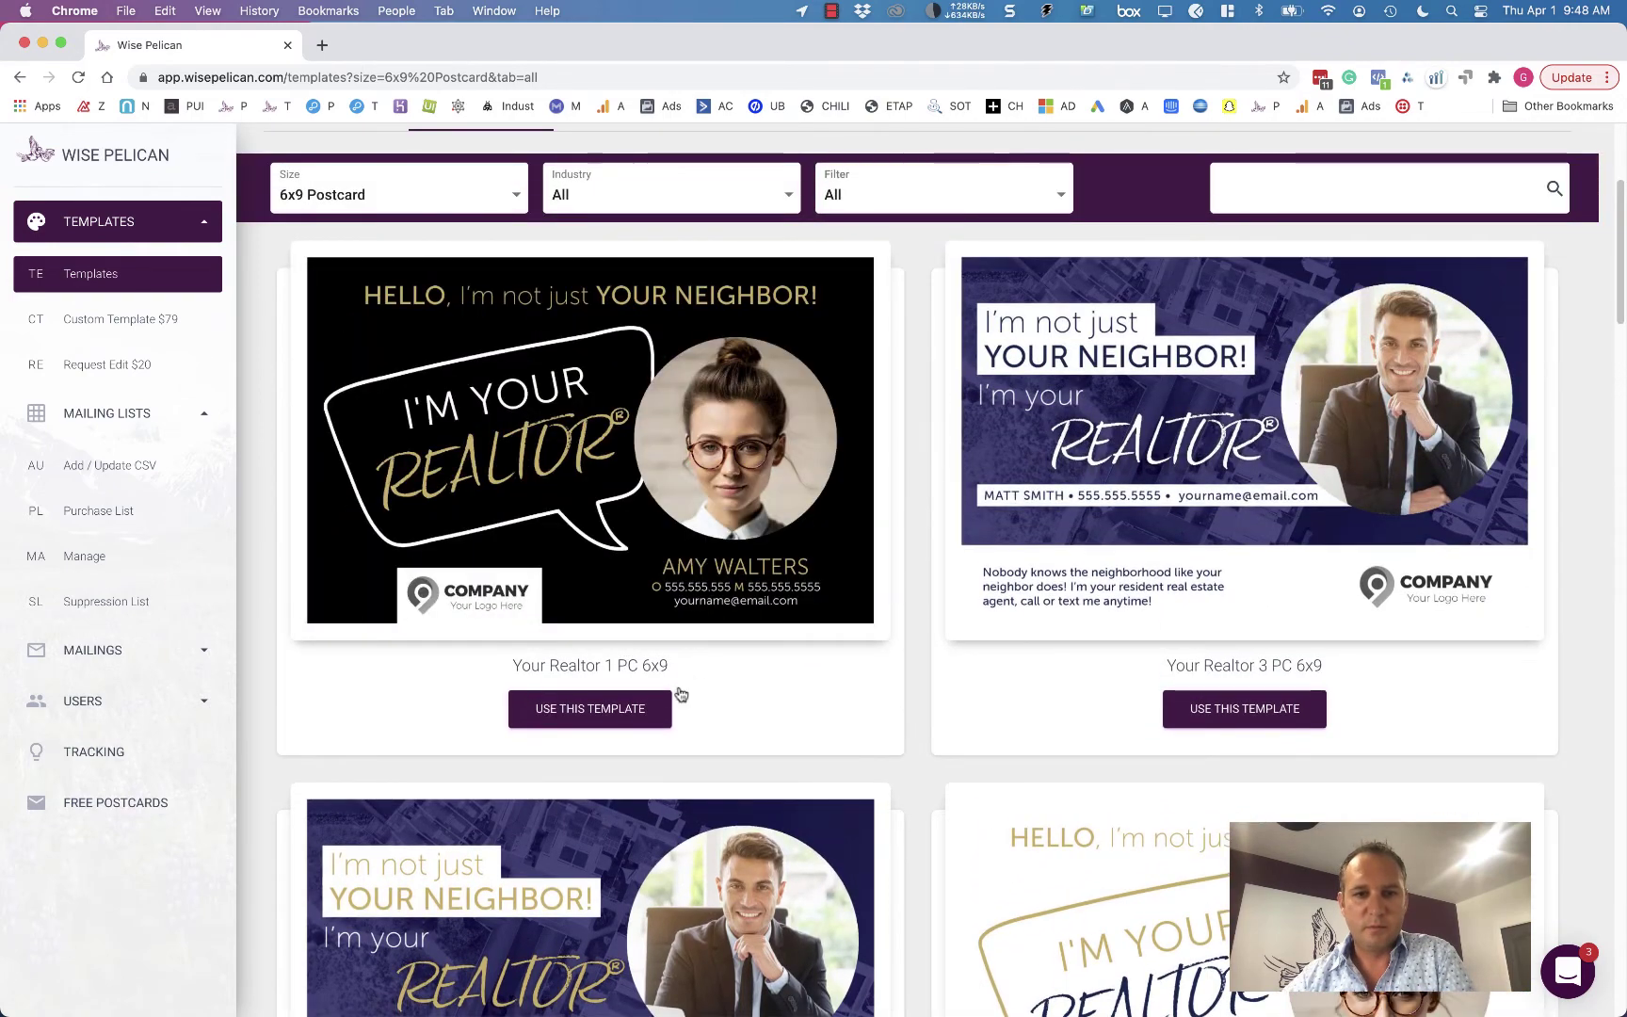
pyautogui.click(613, 713)
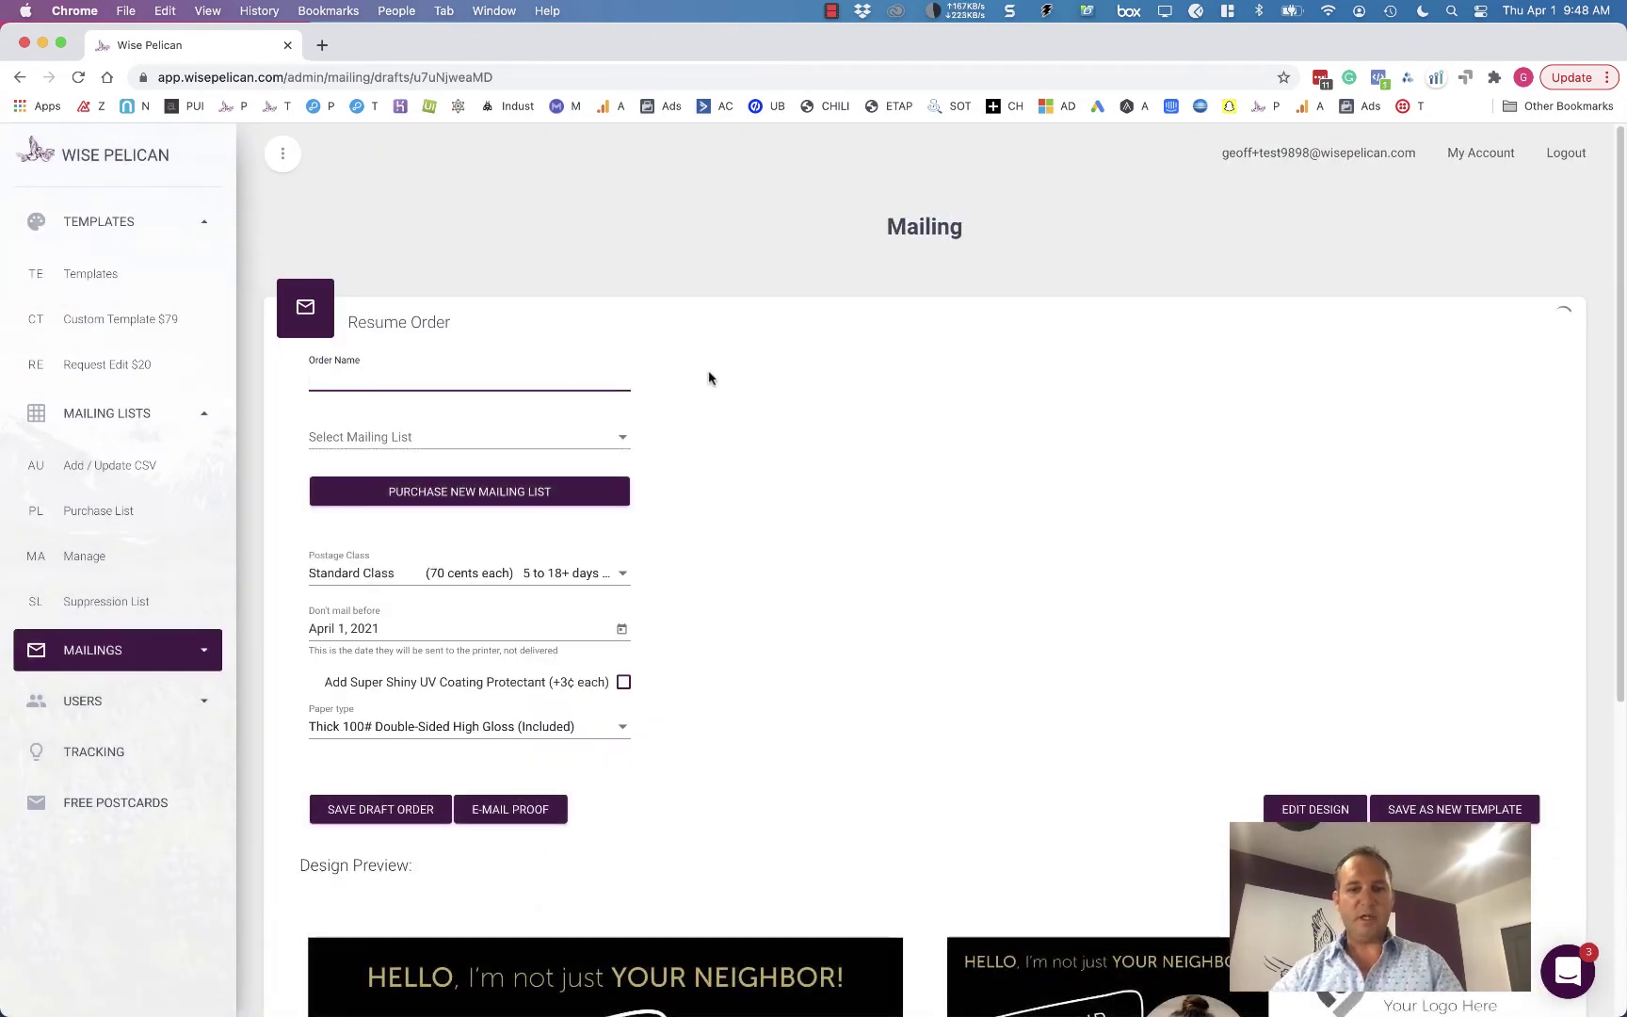
# - Name the order Demo and choose the mailing list called List
pyautogui.write('Demo')
pyautogui.press('Tab')
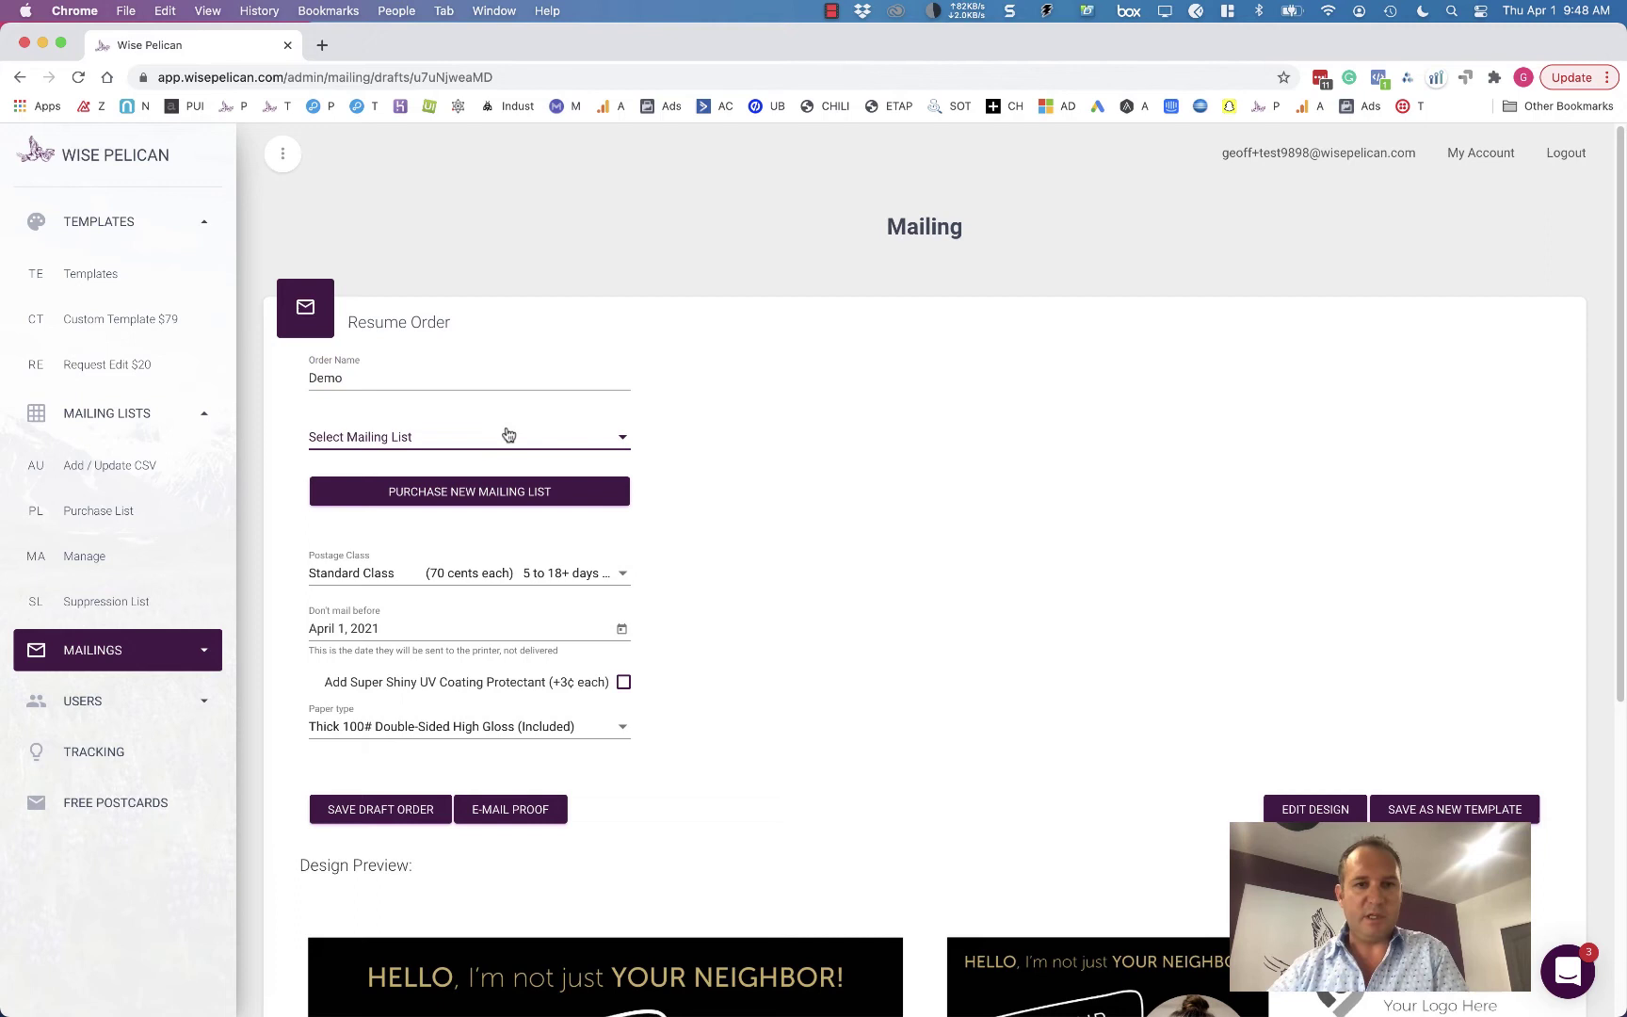
pyautogui.click(508, 434)
pyautogui.click(509, 436)
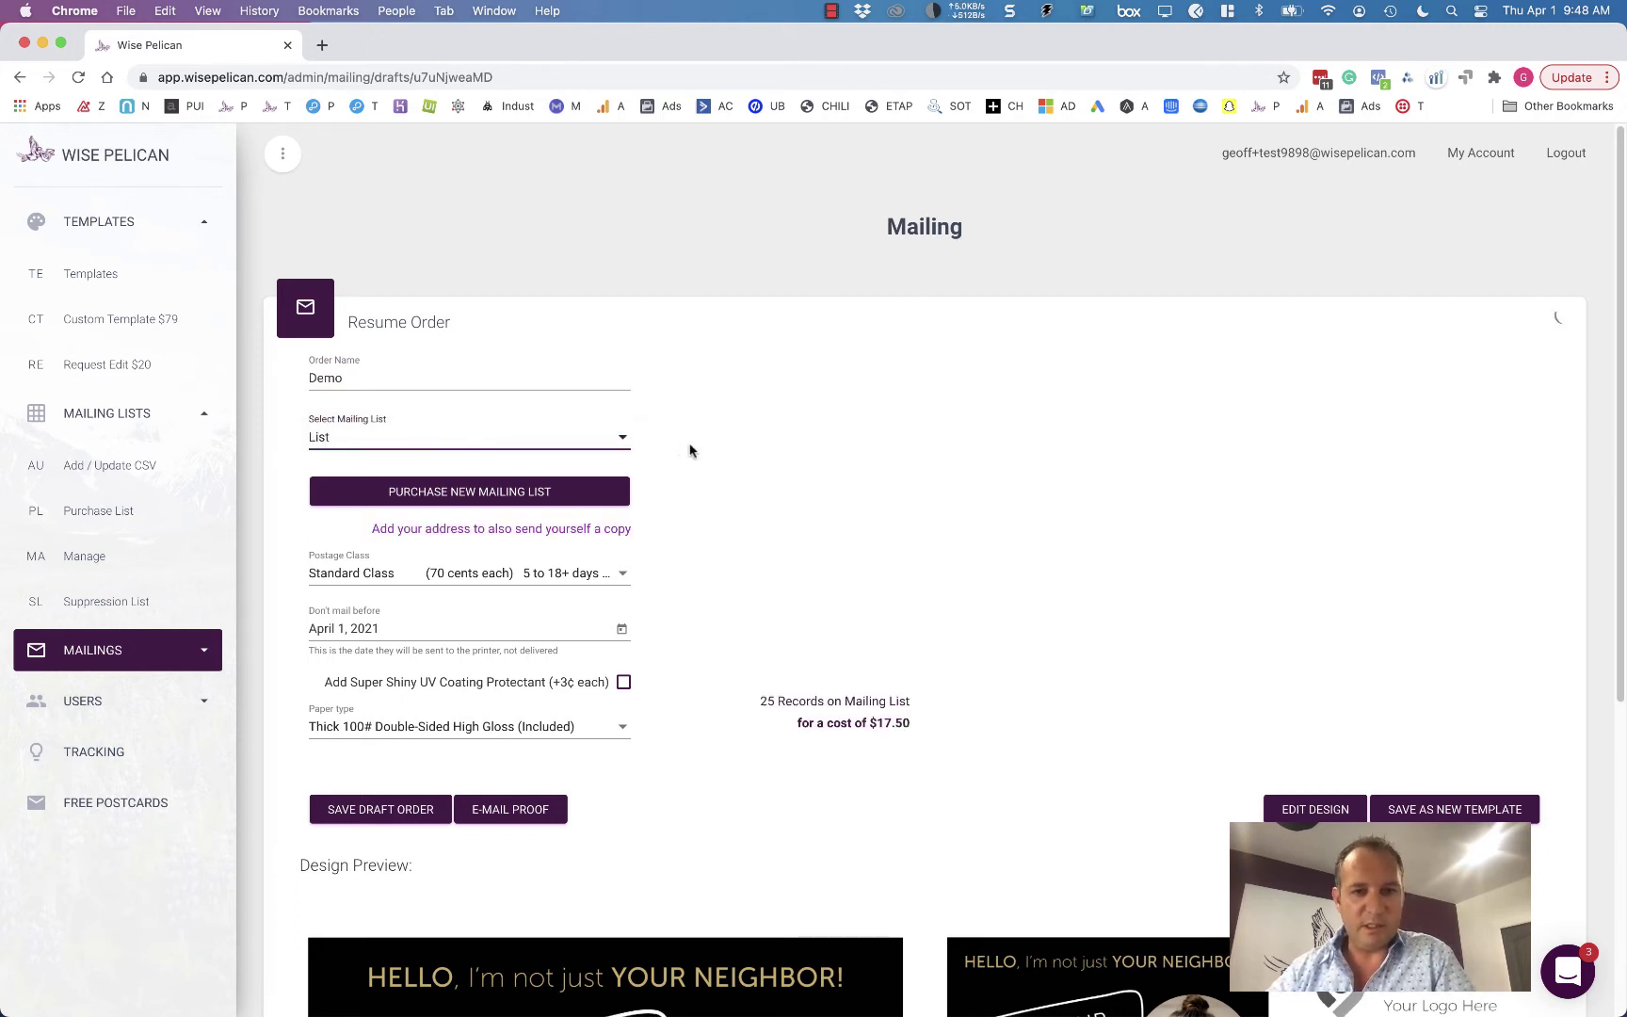
pyautogui.scroll(-3, 703, 565)
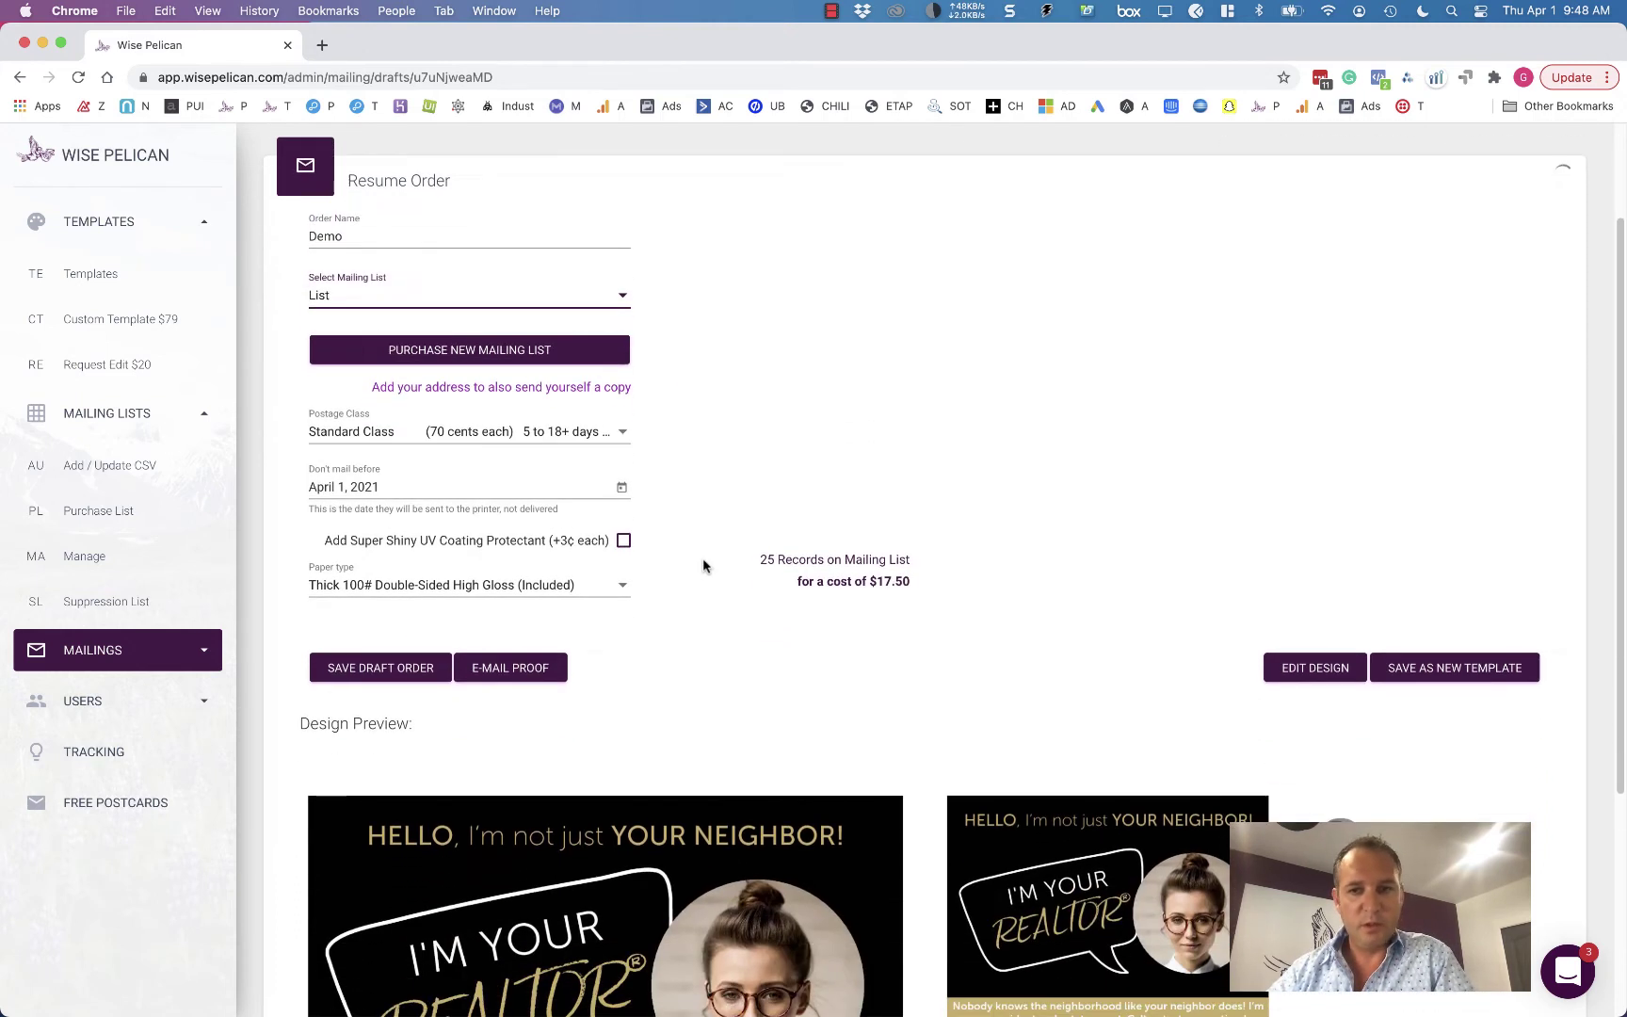
# - Open the design editor, dismiss the support chat, and replace the front's sample name with the realtor's name
pyautogui.click(1316, 669)
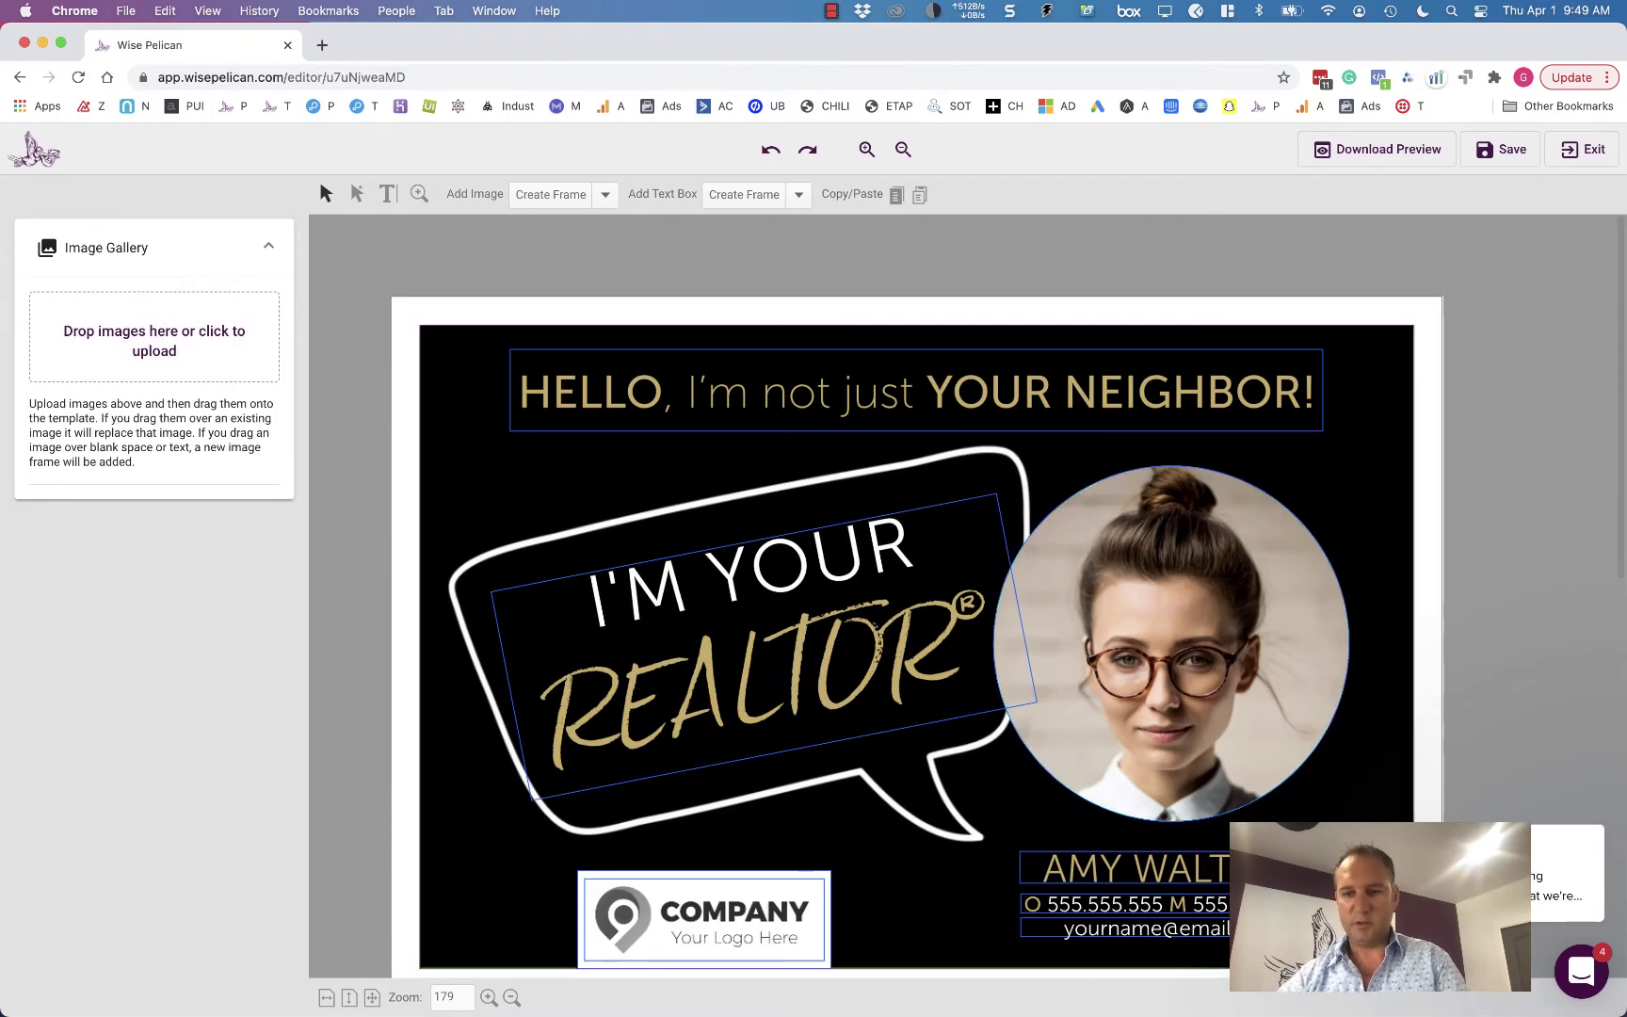
pyautogui.click(1565, 885)
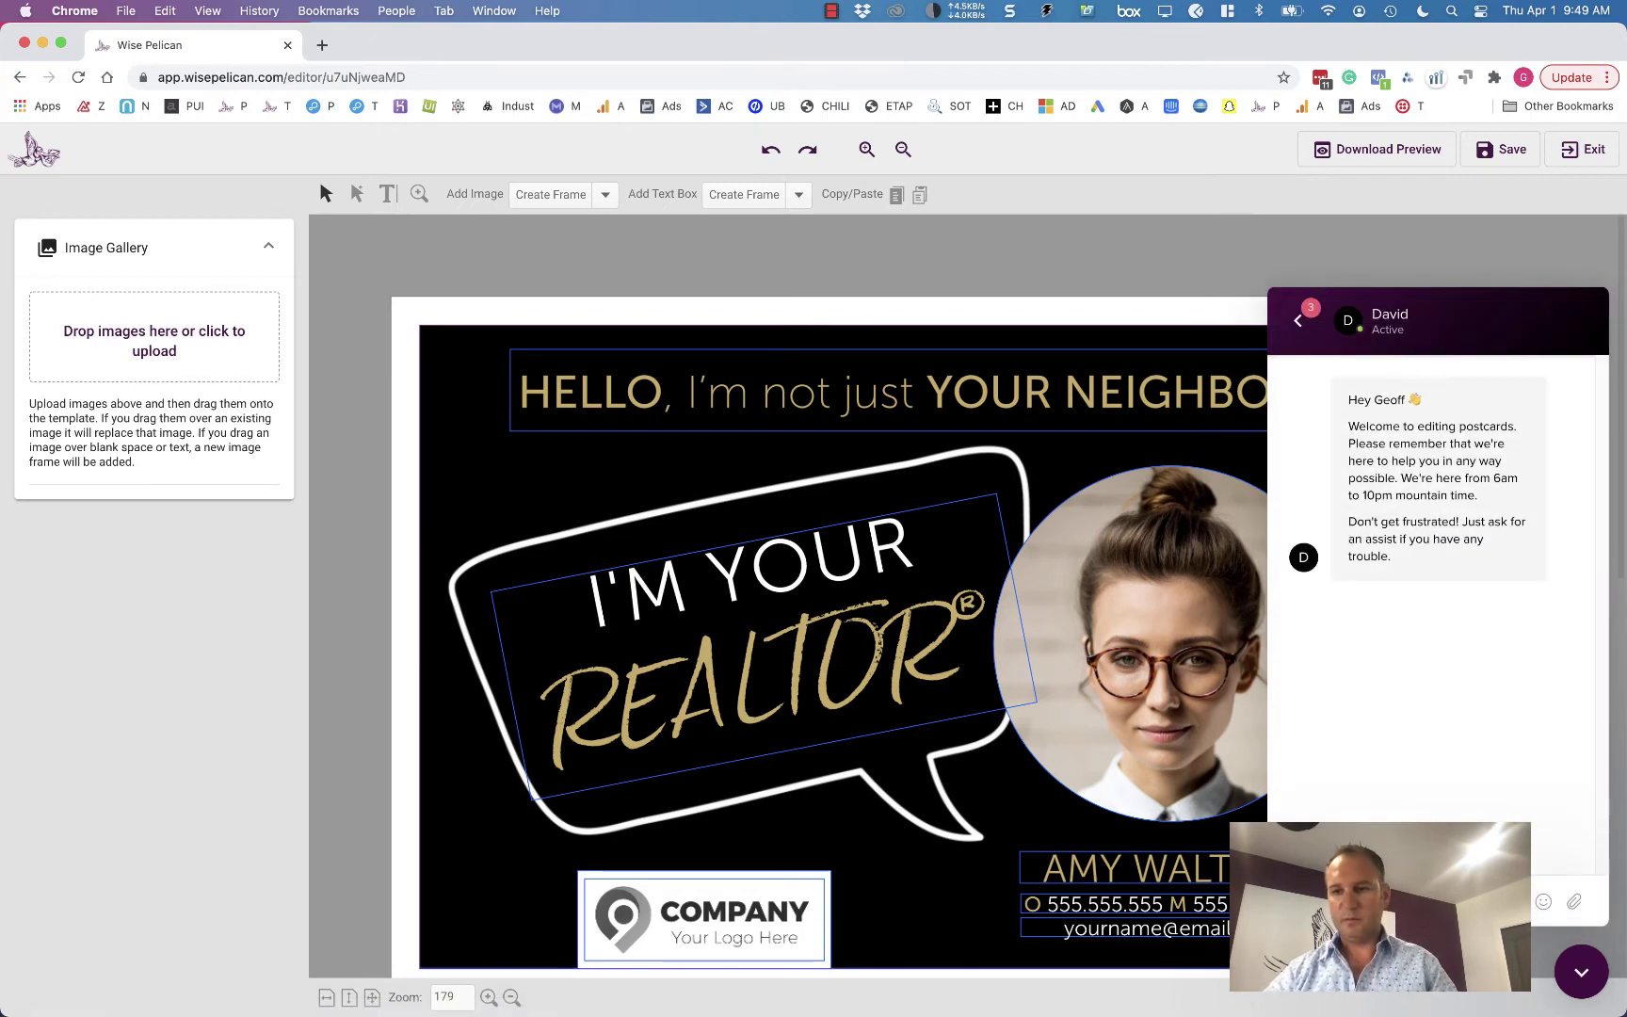
pyautogui.click(1584, 972)
pyautogui.click(1130, 868)
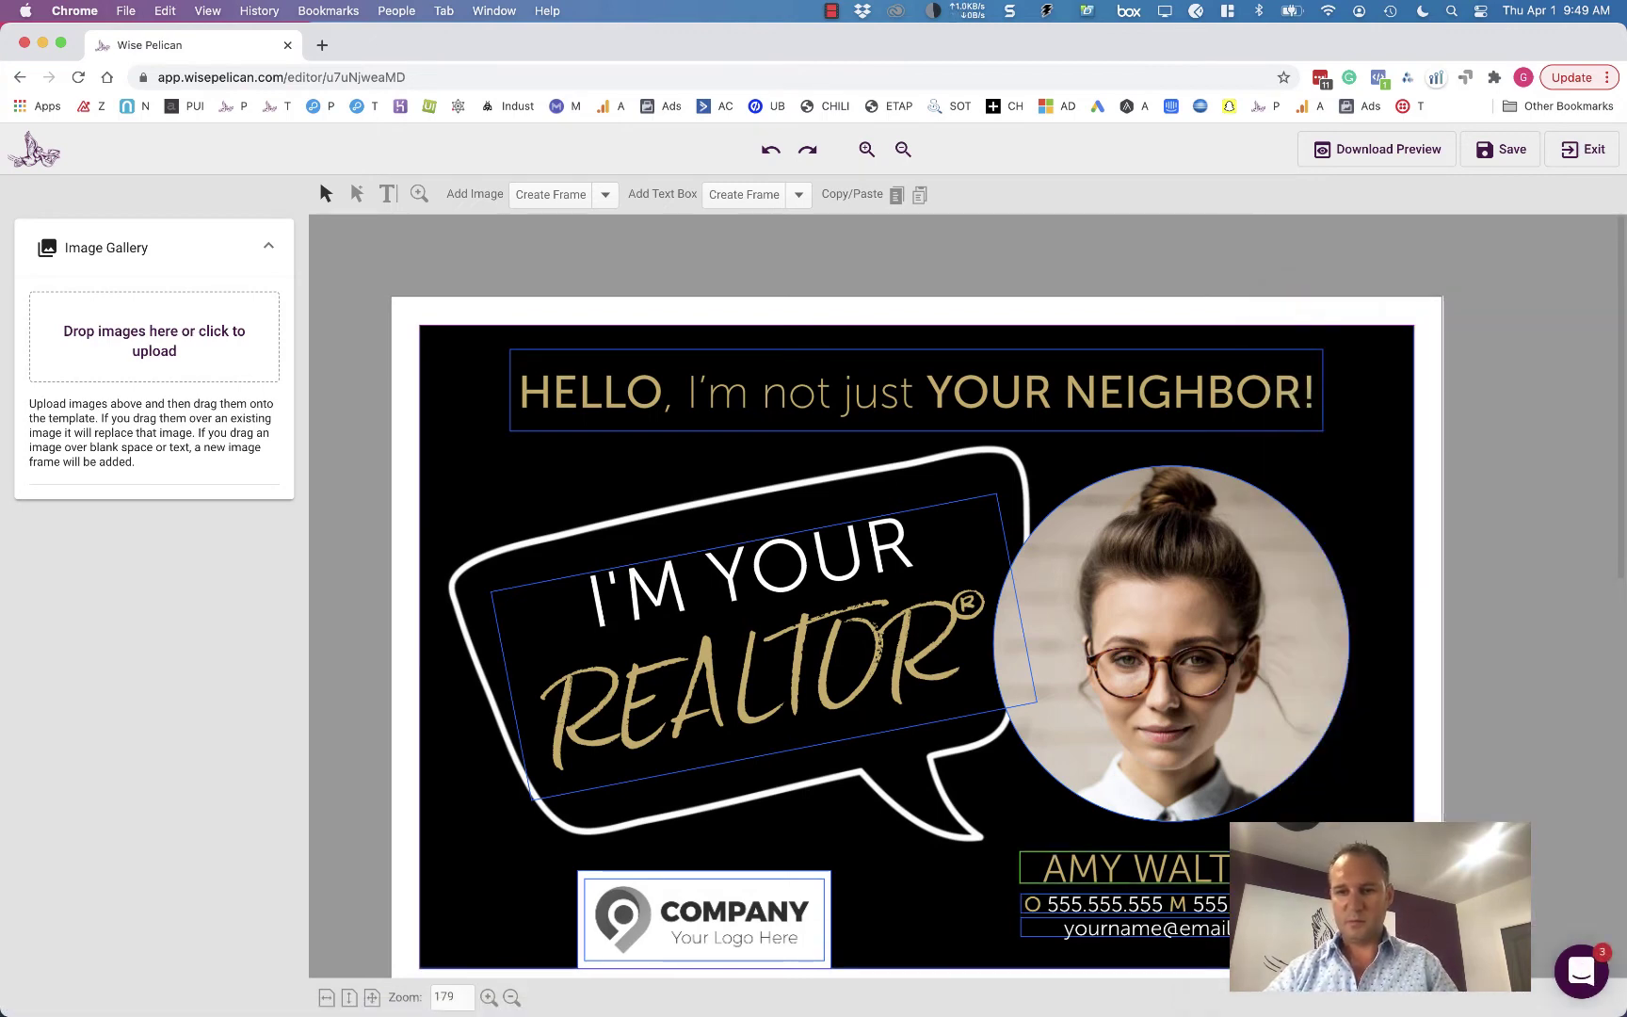
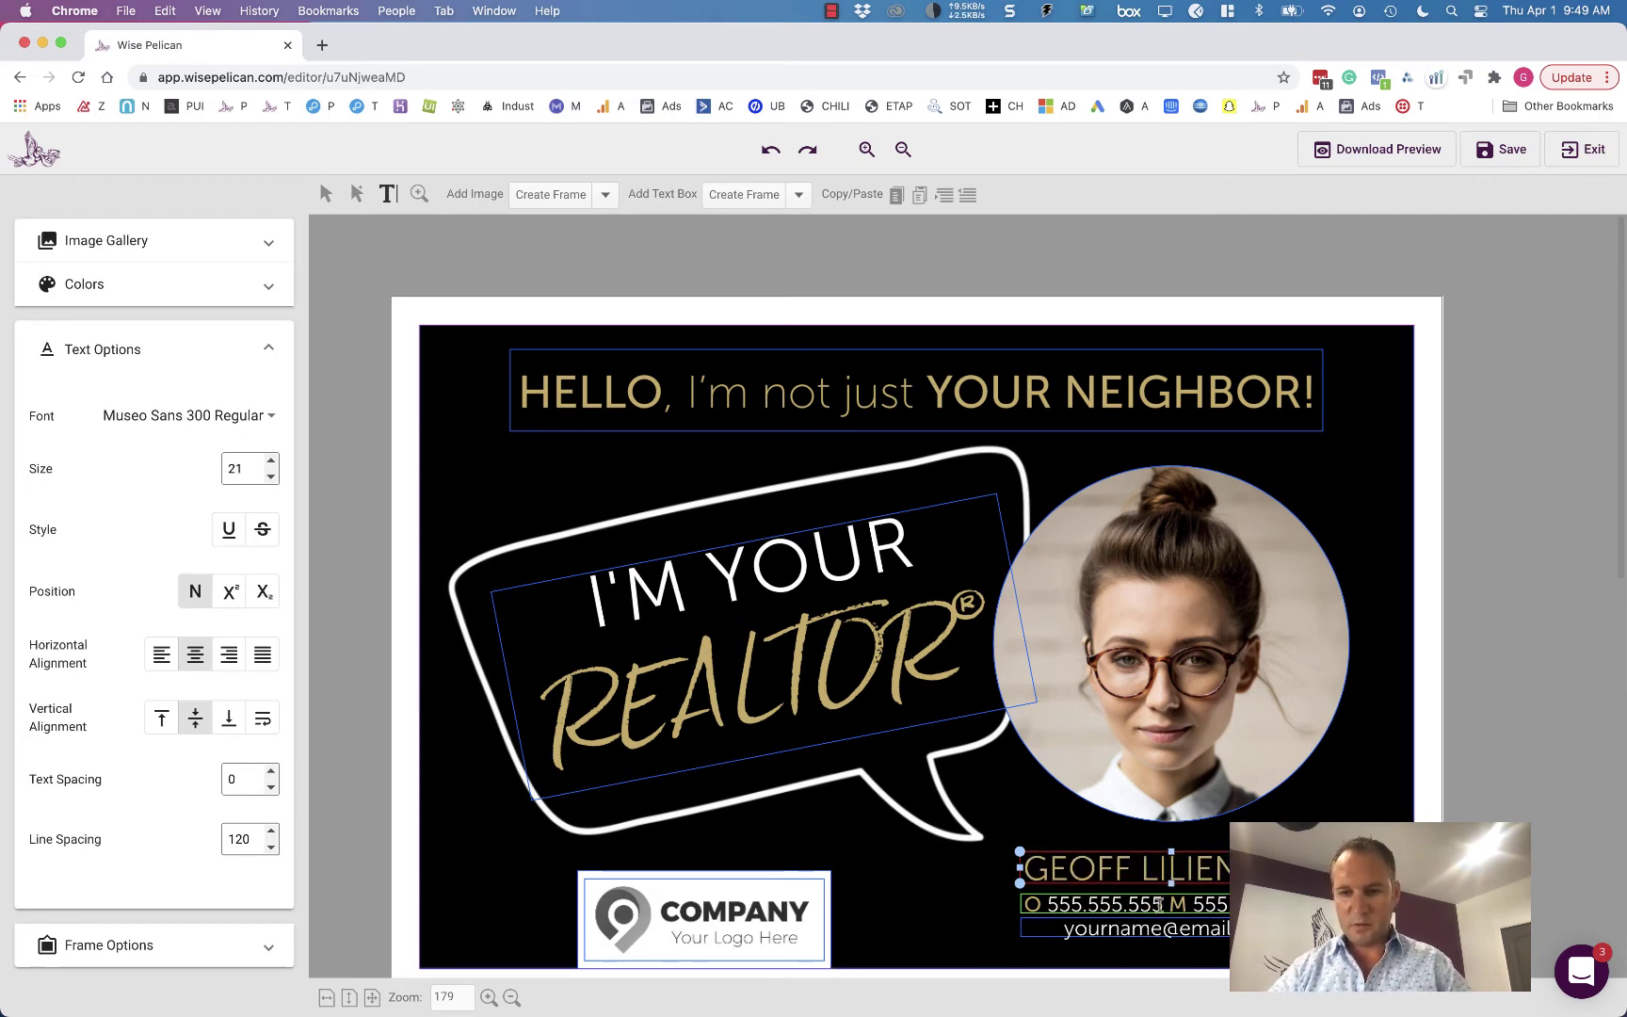
# - Rewrite the front's phone line as a single M mobile number with the realtor's number
pyautogui.moveTo(1159, 904); pyautogui.dragTo(1047, 904)
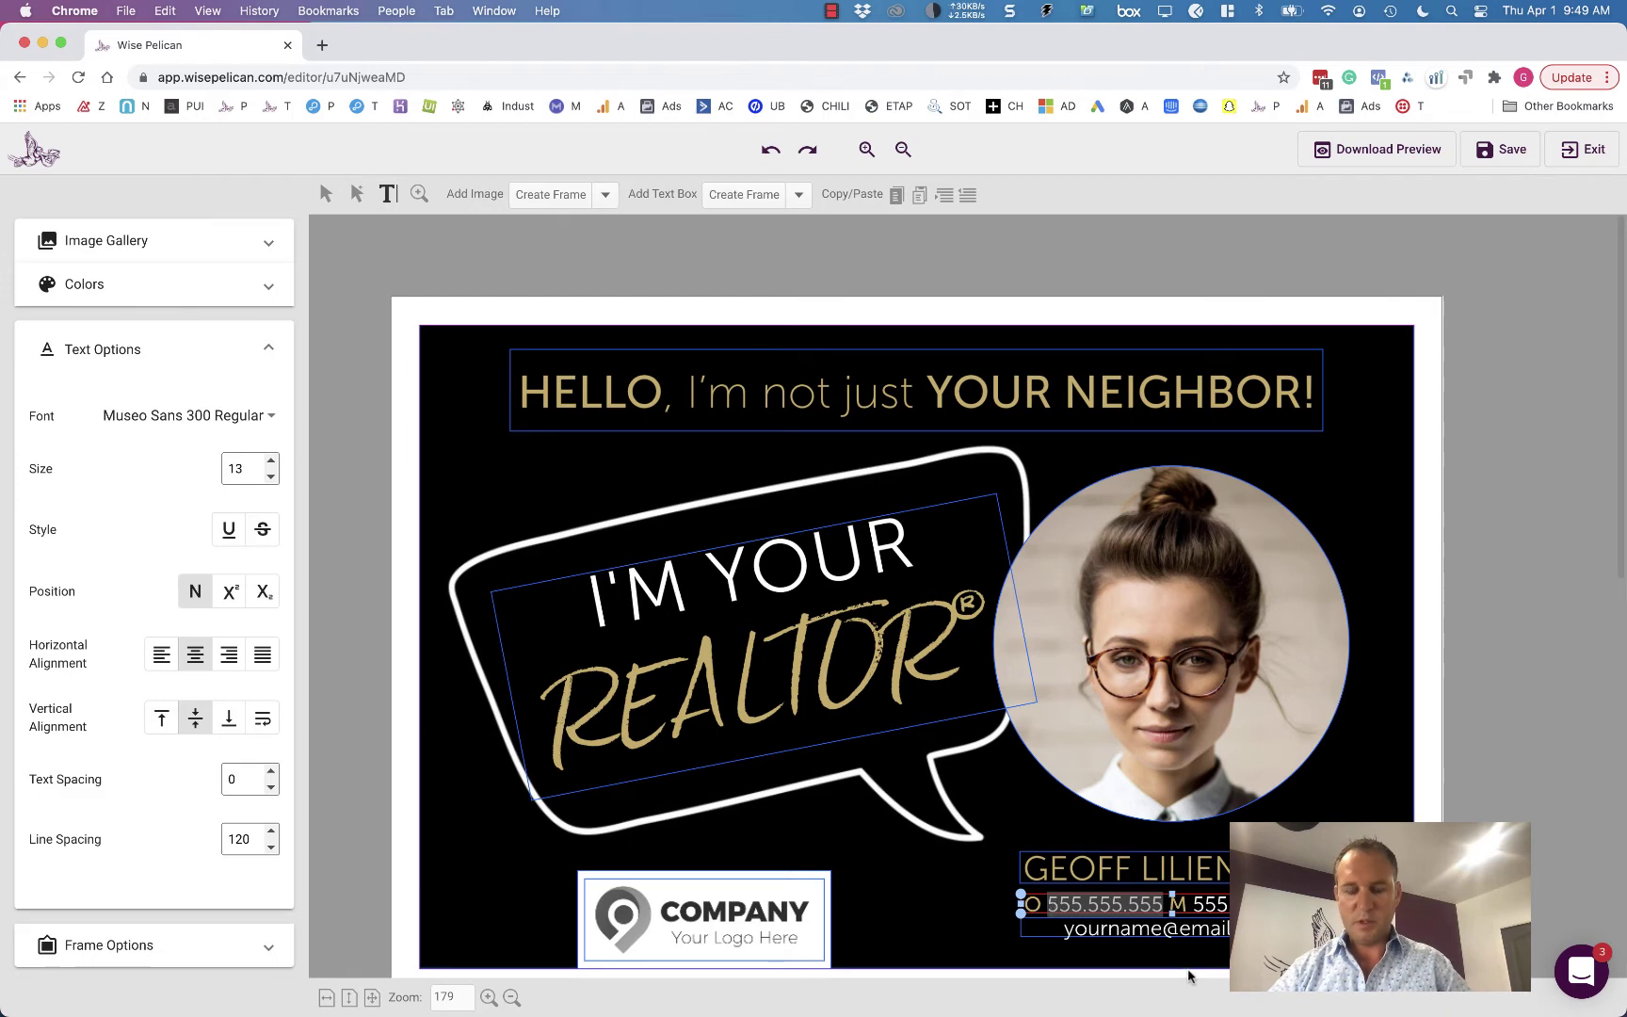
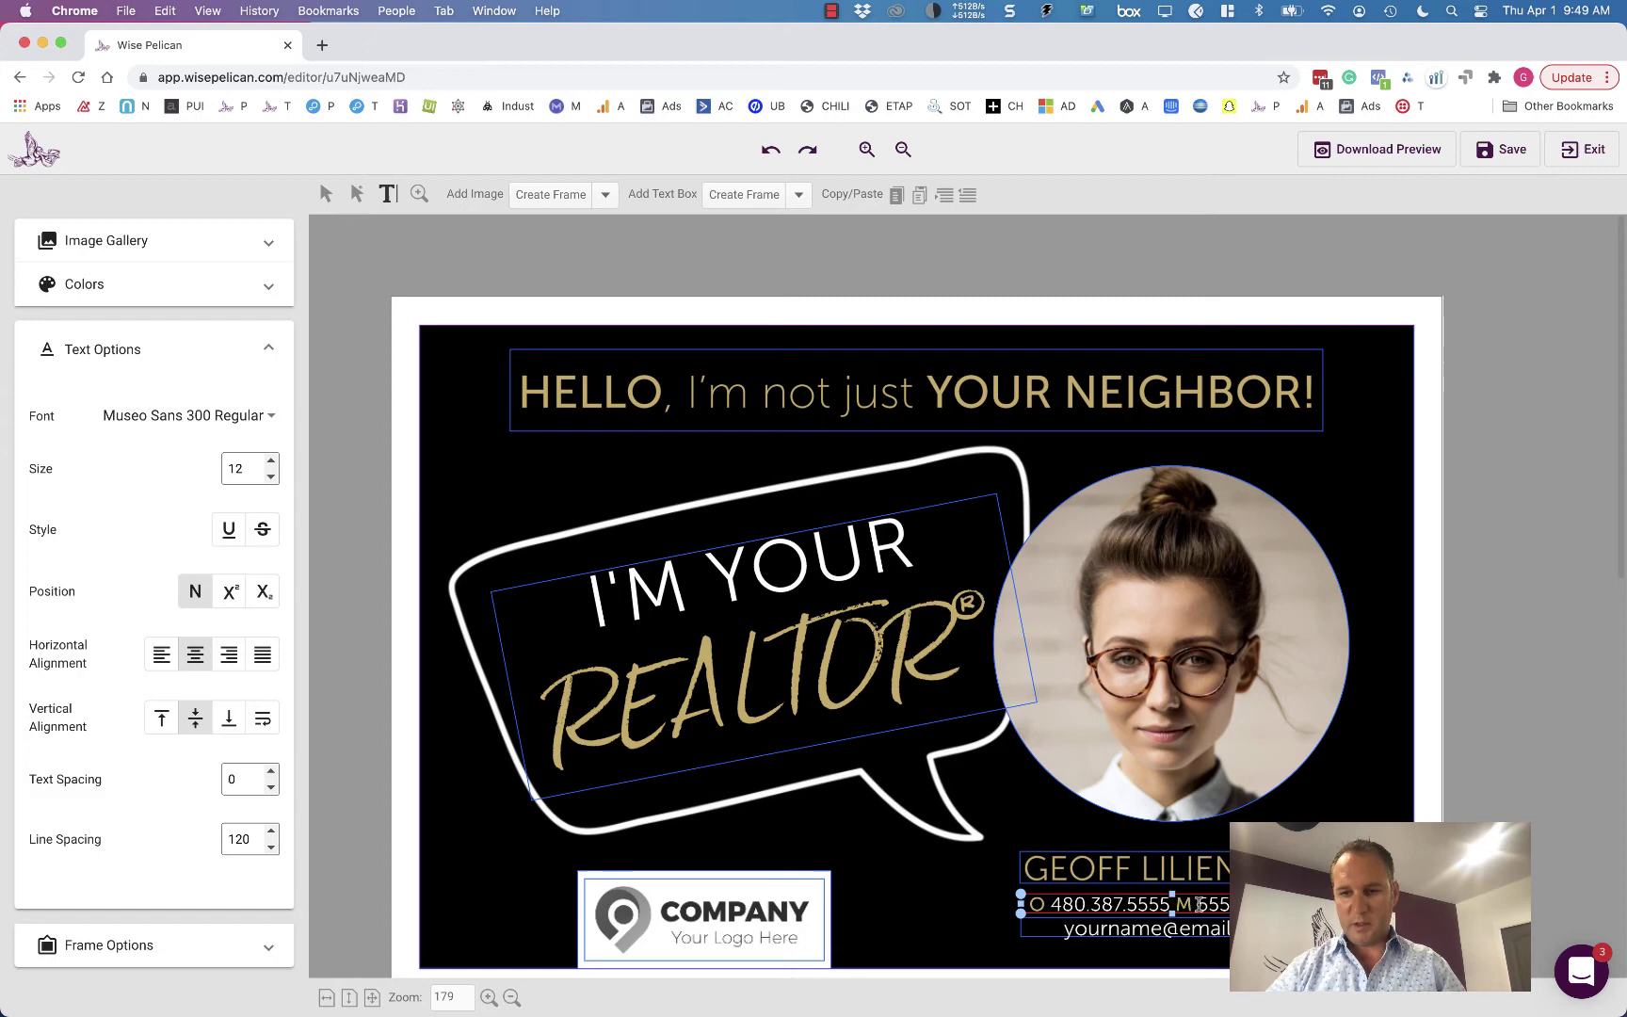
pyautogui.moveTo(1196, 904); pyautogui.dragTo(1232, 904)
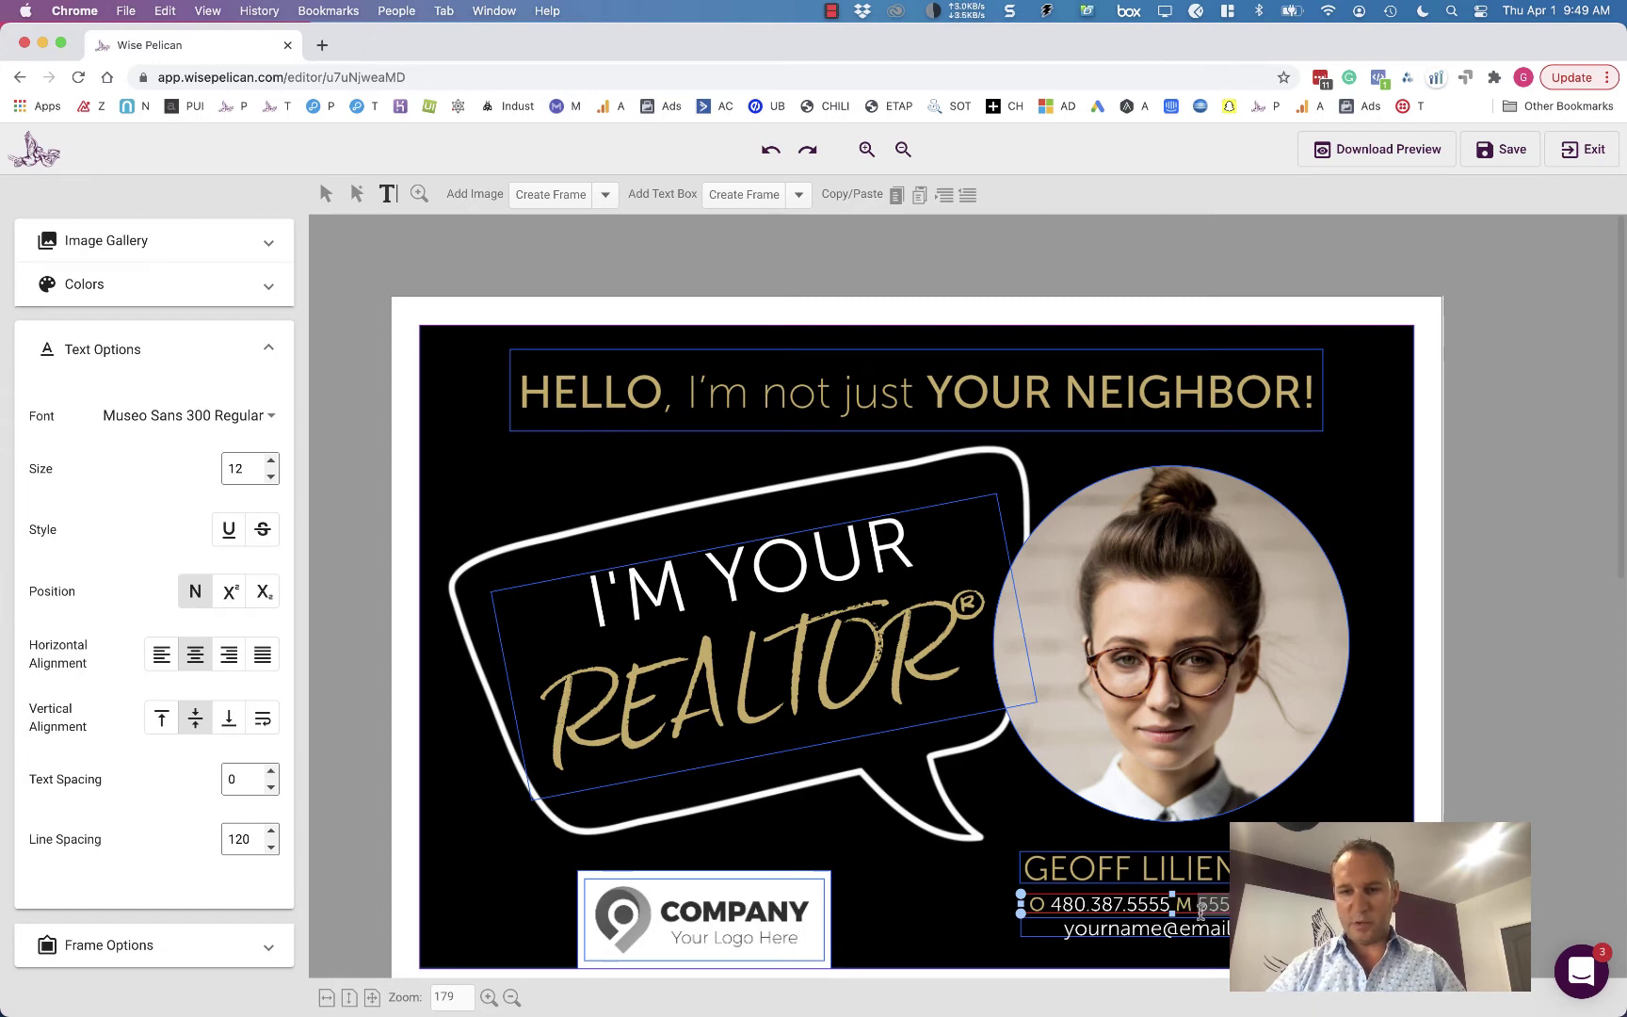
pyautogui.click(1049, 904)
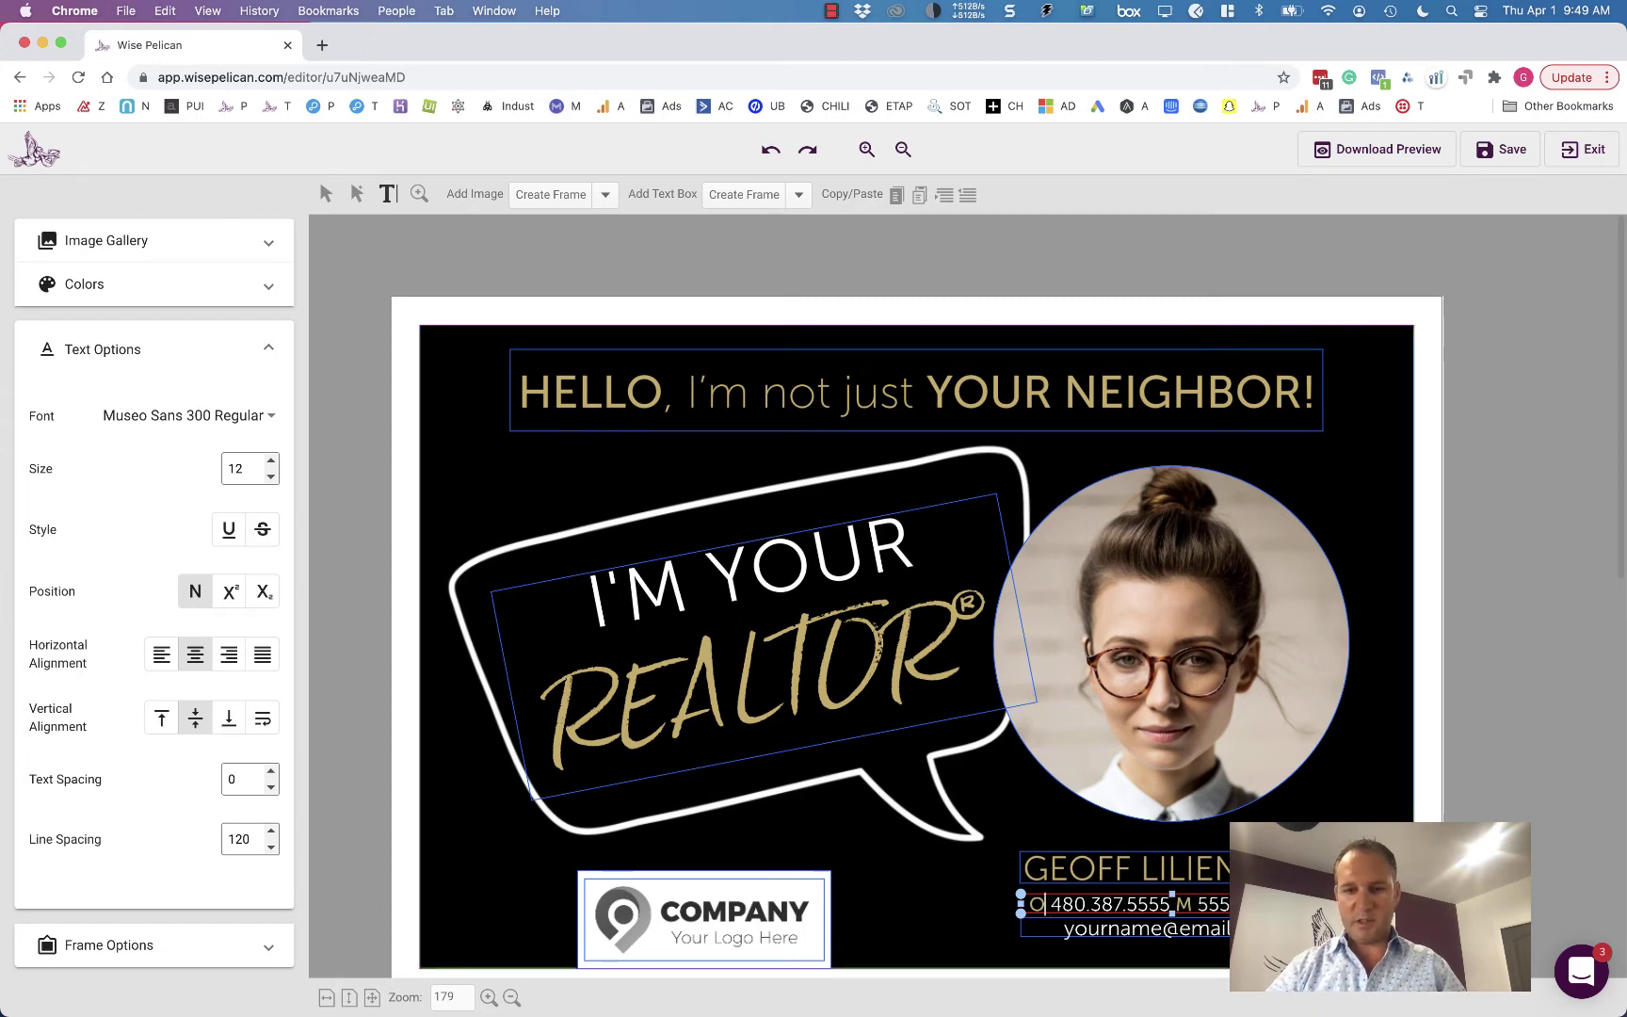
pyautogui.press('BackSpace')
pyautogui.write('M')
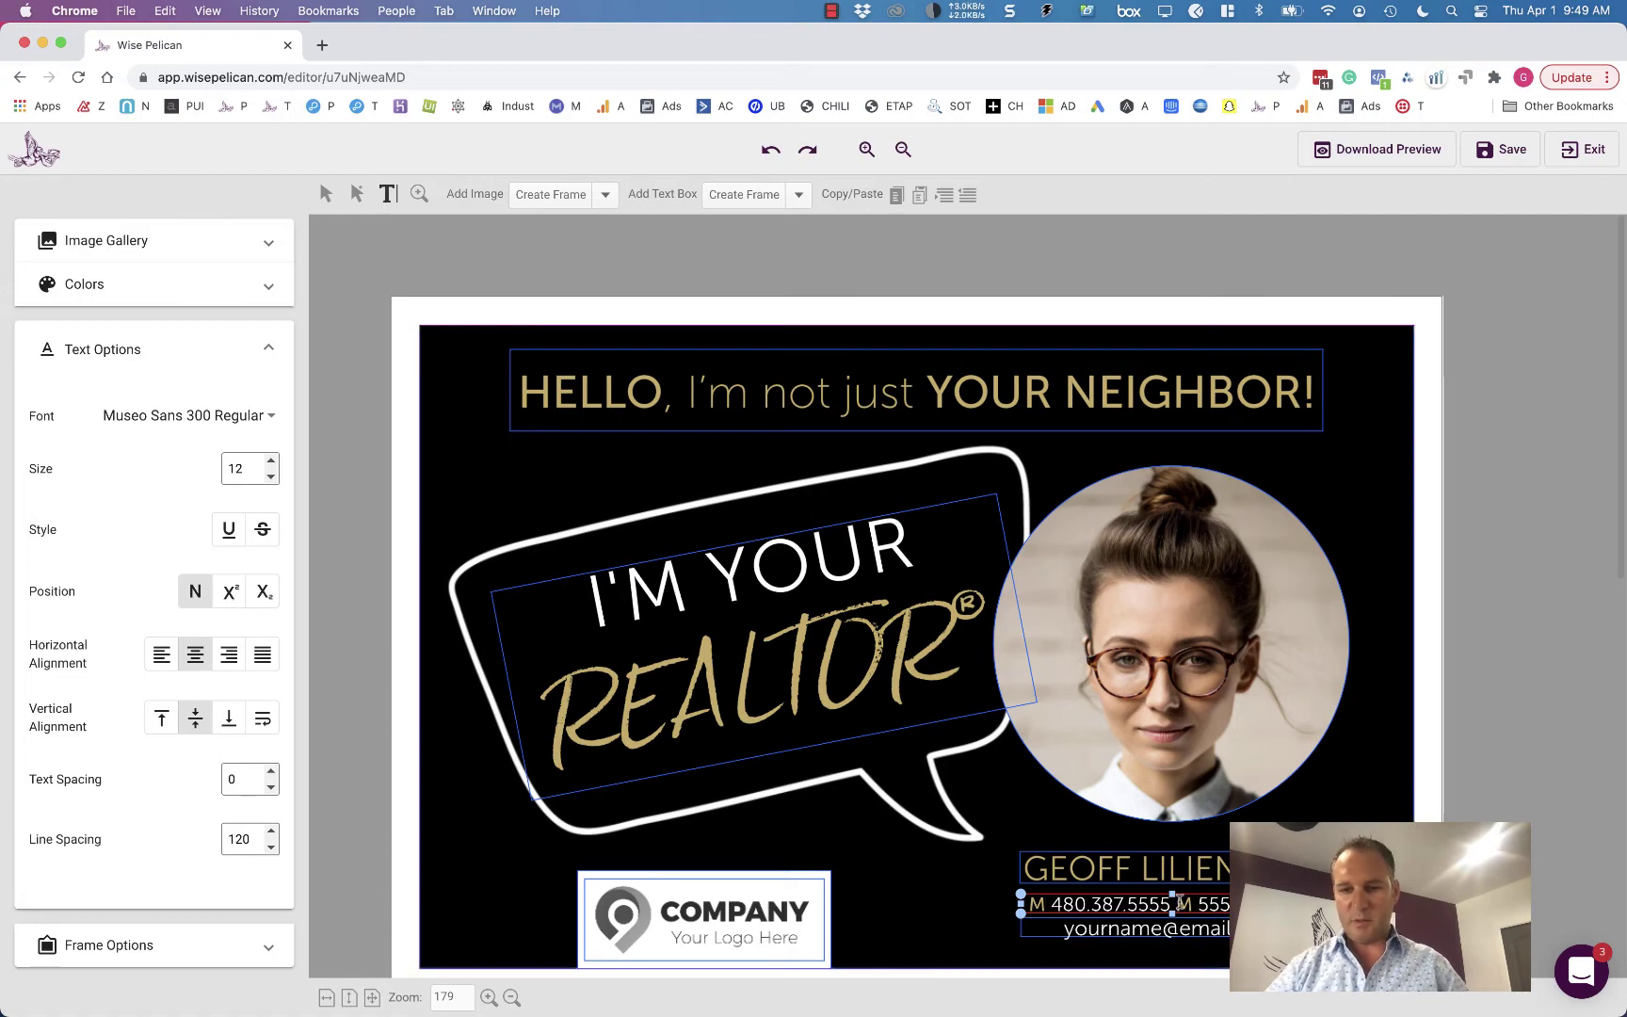
pyautogui.moveTo(1176, 904); pyautogui.dragTo(1262, 906)
pyautogui.press('BackSpace')
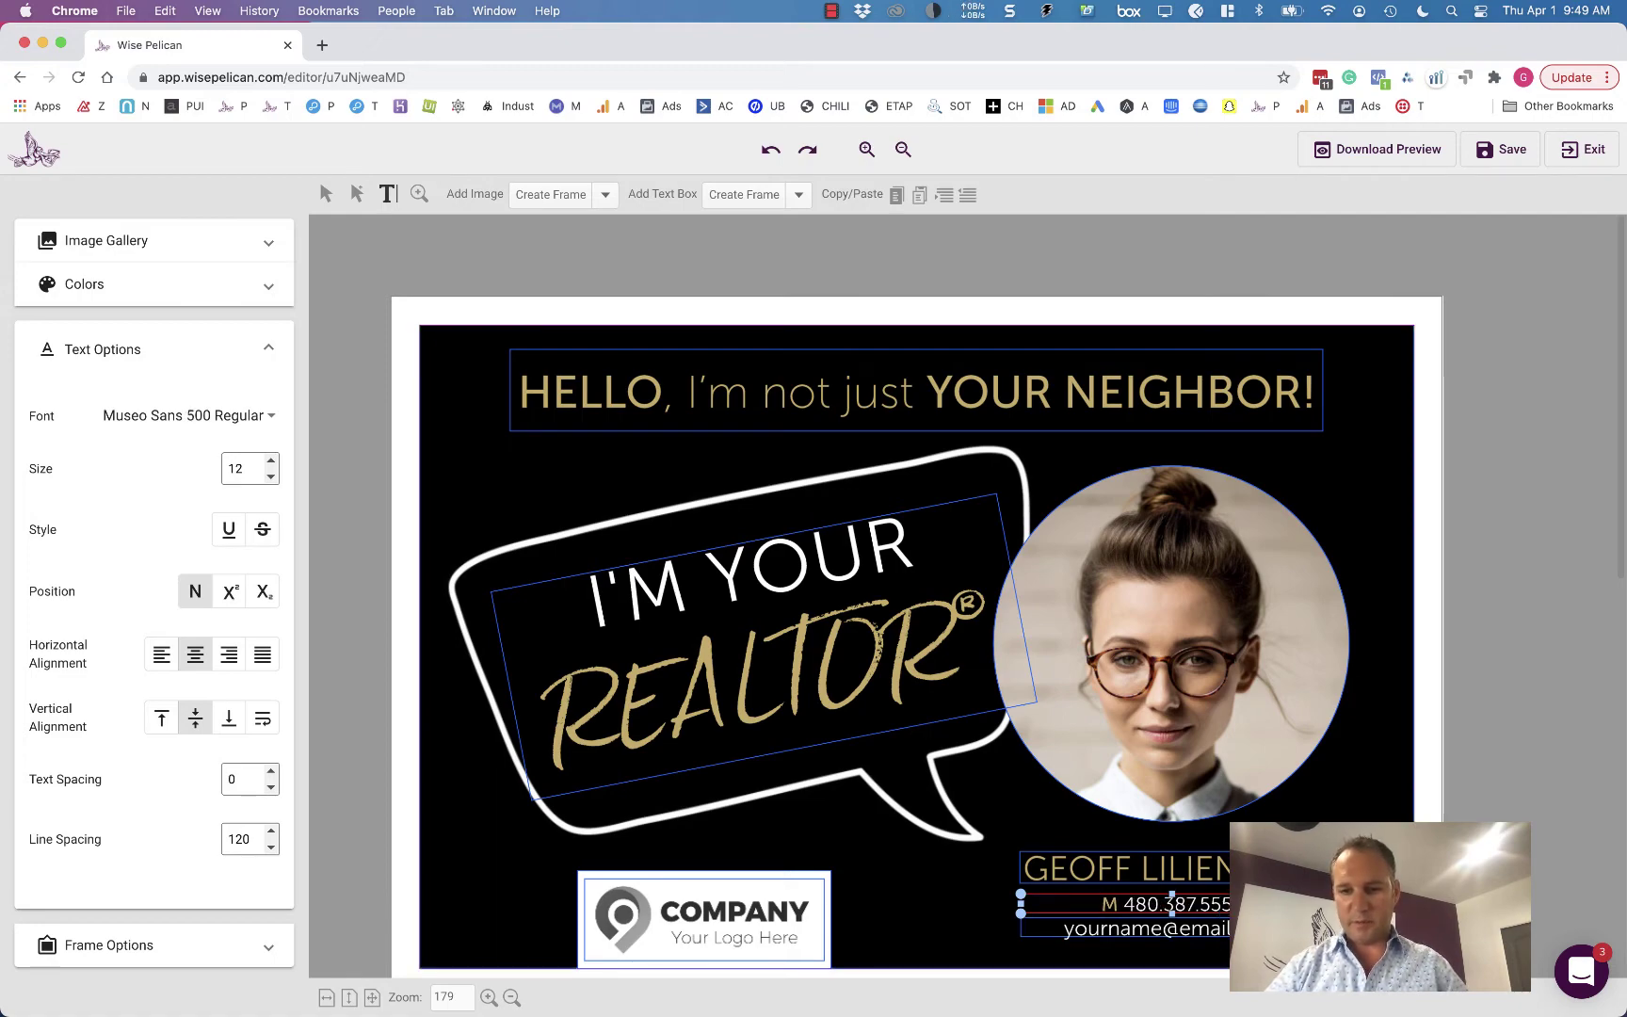
# - Replace the front's sample email text with the realtor's email address
pyautogui.scroll(-9, 913, 593)
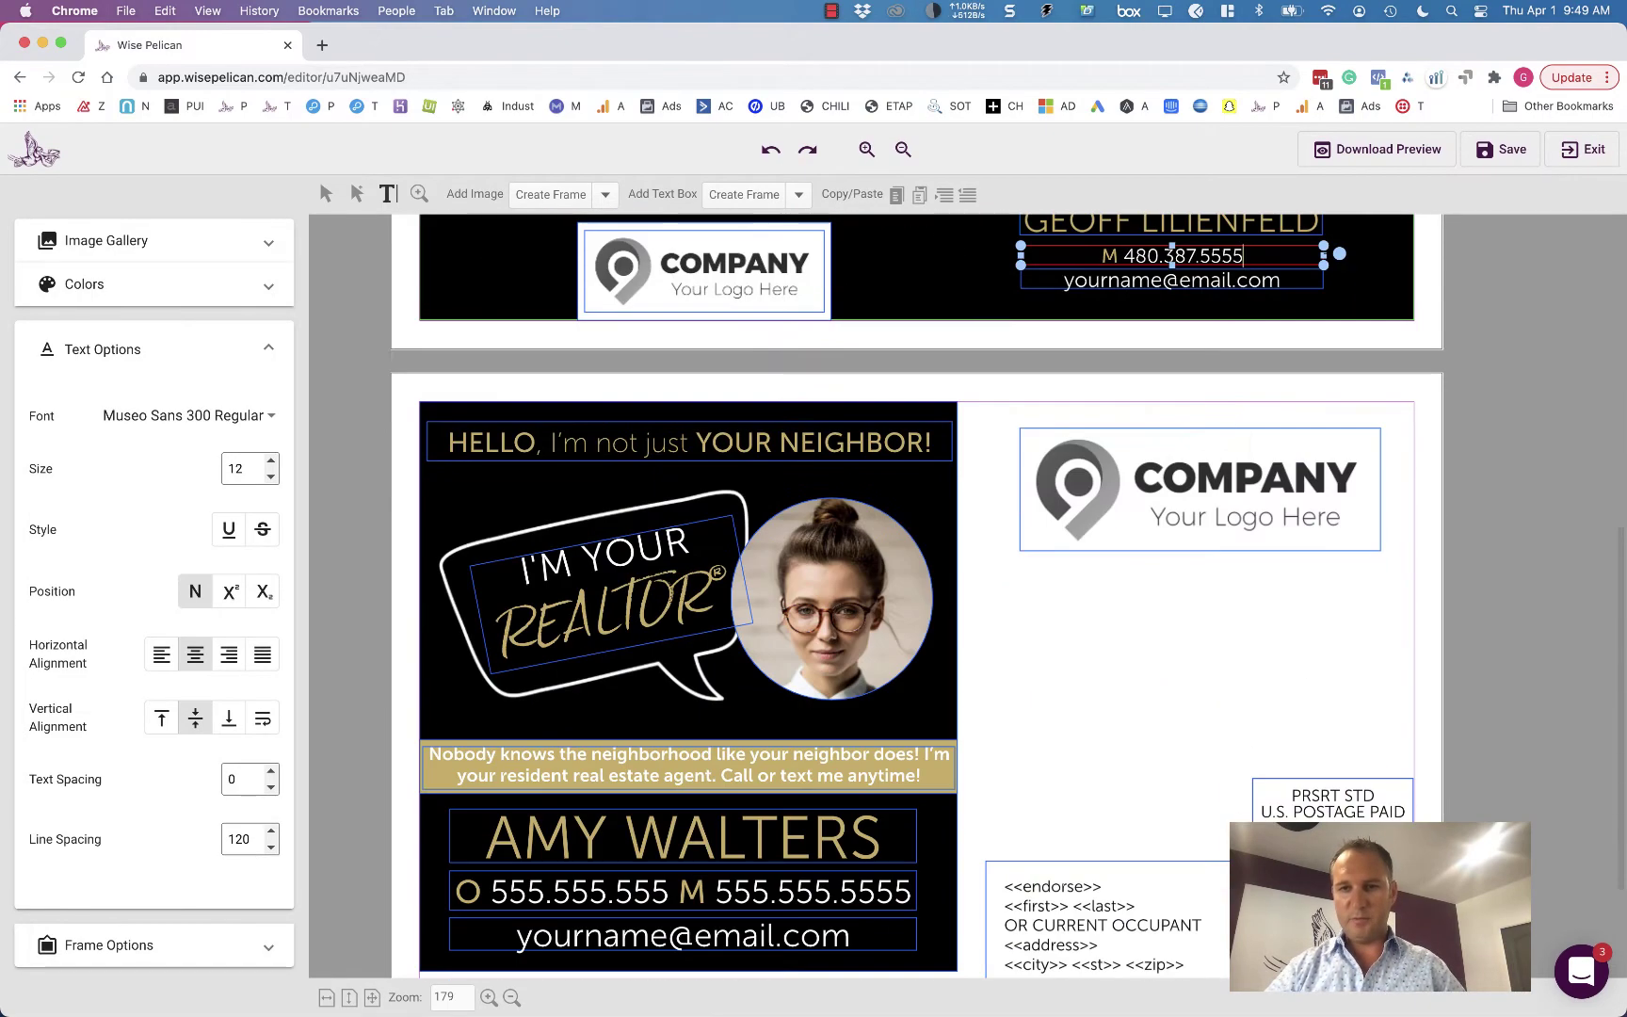
pyautogui.scroll(9, 913, 593)
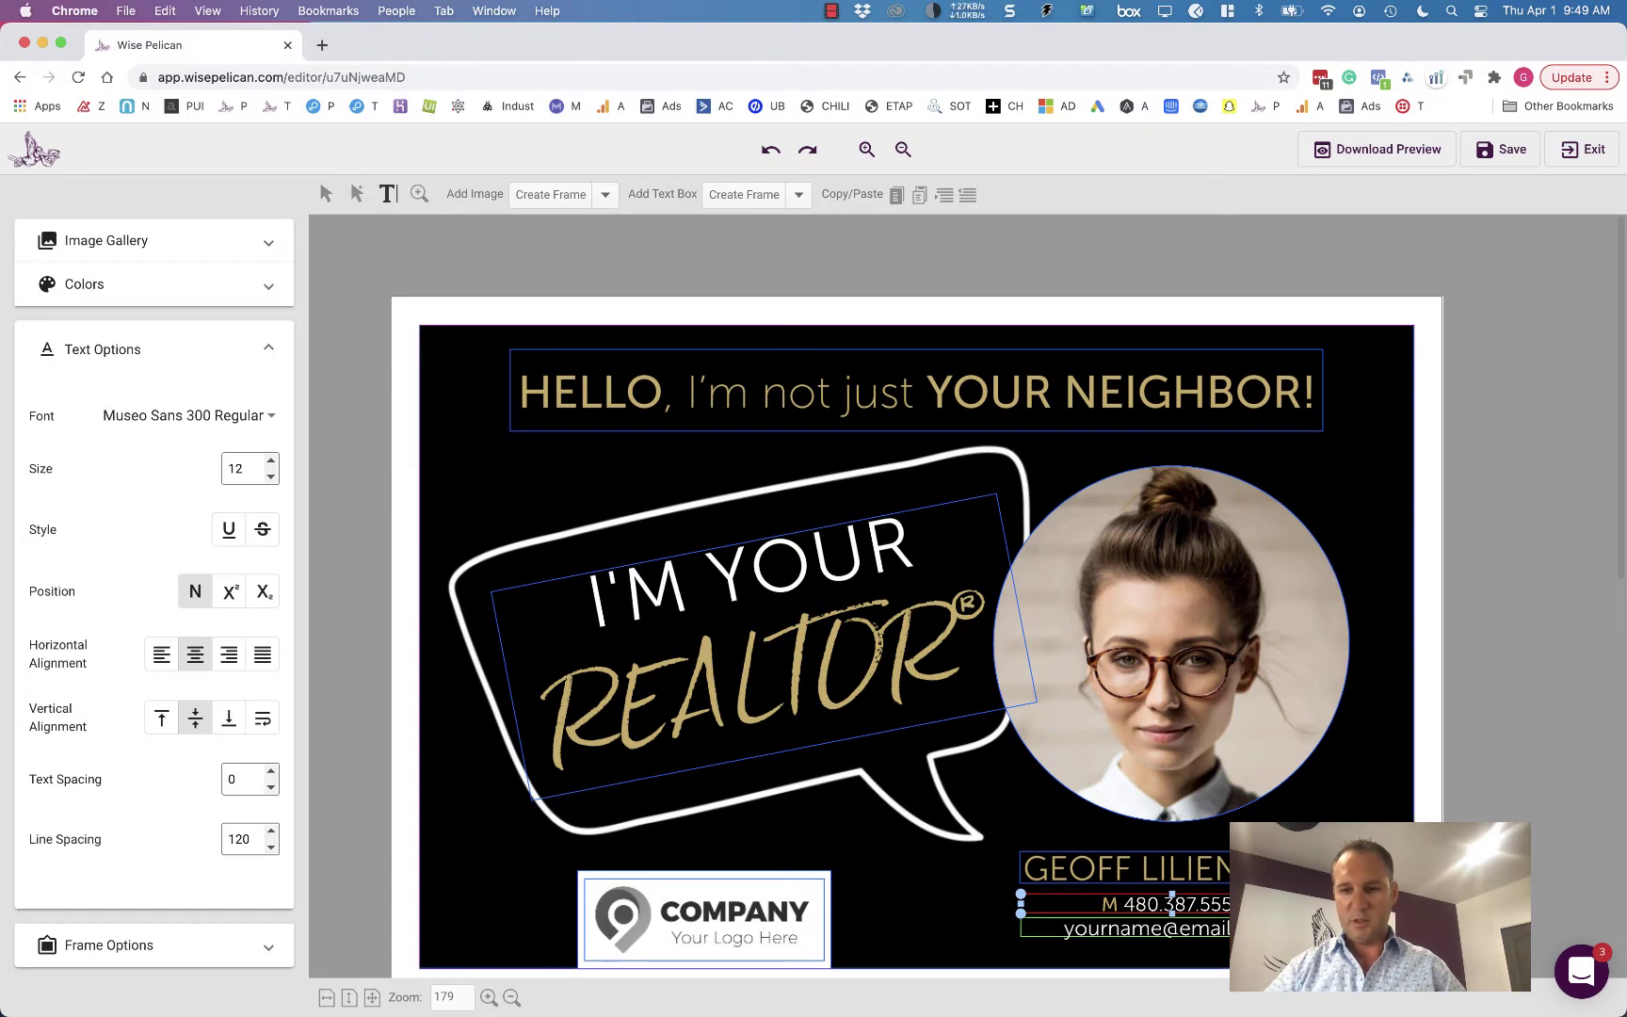
pyautogui.click(1147, 928)
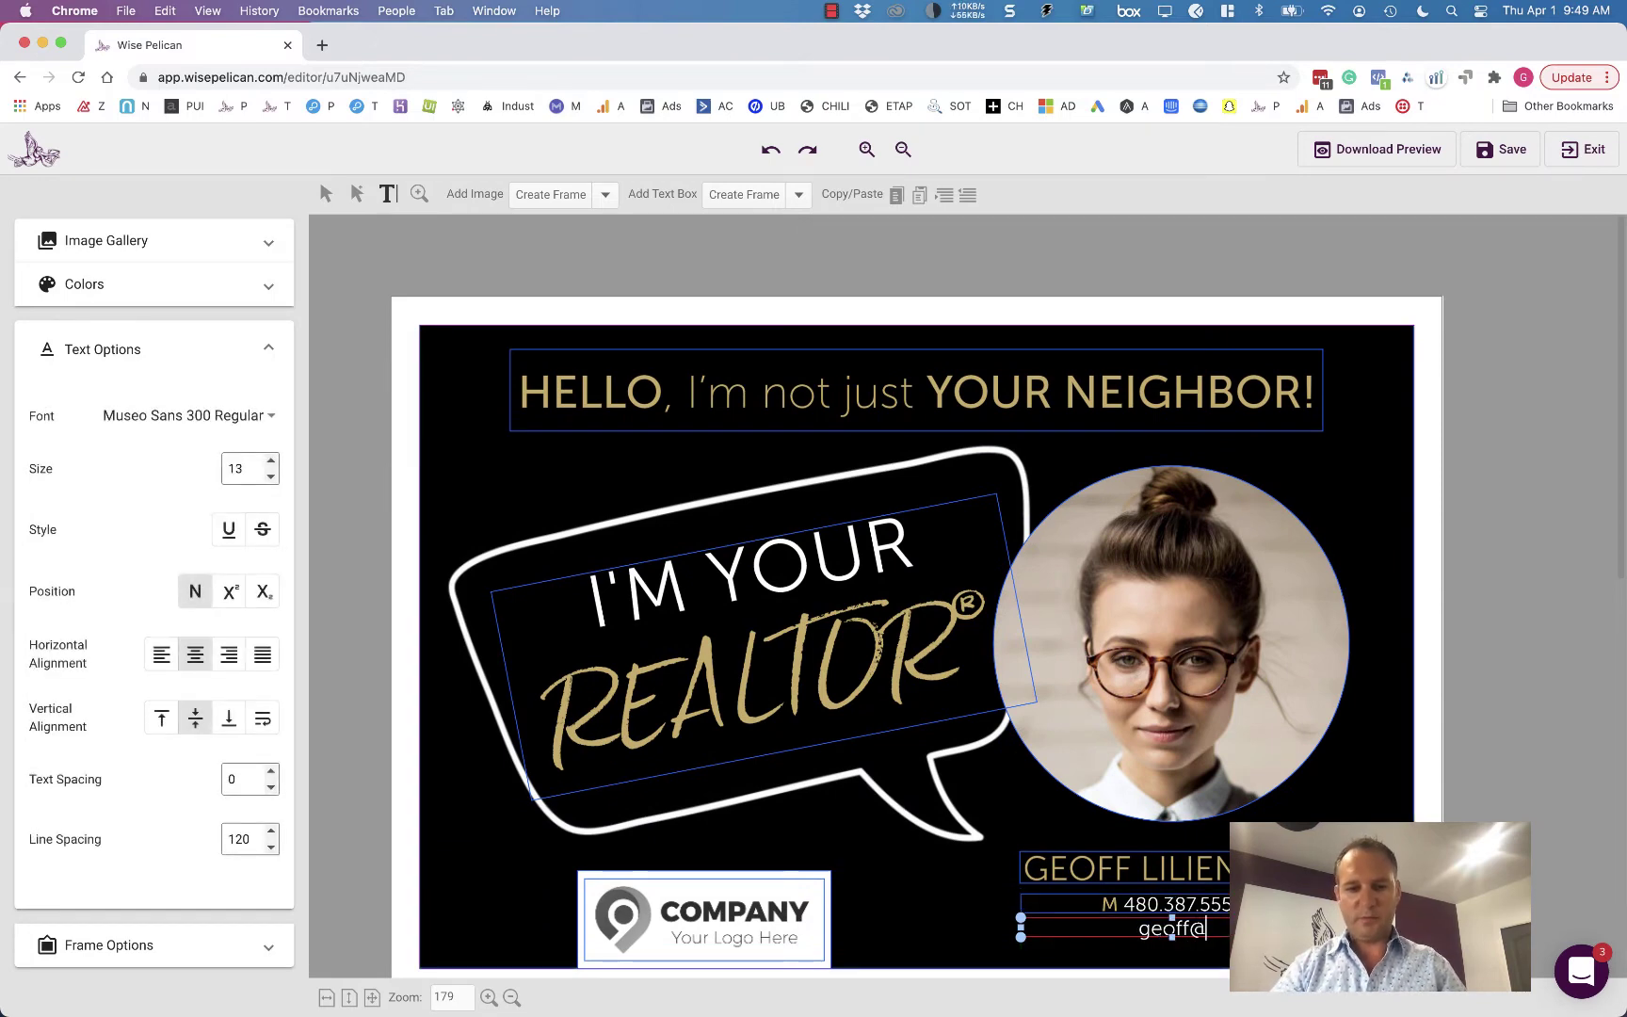
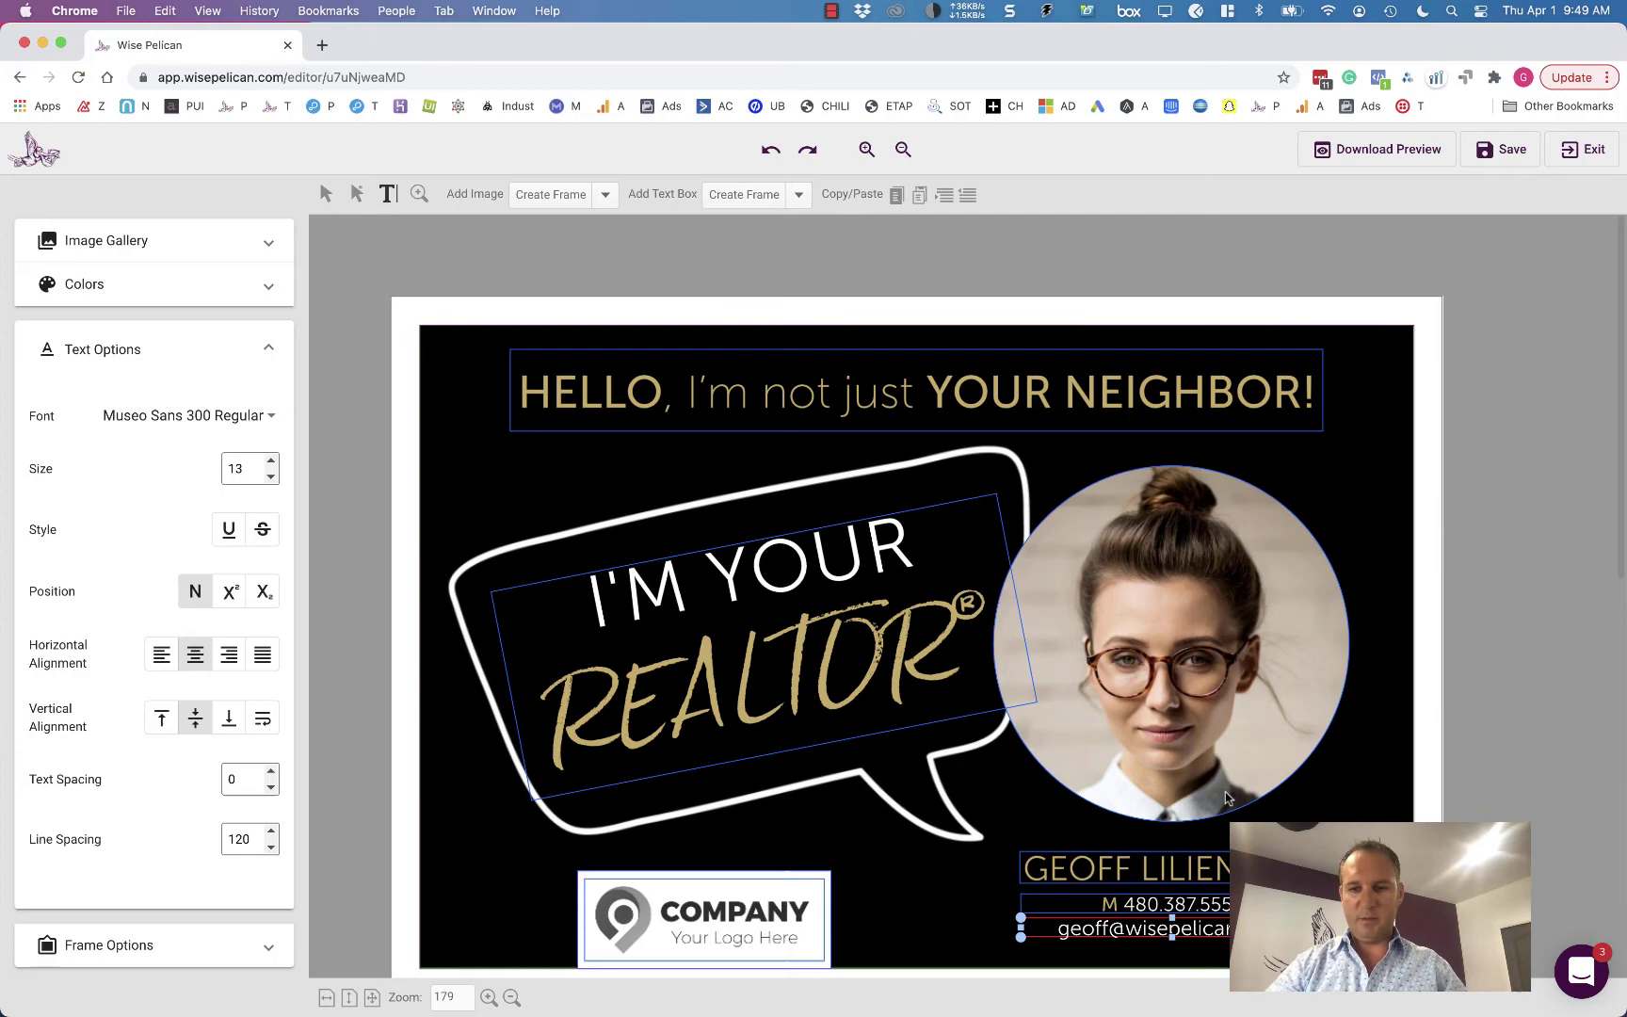
# - Replace the AMY WALTERS name on the back side with the realtor's full name
pyautogui.scroll(-5, 1227, 797)
pyautogui.scroll(-4, 1227, 797)
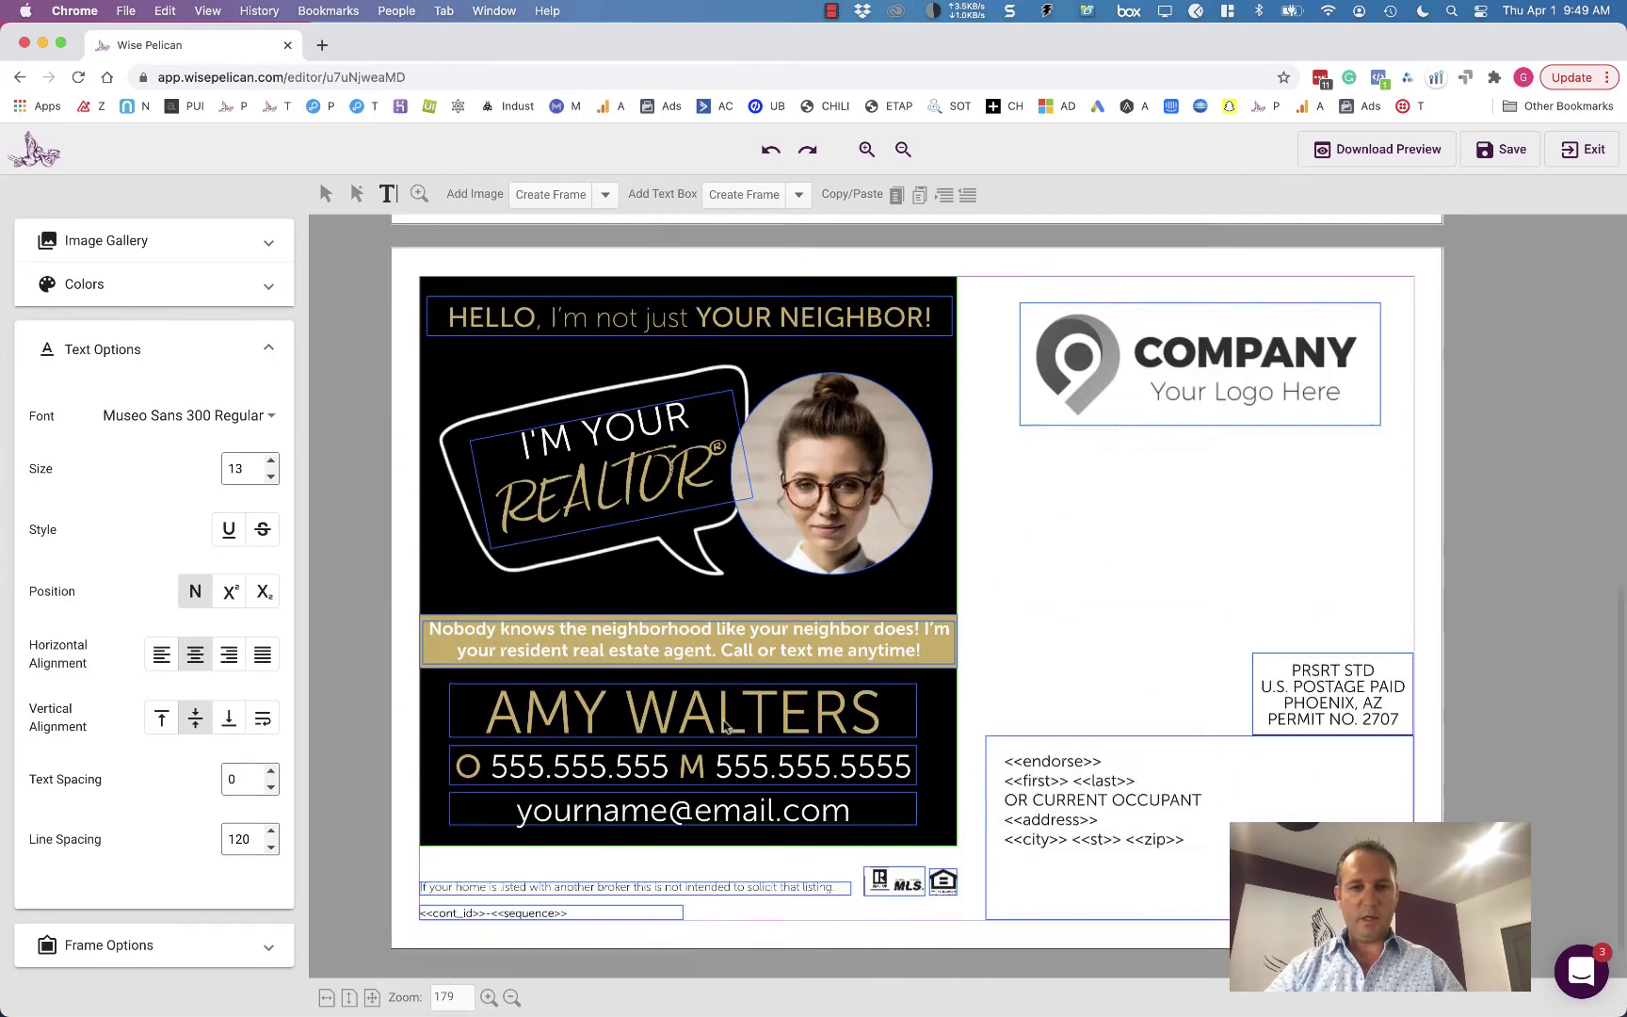
pyautogui.click(829, 665)
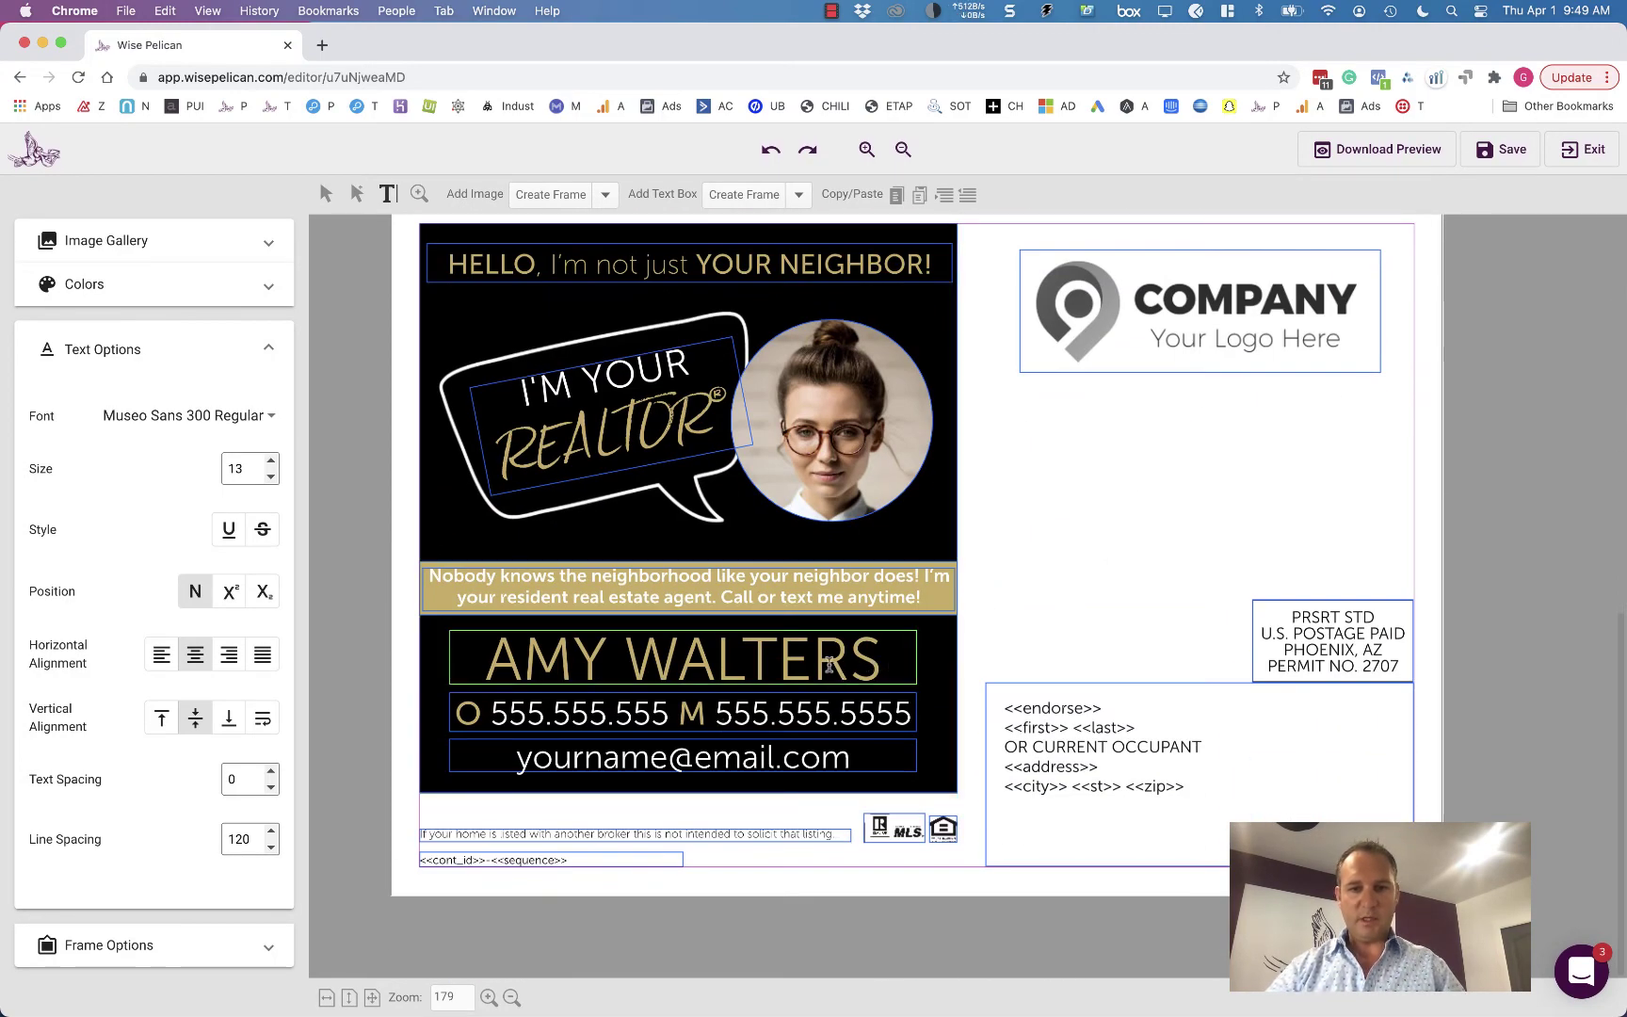
pyautogui.tripleClick(828, 665)
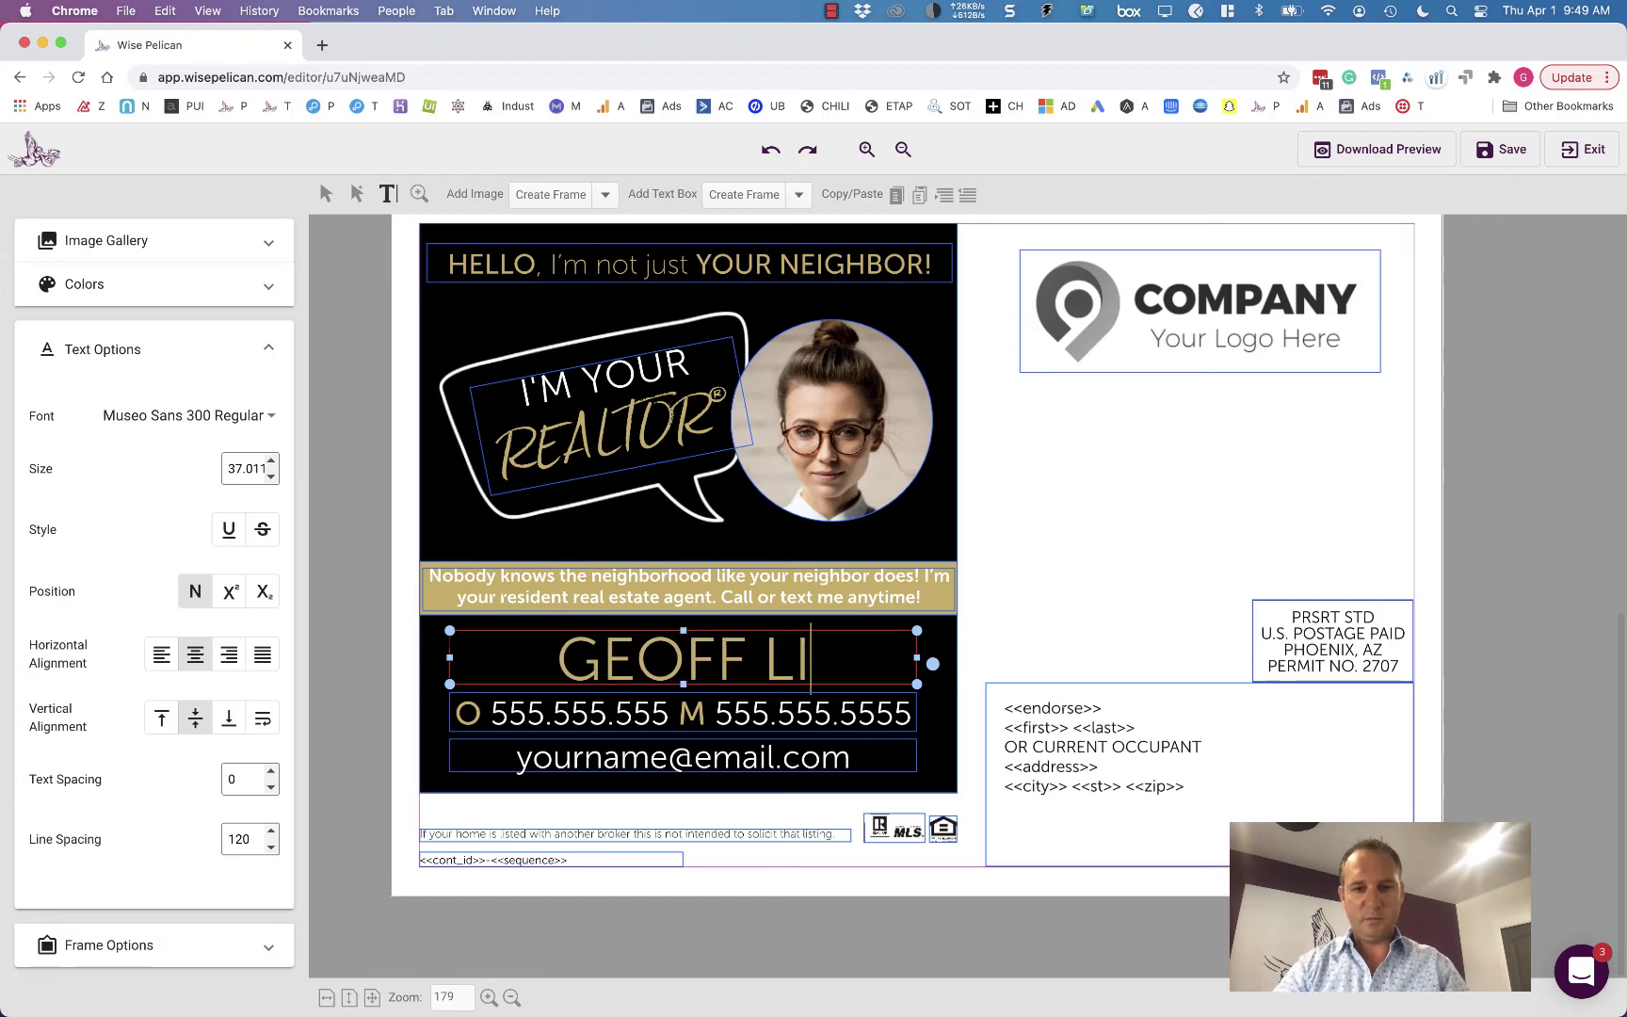
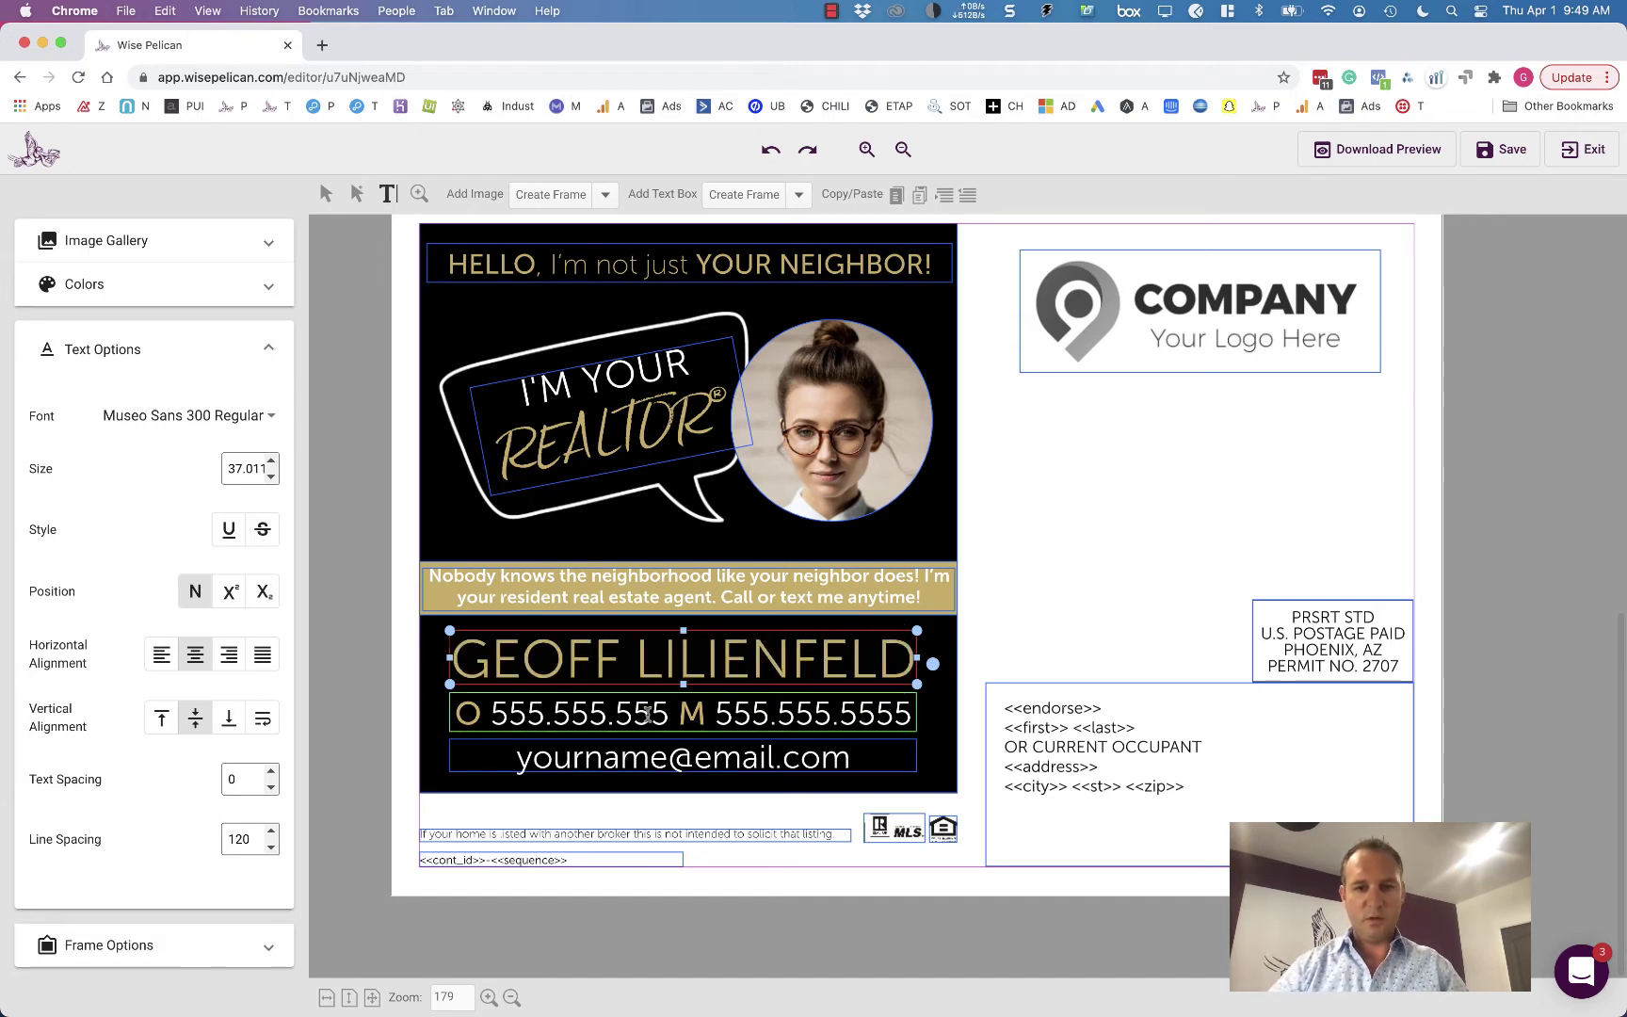
# - Remove the office number and replace the placeholder phone digits with the realtor's number
pyautogui.click(678, 715)
pyautogui.hotkey('shift', 'Home')
pyautogui.press('BackSpace')
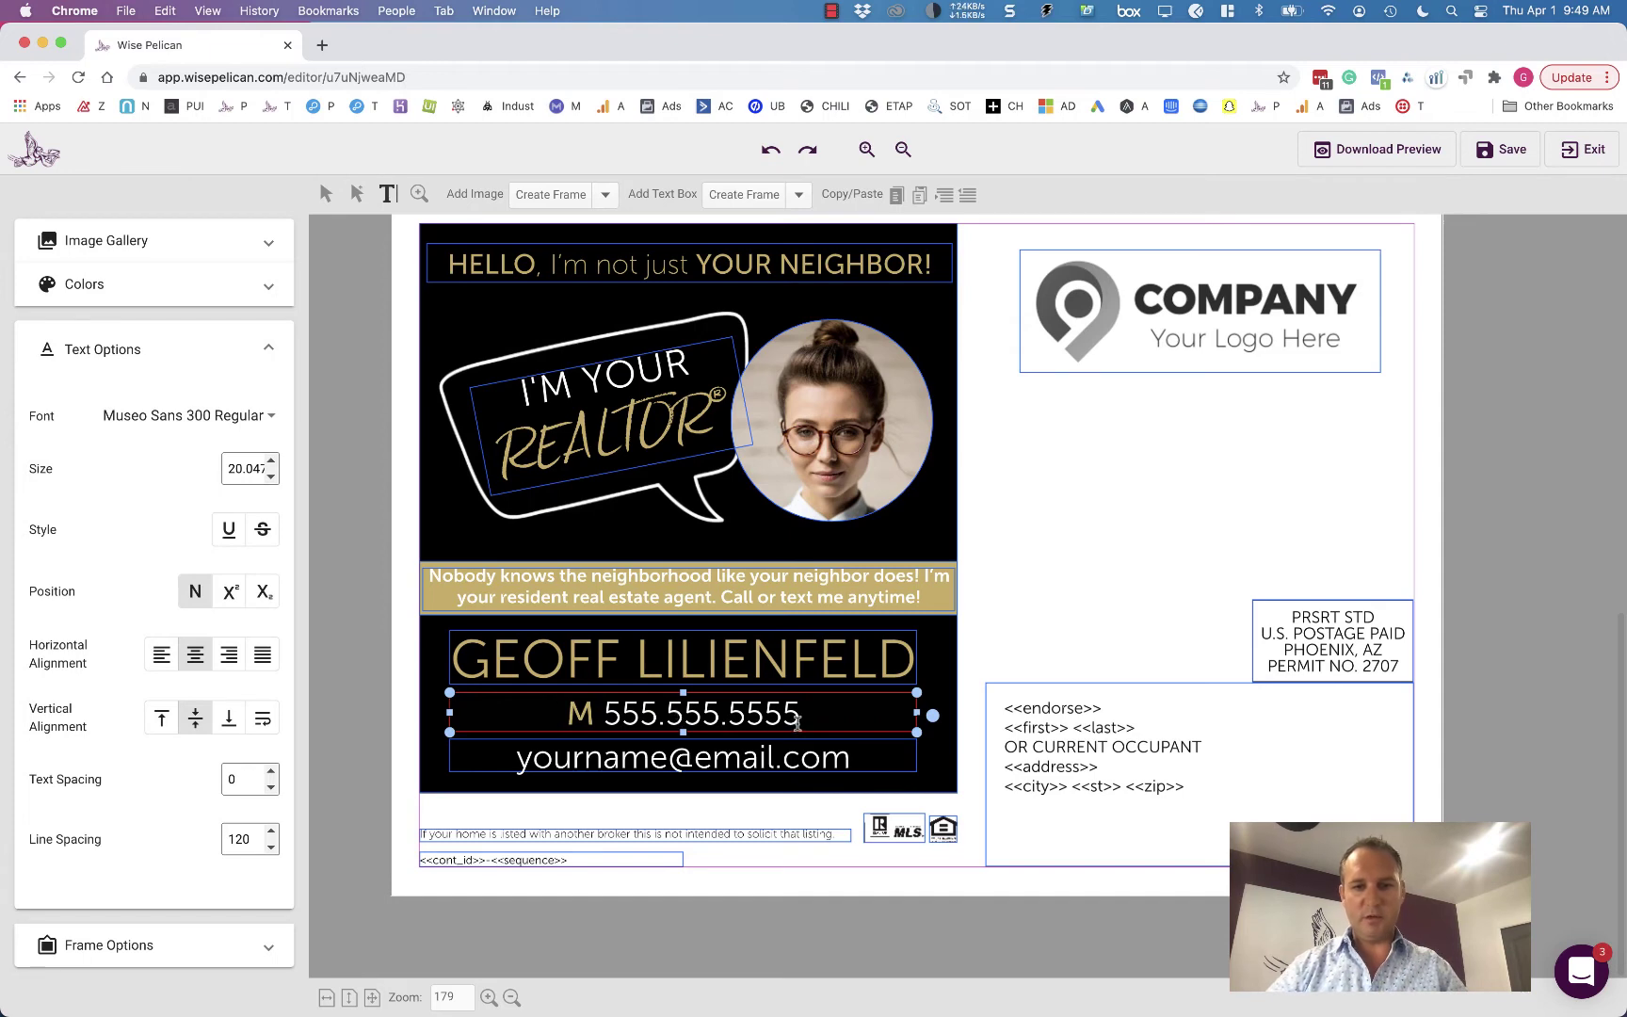
pyautogui.moveTo(804, 716); pyautogui.dragTo(613, 712)
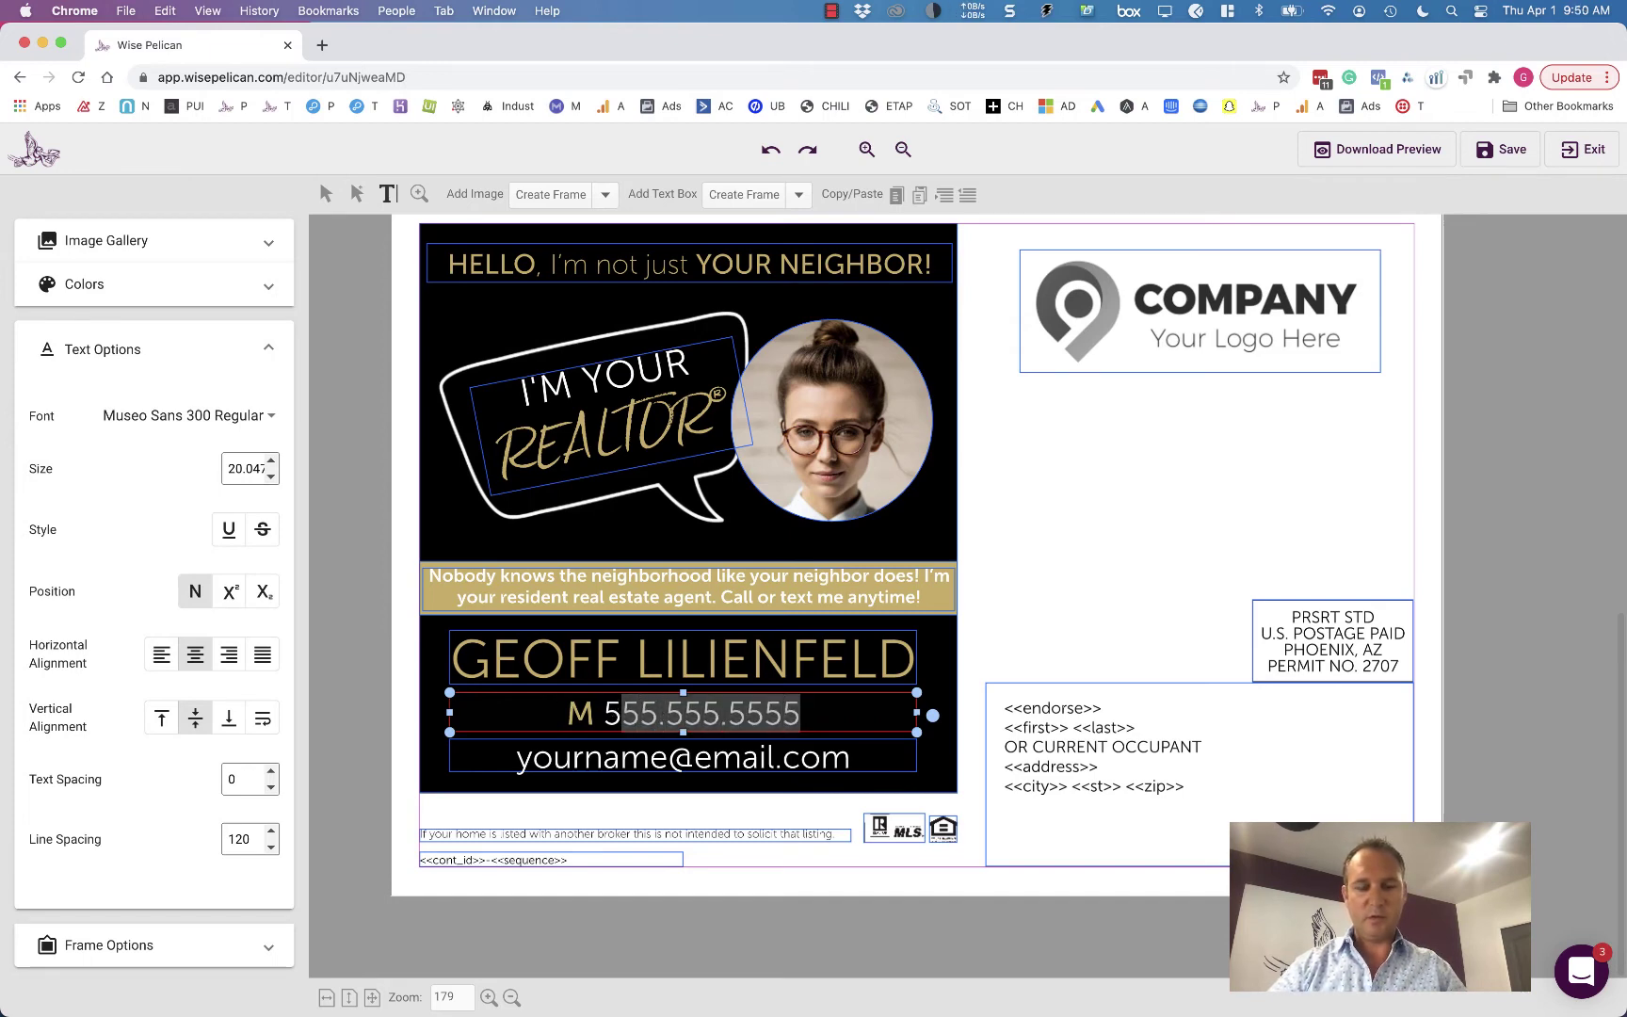
pyautogui.press('BackSpace')
pyautogui.press('BackSpace')
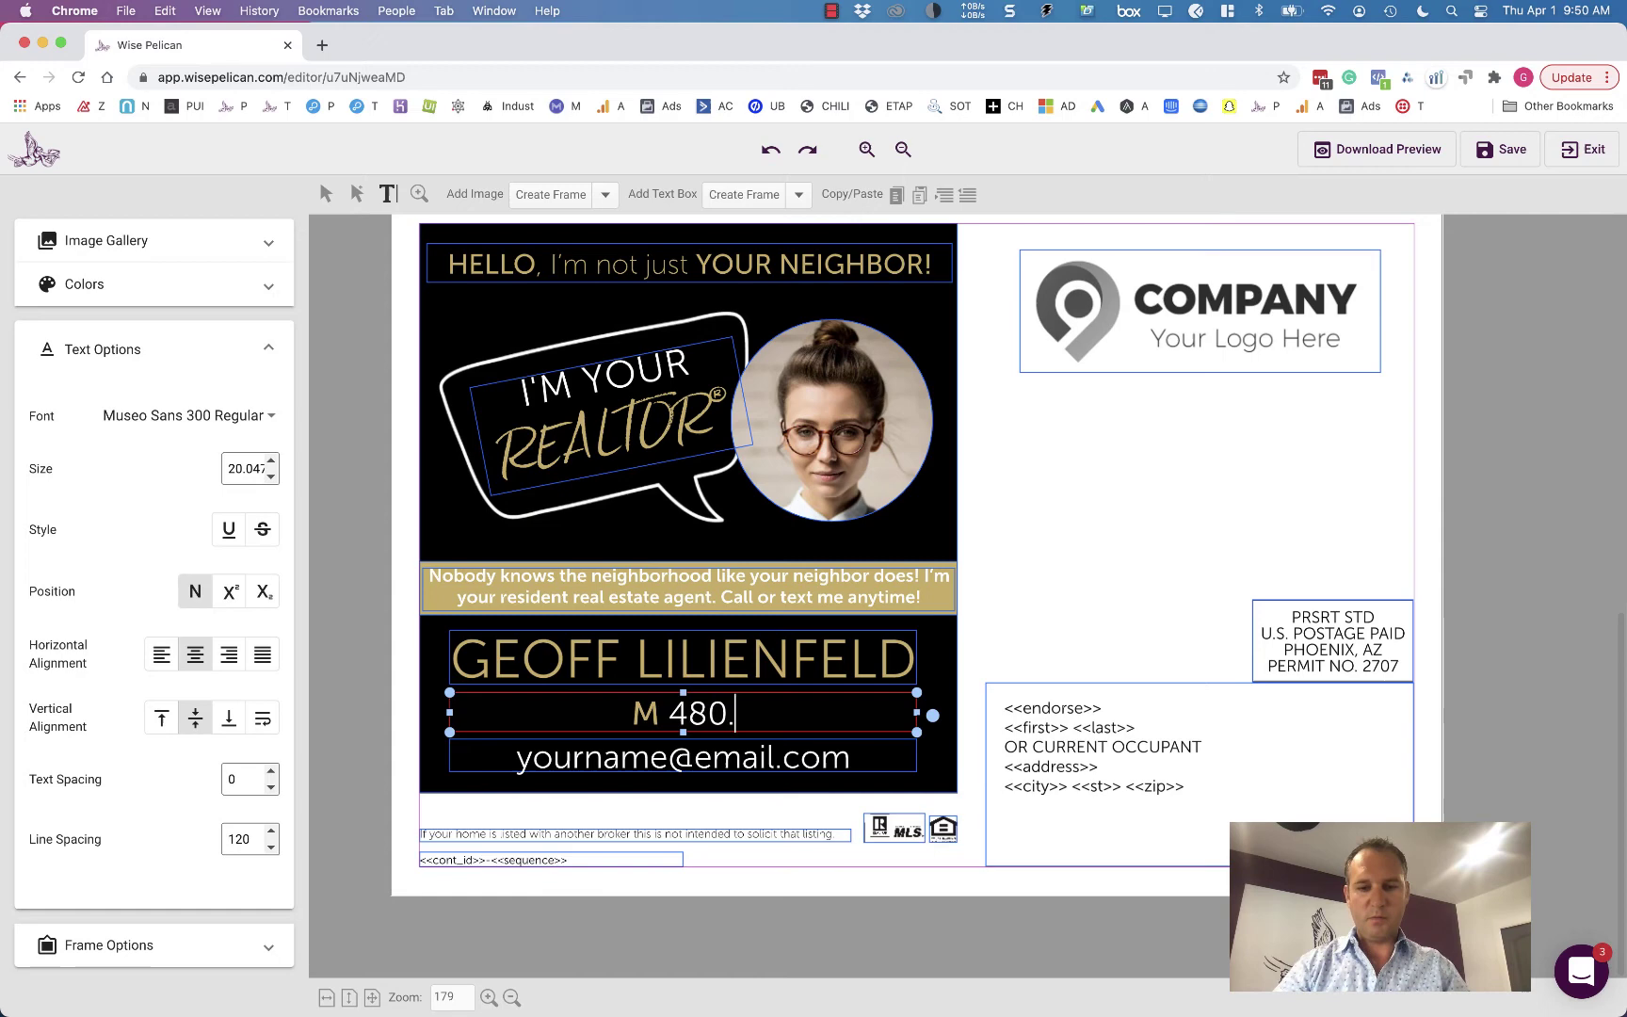
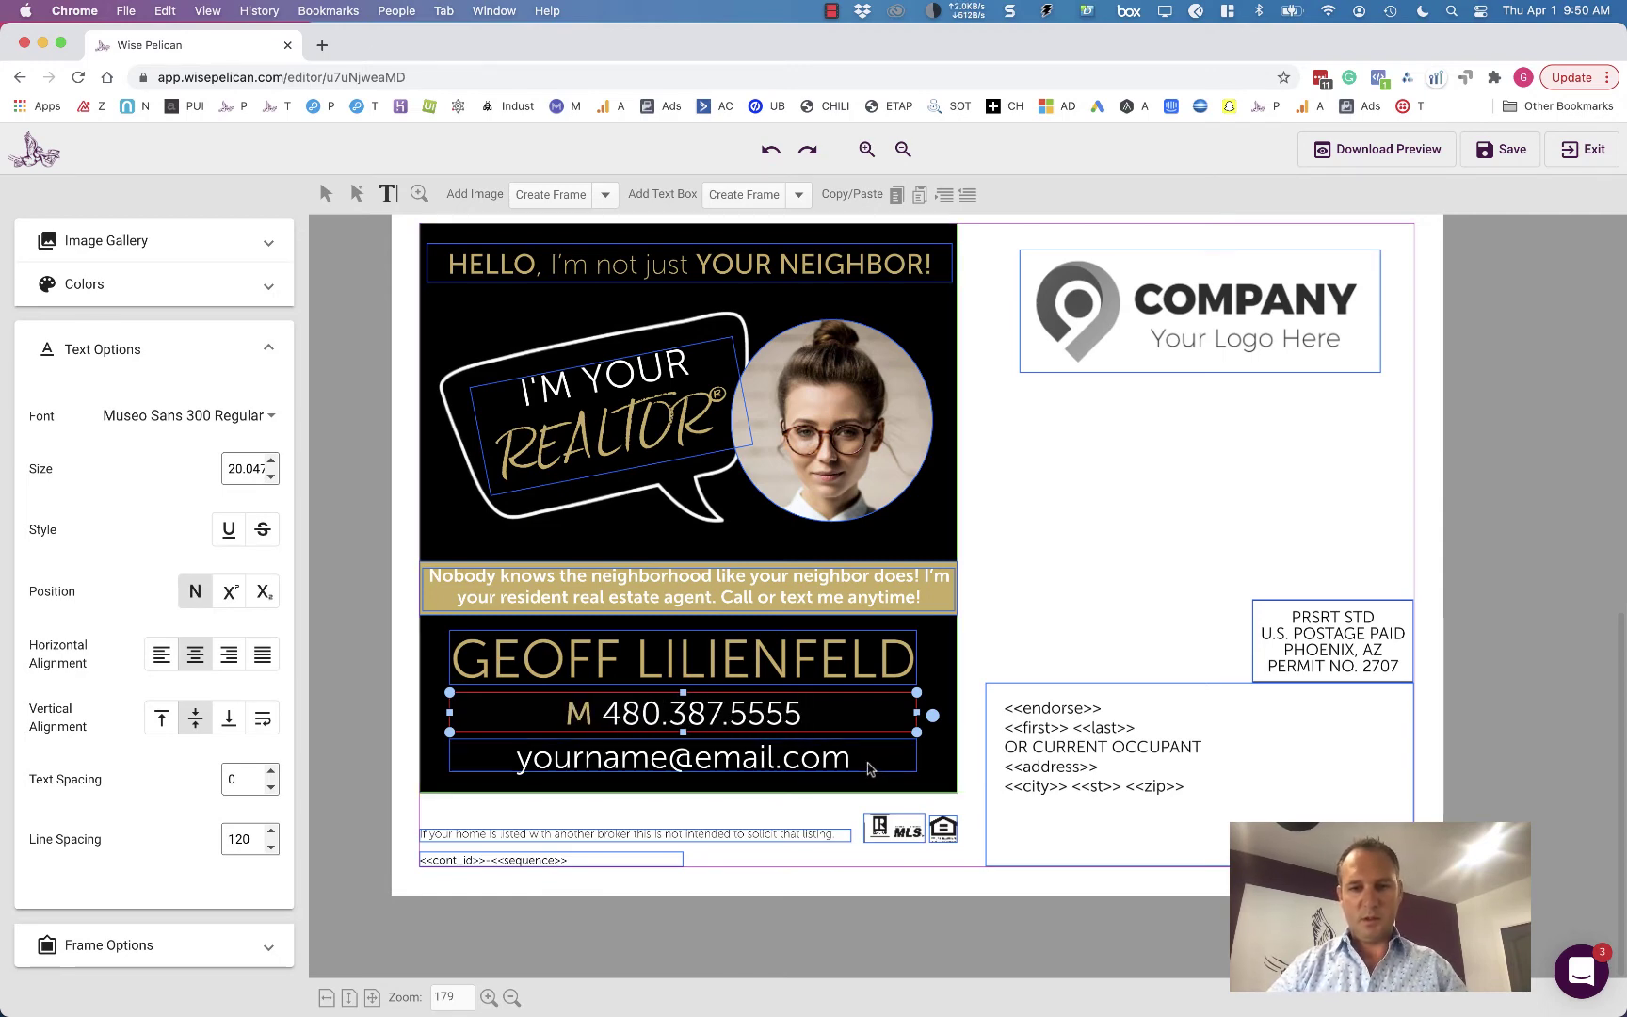
pyautogui.click(867, 768)
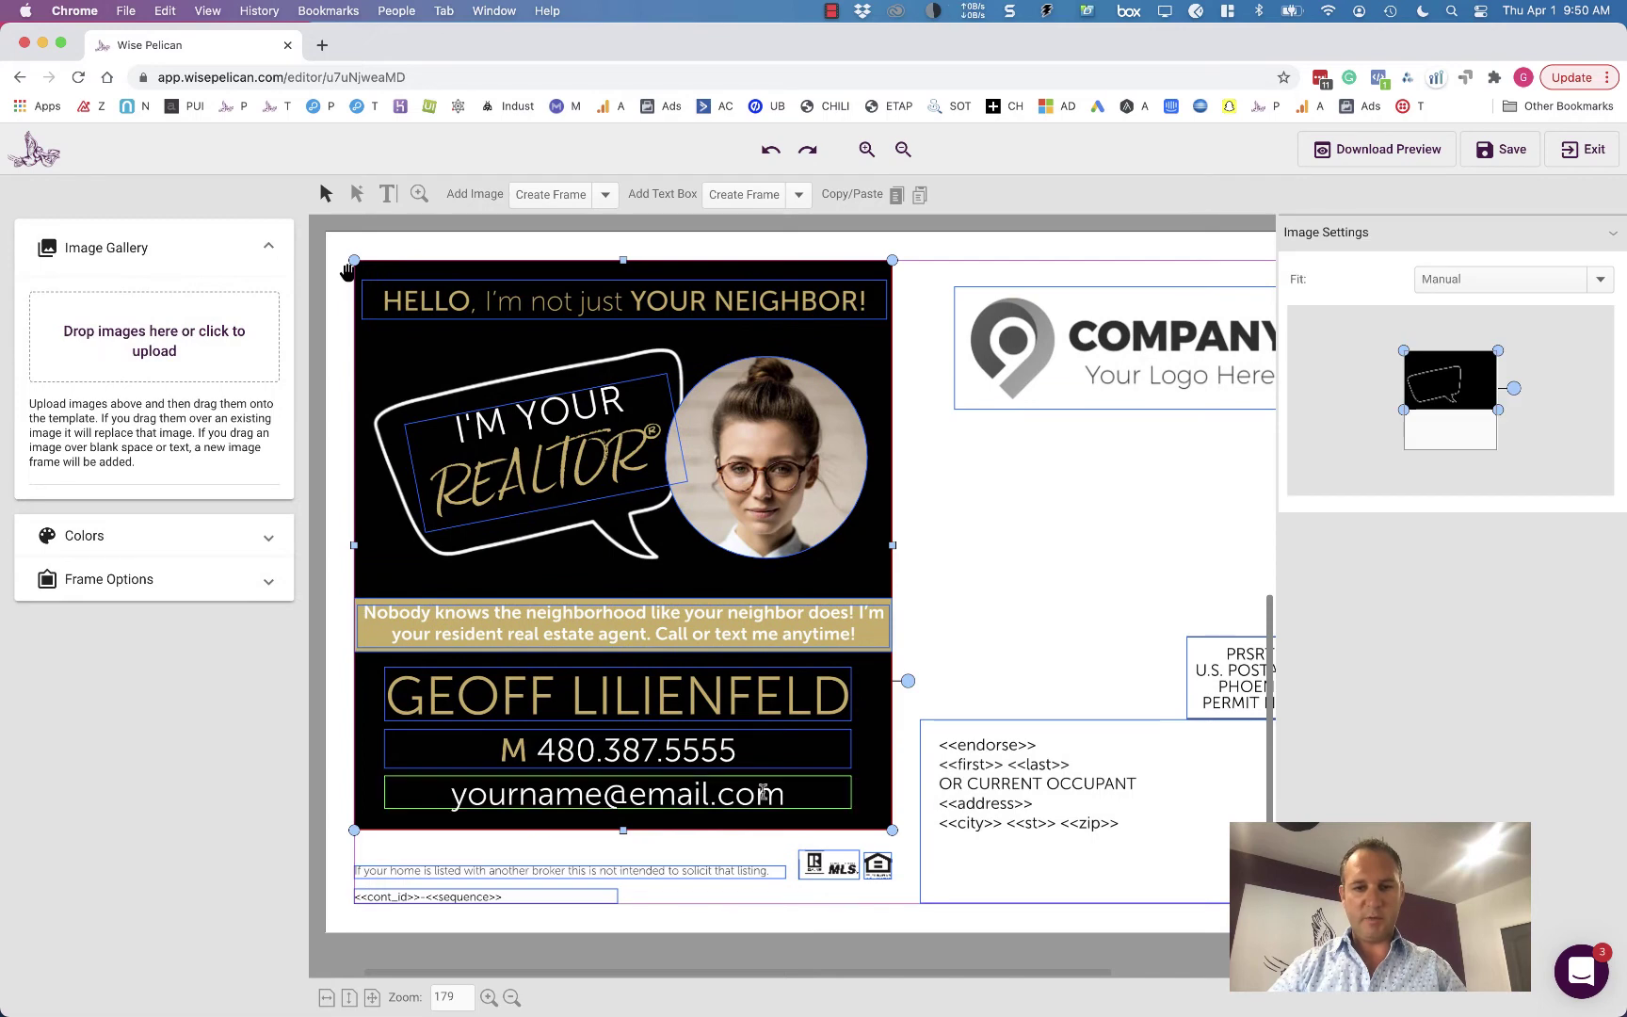
# - Replace the placeholder email with the realtor's wisepelican.com address, fixing typos
pyautogui.tripleClick(755, 799)
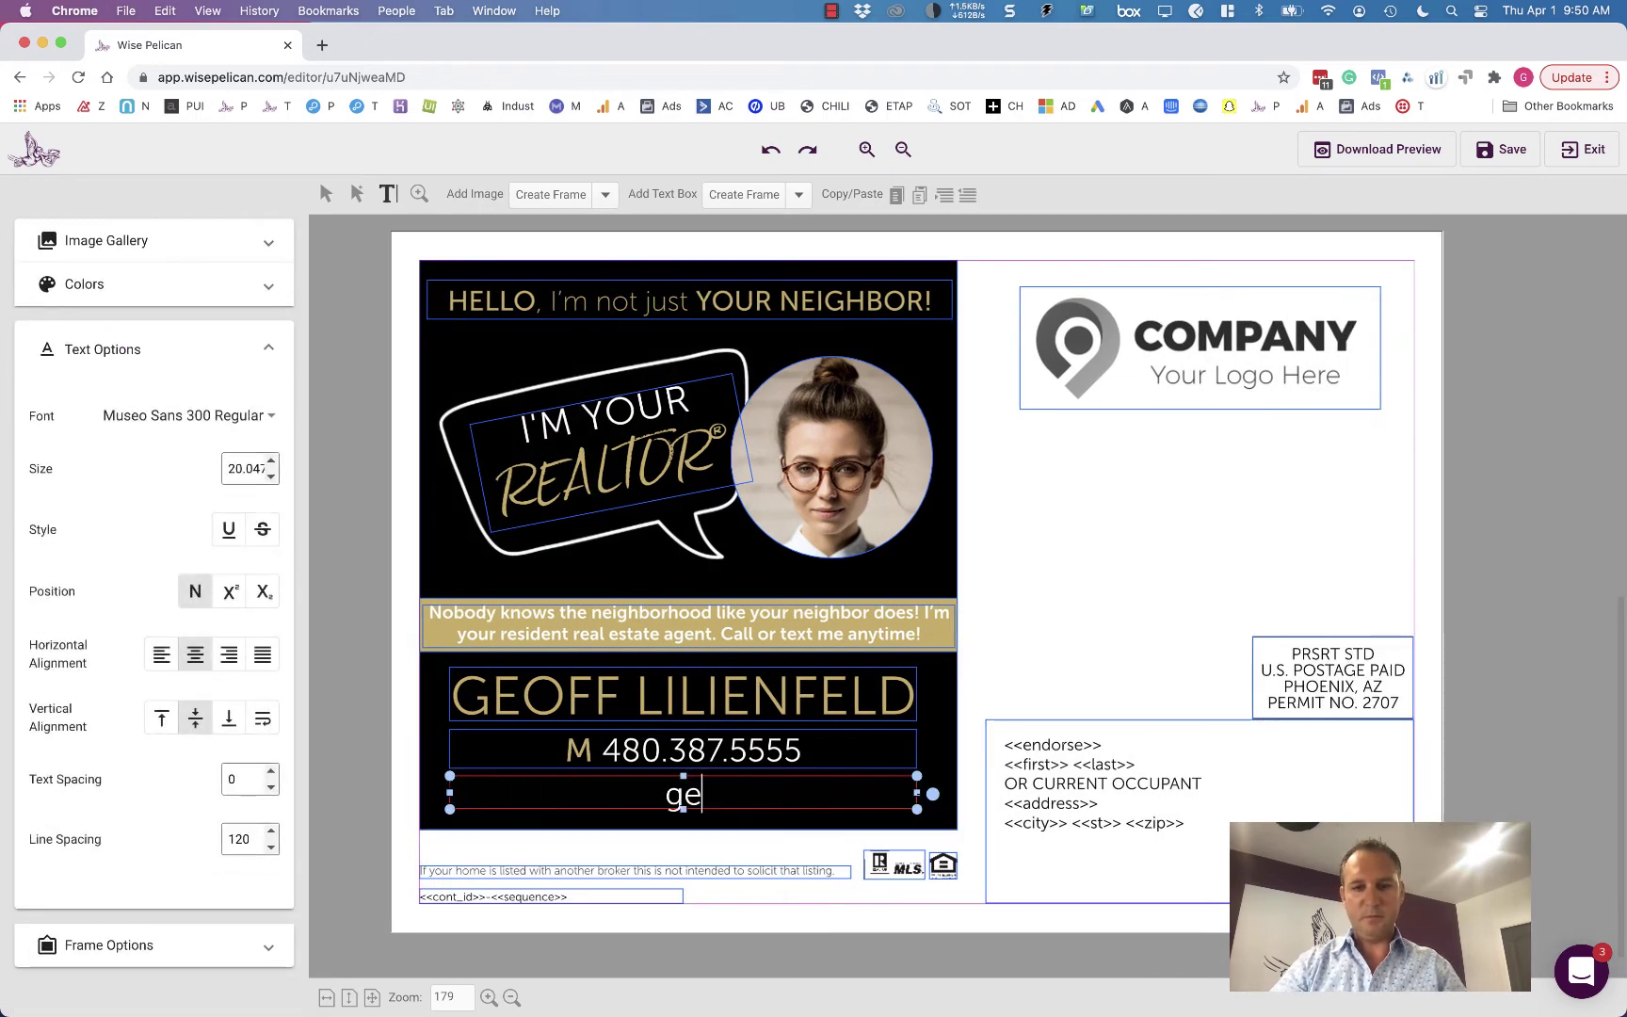
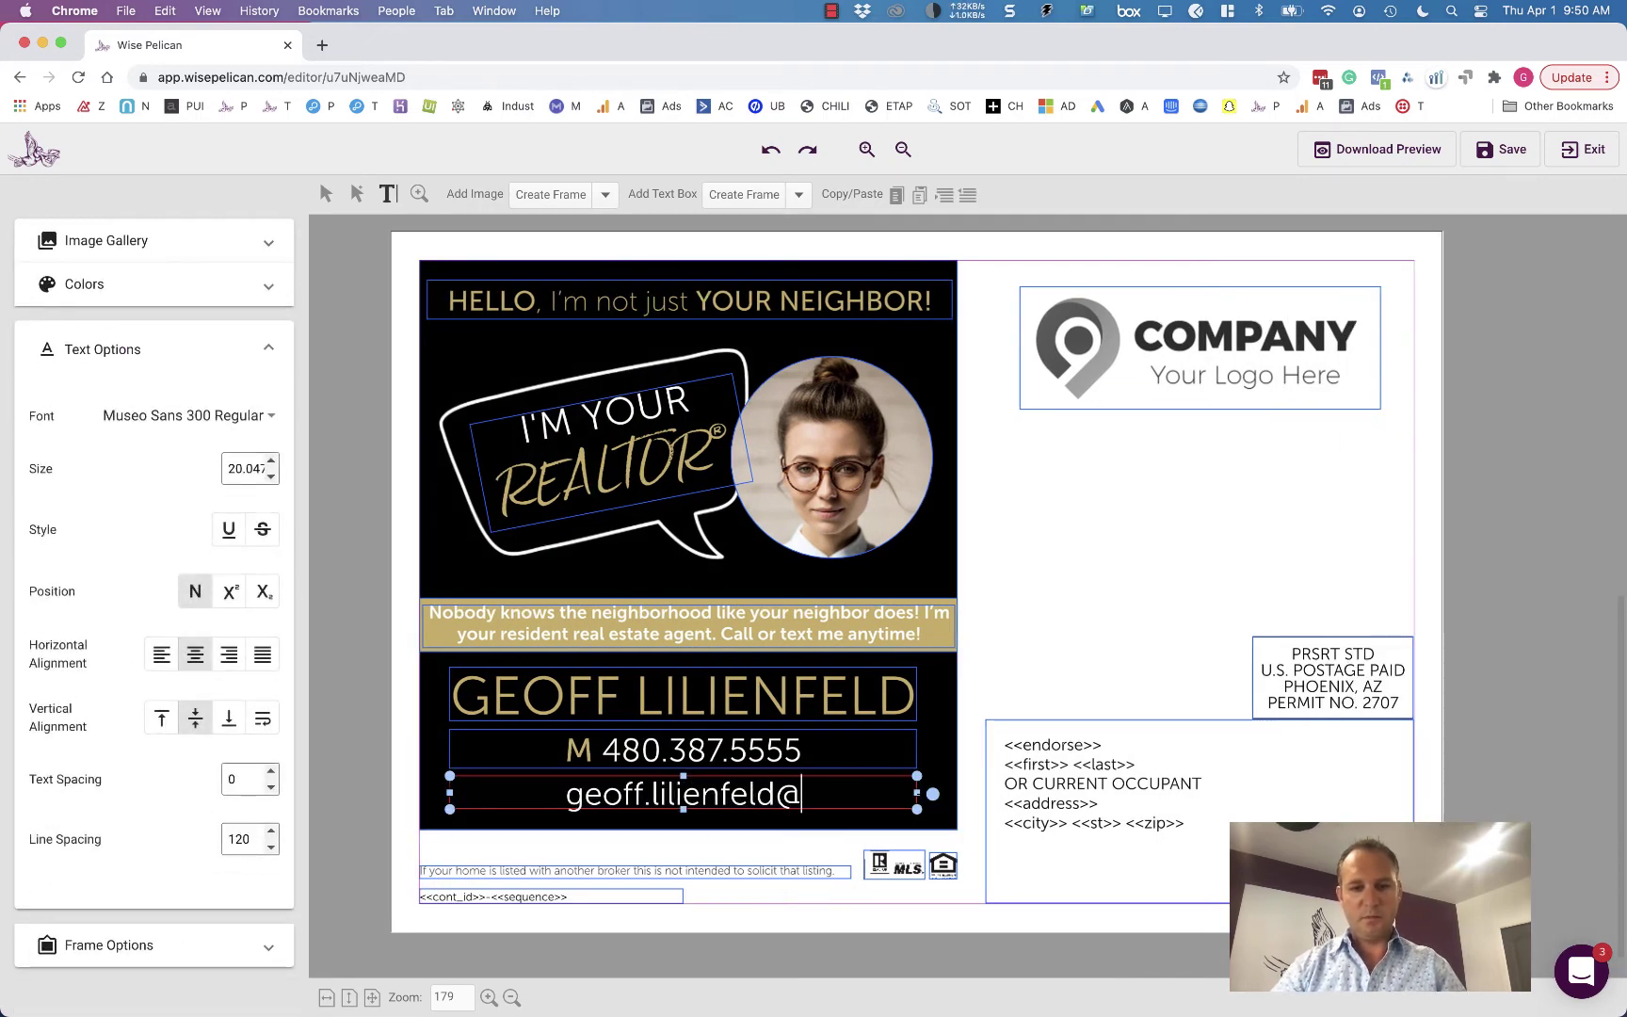
pyautogui.hotkey('ctrl', 'a')
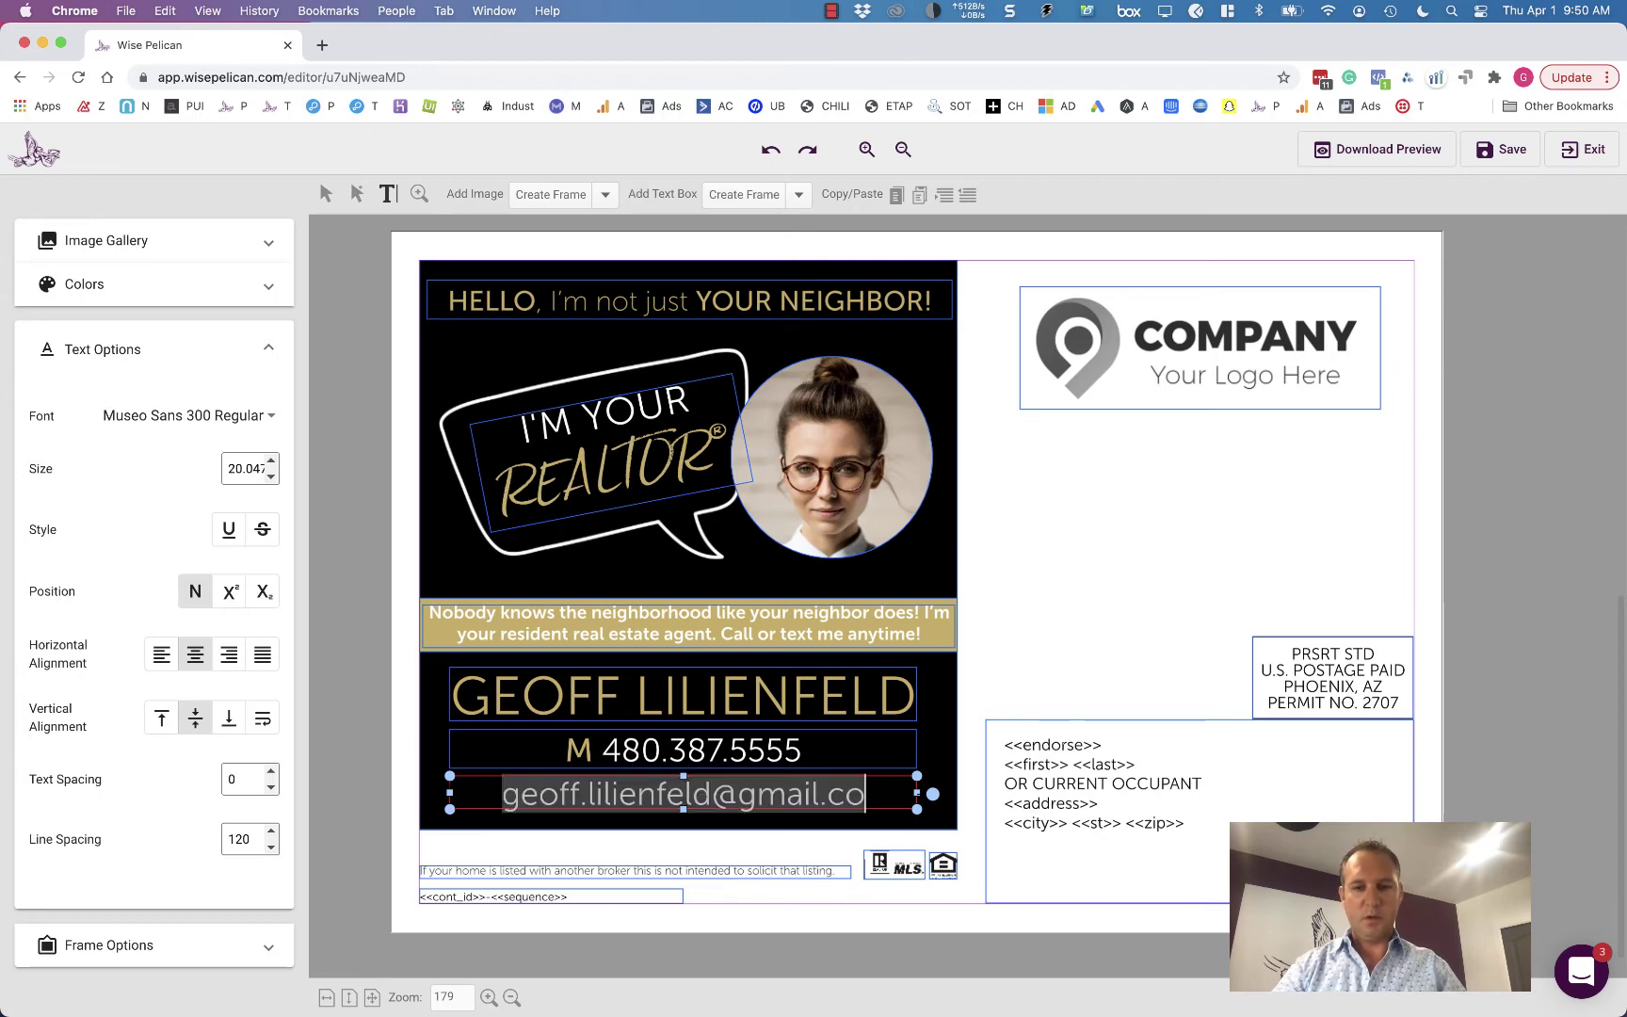
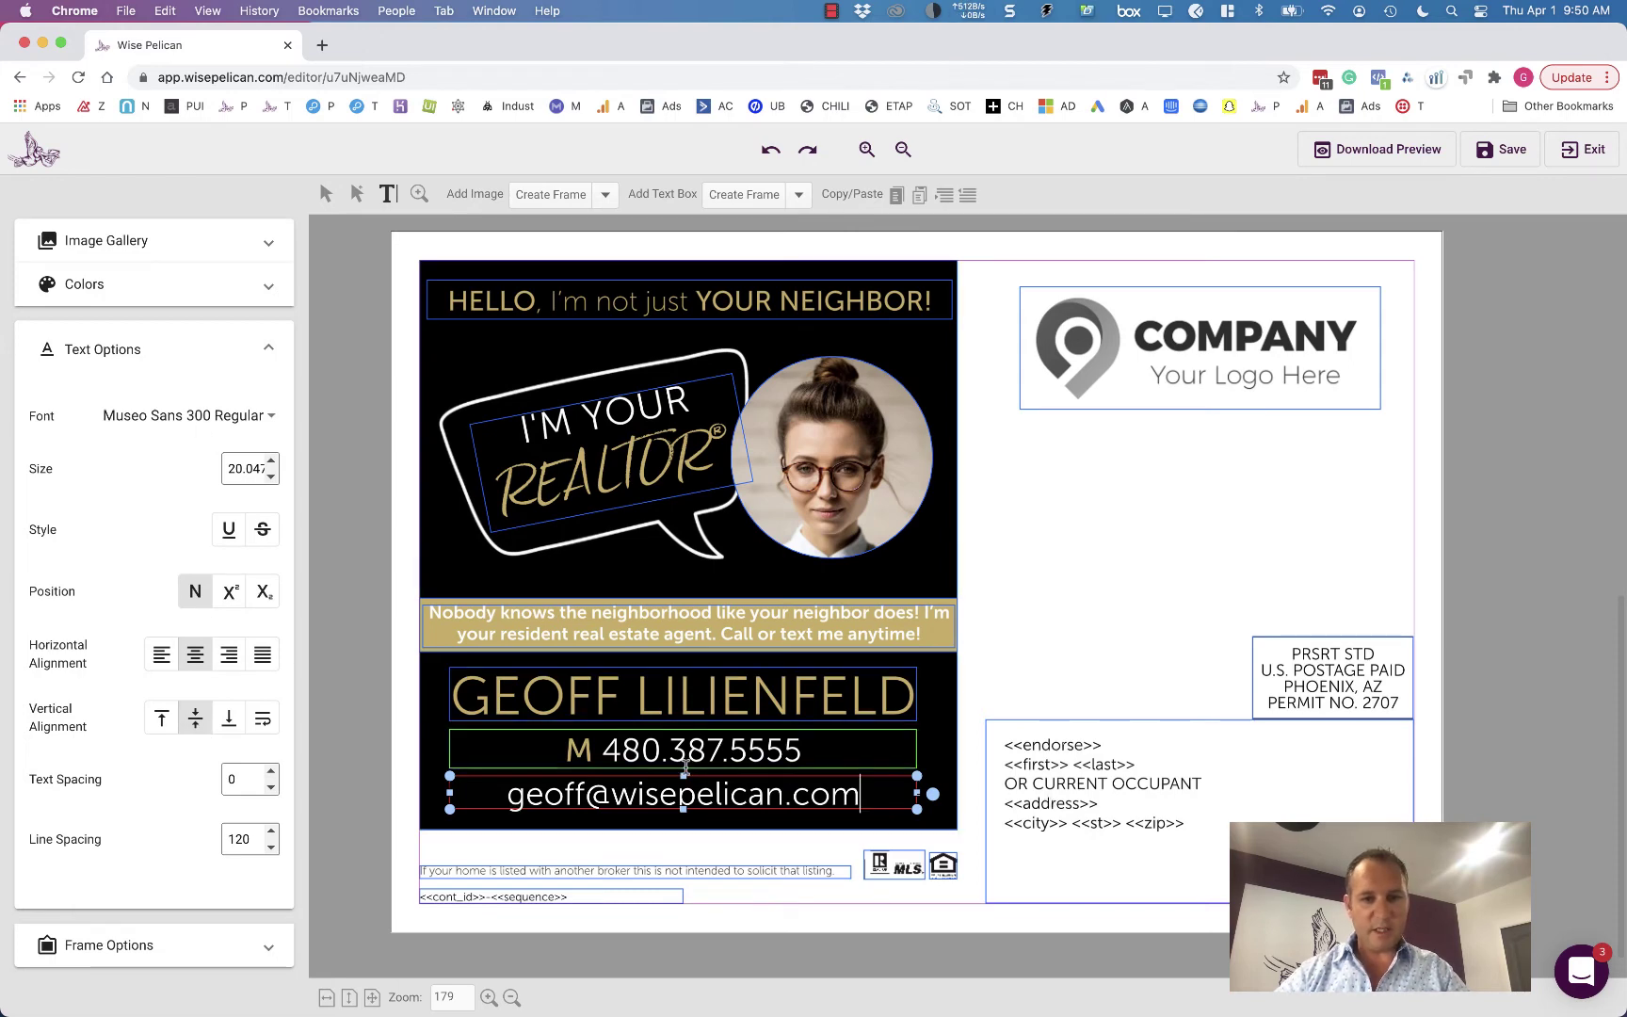
# - Toggle the email text to left alignment and back to centred
pyautogui.moveTo(873, 792); pyautogui.dragTo(499, 796)
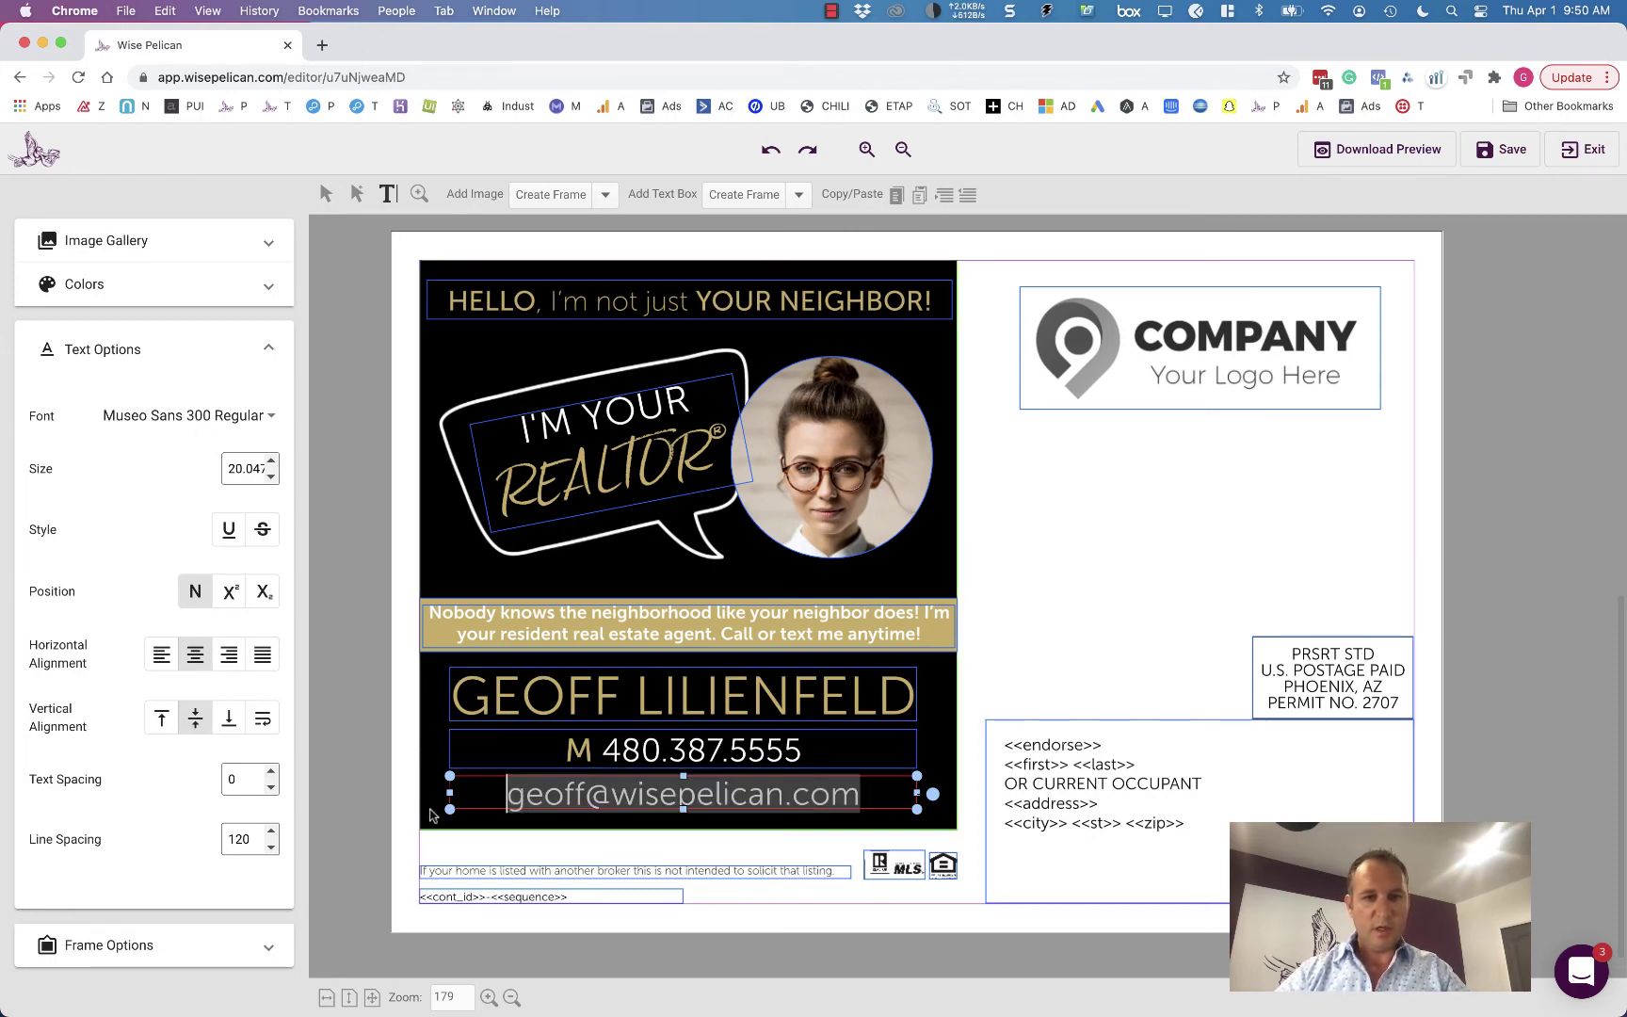
pyautogui.click(162, 656)
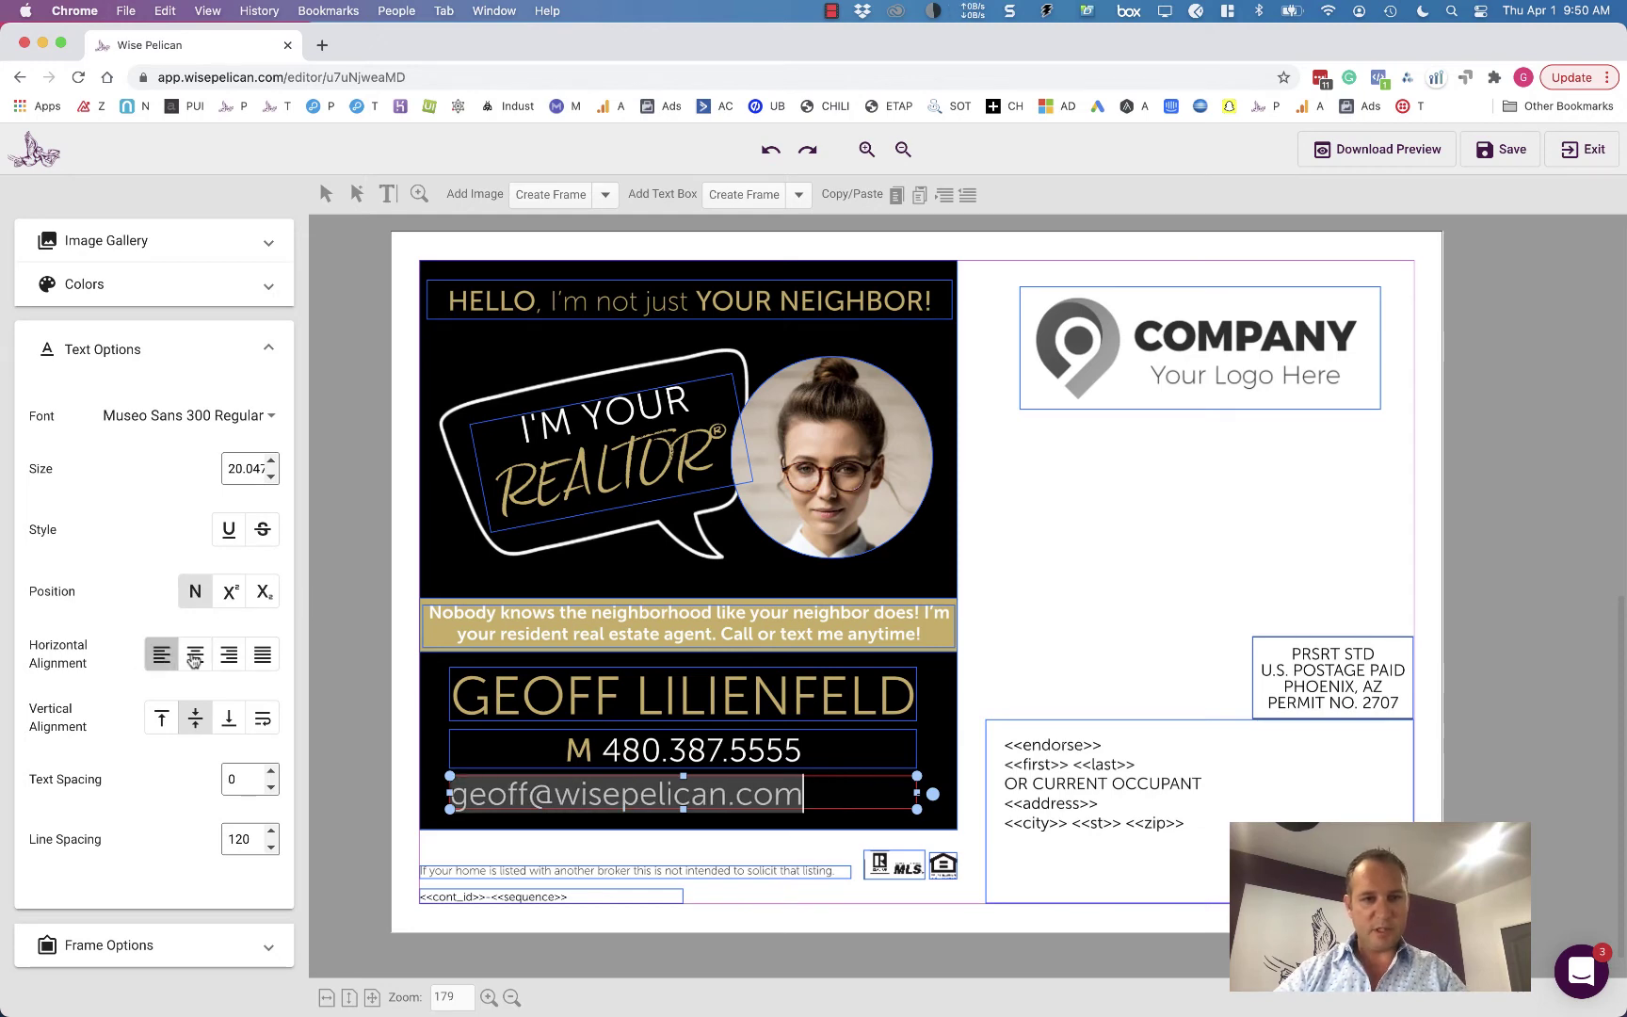
pyautogui.press('super+e')
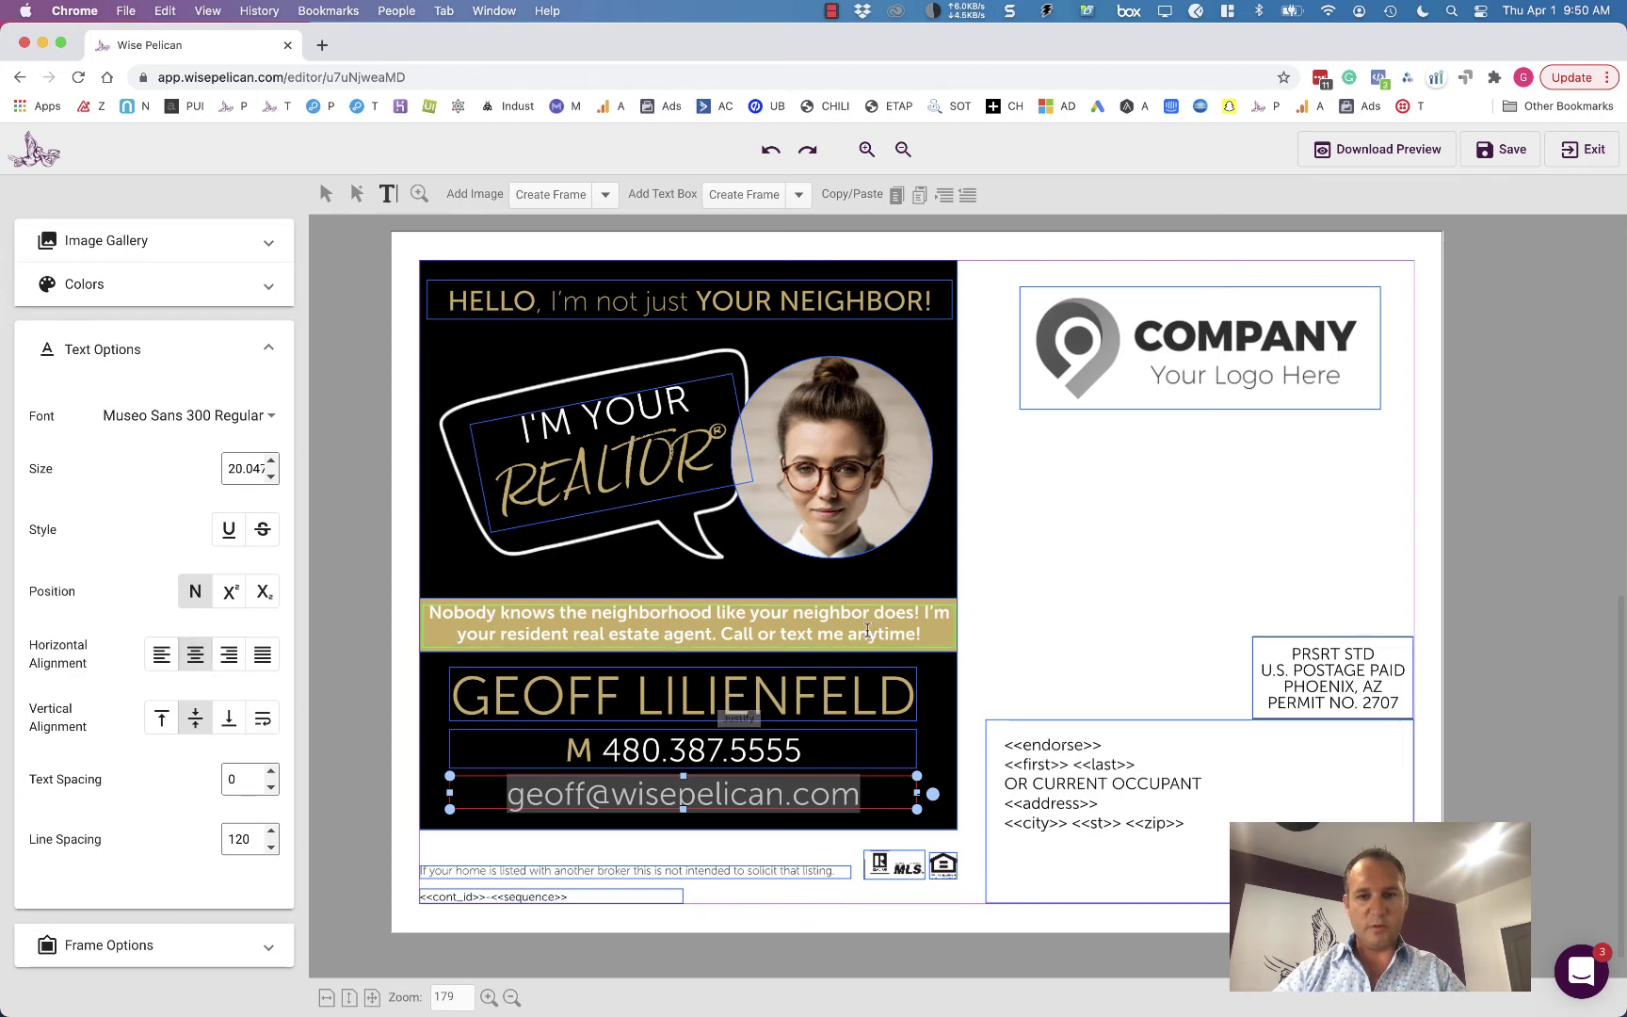
# - Color the phone number digits pink using the Text color swatches
pyautogui.click(419, 617)
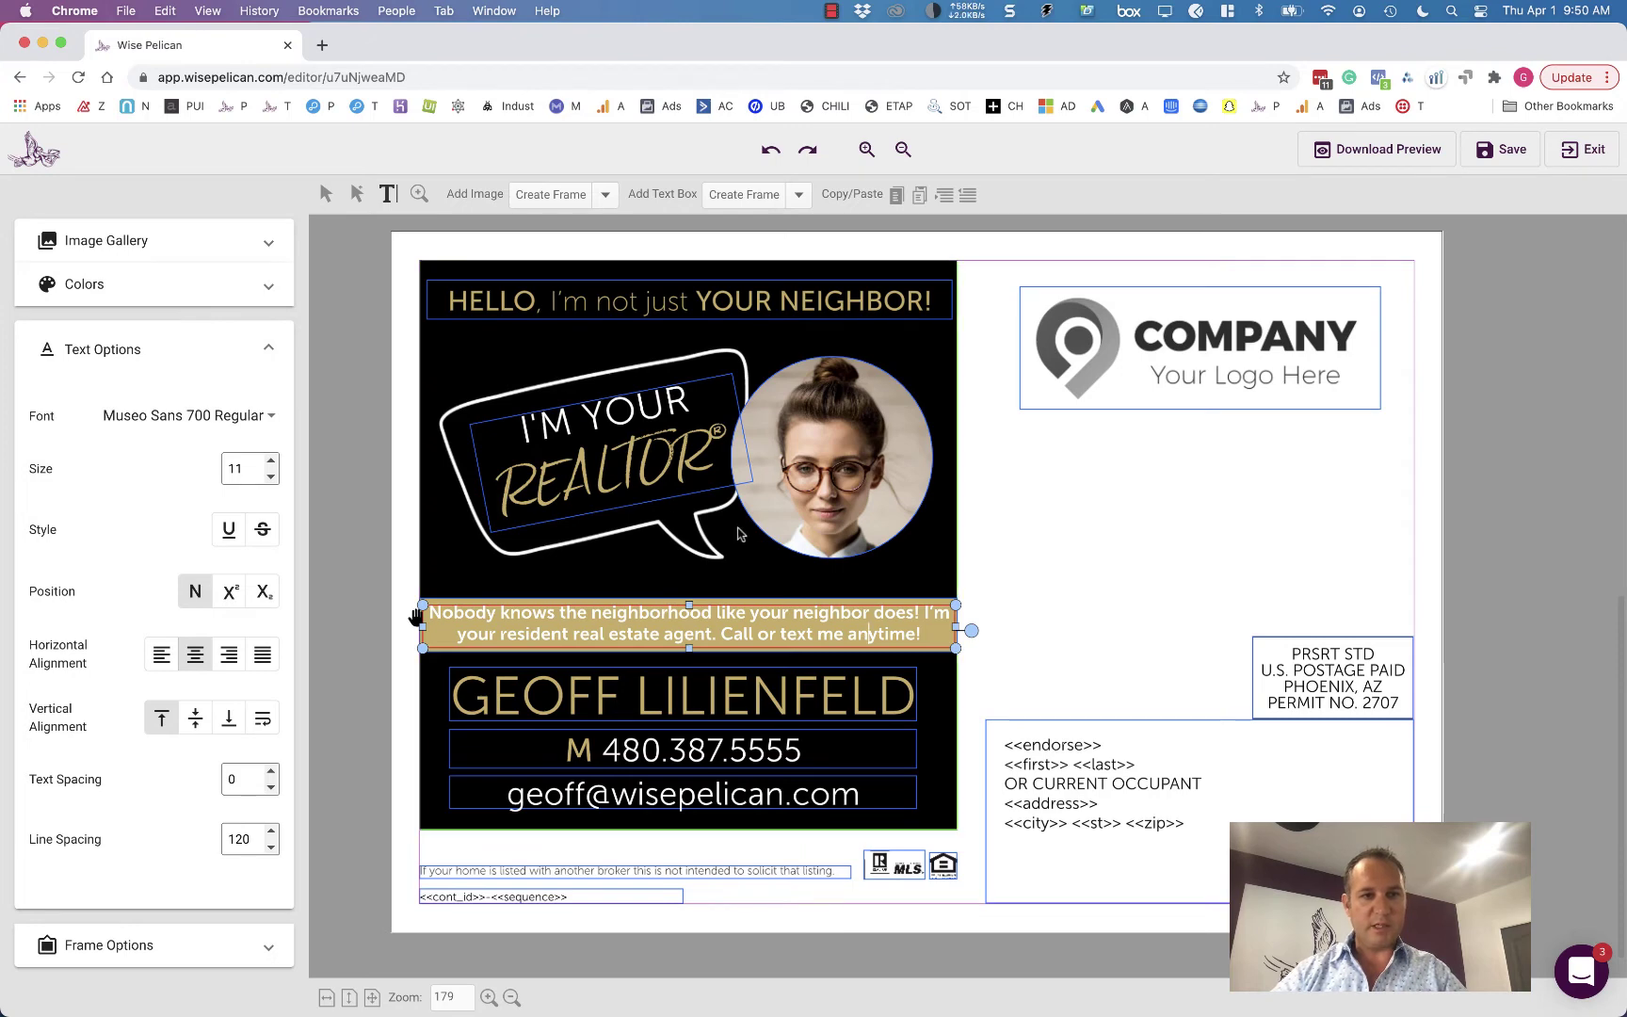
pyautogui.click(191, 295)
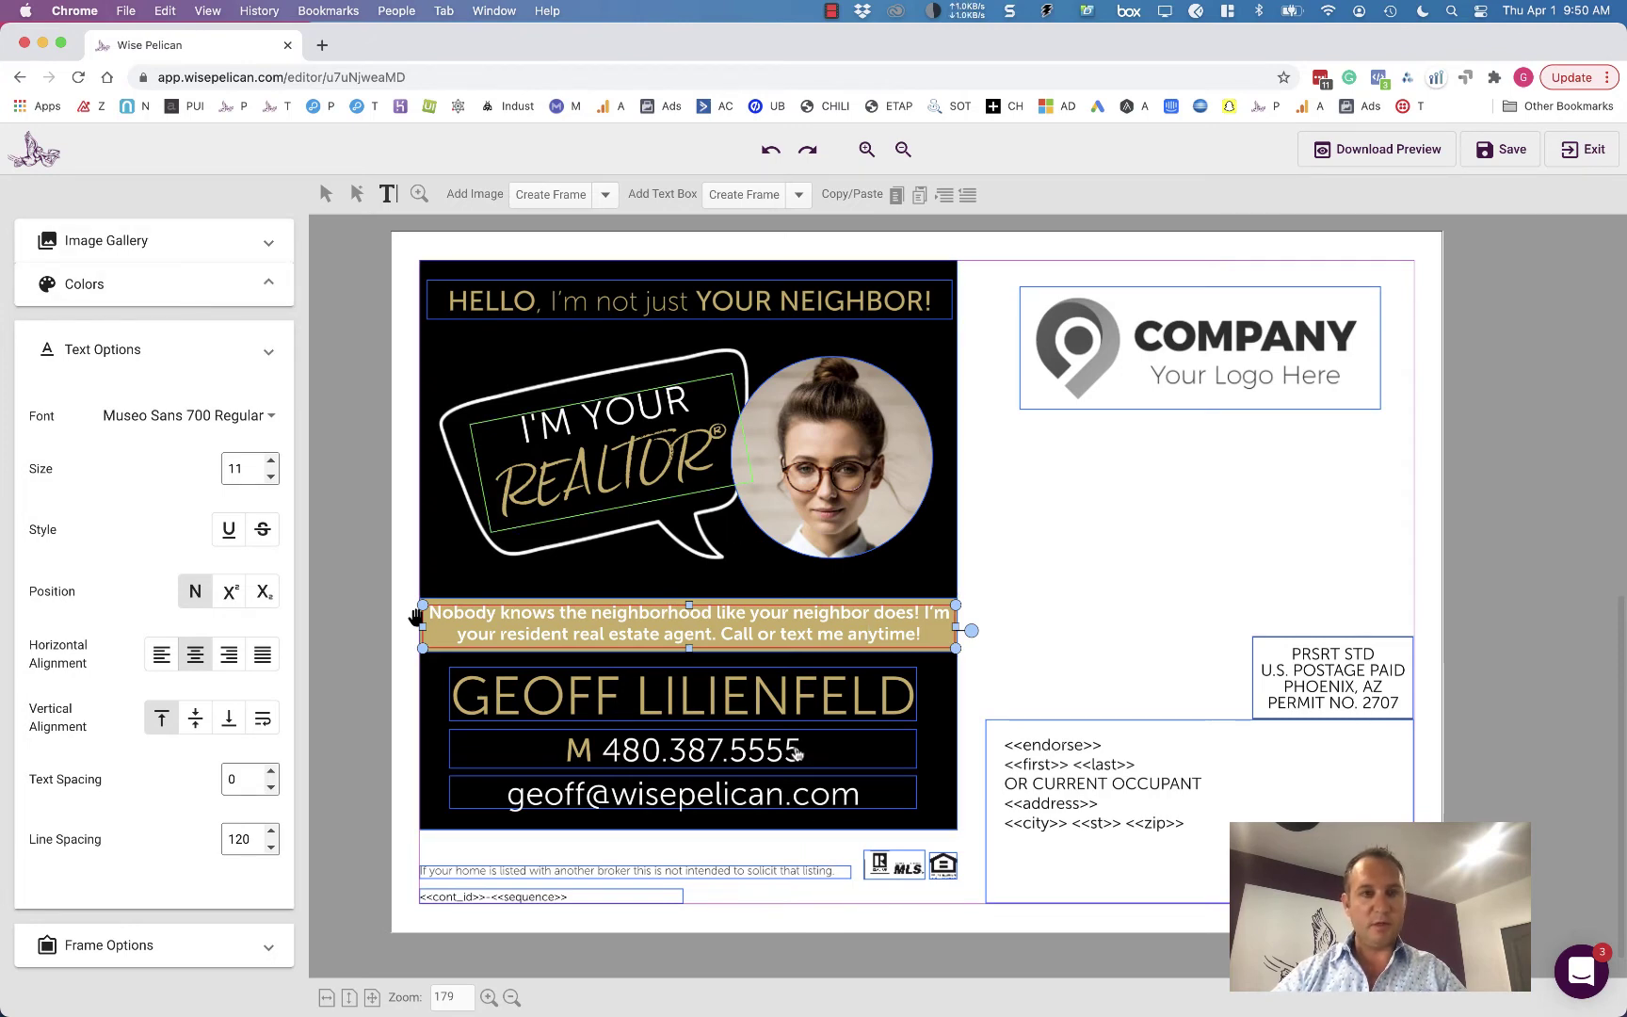
pyautogui.click(212, 283)
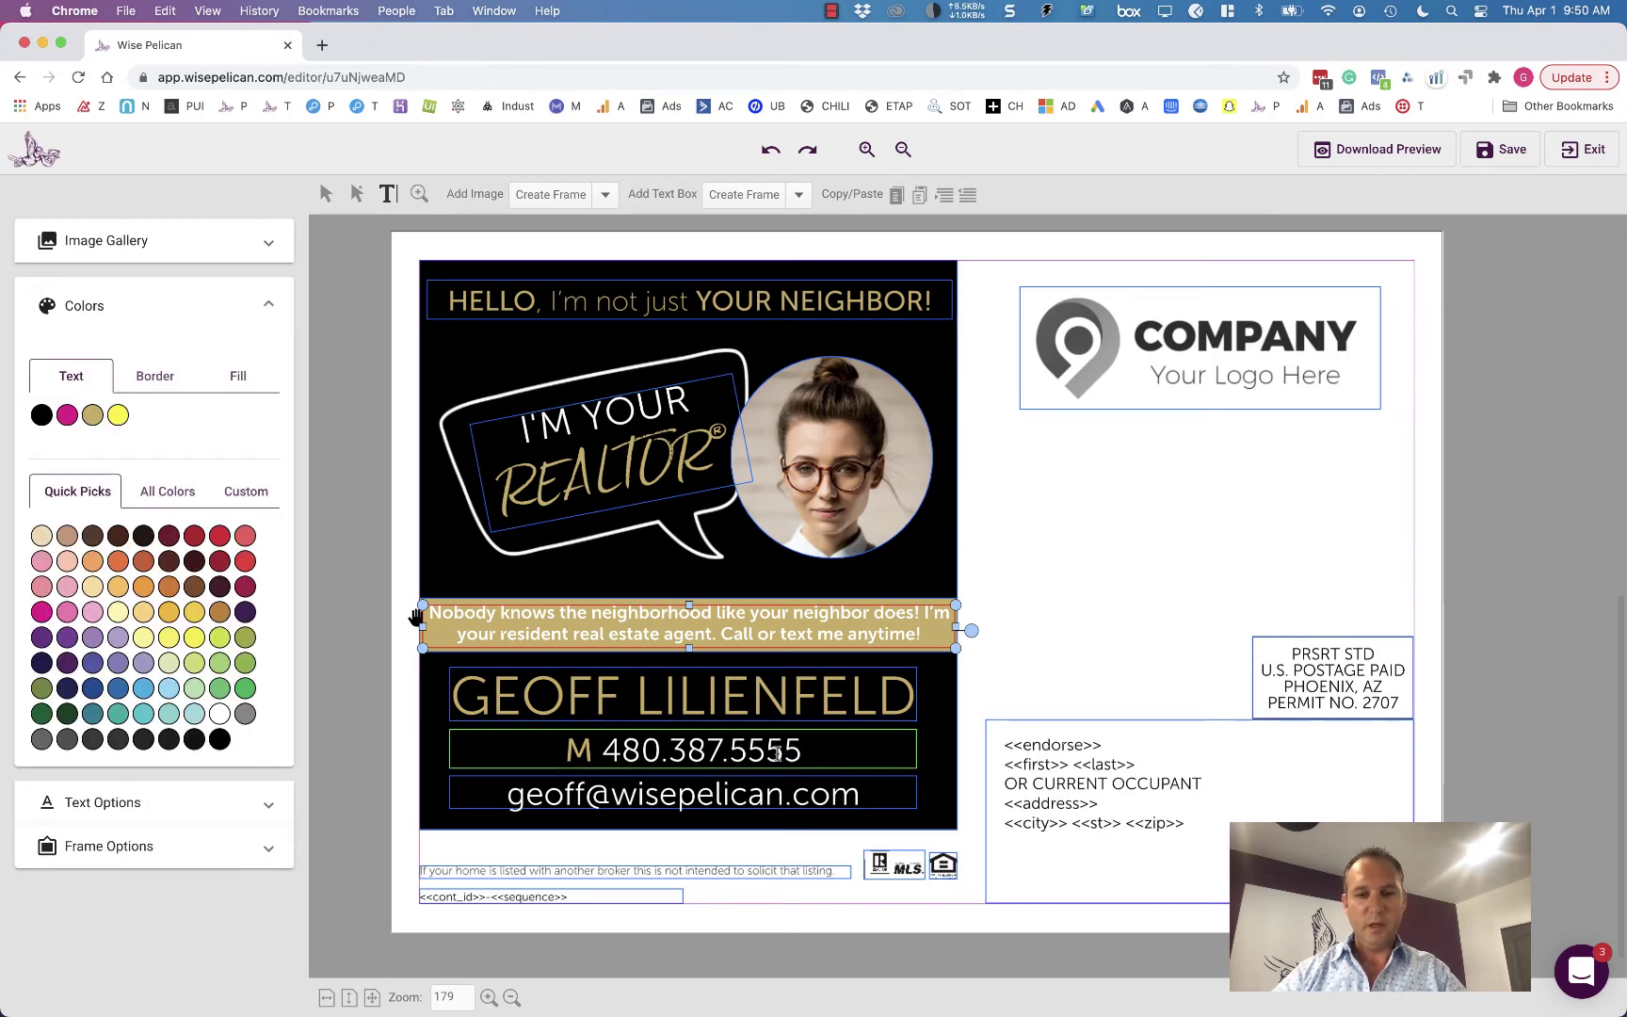
pyautogui.moveTo(801, 750); pyautogui.dragTo(602, 750)
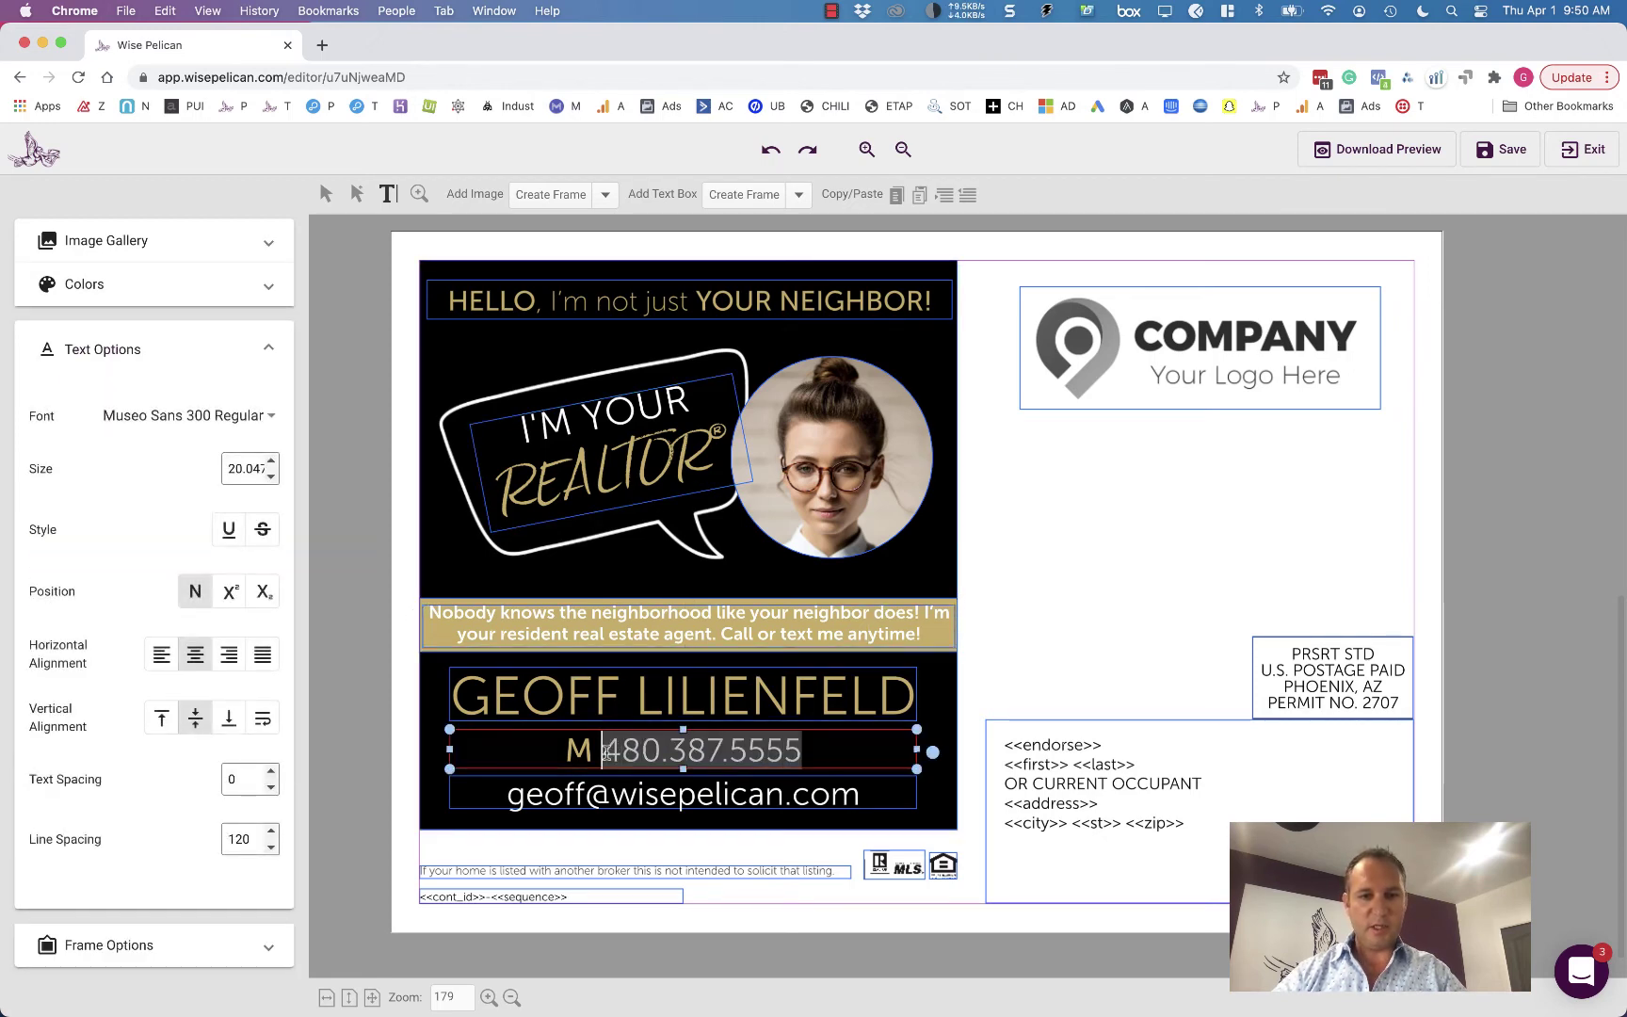
pyautogui.click(157, 299)
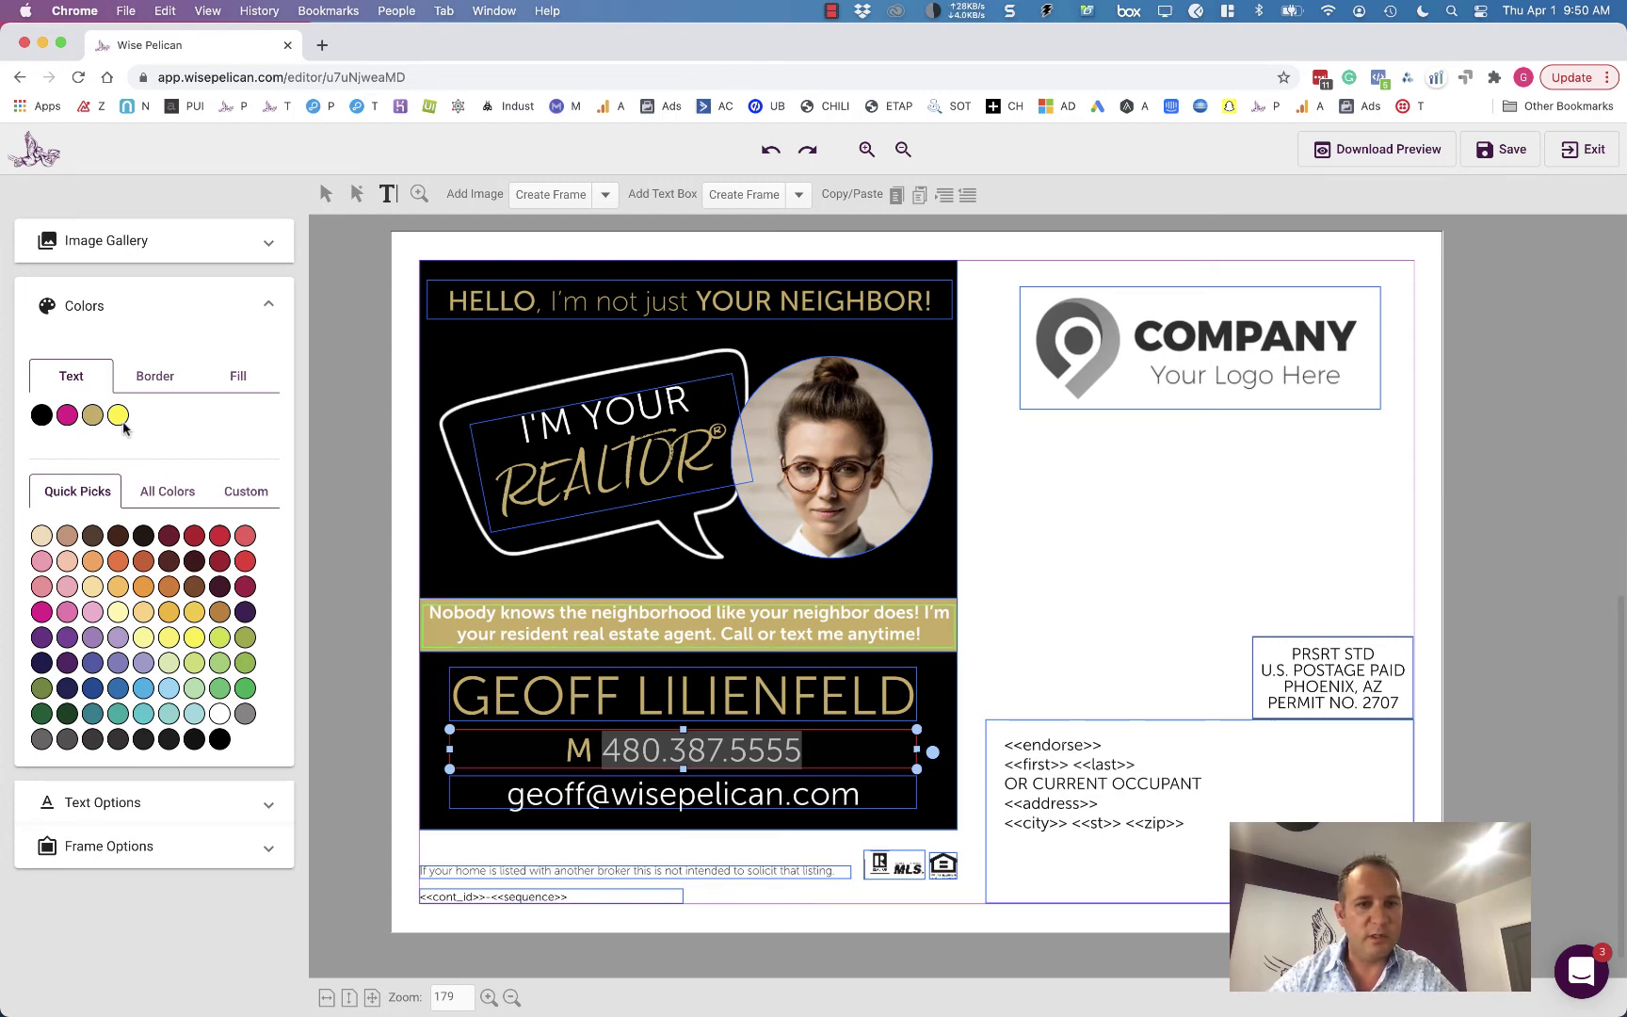
pyautogui.click(64, 418)
pyautogui.click(603, 572)
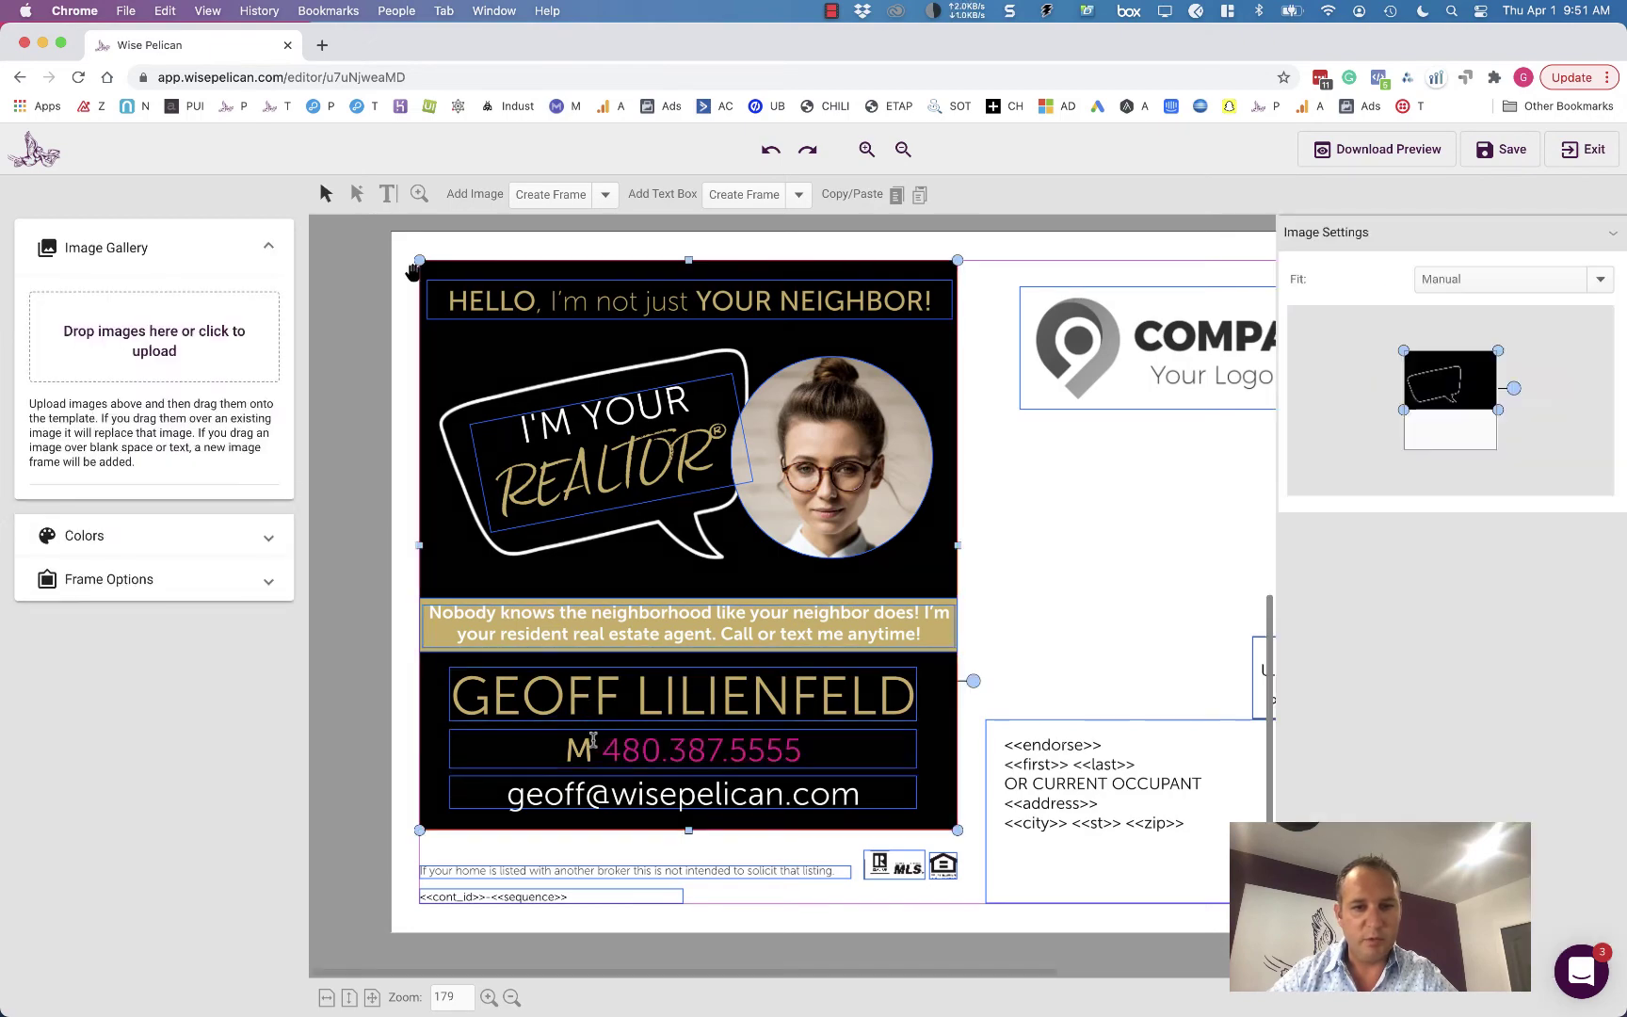
# - Upload the Kay-Grant Logo.jpg image to the gallery
pyautogui.scroll(3, 593, 750)
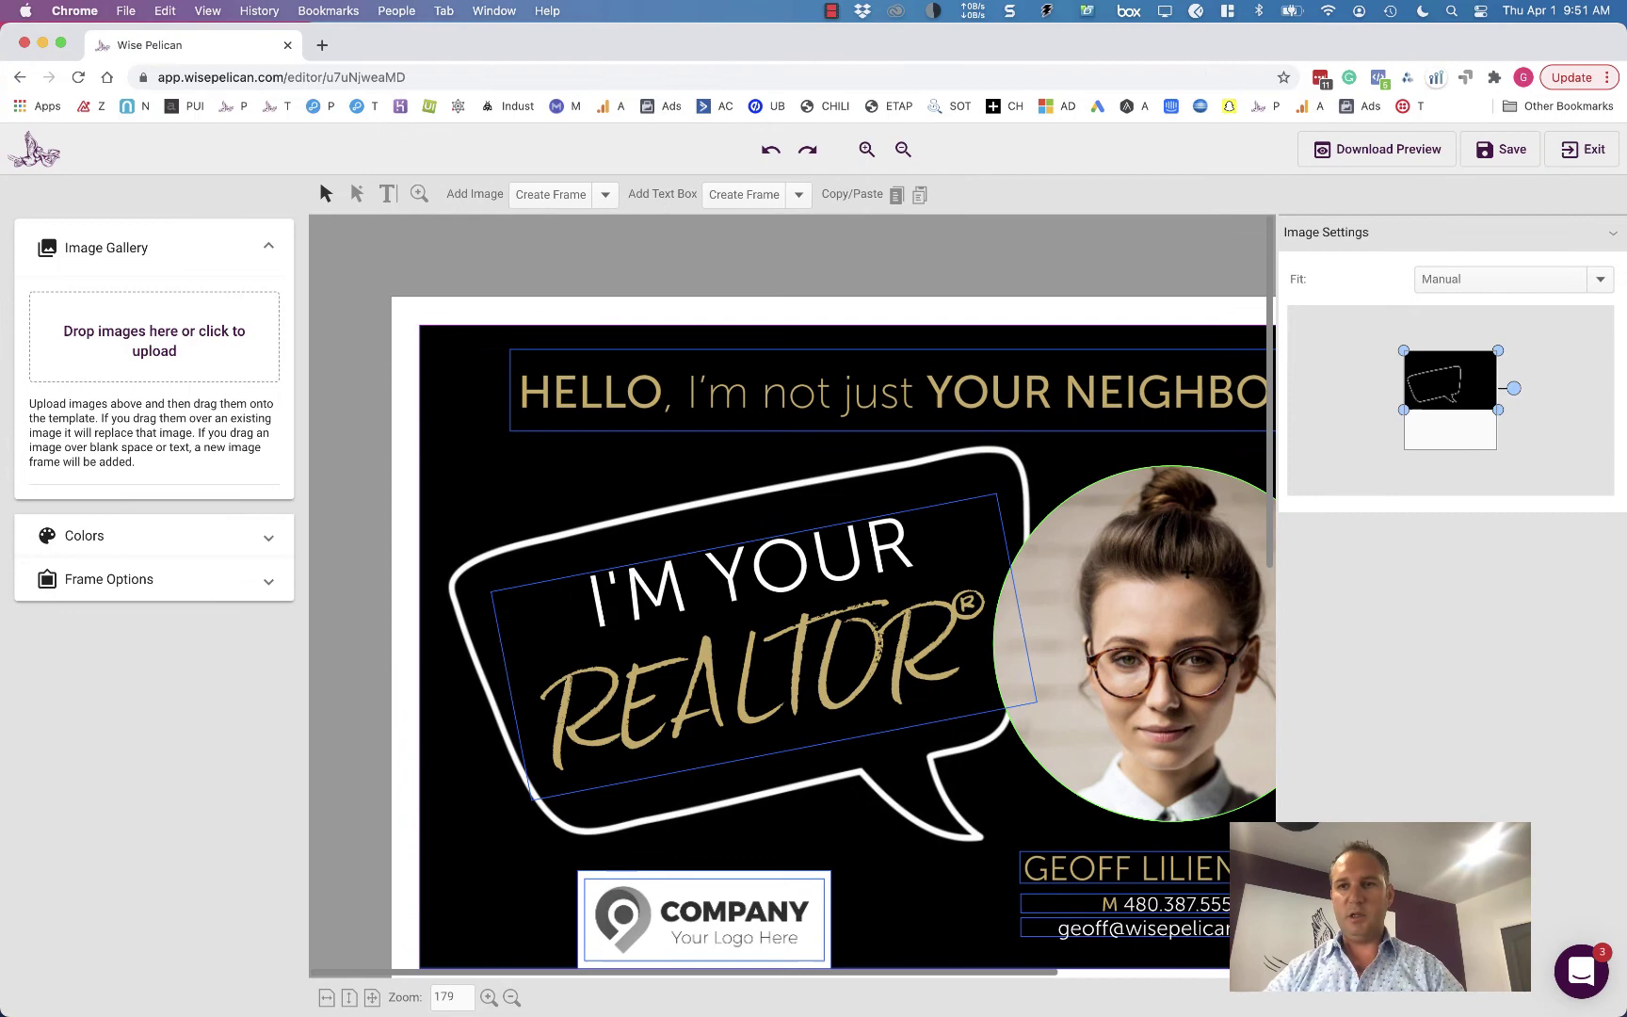
pyautogui.click(1135, 643)
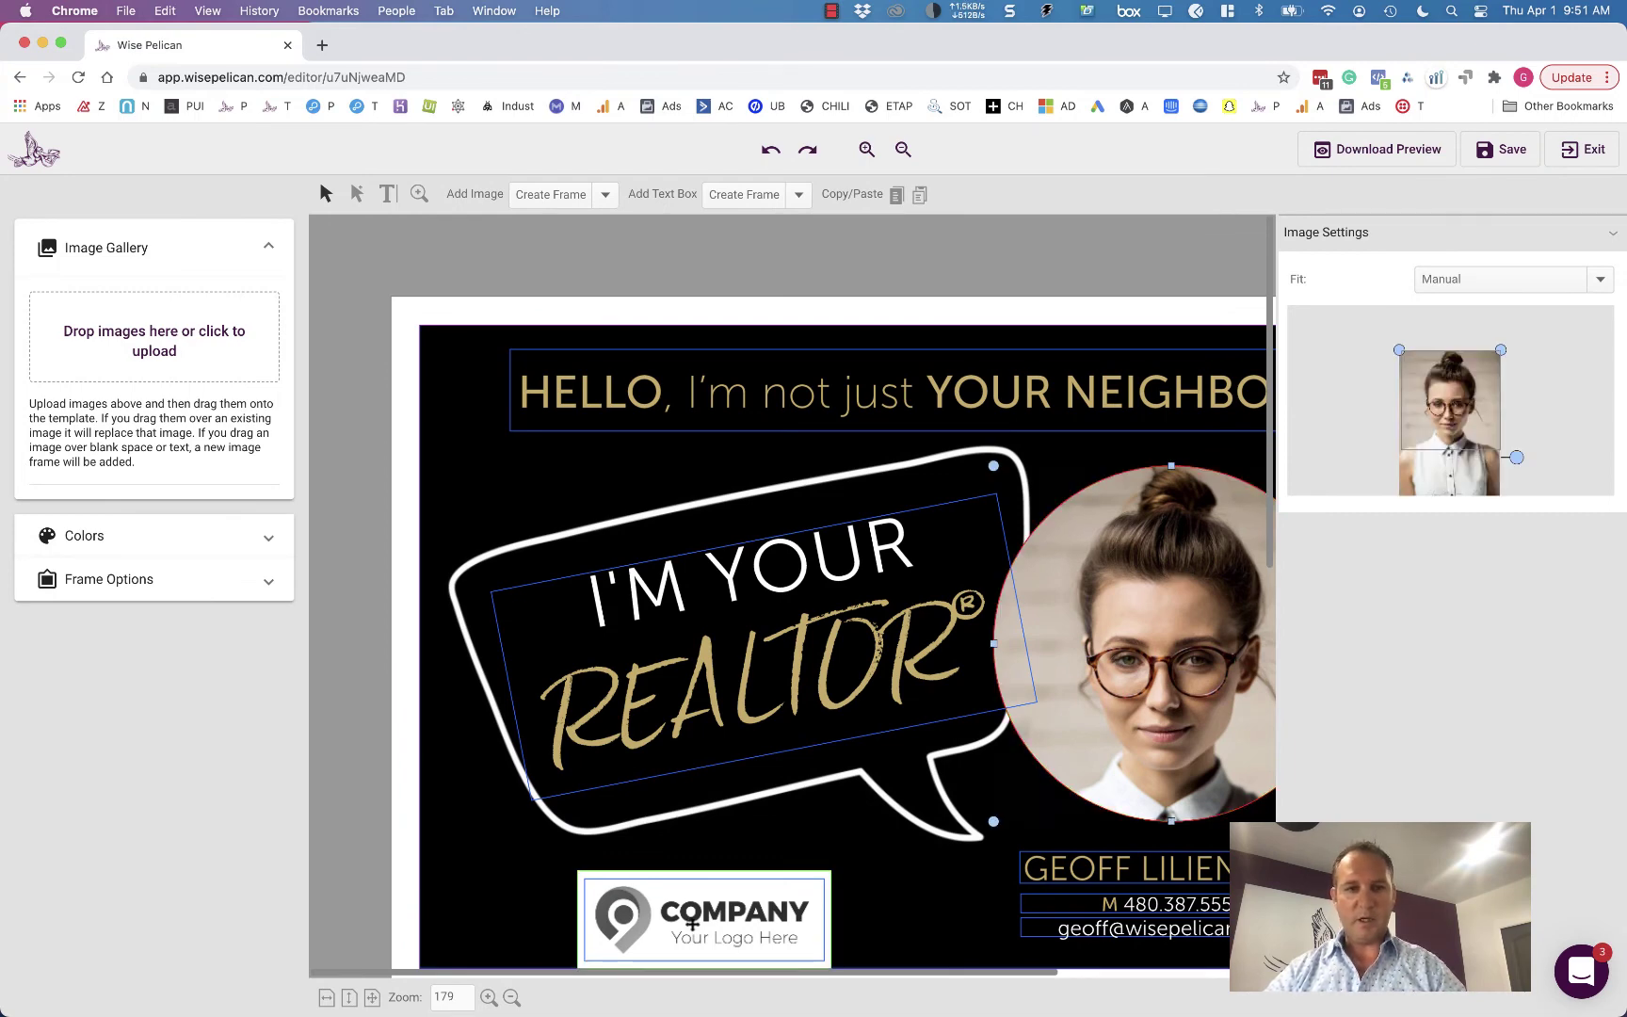
pyautogui.click(166, 324)
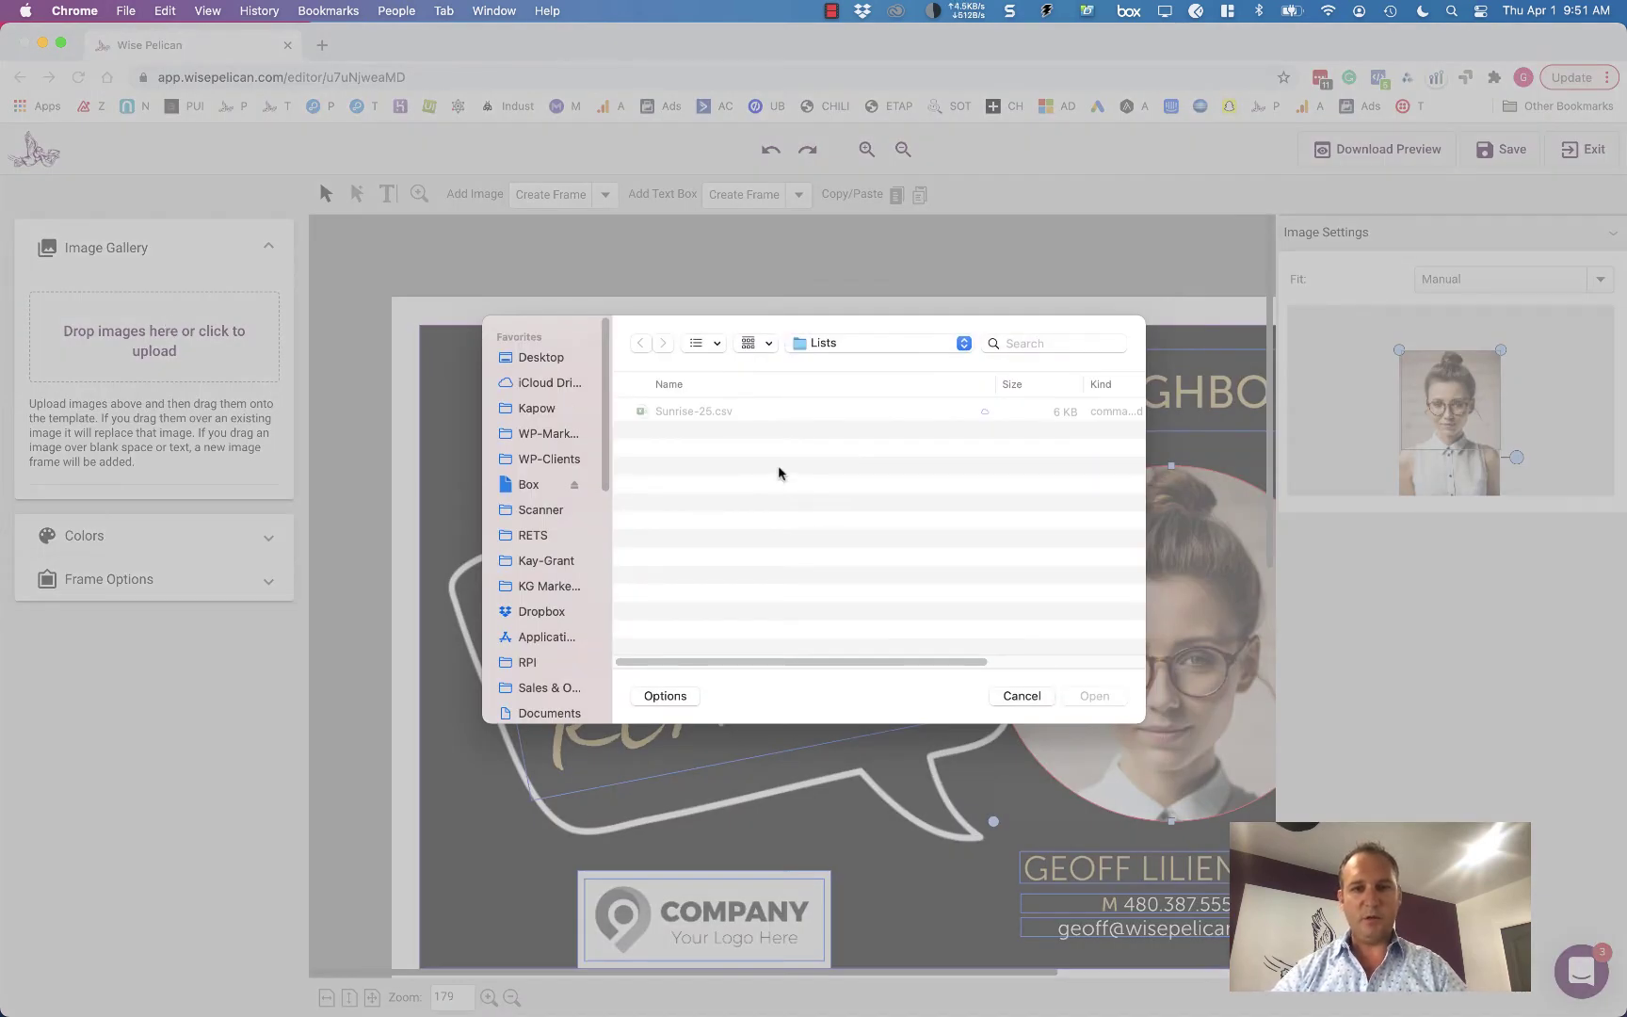
pyautogui.press('super+Up')
pyautogui.click(719, 453)
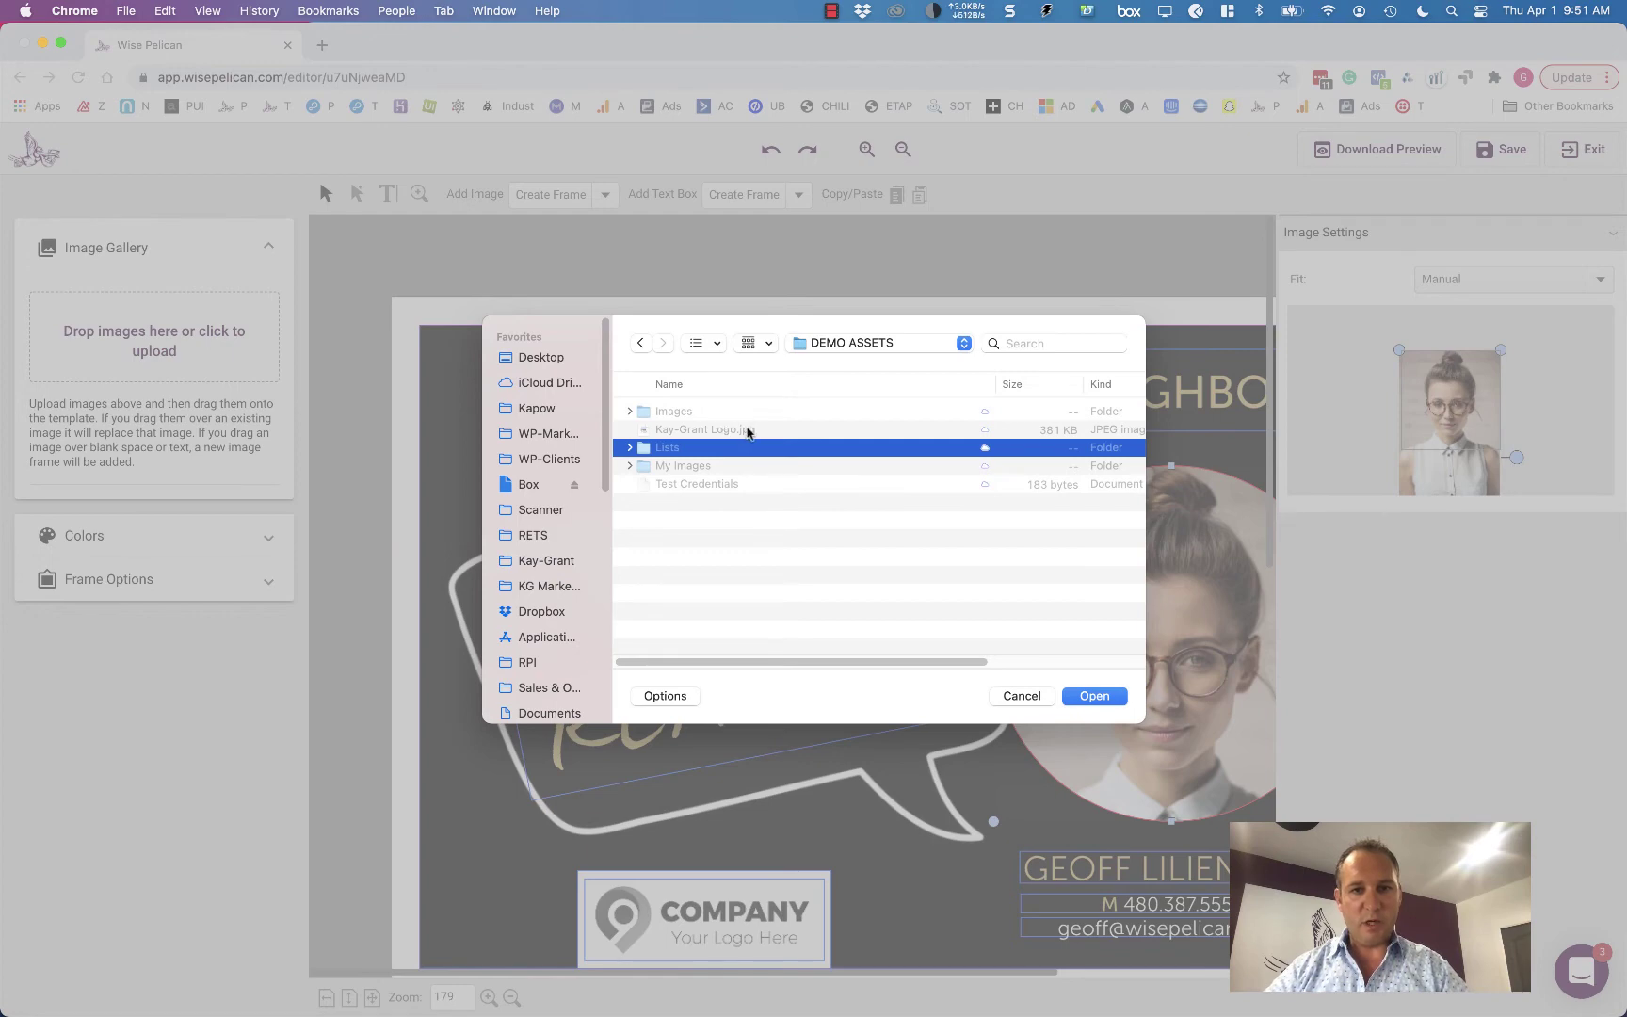
pyautogui.doubleClick(749, 430)
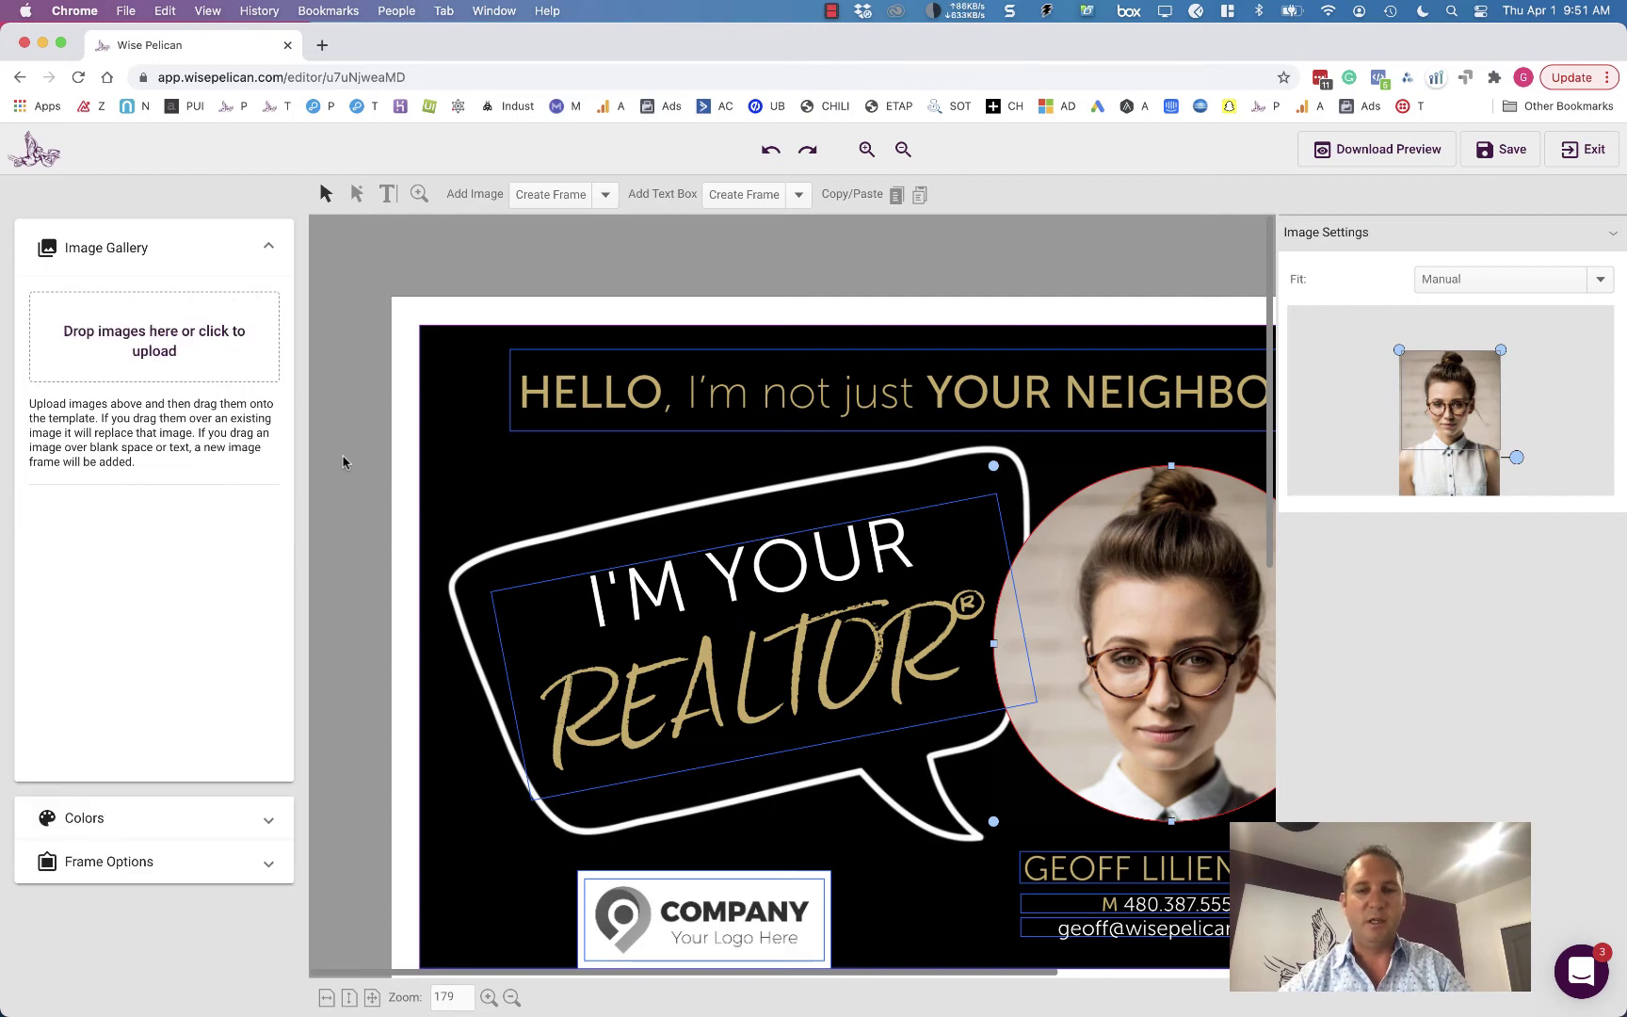
# - Upload the realtor's headshot from Images > Headshots and drop the logo into the Your Logo Here frame
pyautogui.click(146, 345)
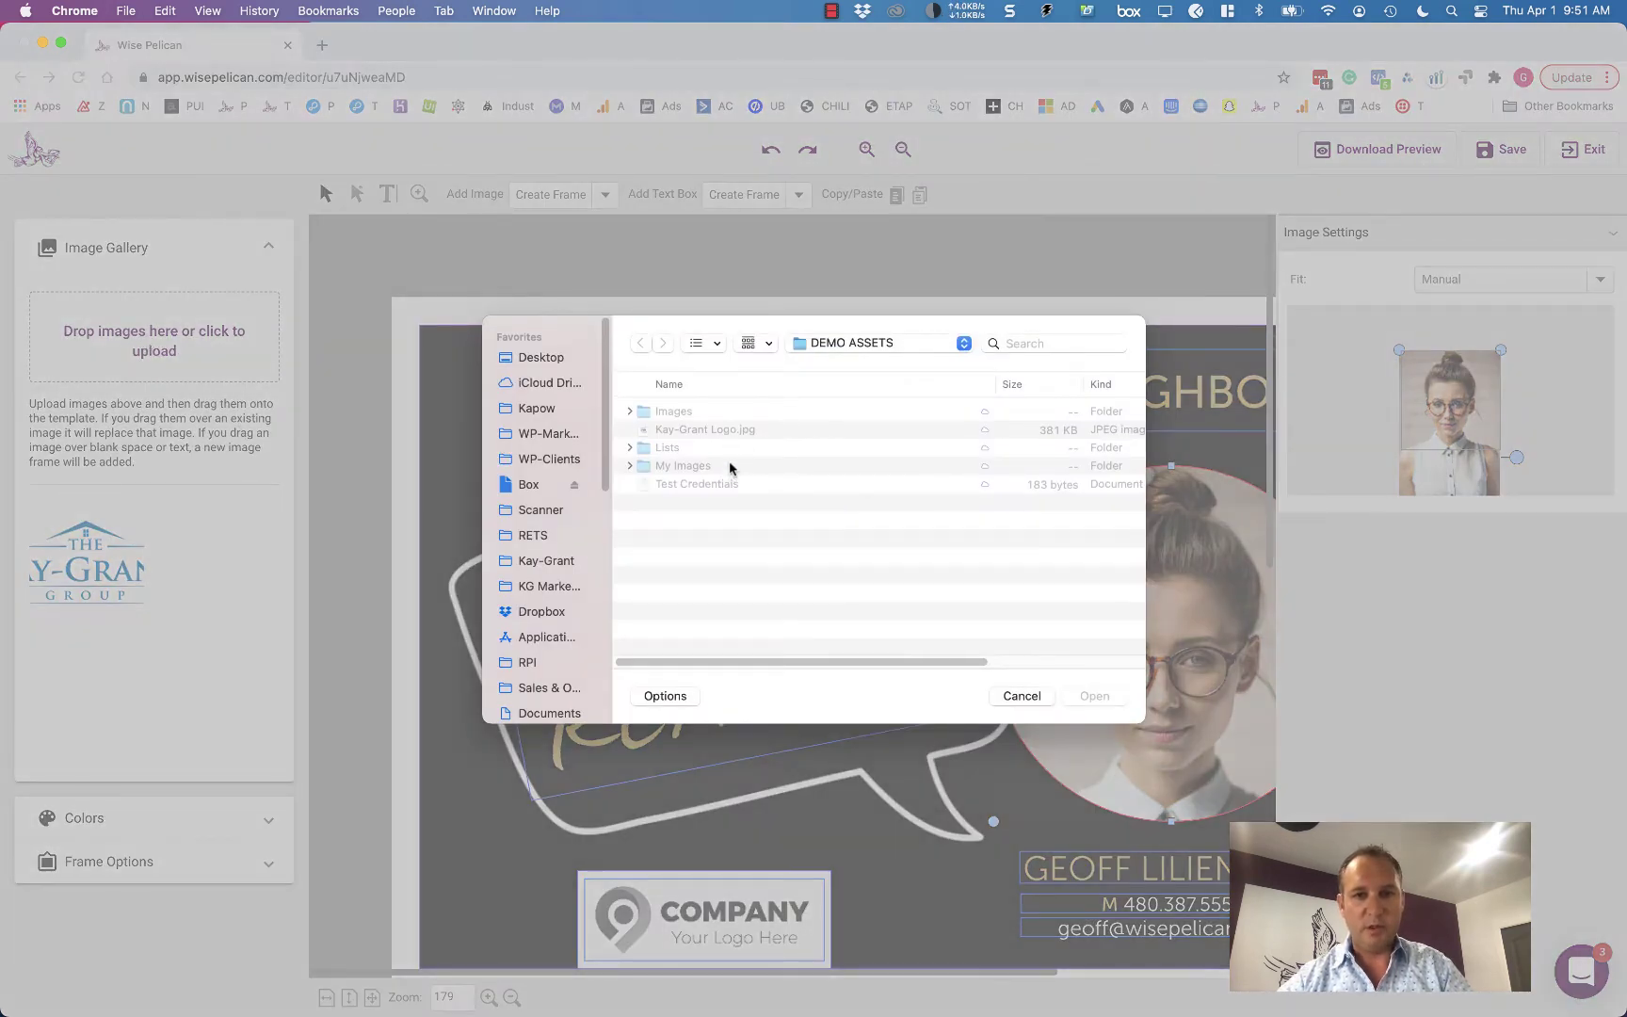
pyautogui.doubleClick(729, 410)
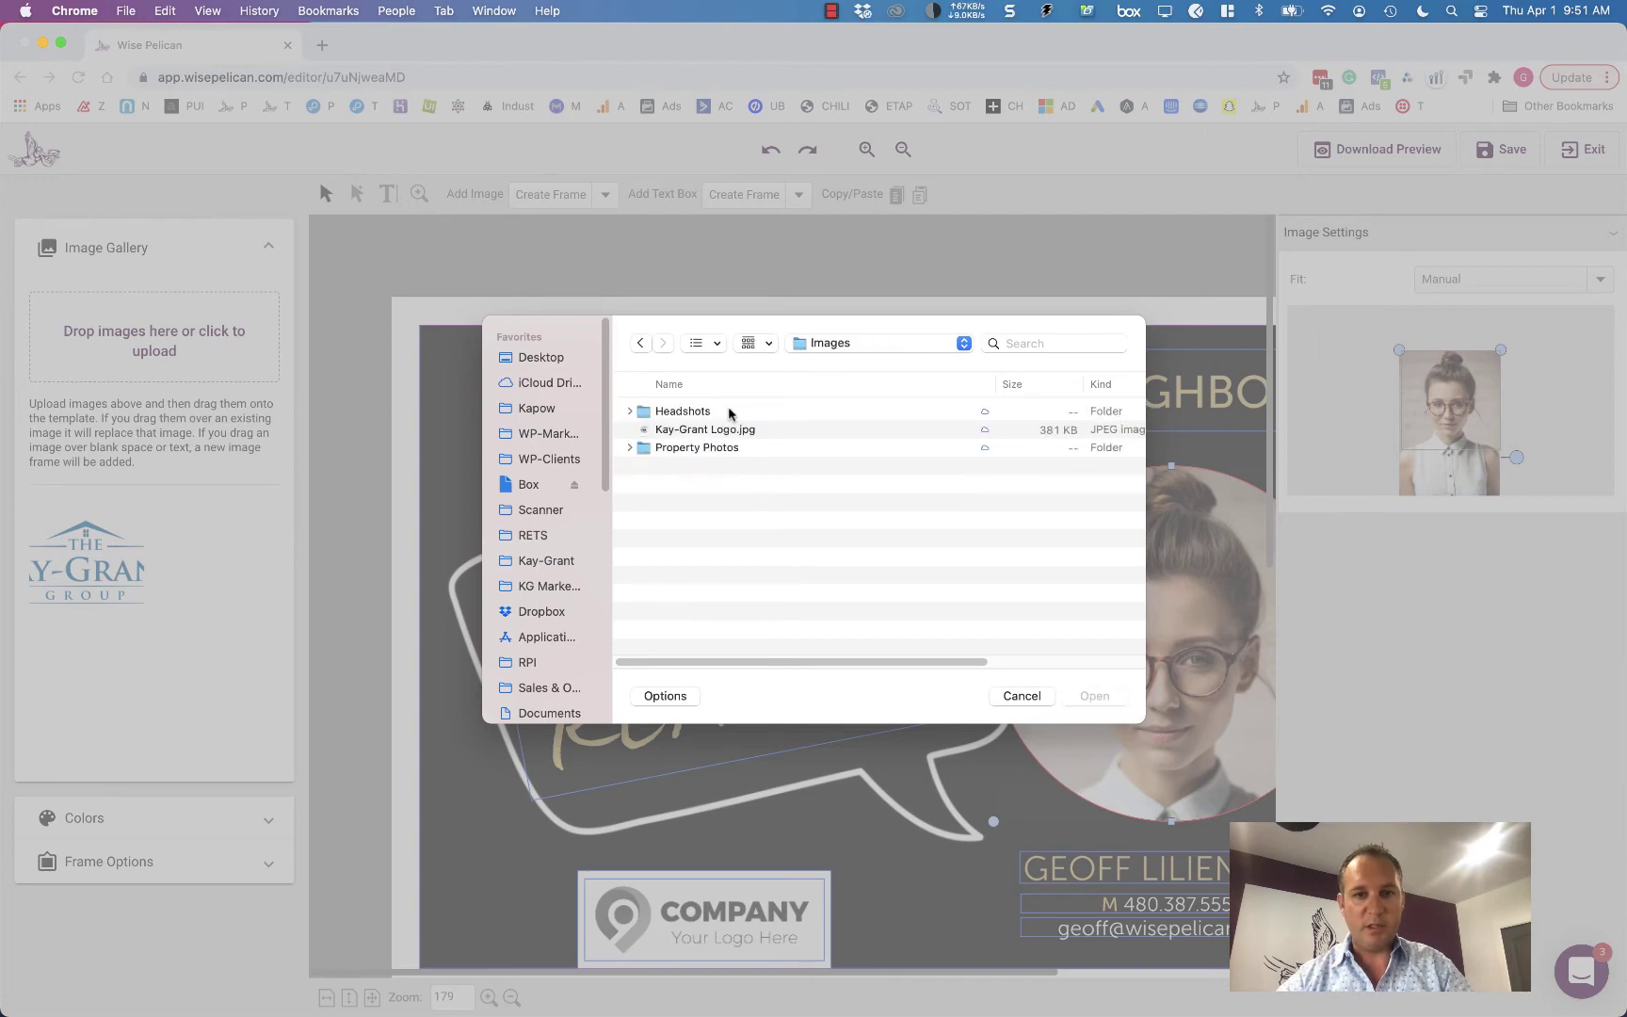
pyautogui.click(729, 411)
pyautogui.doubleClick(729, 412)
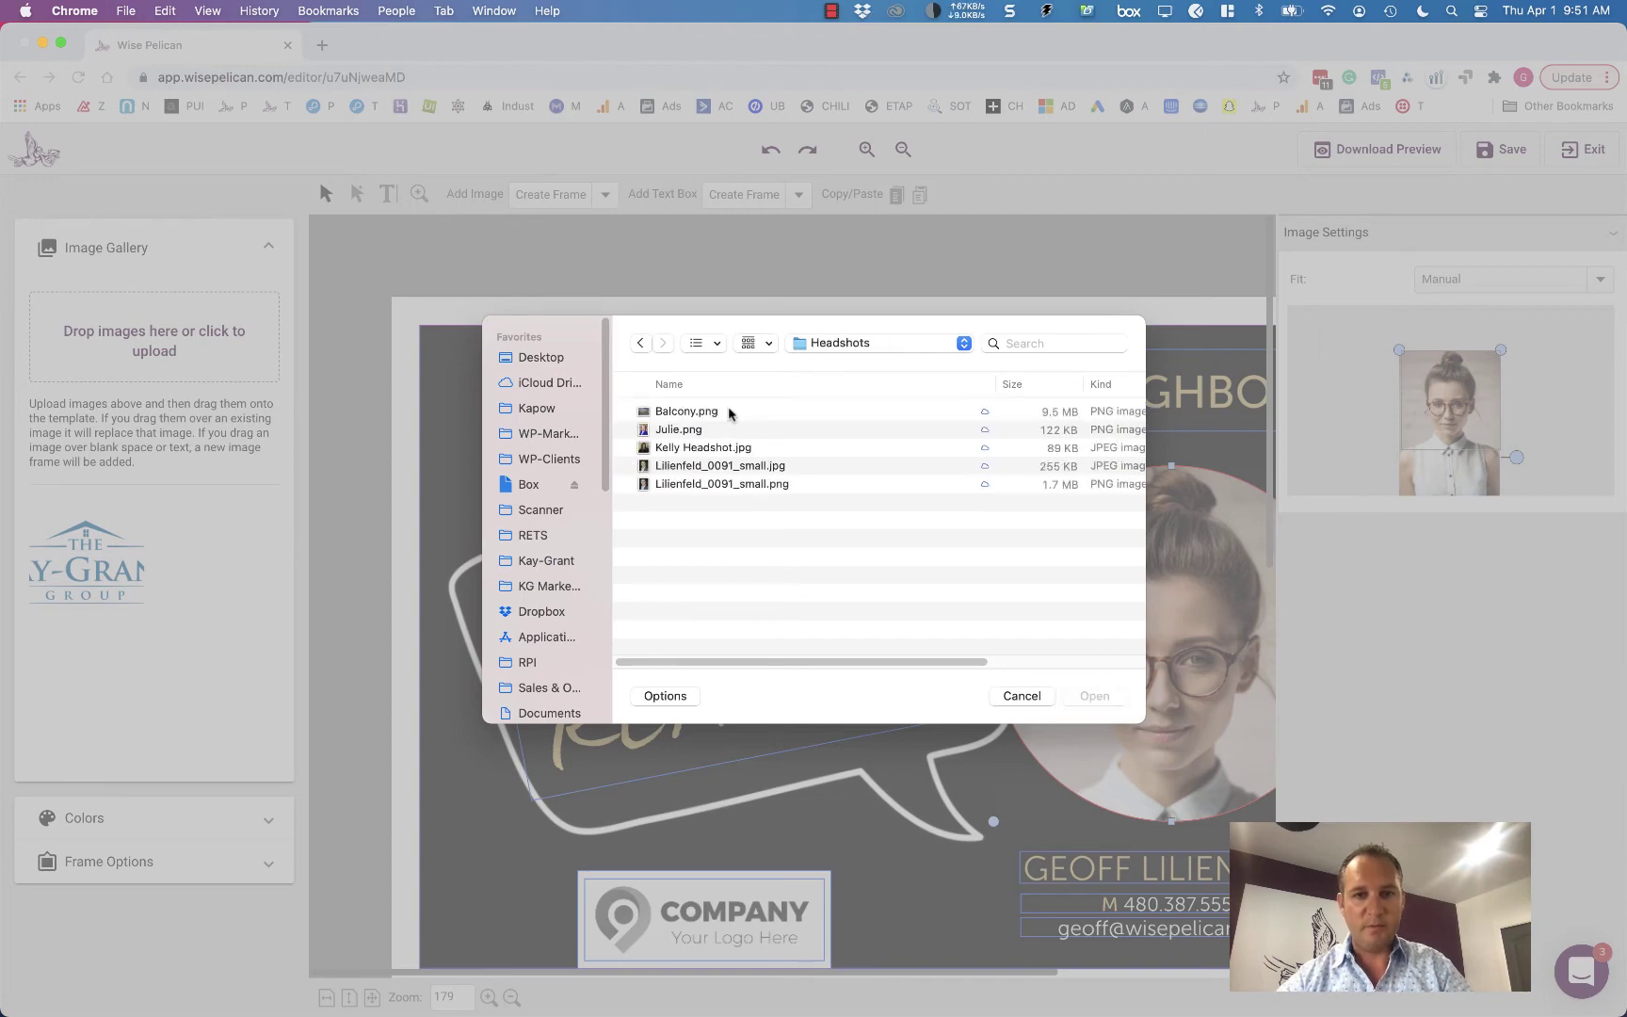
pyautogui.doubleClick(835, 471)
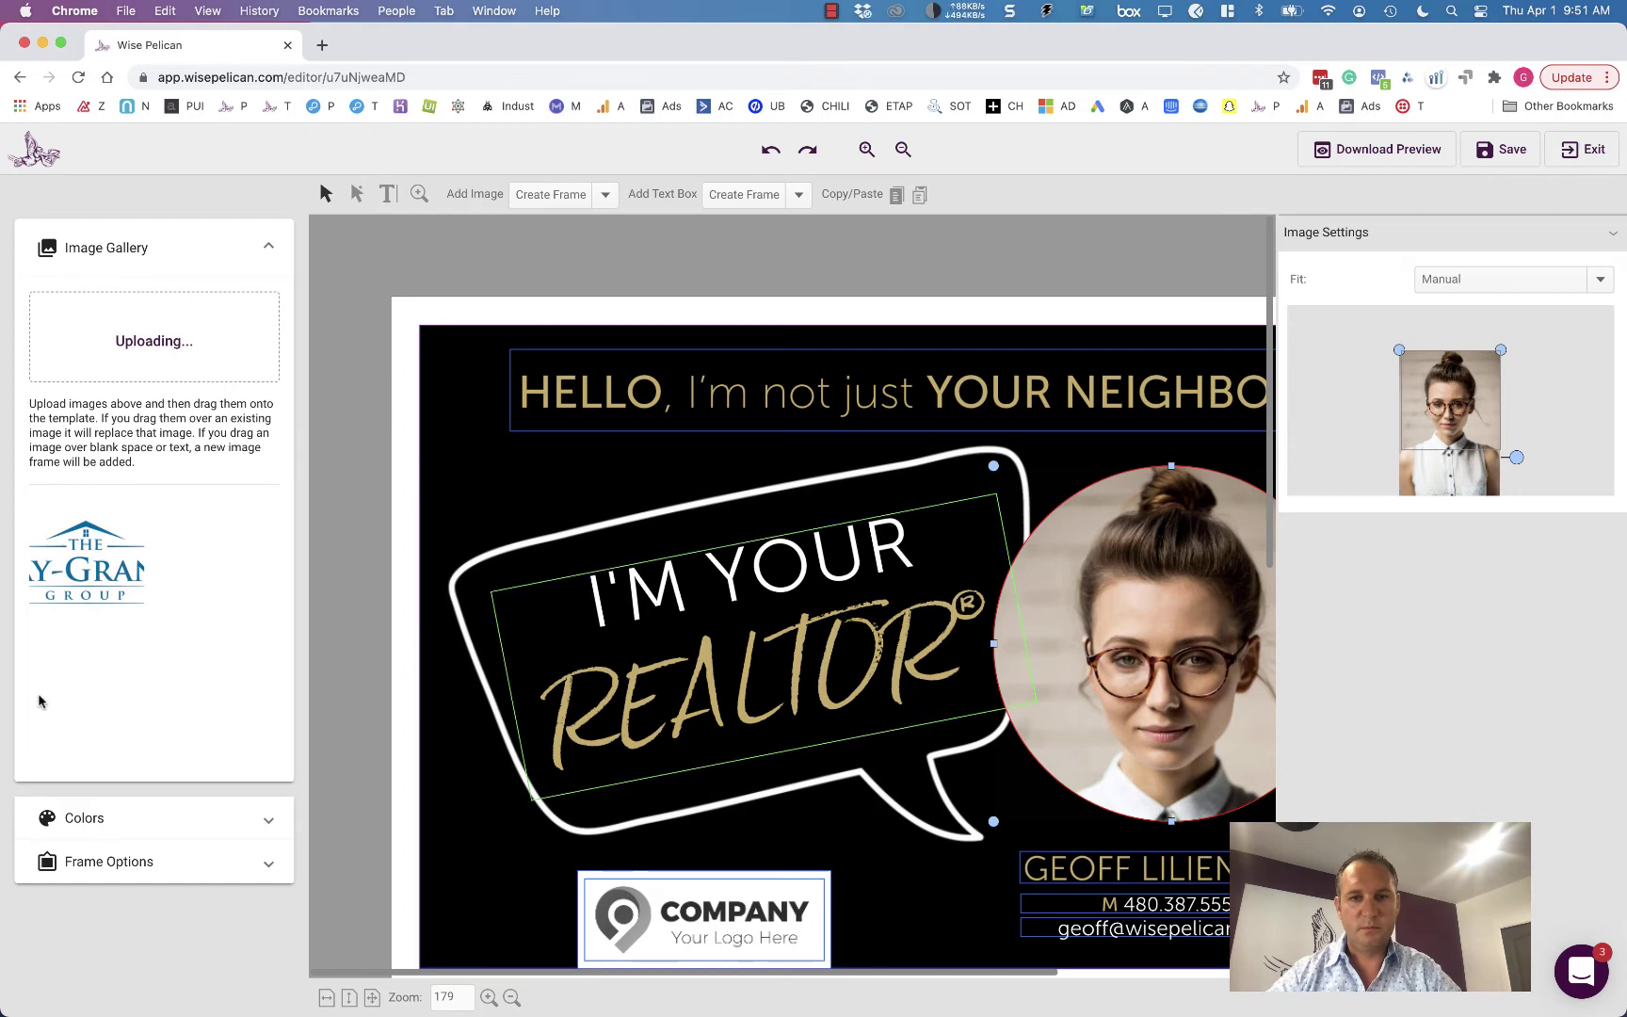
pyautogui.moveTo(220, 569); pyautogui.dragTo(642, 910)
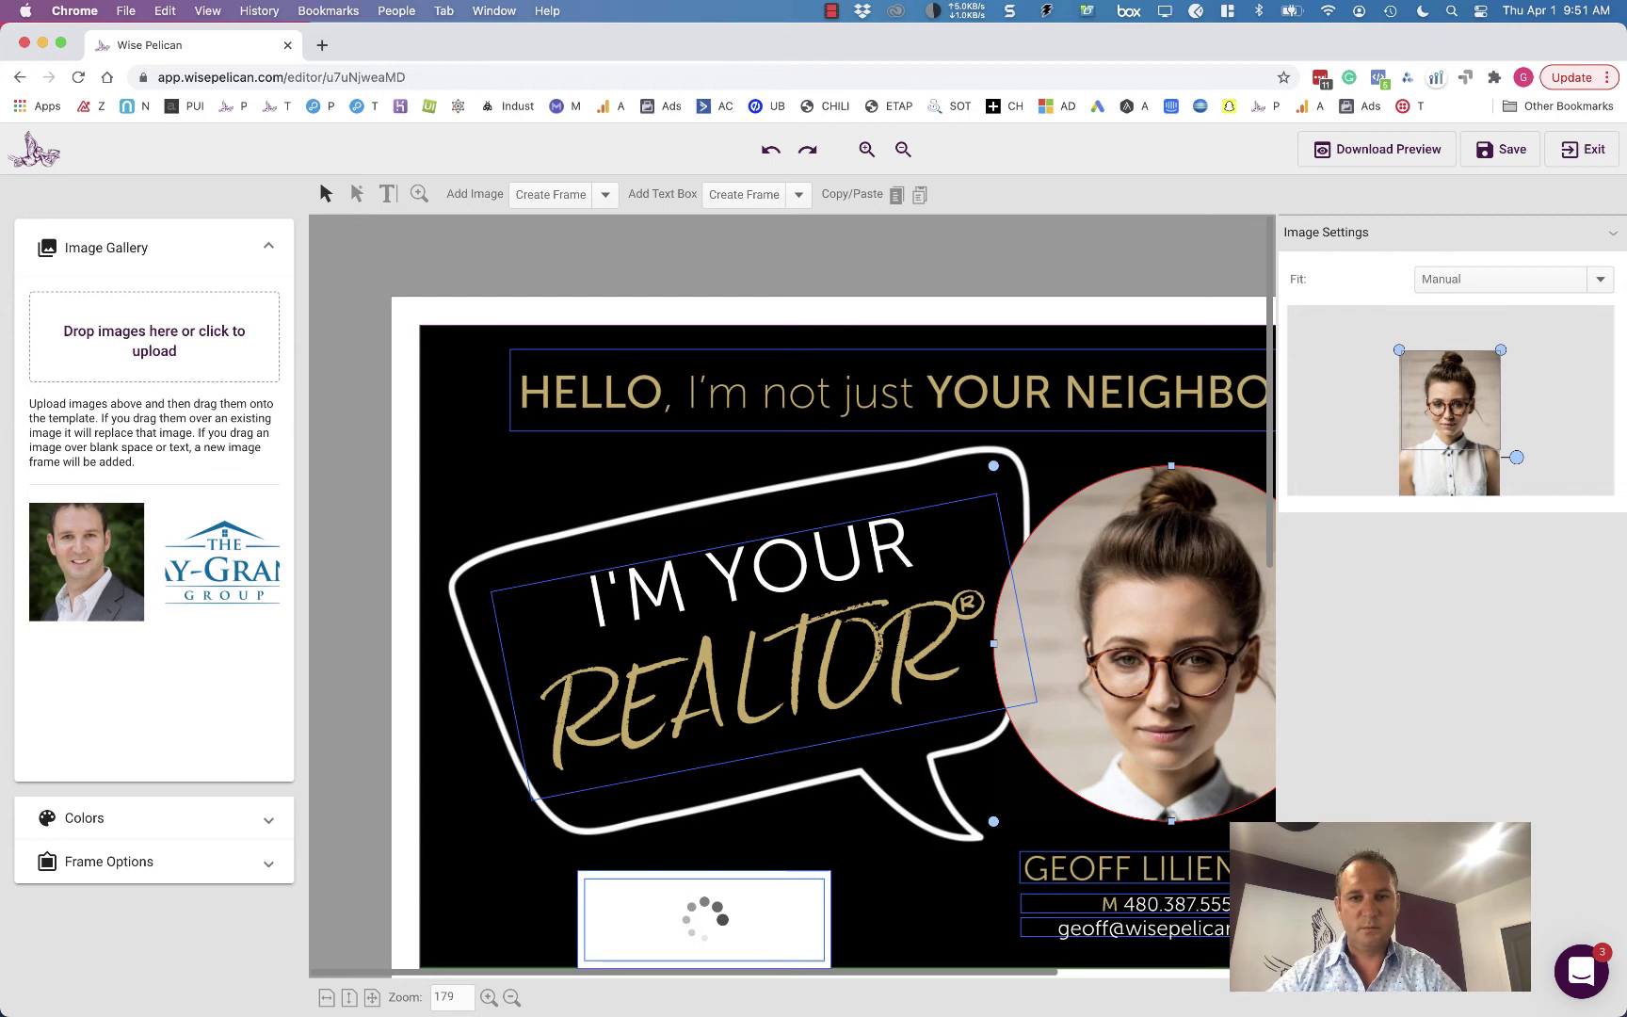
pyautogui.scroll(-3, 927, 829)
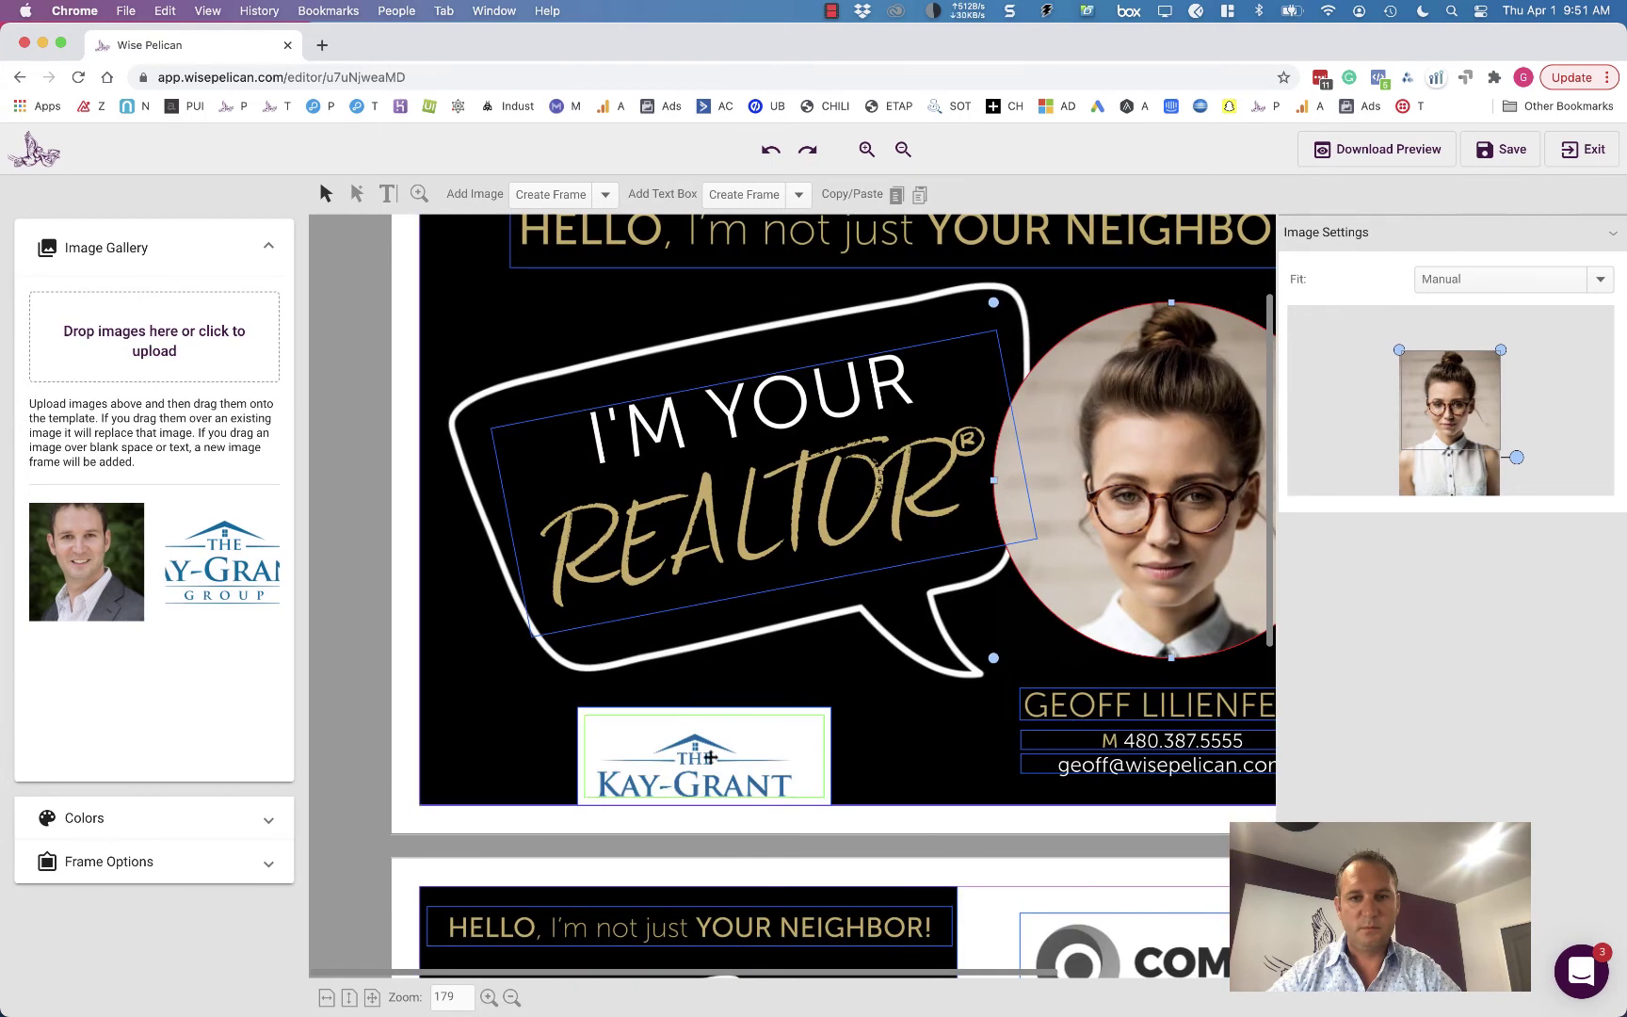
# - Try the logo's Fit options and settle on Manual
pyautogui.click(711, 756)
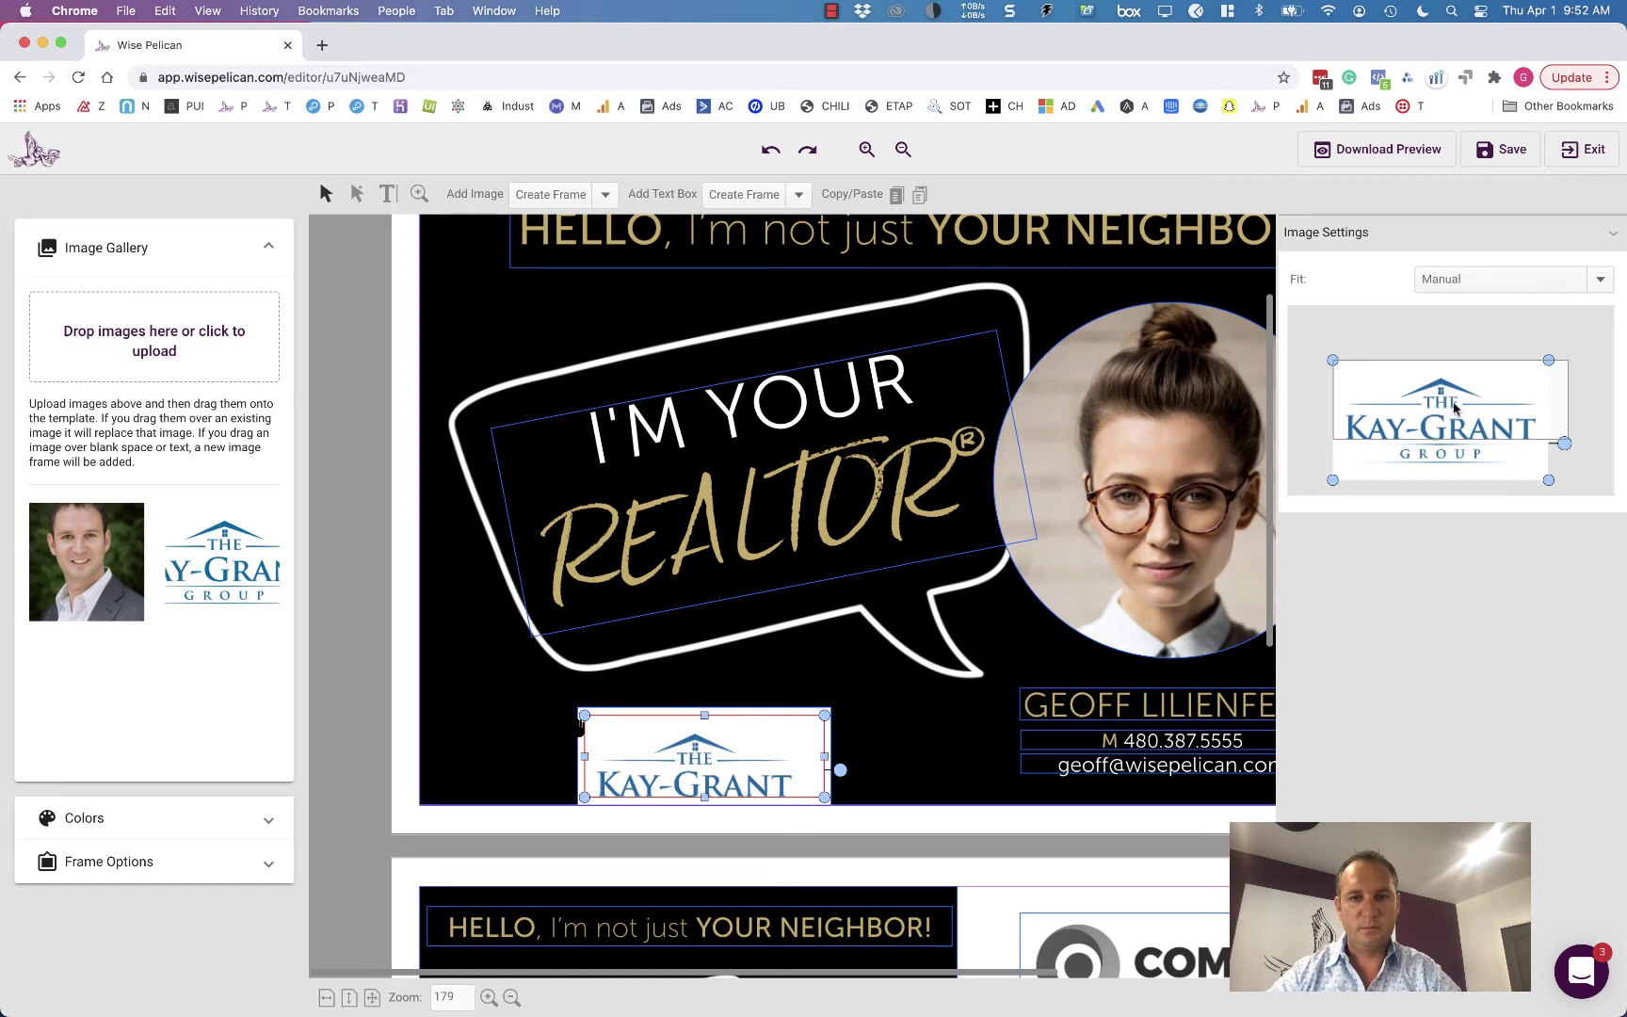
pyautogui.click(1476, 280)
pyautogui.click(1487, 307)
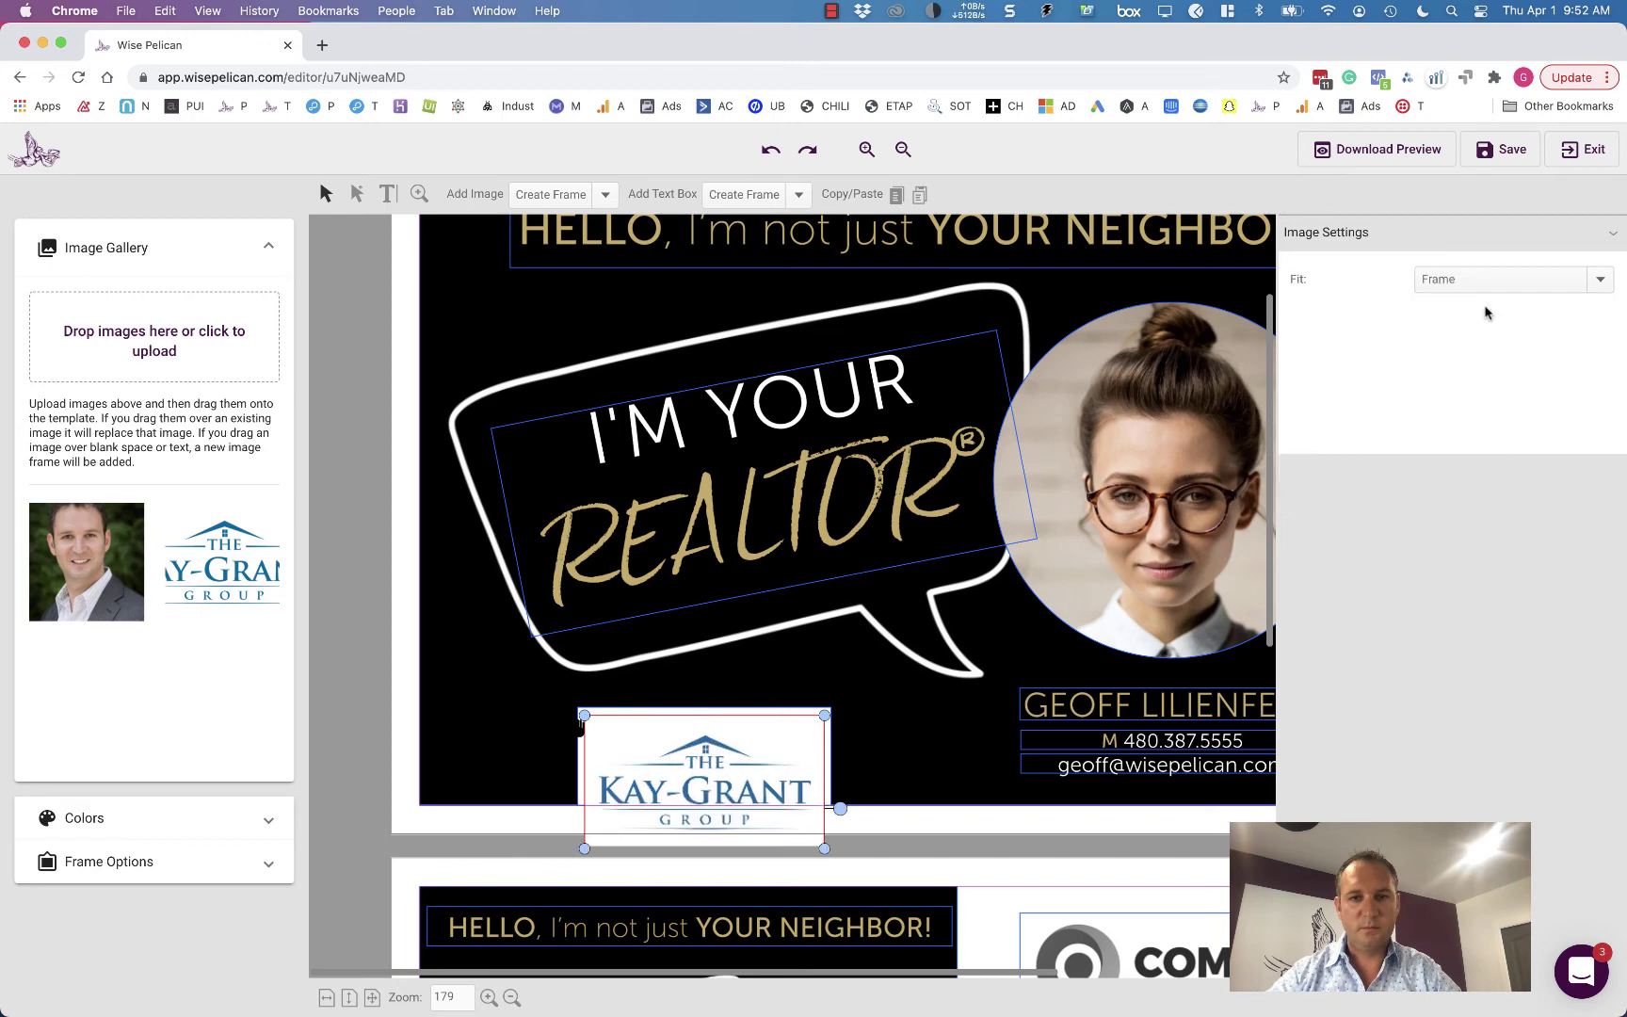
pyautogui.click(1492, 286)
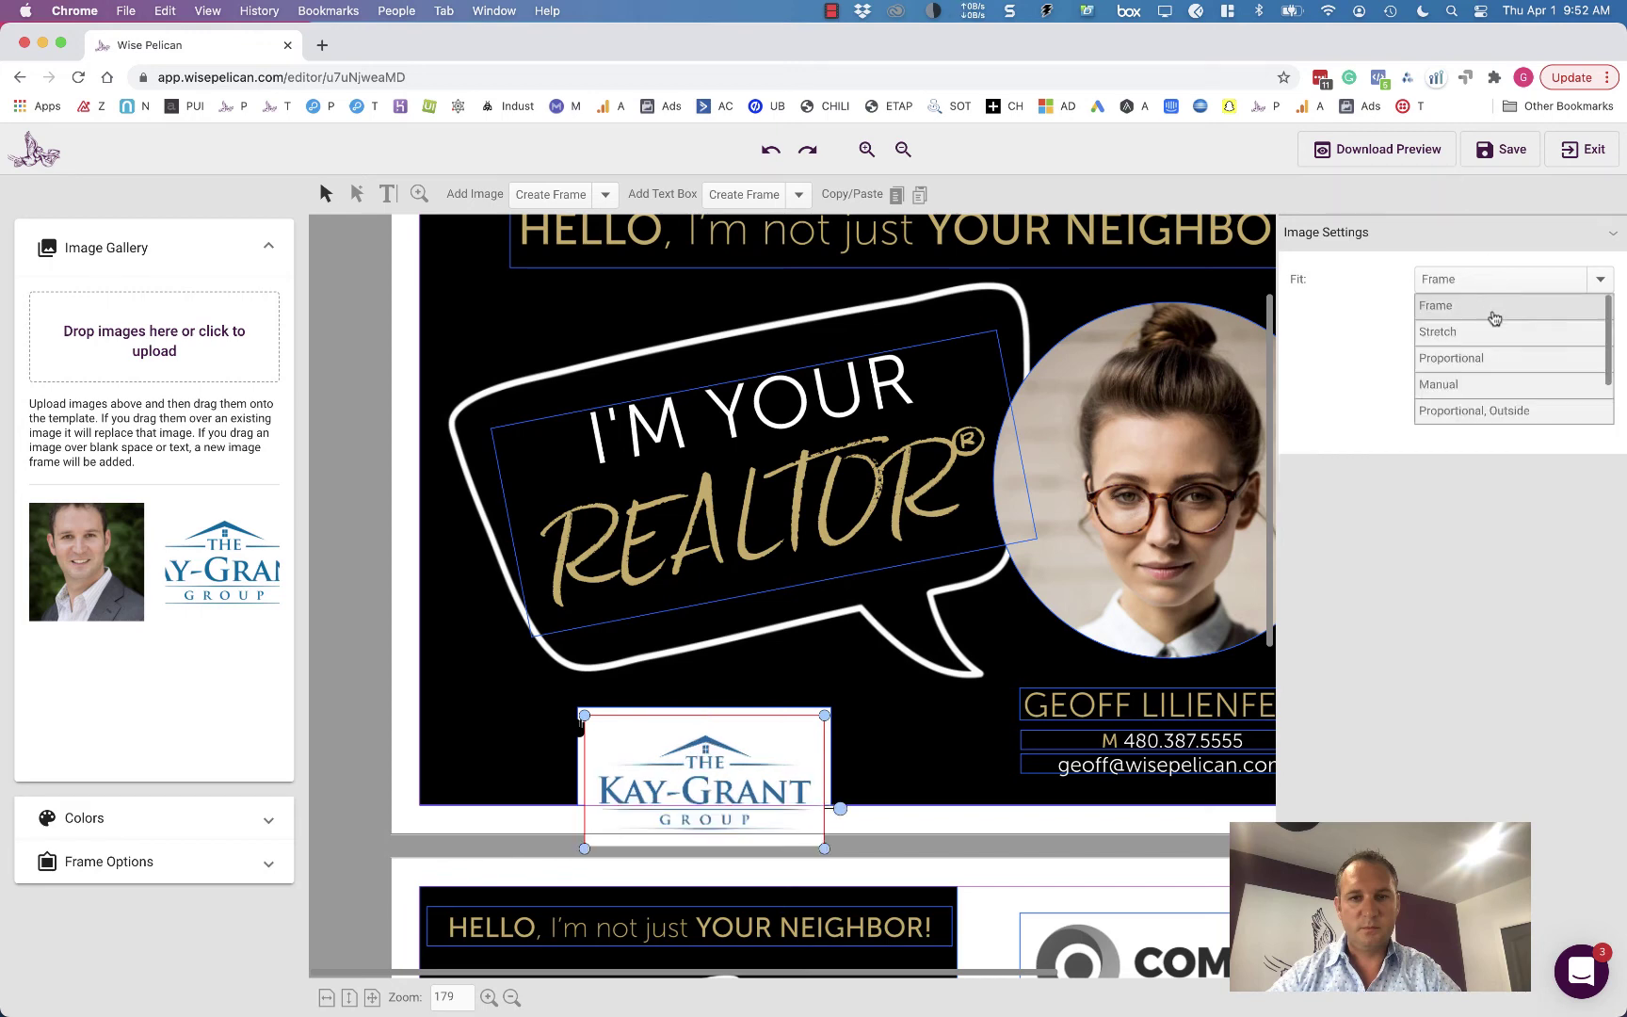
pyautogui.click(1504, 362)
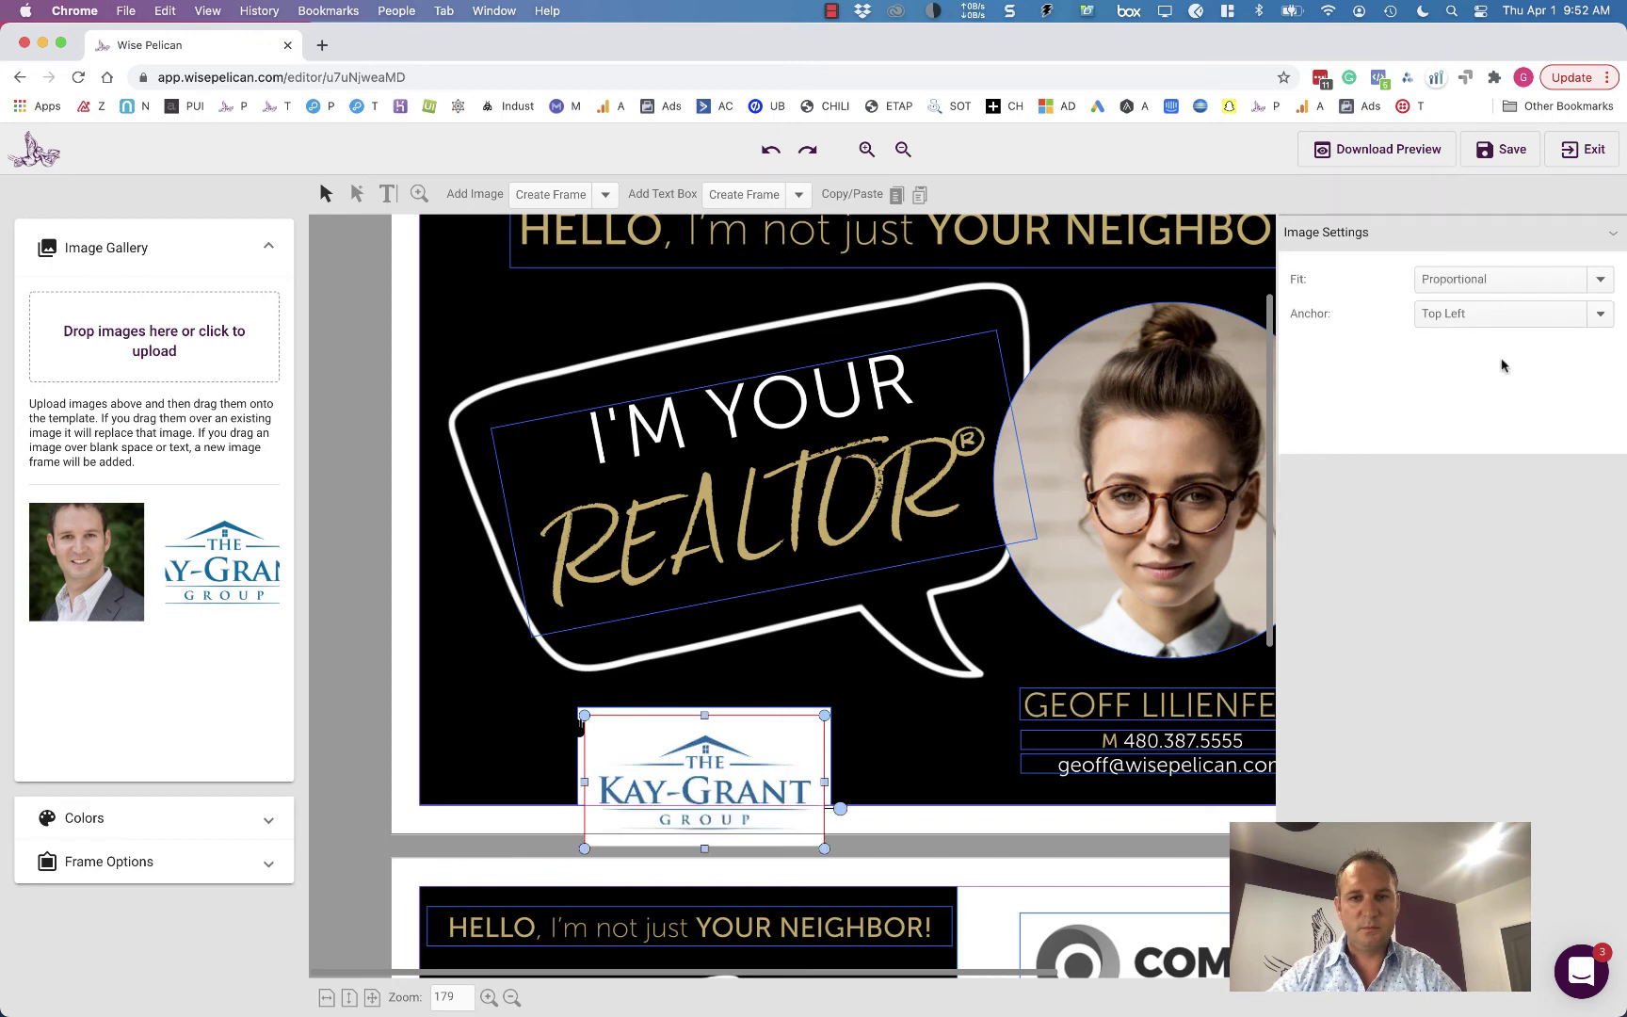
pyautogui.click(1488, 282)
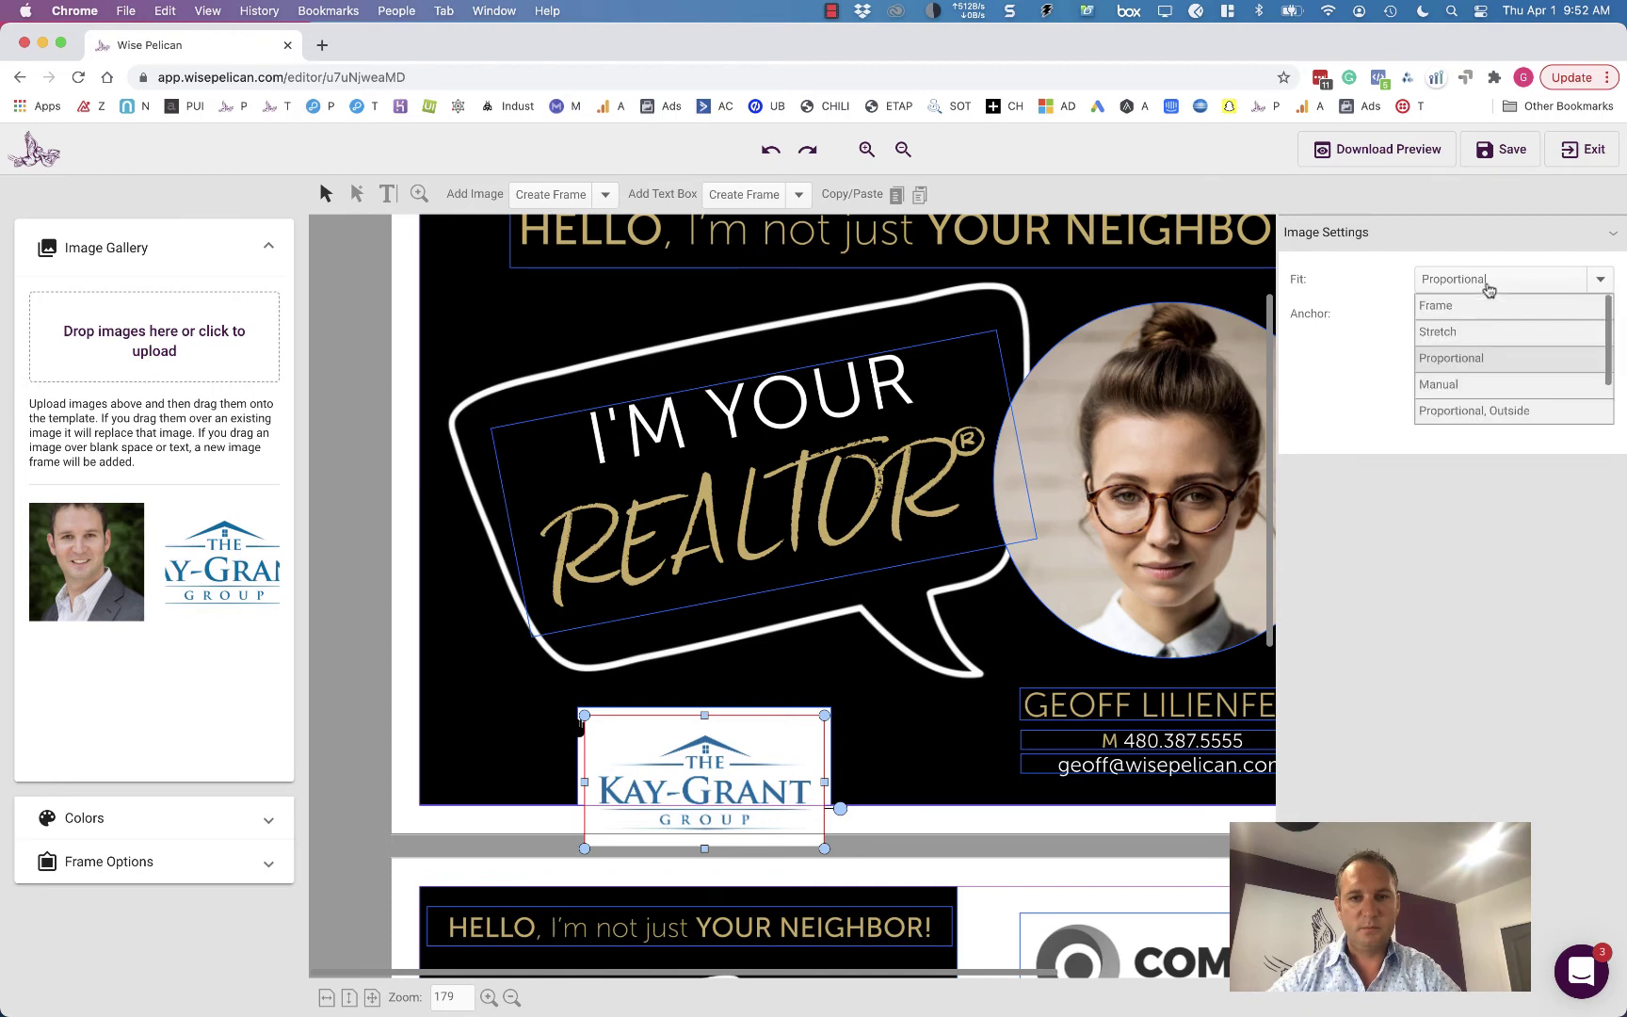
pyautogui.click(1493, 411)
pyautogui.click(1476, 280)
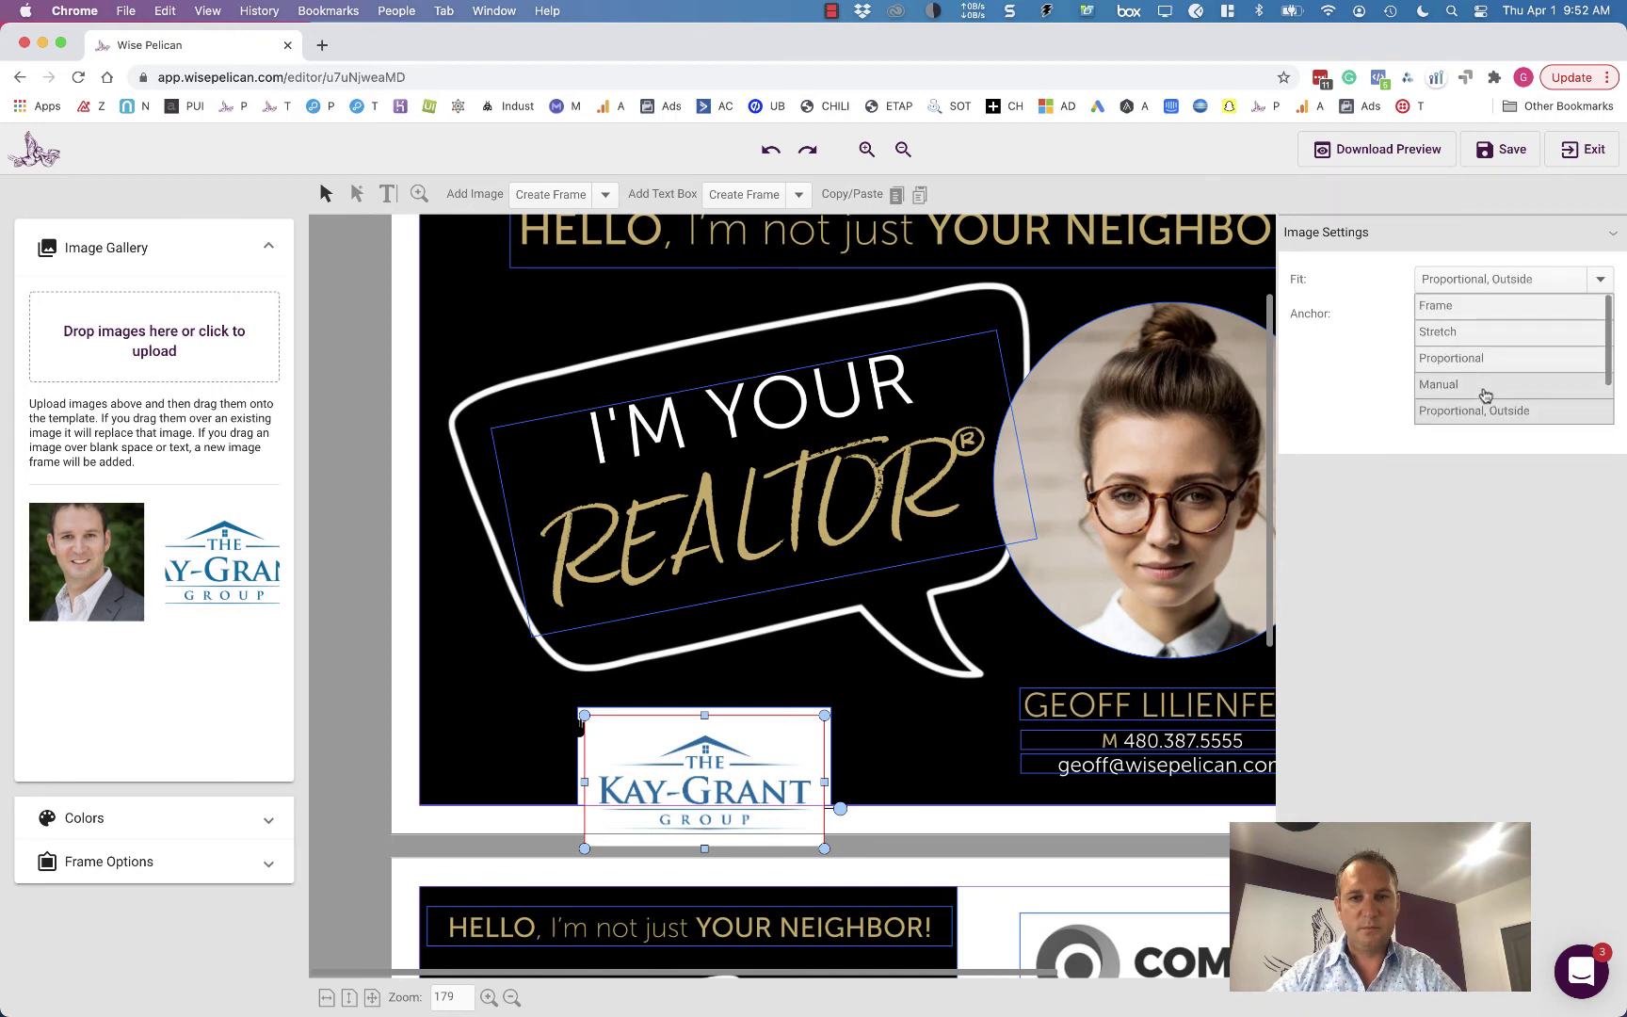
pyautogui.click(1484, 393)
pyautogui.moveTo(1484, 393); pyautogui.dragTo(1477, 398)
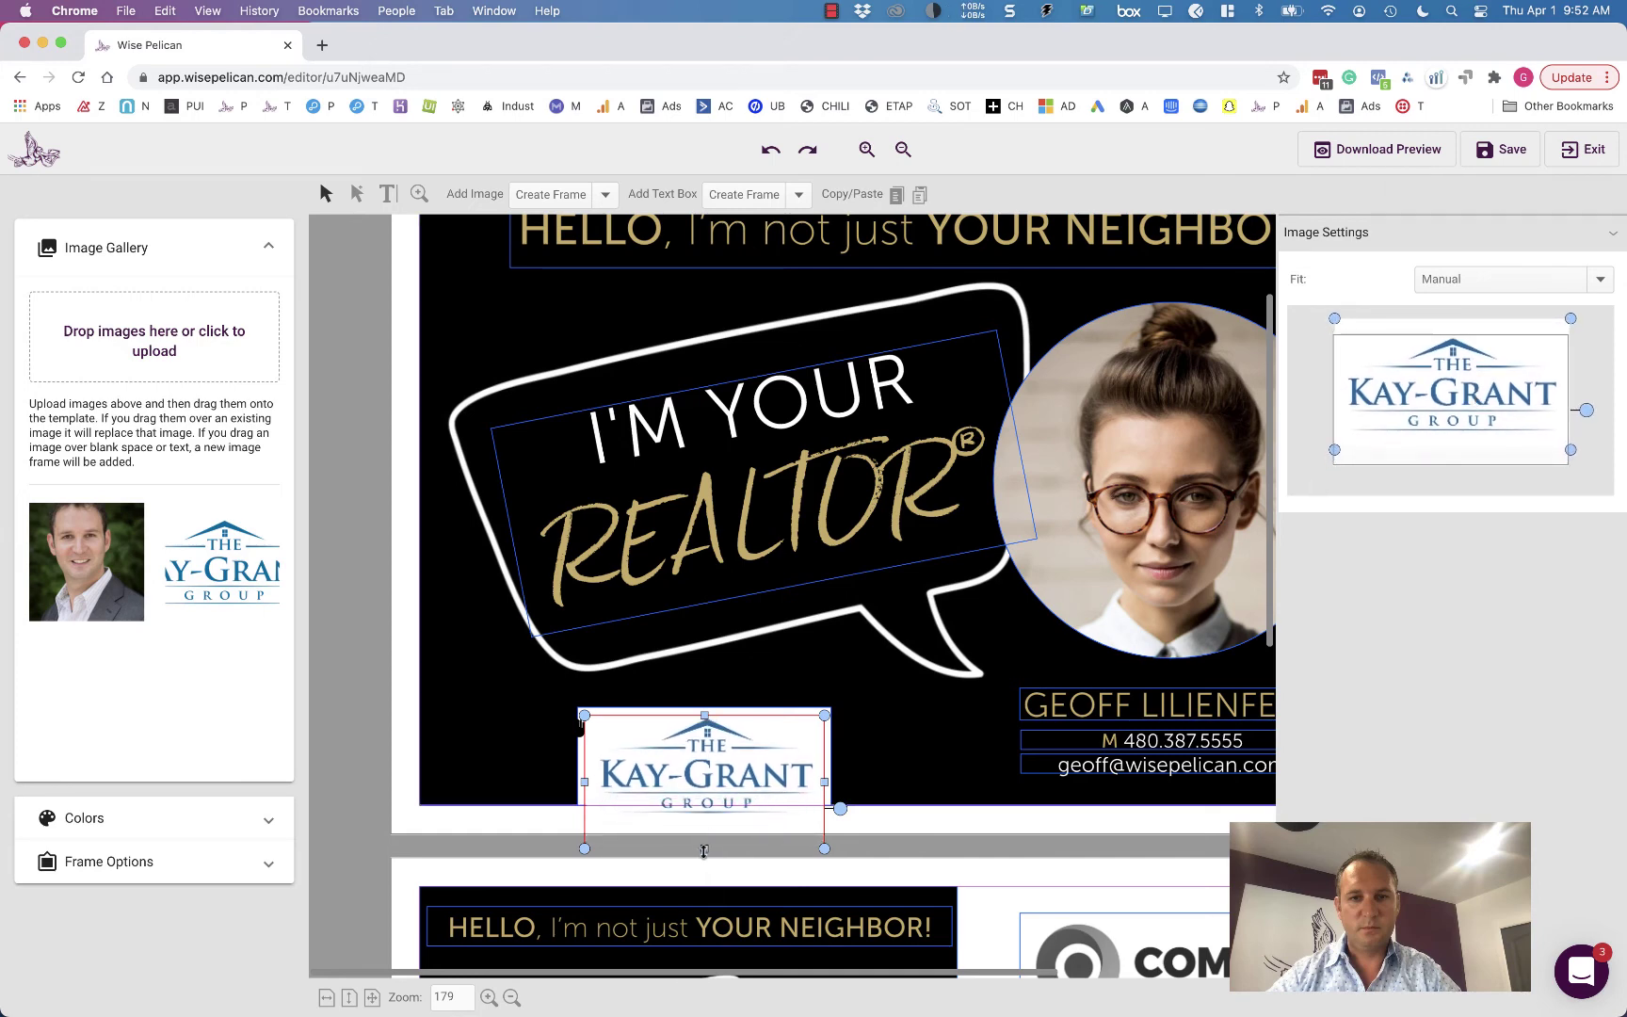
# - Make the logo frame shorter and wider, then shrink and reposition the logo inside it
pyautogui.moveTo(705, 850); pyautogui.dragTo(710, 743)
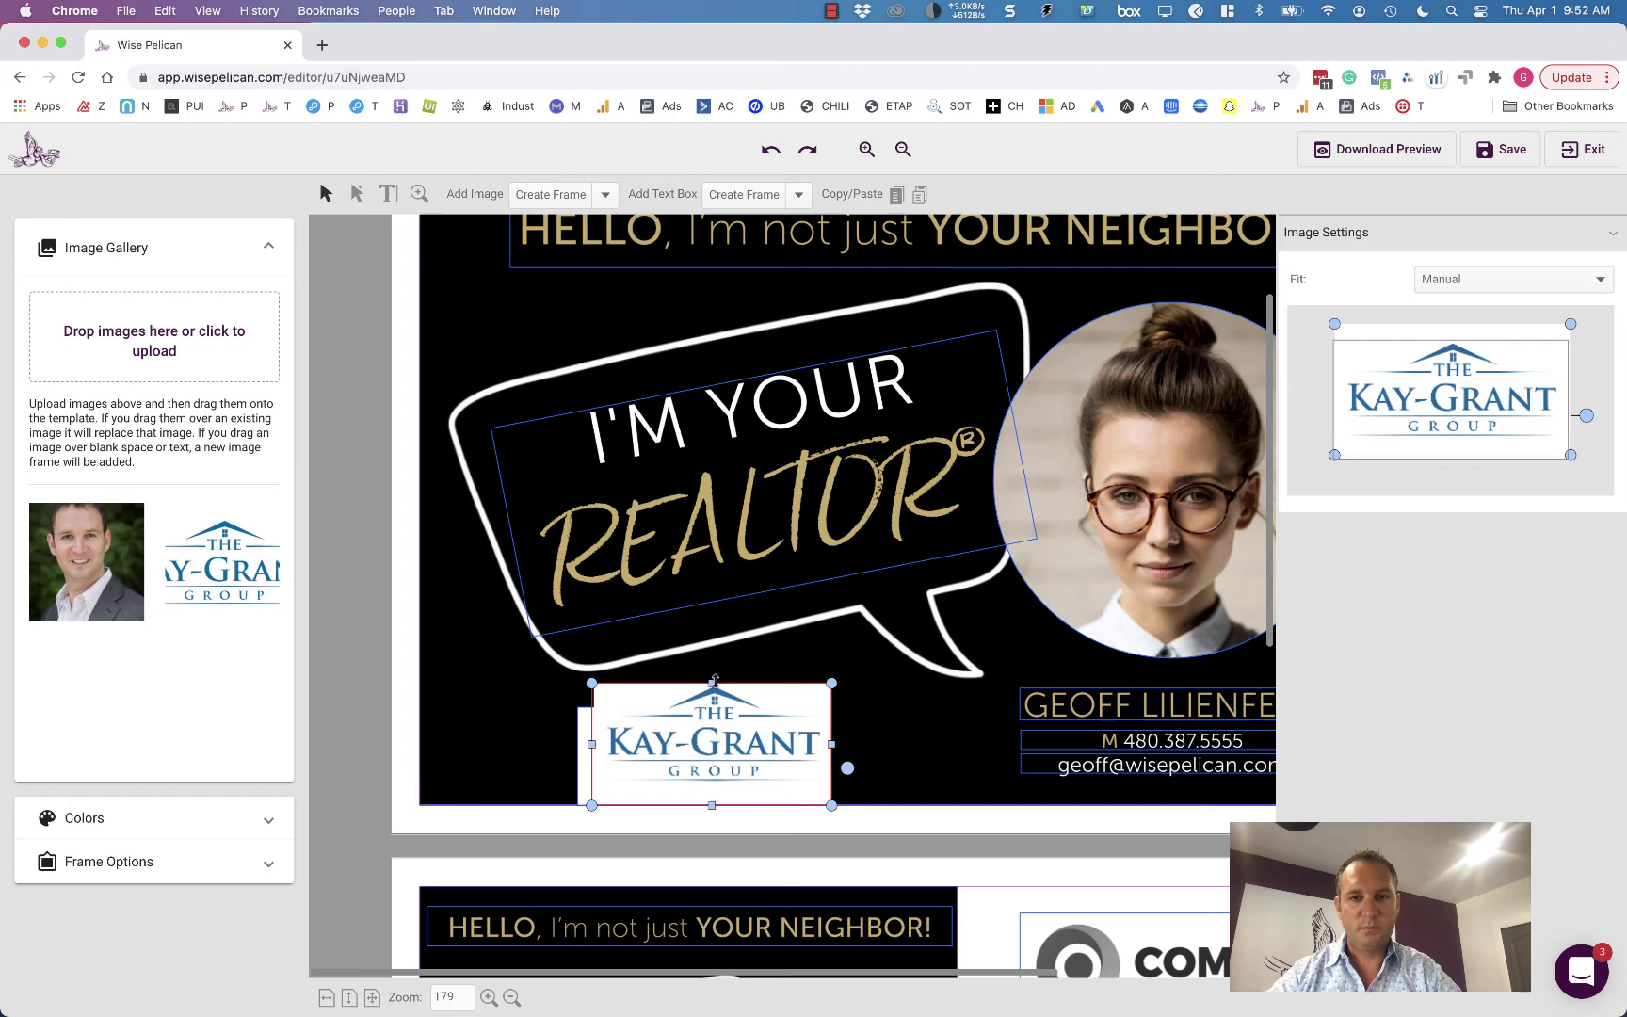
pyautogui.moveTo(715, 681); pyautogui.dragTo(734, 751)
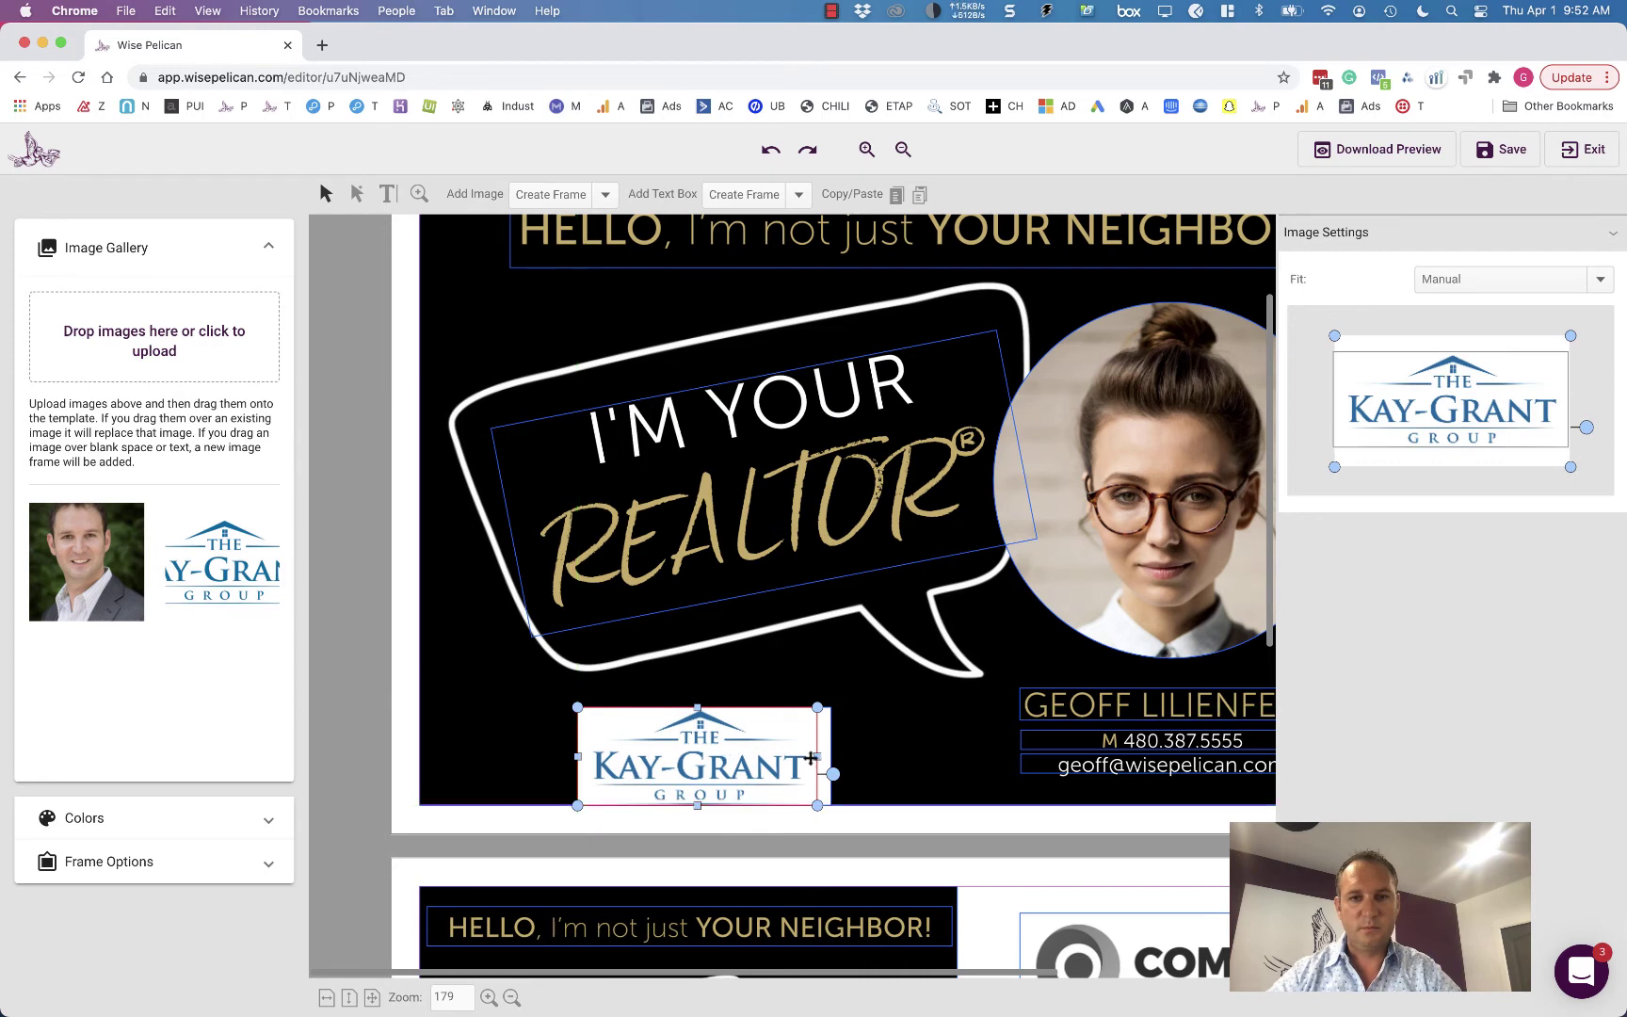
pyautogui.moveTo(819, 756); pyautogui.dragTo(833, 756)
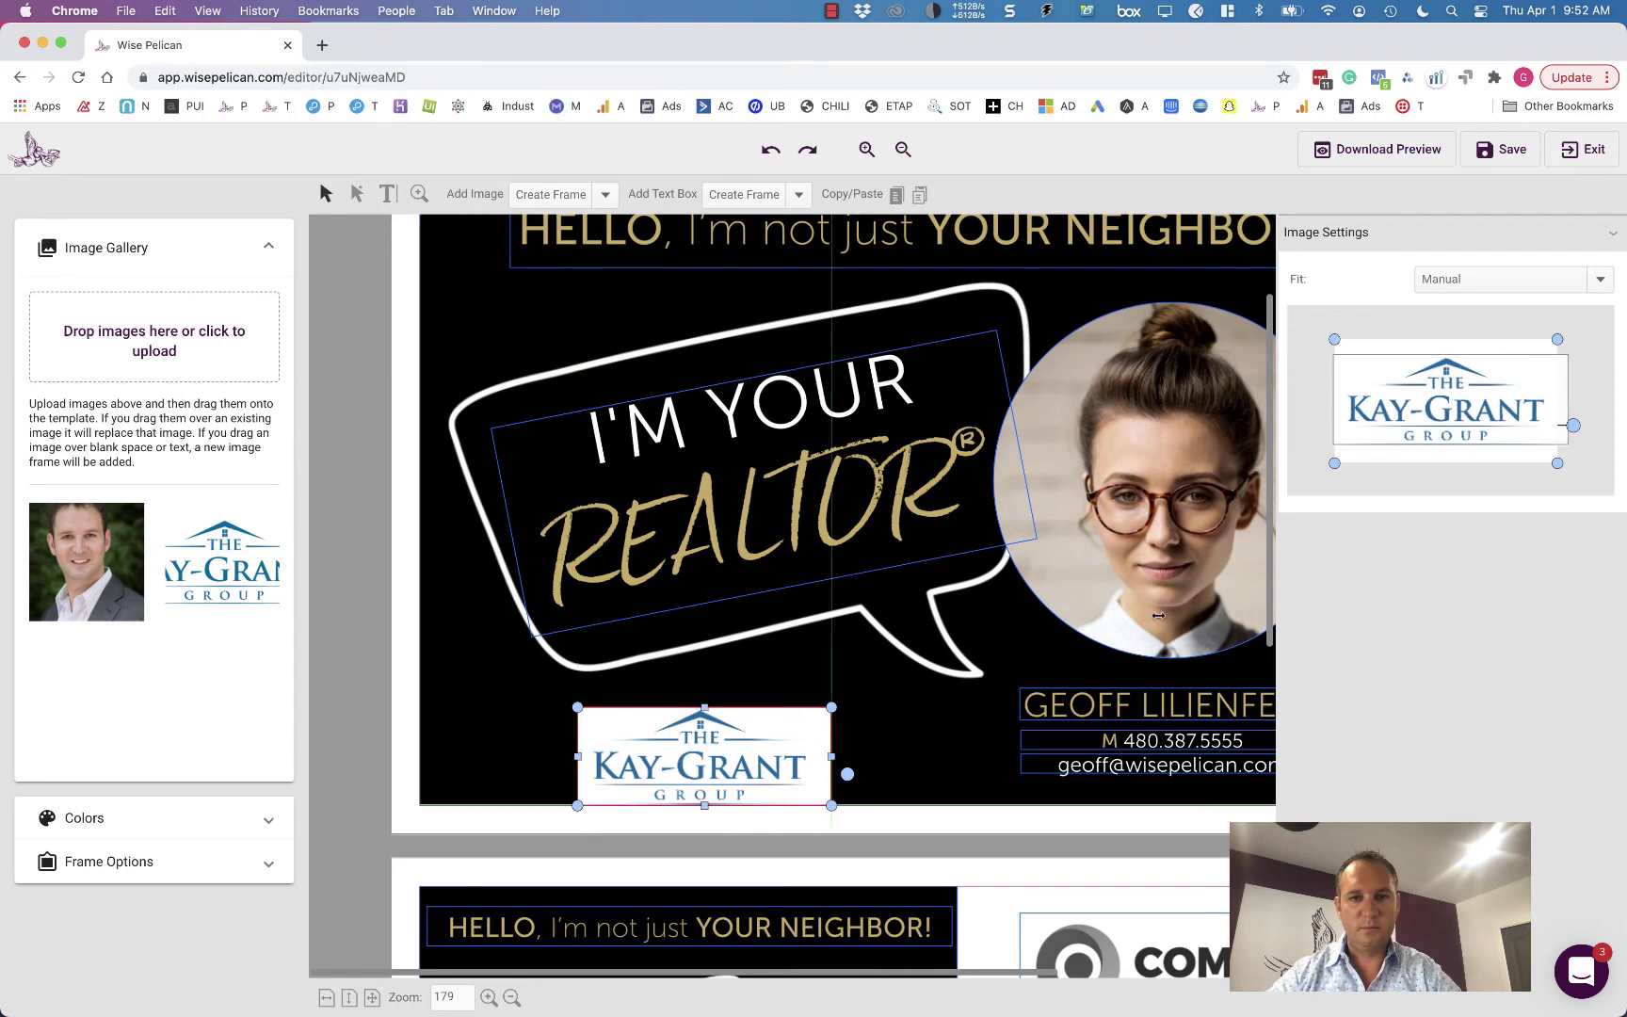
pyautogui.moveTo(1334, 463); pyautogui.dragTo(1363, 448)
pyautogui.moveTo(1464, 388); pyautogui.dragTo(1457, 394)
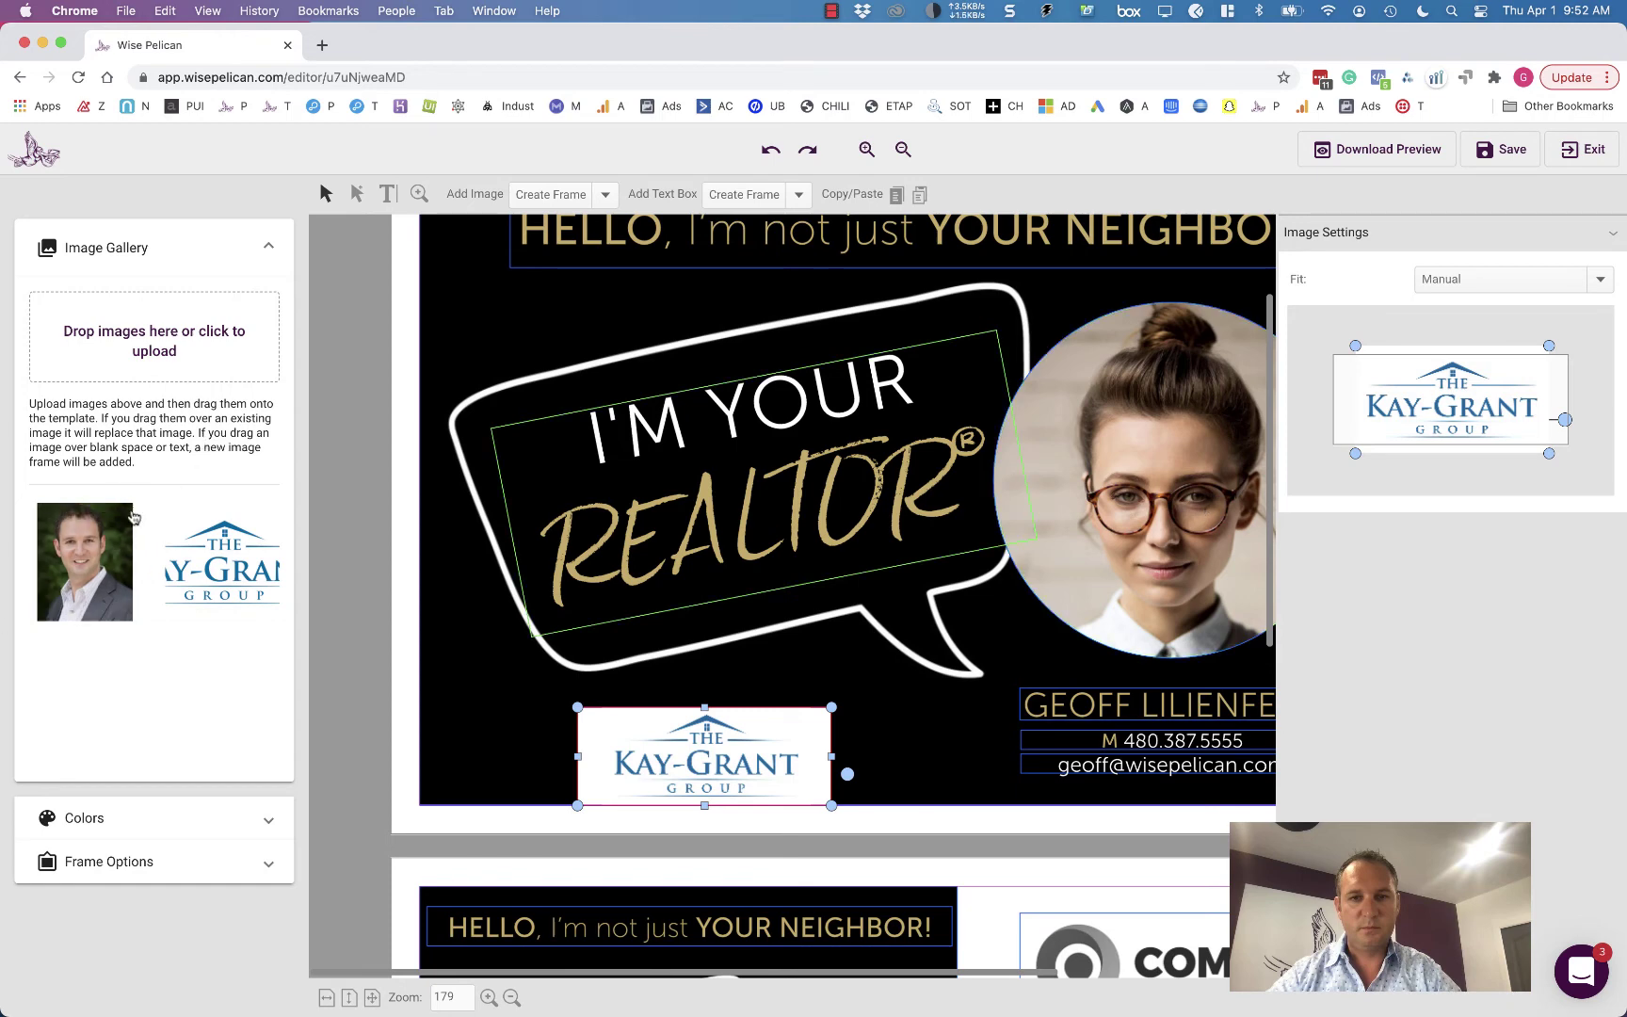
# - Swap the woman's photo in the front circle for the man's headshot and enlarge it to fill
pyautogui.moveTo(82, 554); pyautogui.dragTo(1137, 482)
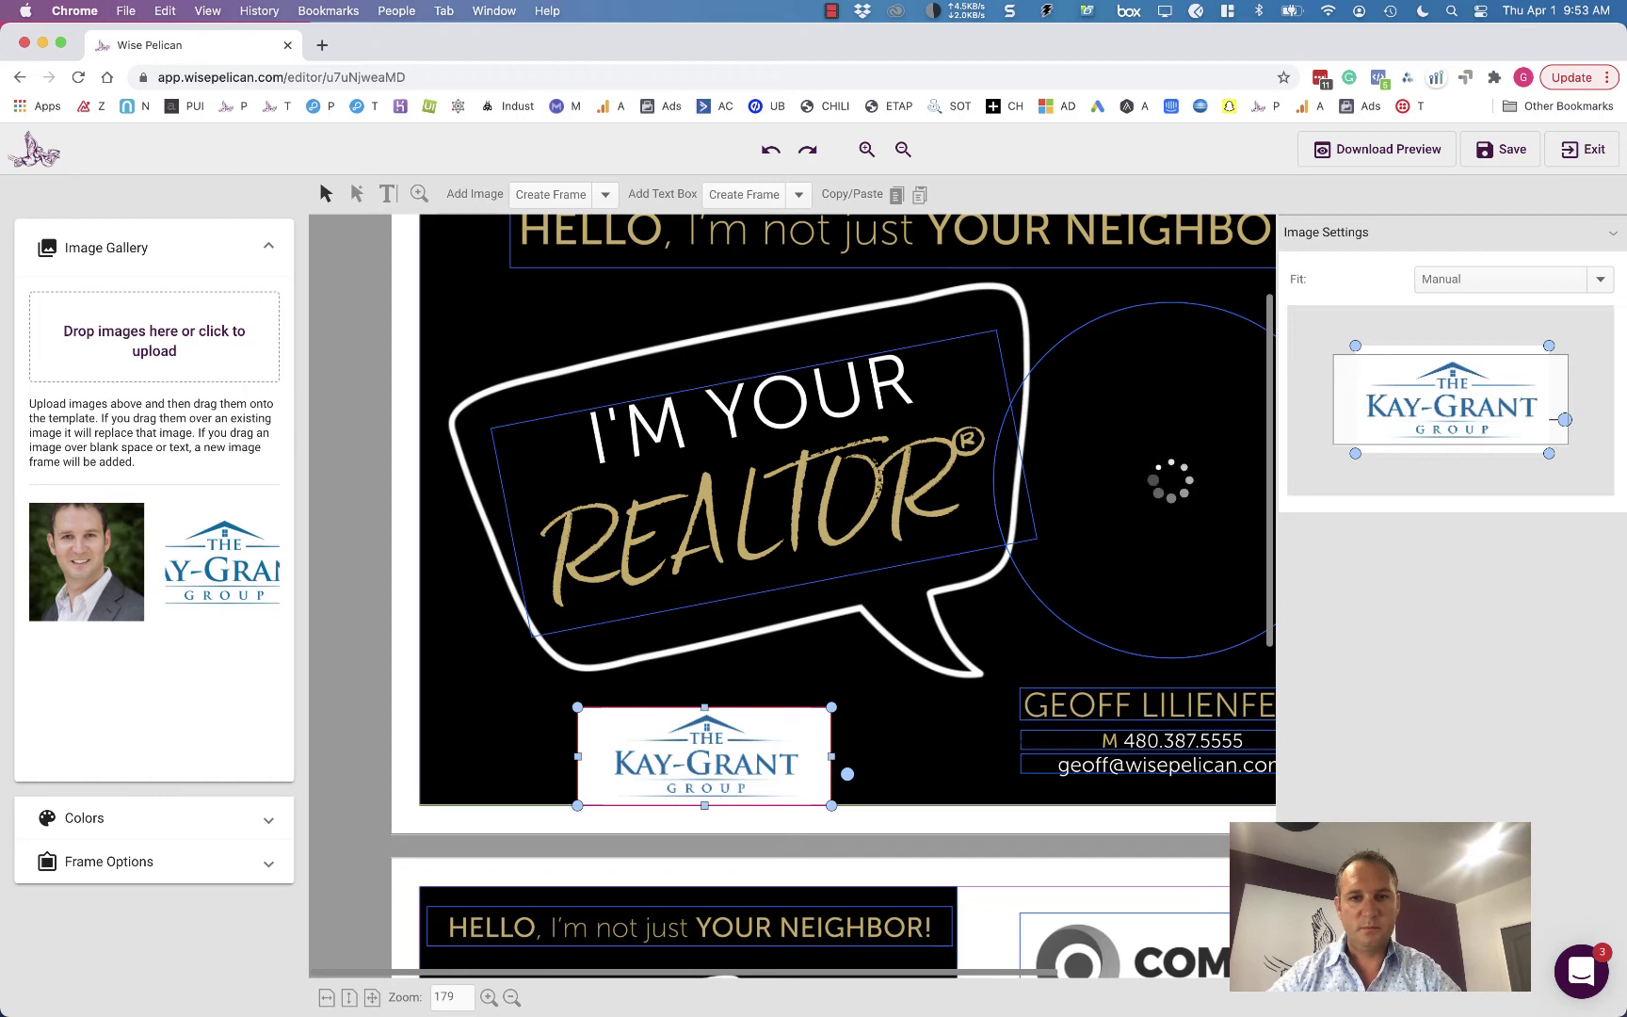
pyautogui.scroll(-3, 1216, 635)
pyautogui.scroll(6, 1215, 634)
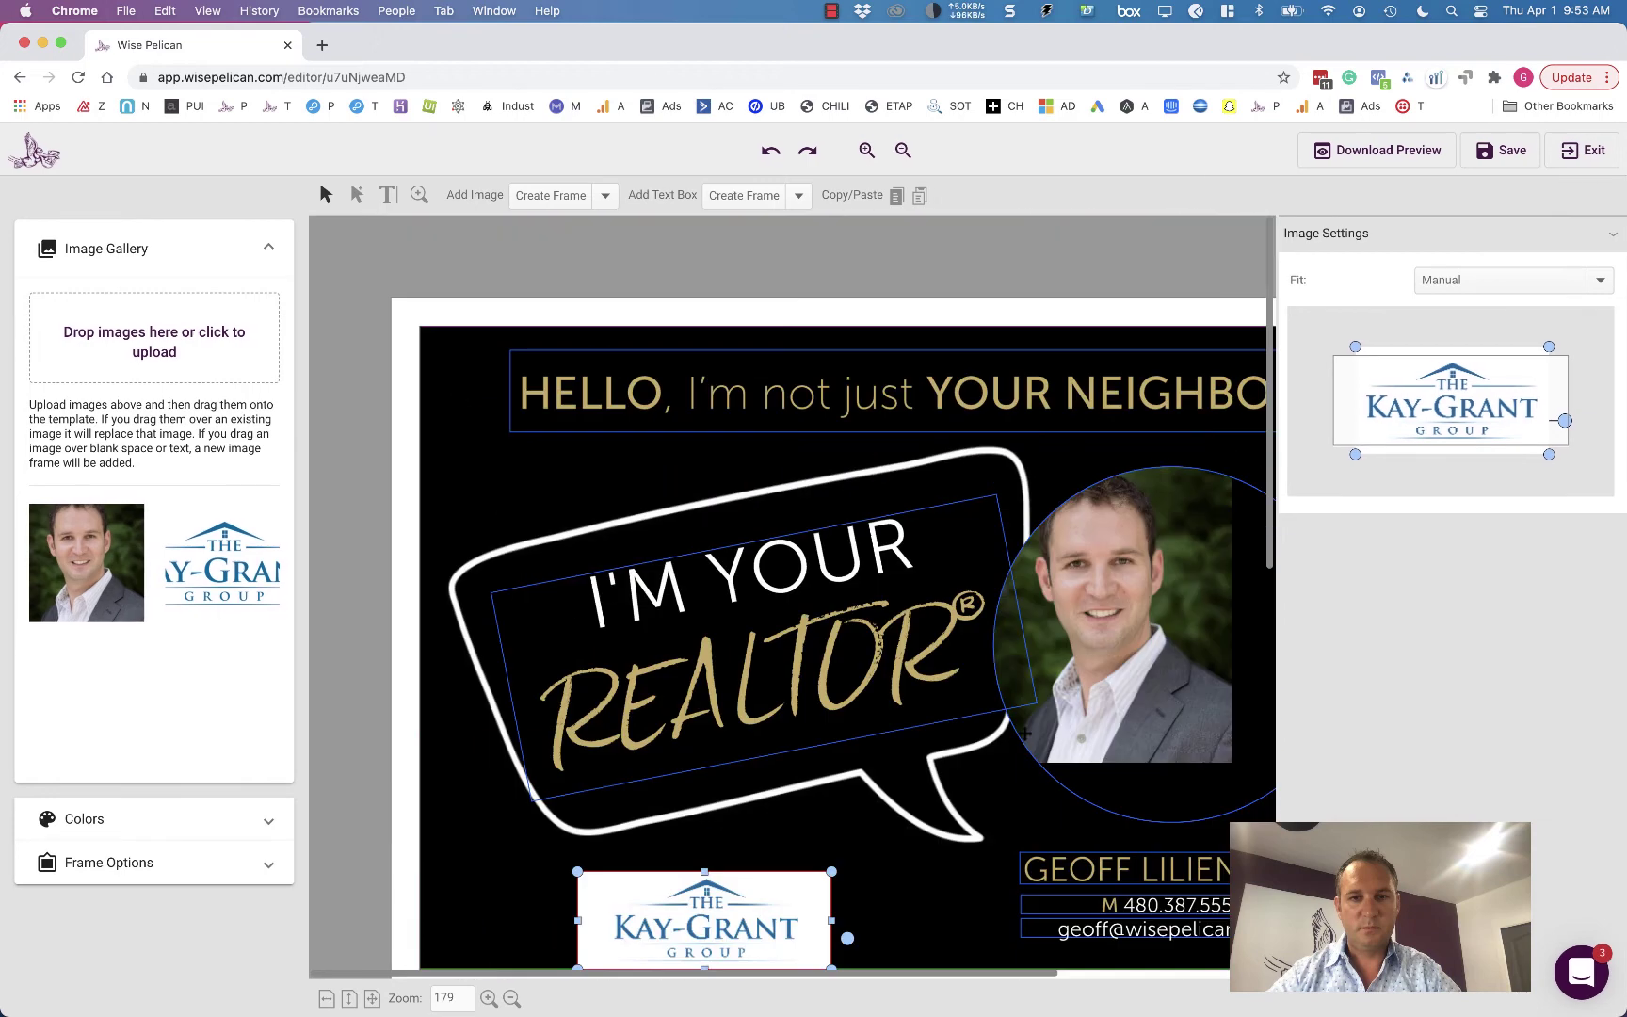
pyautogui.click(1199, 636)
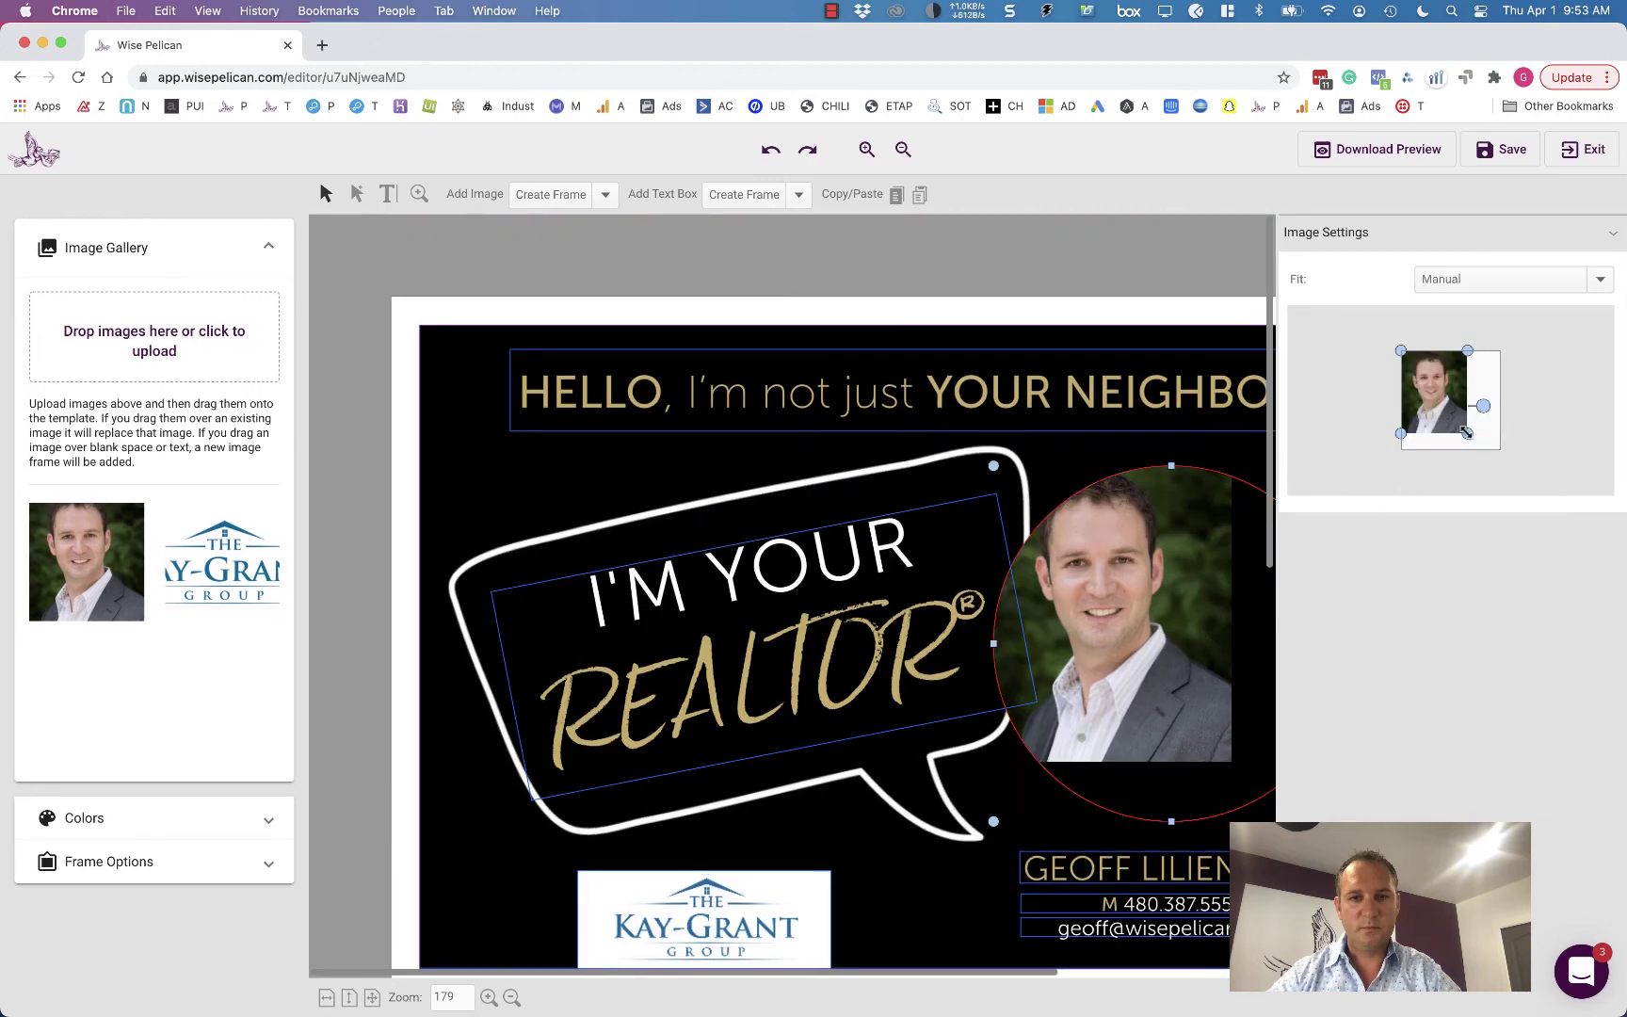
pyautogui.moveTo(1467, 432); pyautogui.dragTo(1475, 415)
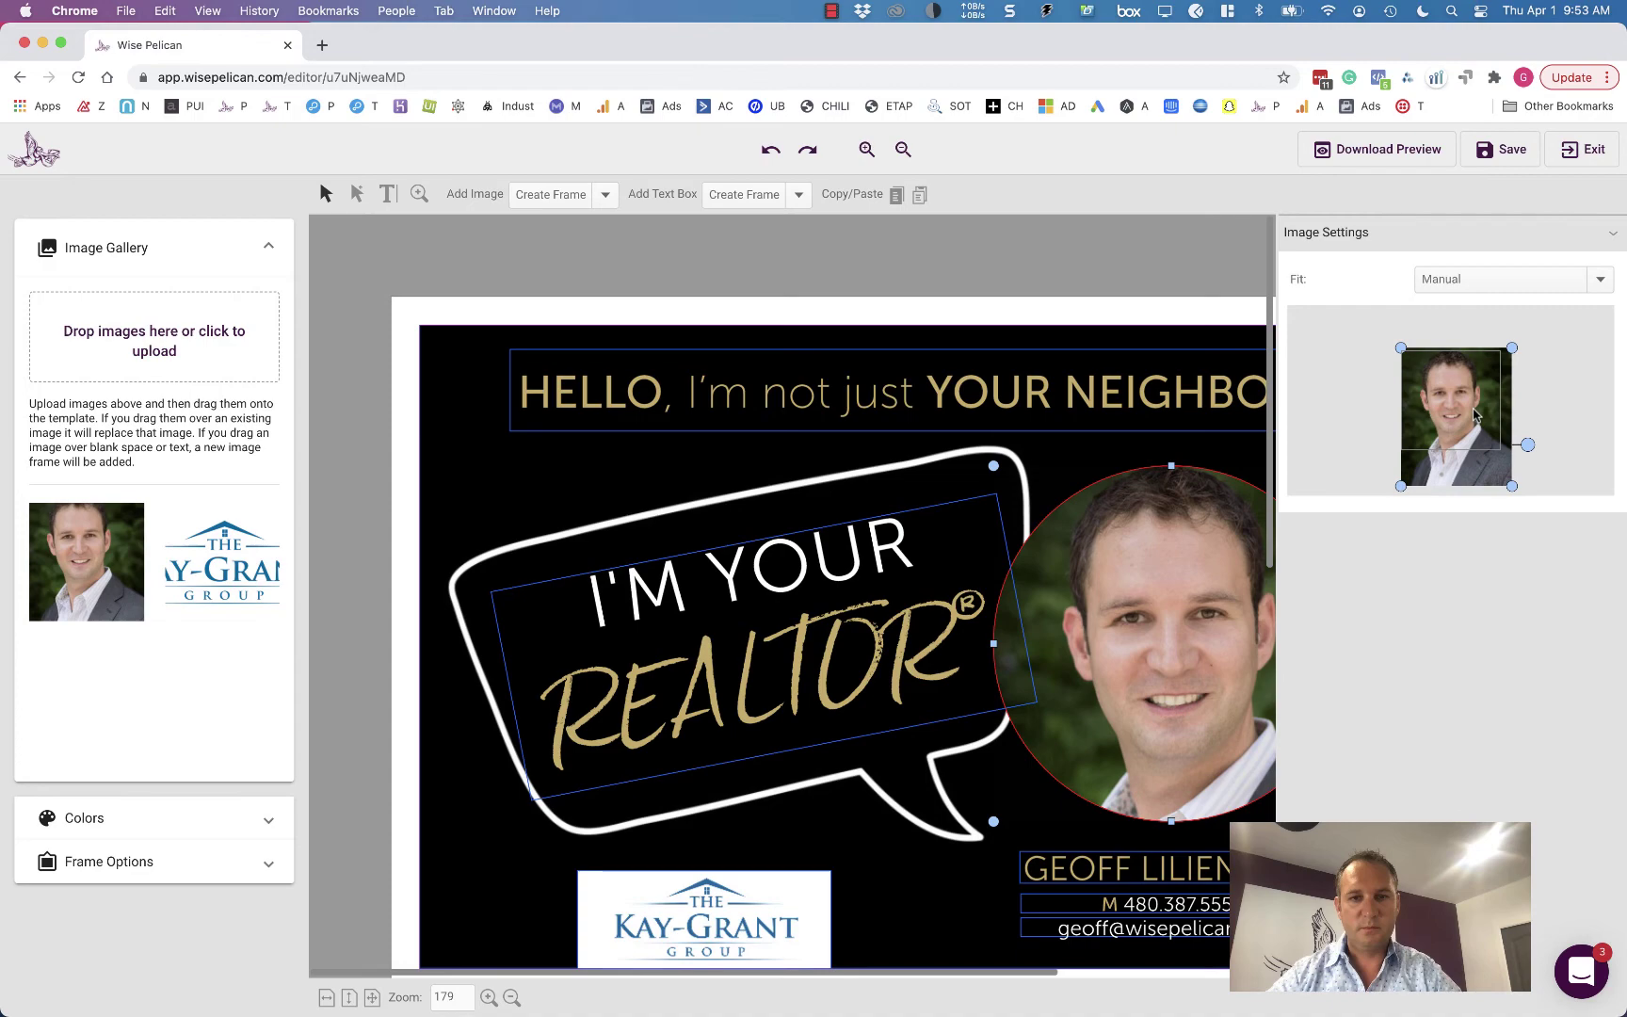
# - Drop the headshot into the address side's photo circle and enlarge it to fill the circle
pyautogui.scroll(-5, 933, 643)
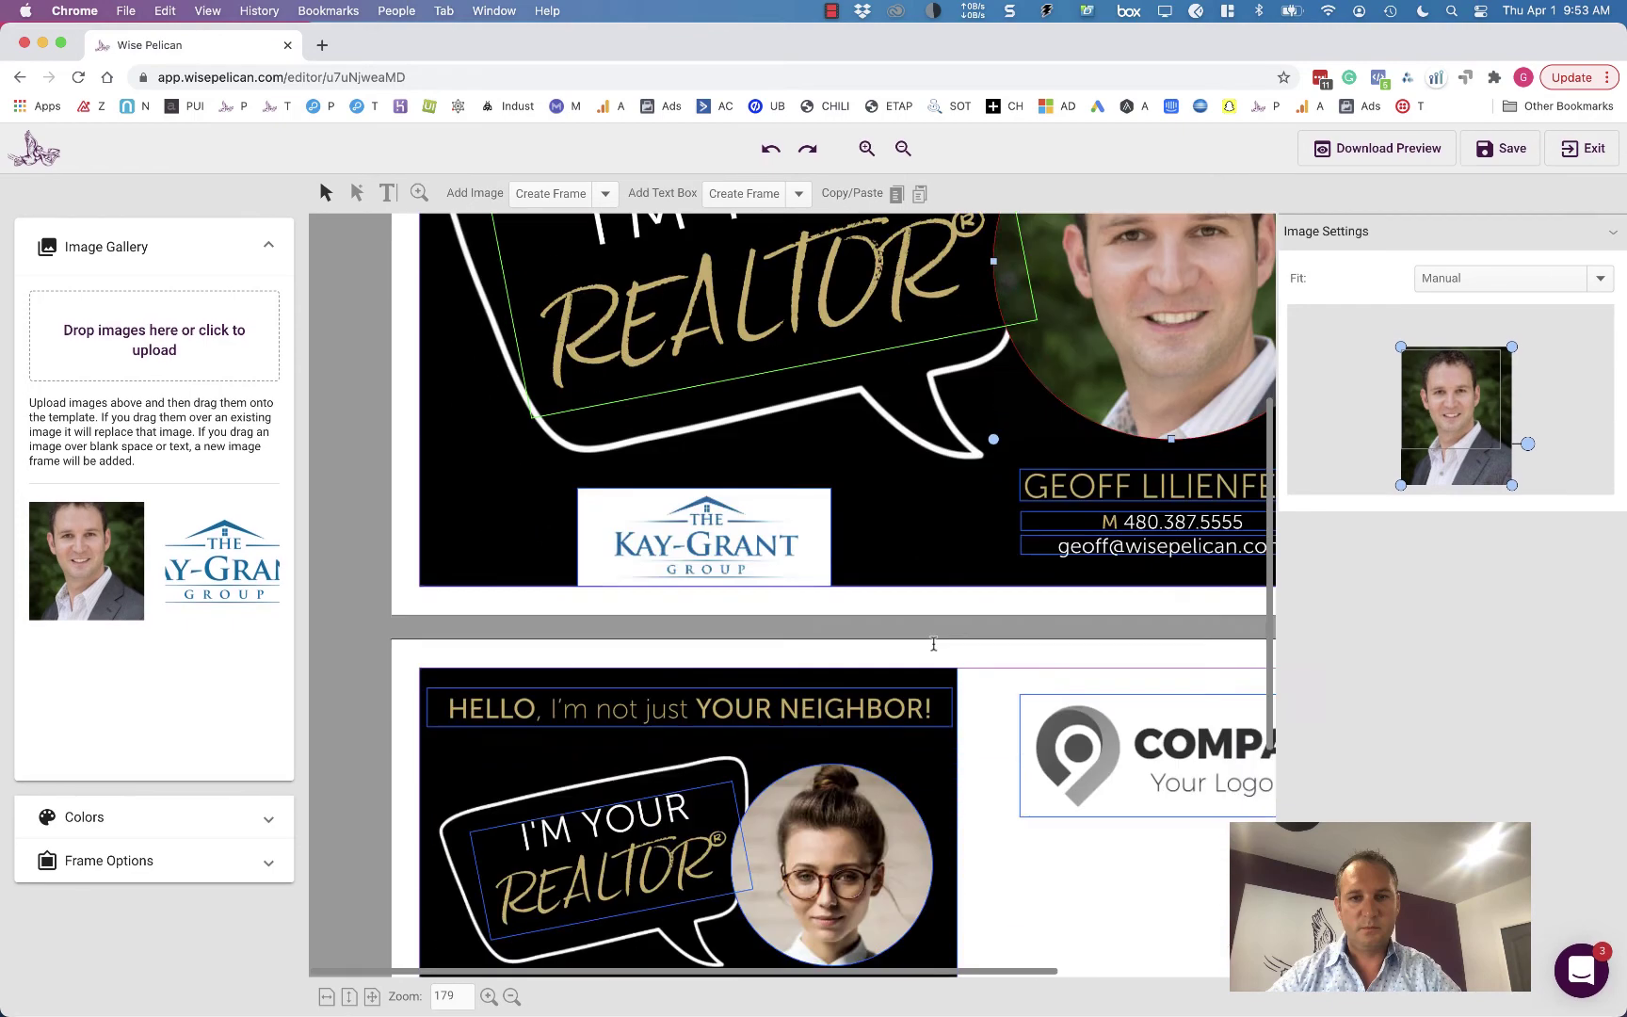
pyautogui.scroll(-5, 933, 643)
pyautogui.moveTo(90, 544); pyautogui.dragTo(845, 422)
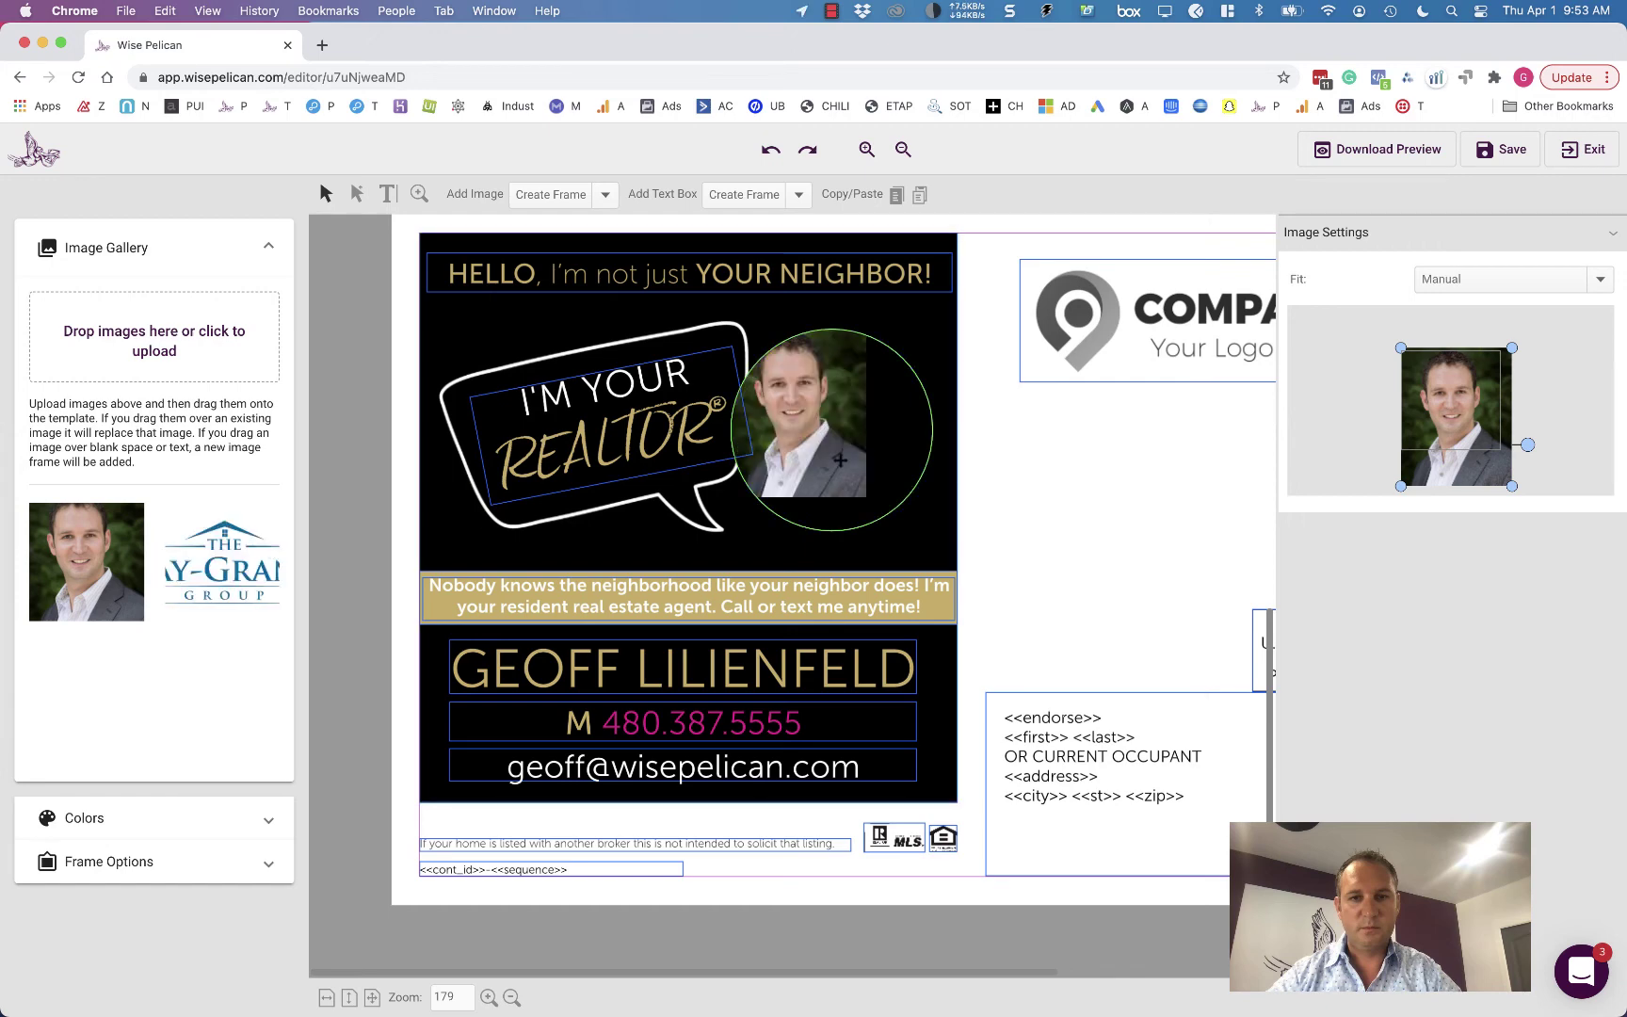
pyautogui.click(839, 459)
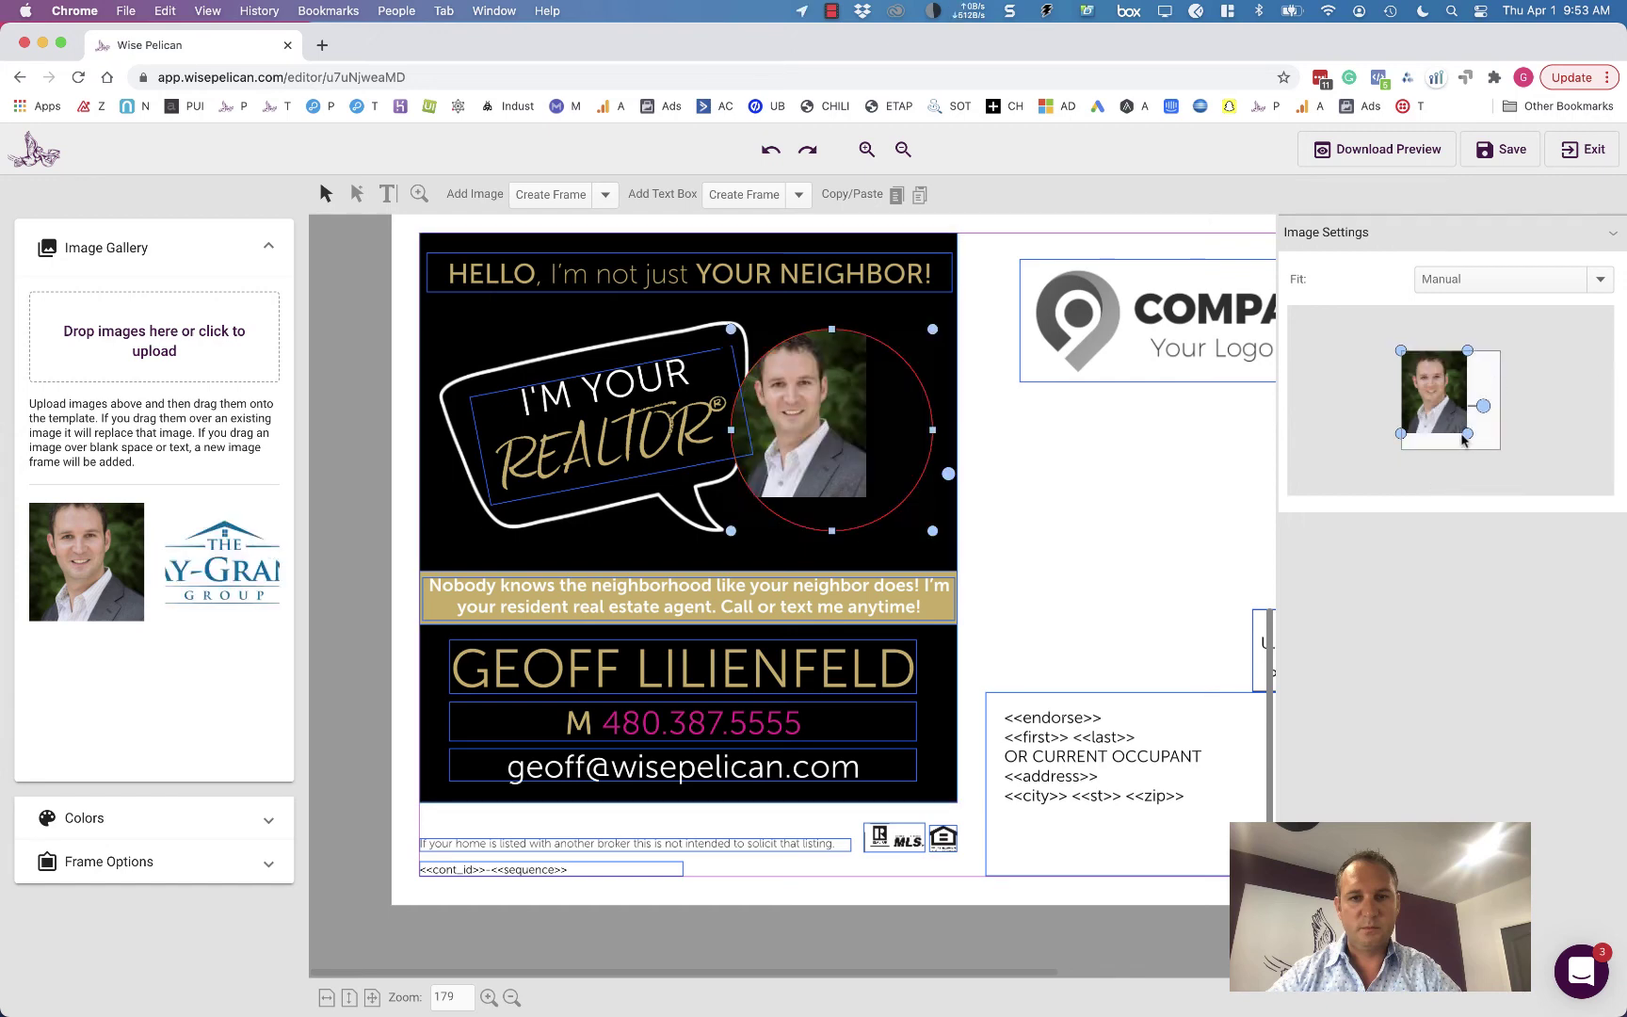
pyautogui.moveTo(1467, 433); pyautogui.dragTo(1452, 415)
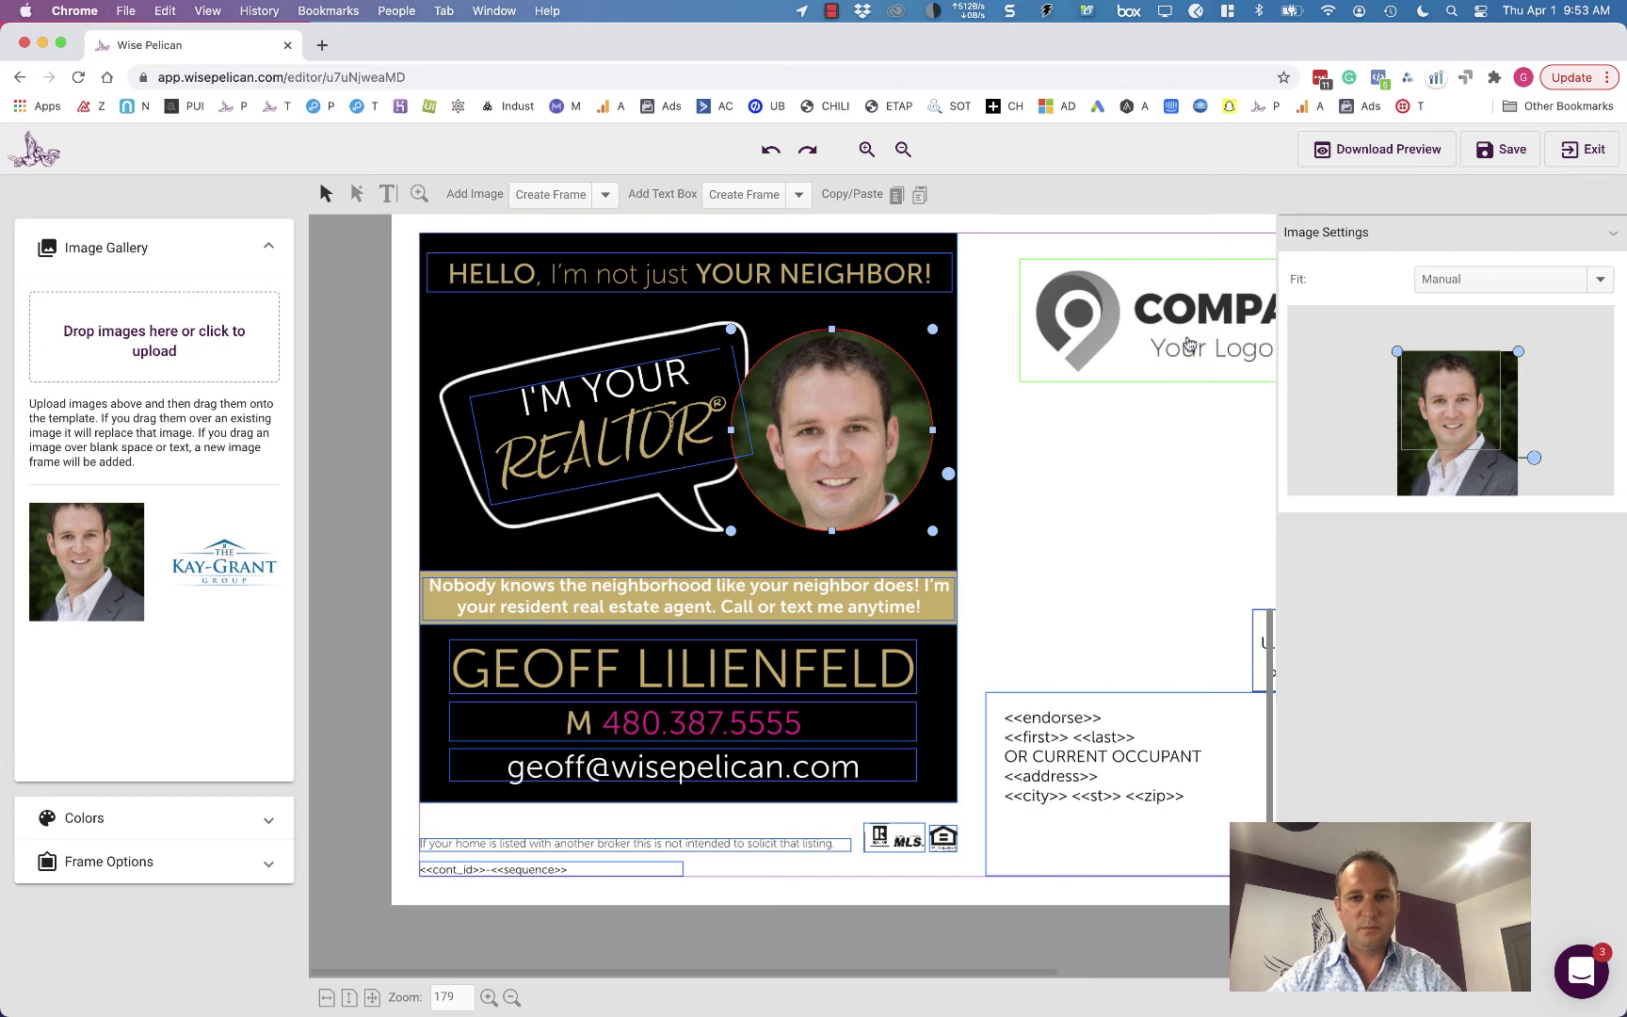
# - Put the Kay-Grant logo in the address side's Company Logo frame with Proportional fit and Center anchor
pyautogui.moveTo(1190, 343); pyautogui.dragTo(1190, 344)
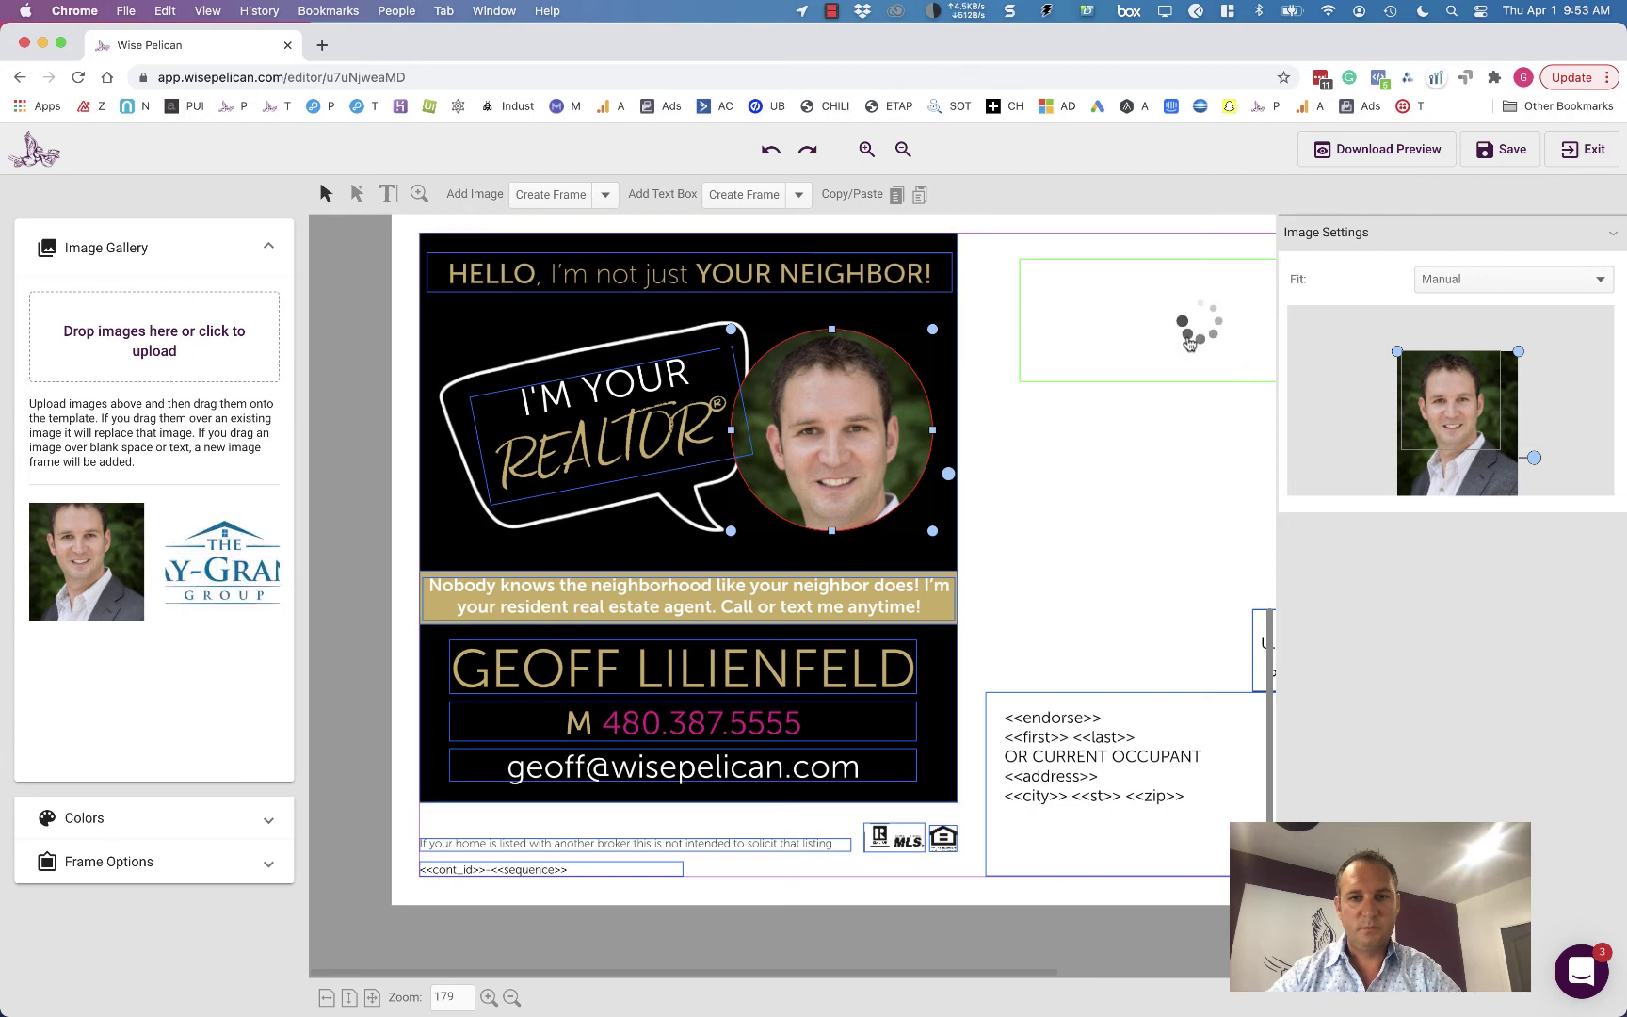
pyautogui.scroll(5, 1108, 573)
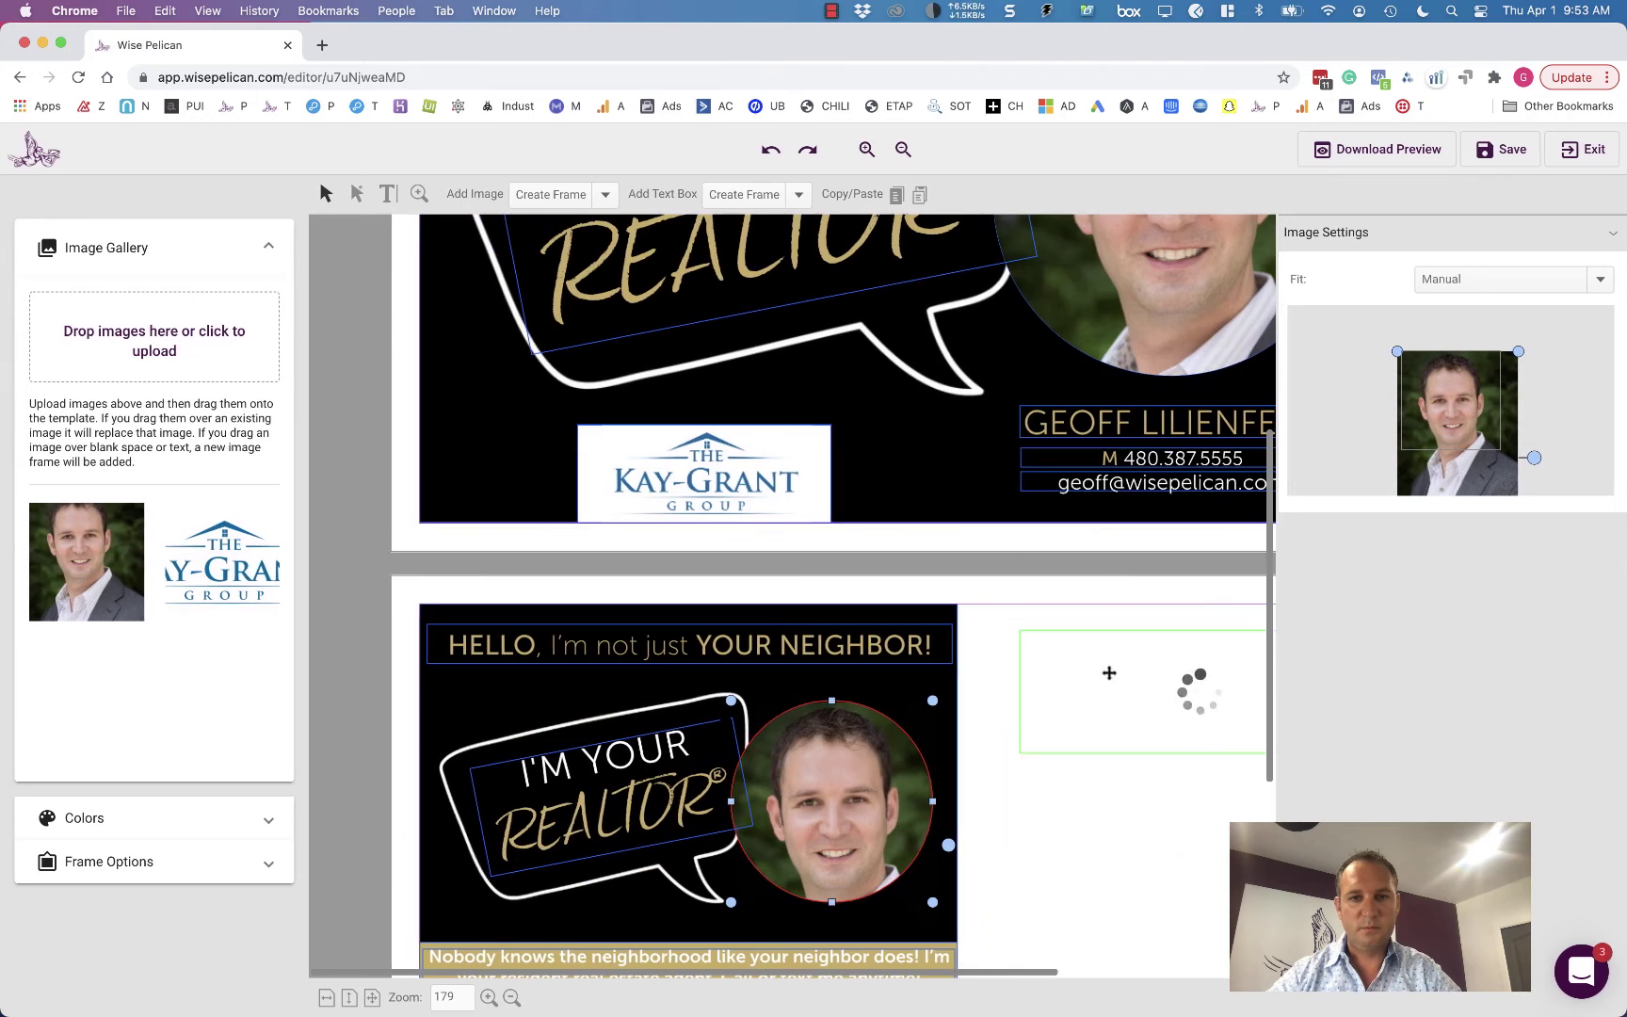
pyautogui.click(1085, 719)
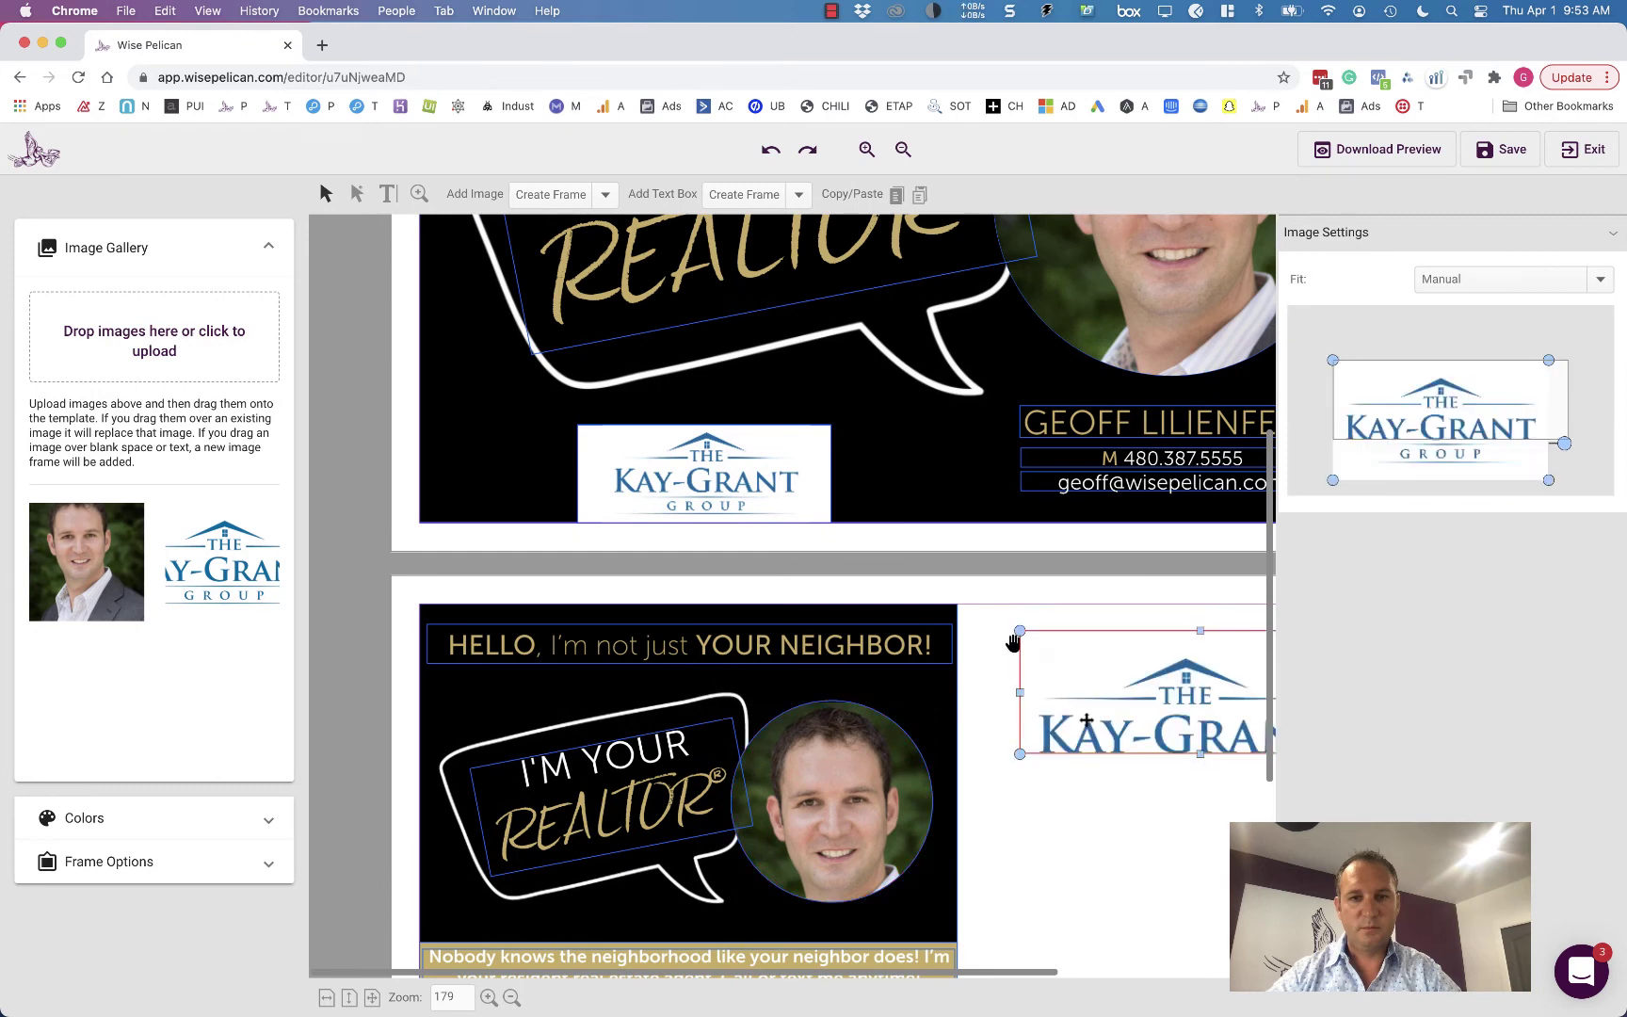
pyautogui.click(1488, 283)
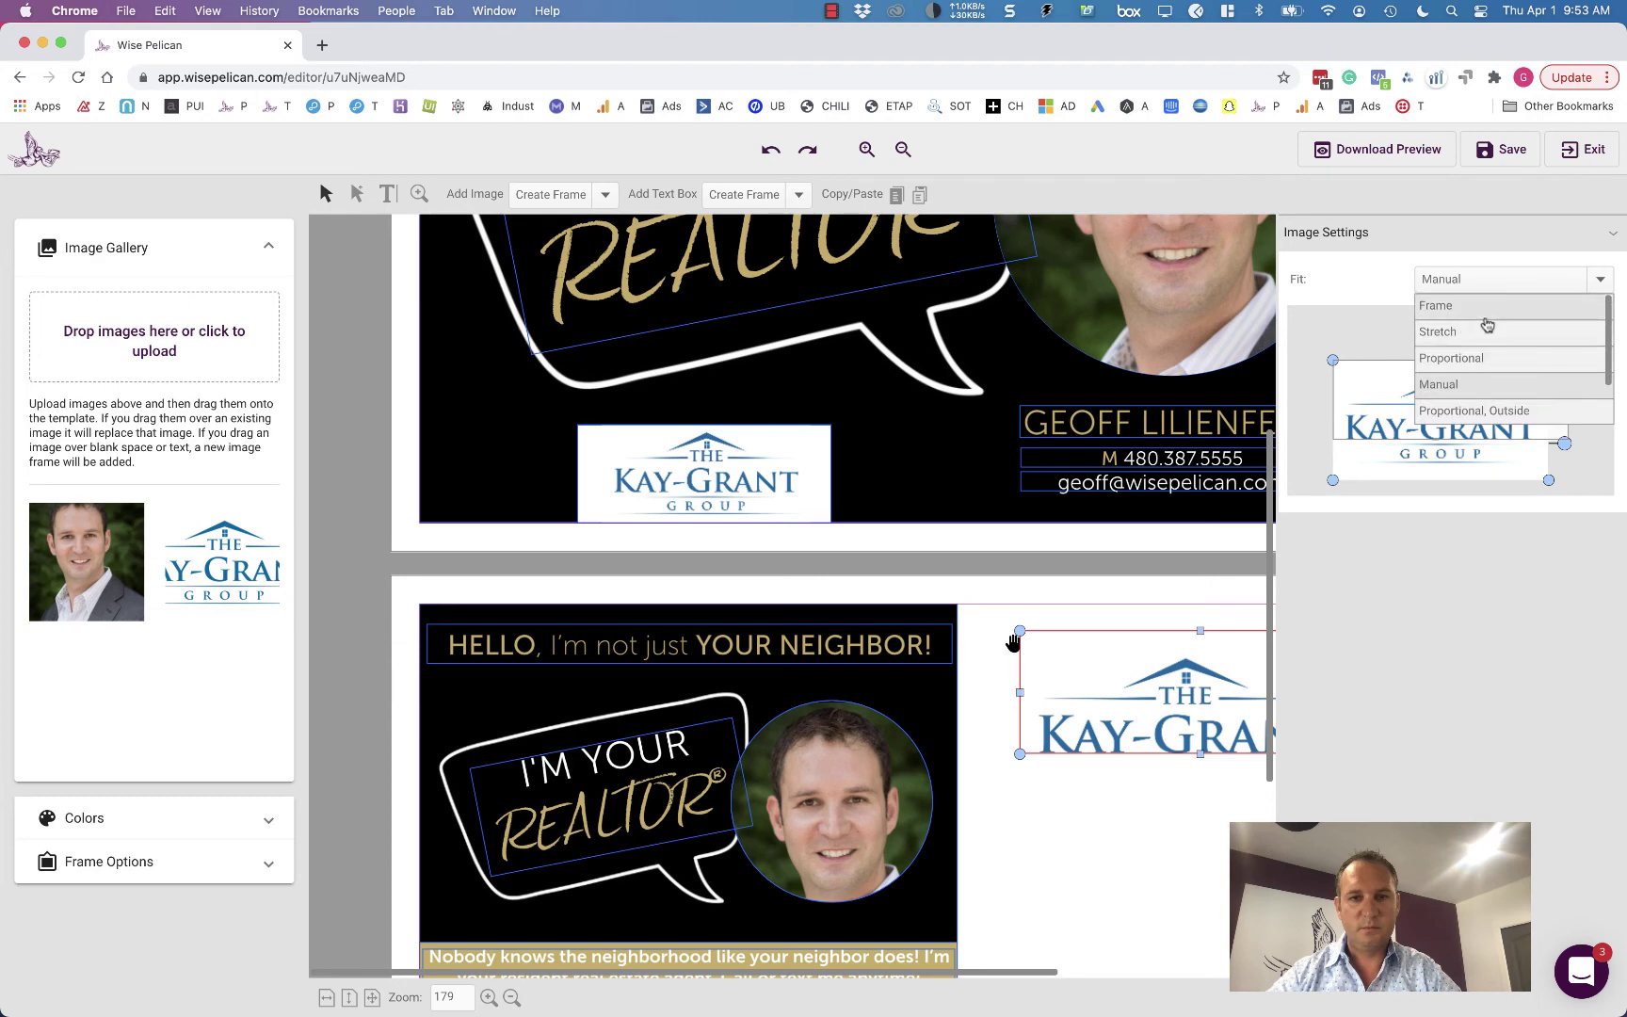
pyautogui.click(1490, 360)
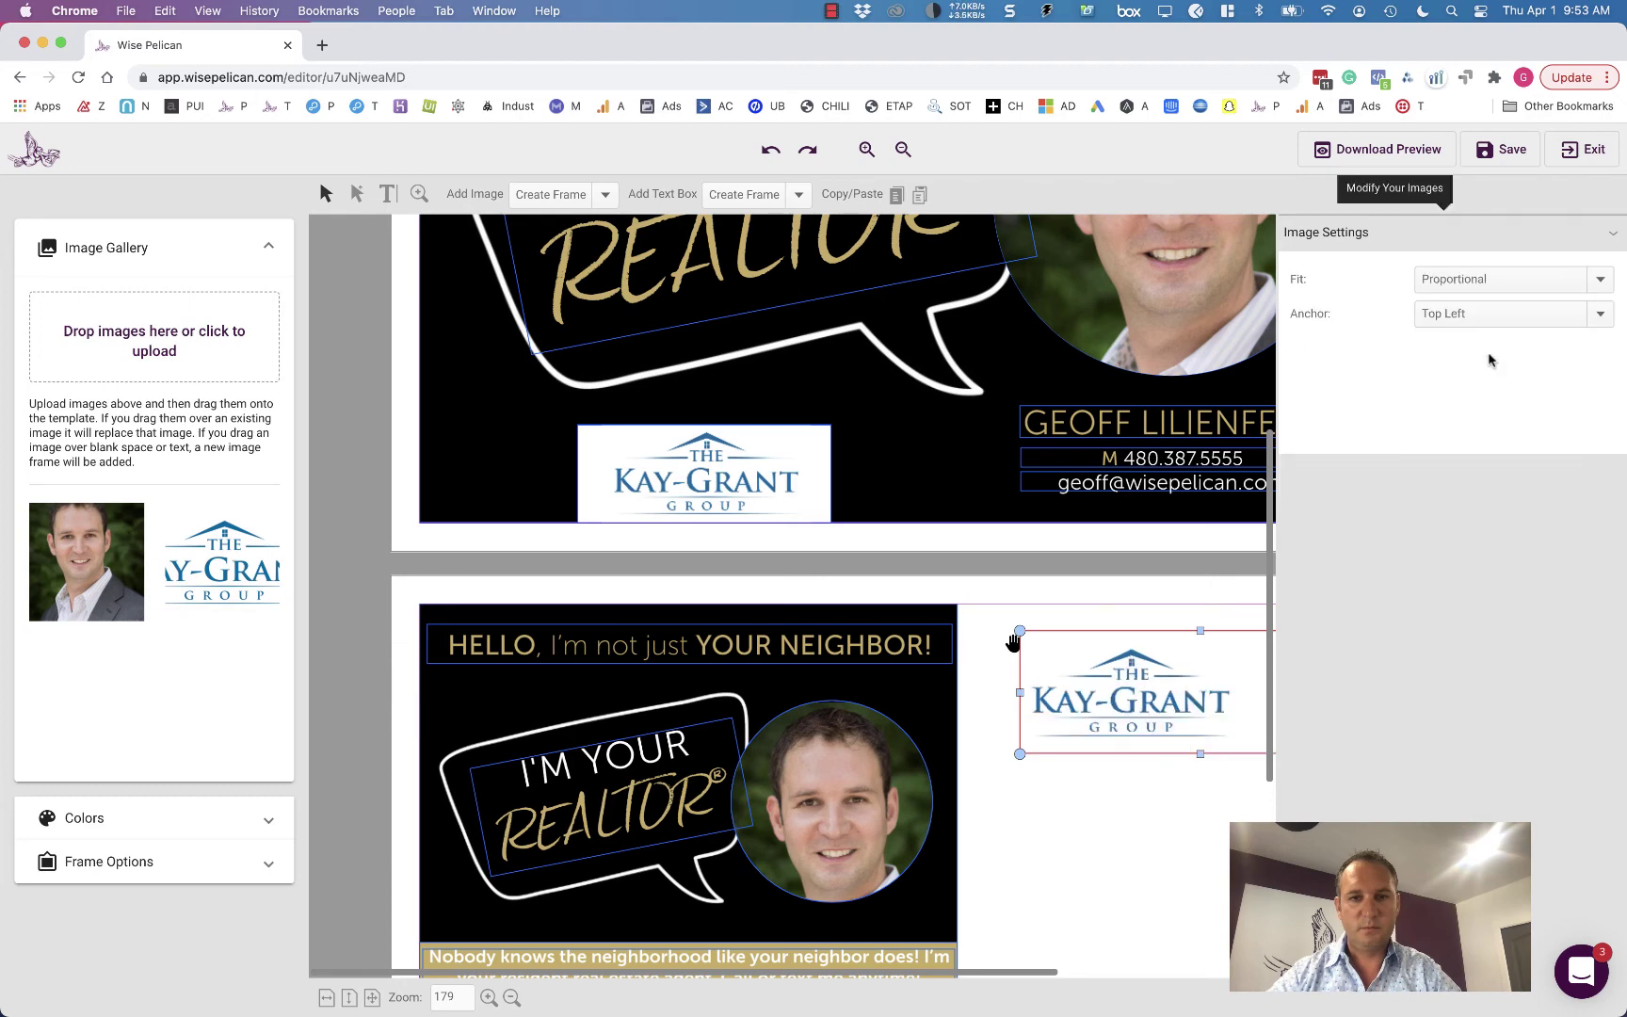
pyautogui.click(1475, 282)
pyautogui.click(1475, 283)
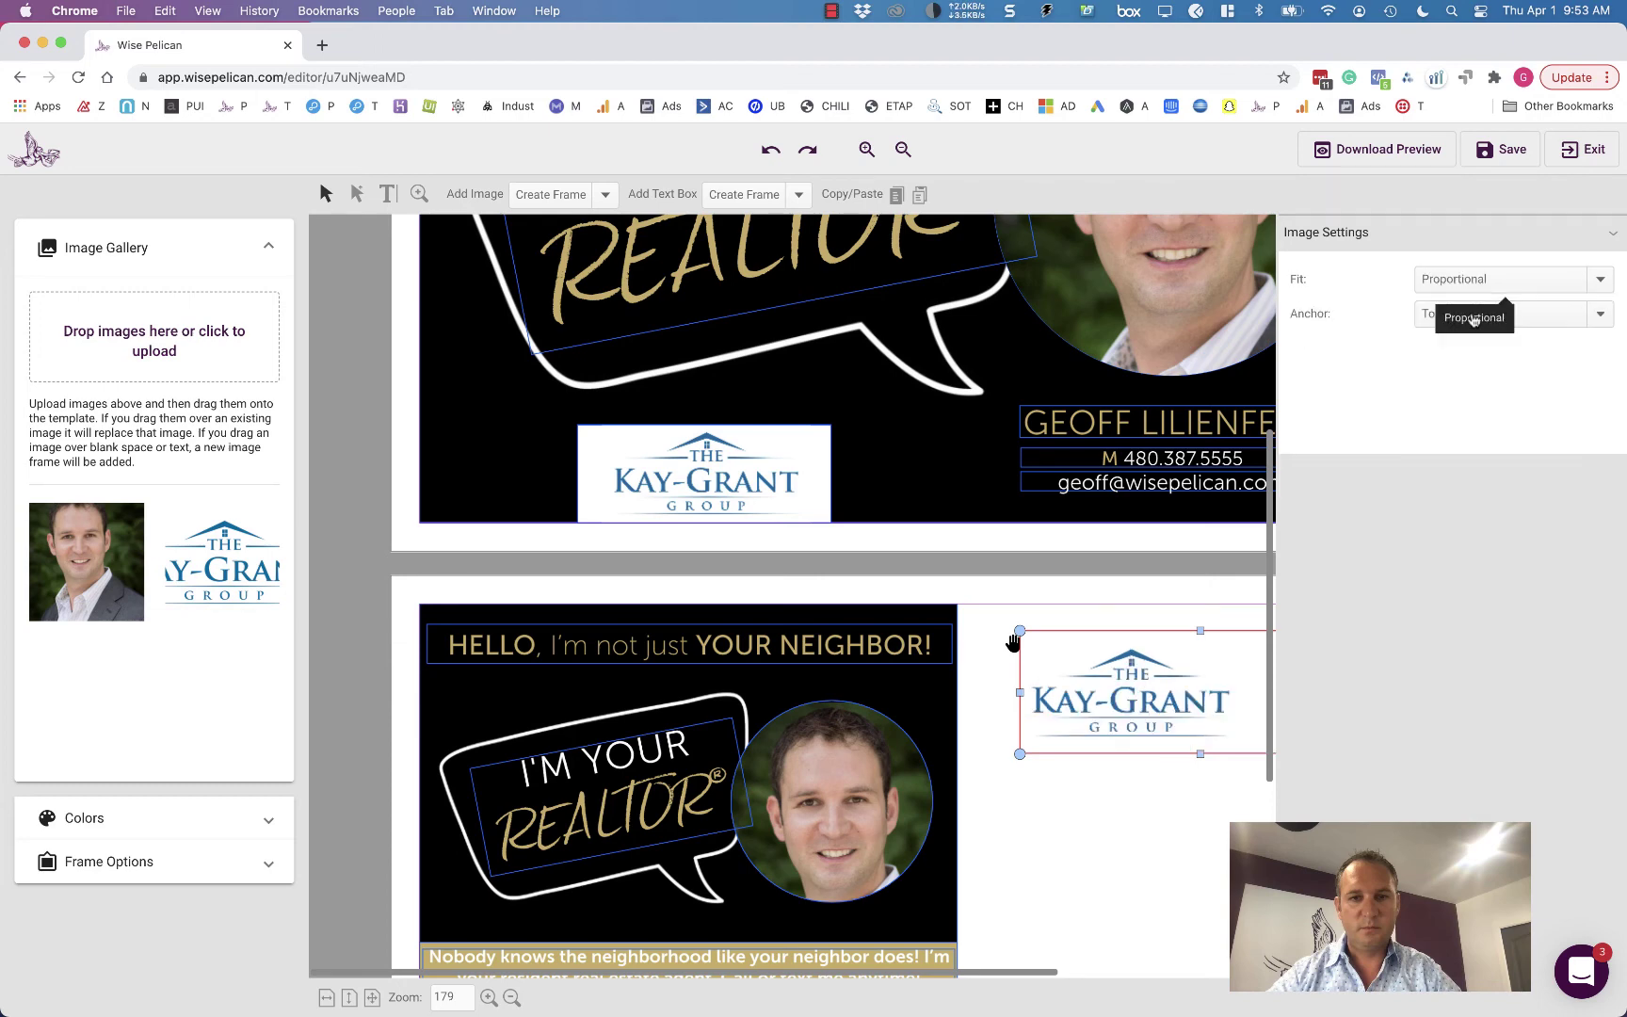
pyautogui.click(1472, 320)
pyautogui.click(1474, 448)
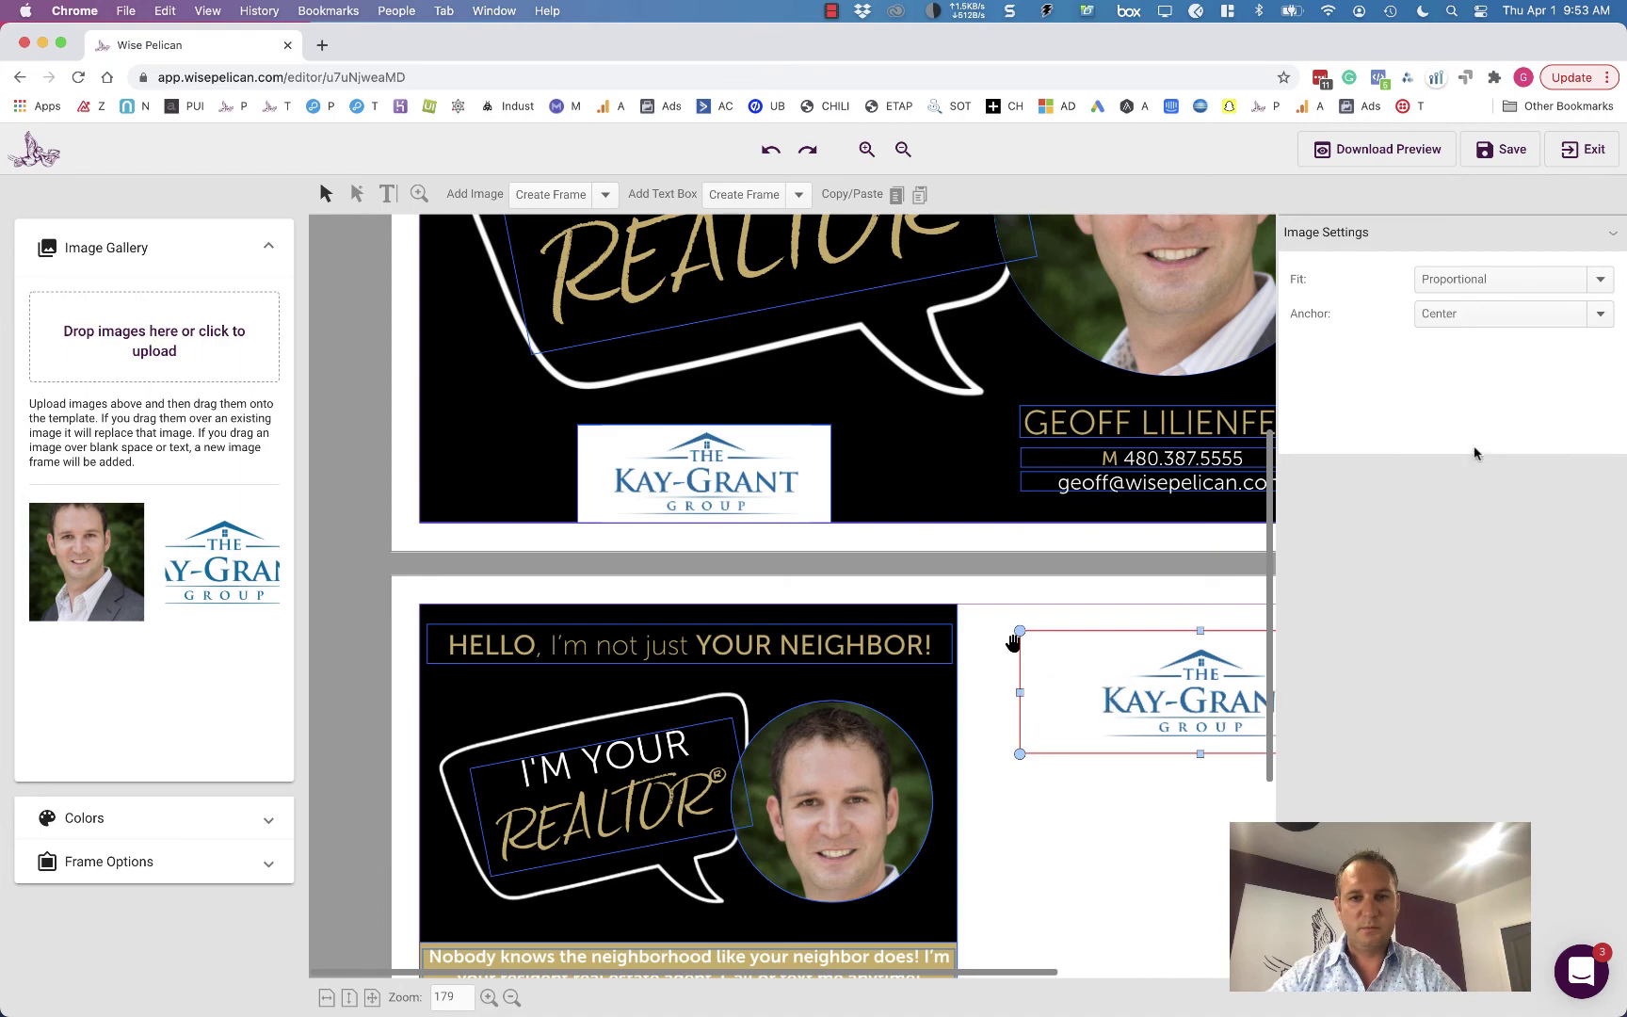
pyautogui.scroll(4, 1122, 812)
pyautogui.scroll(-3, 1122, 813)
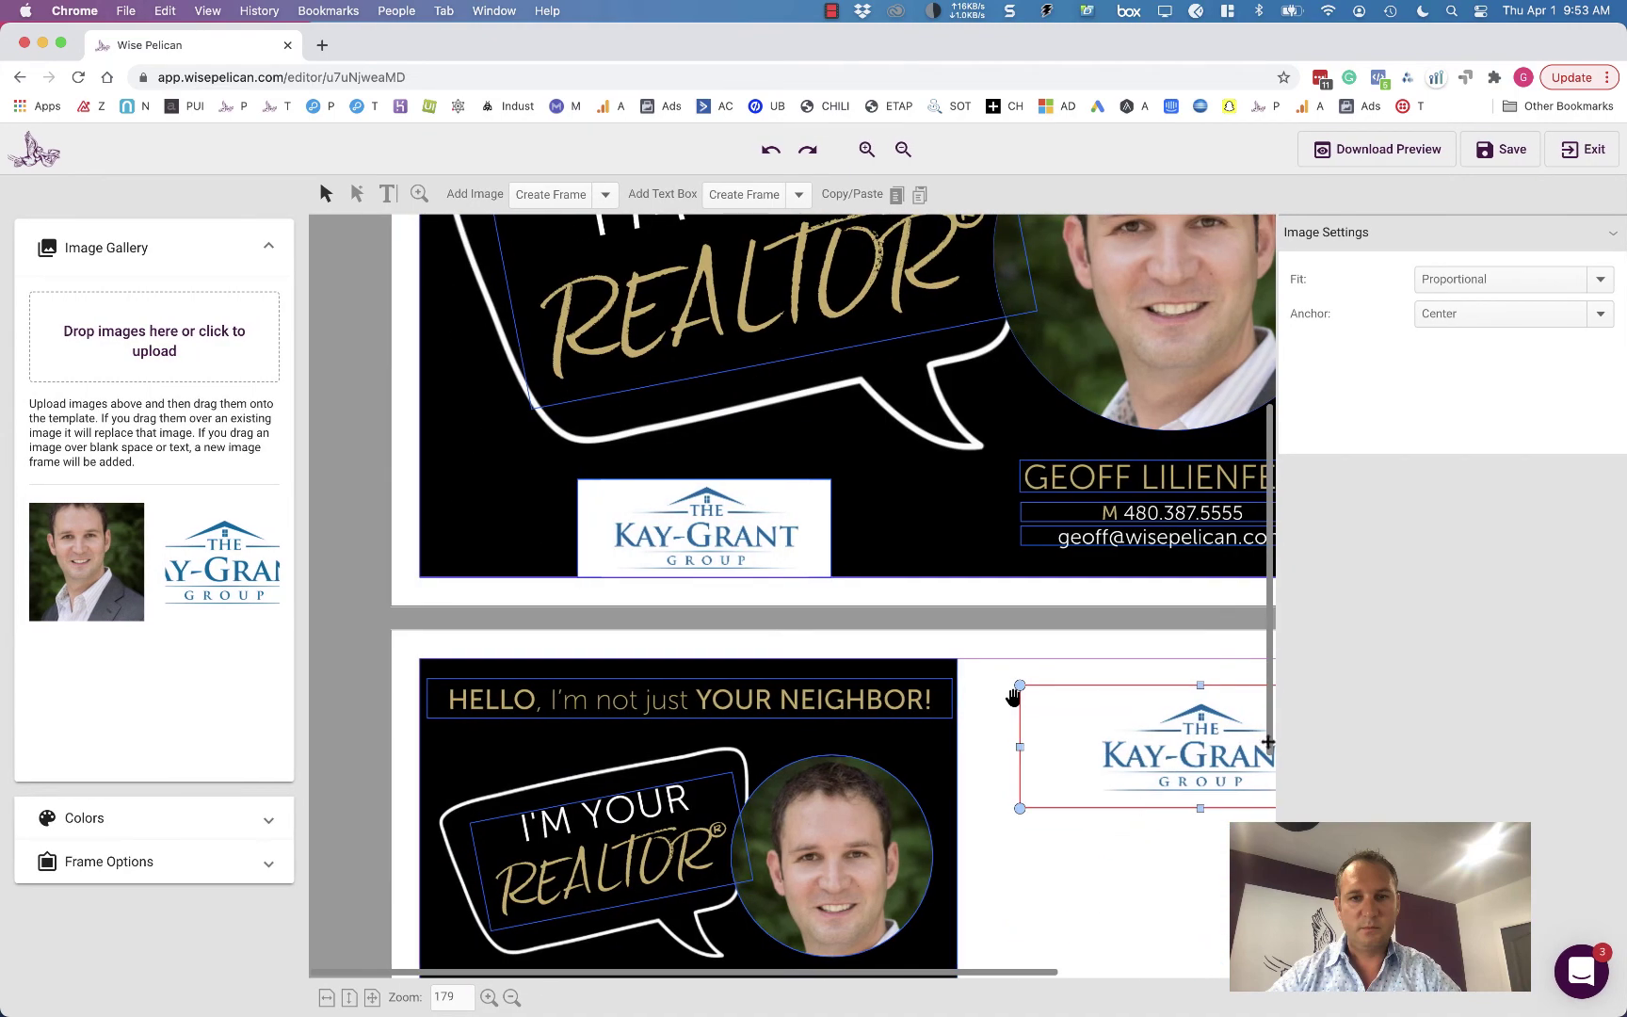
pyautogui.click(1082, 841)
# - Save the finished postcard and exit the editor back to the Demo mailing draft
pyautogui.scroll(-5, 1082, 841)
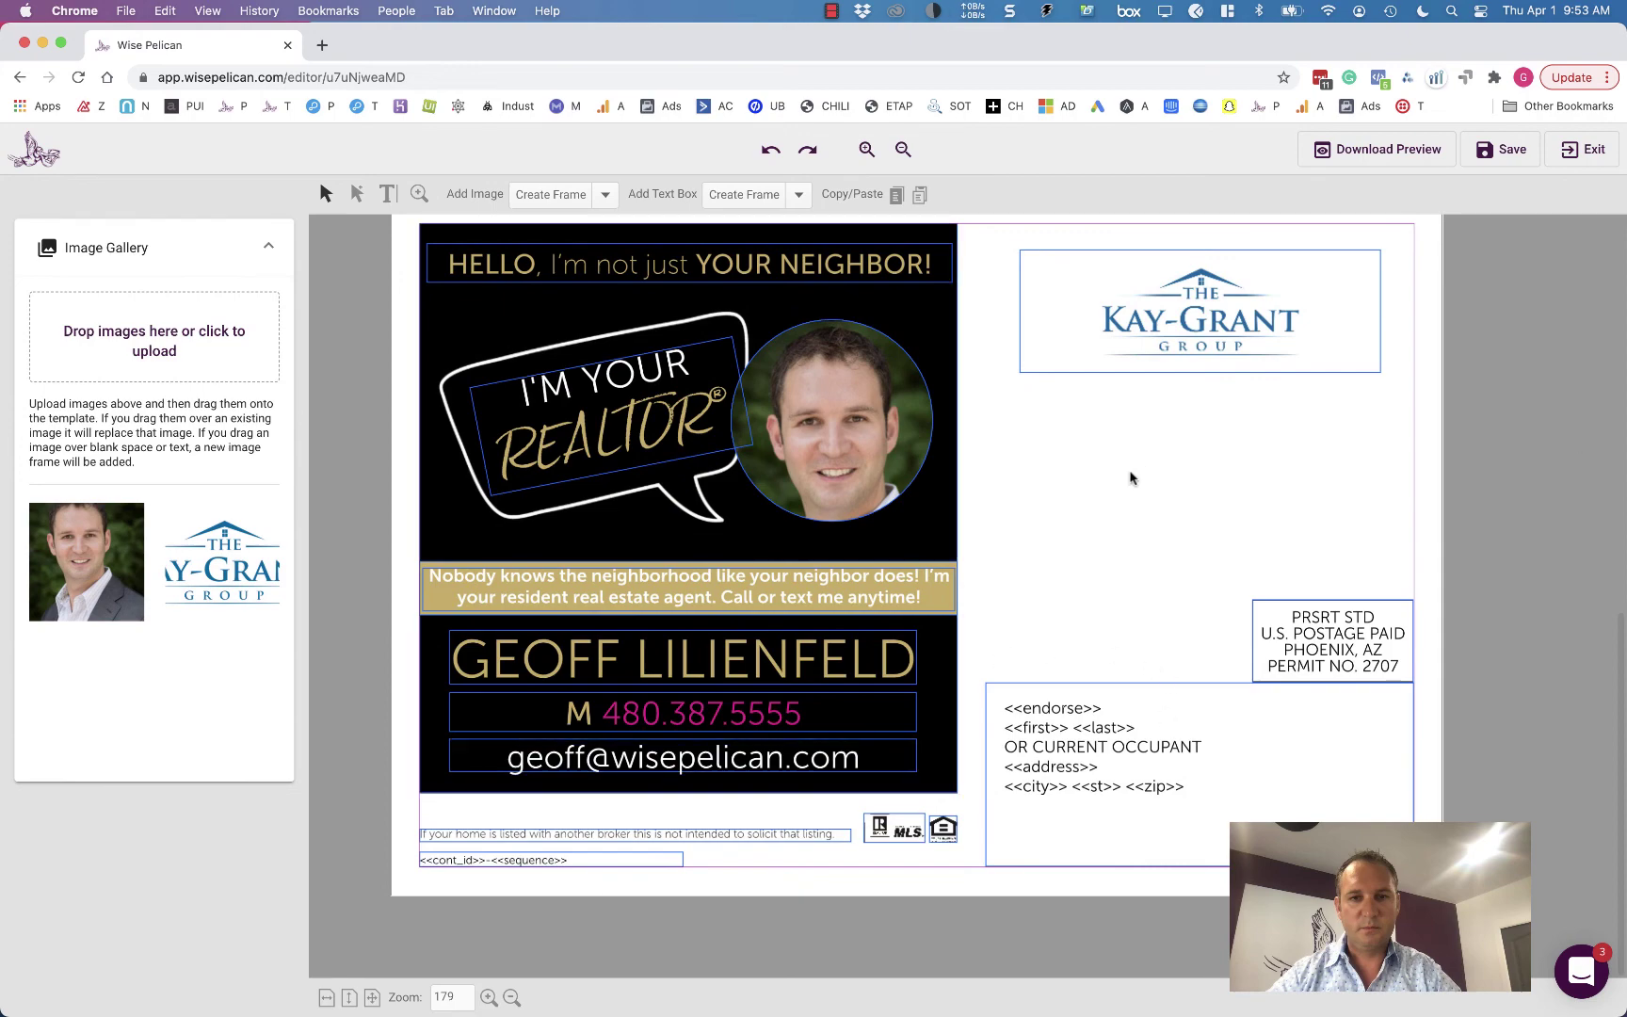
pyautogui.scroll(10, 1131, 478)
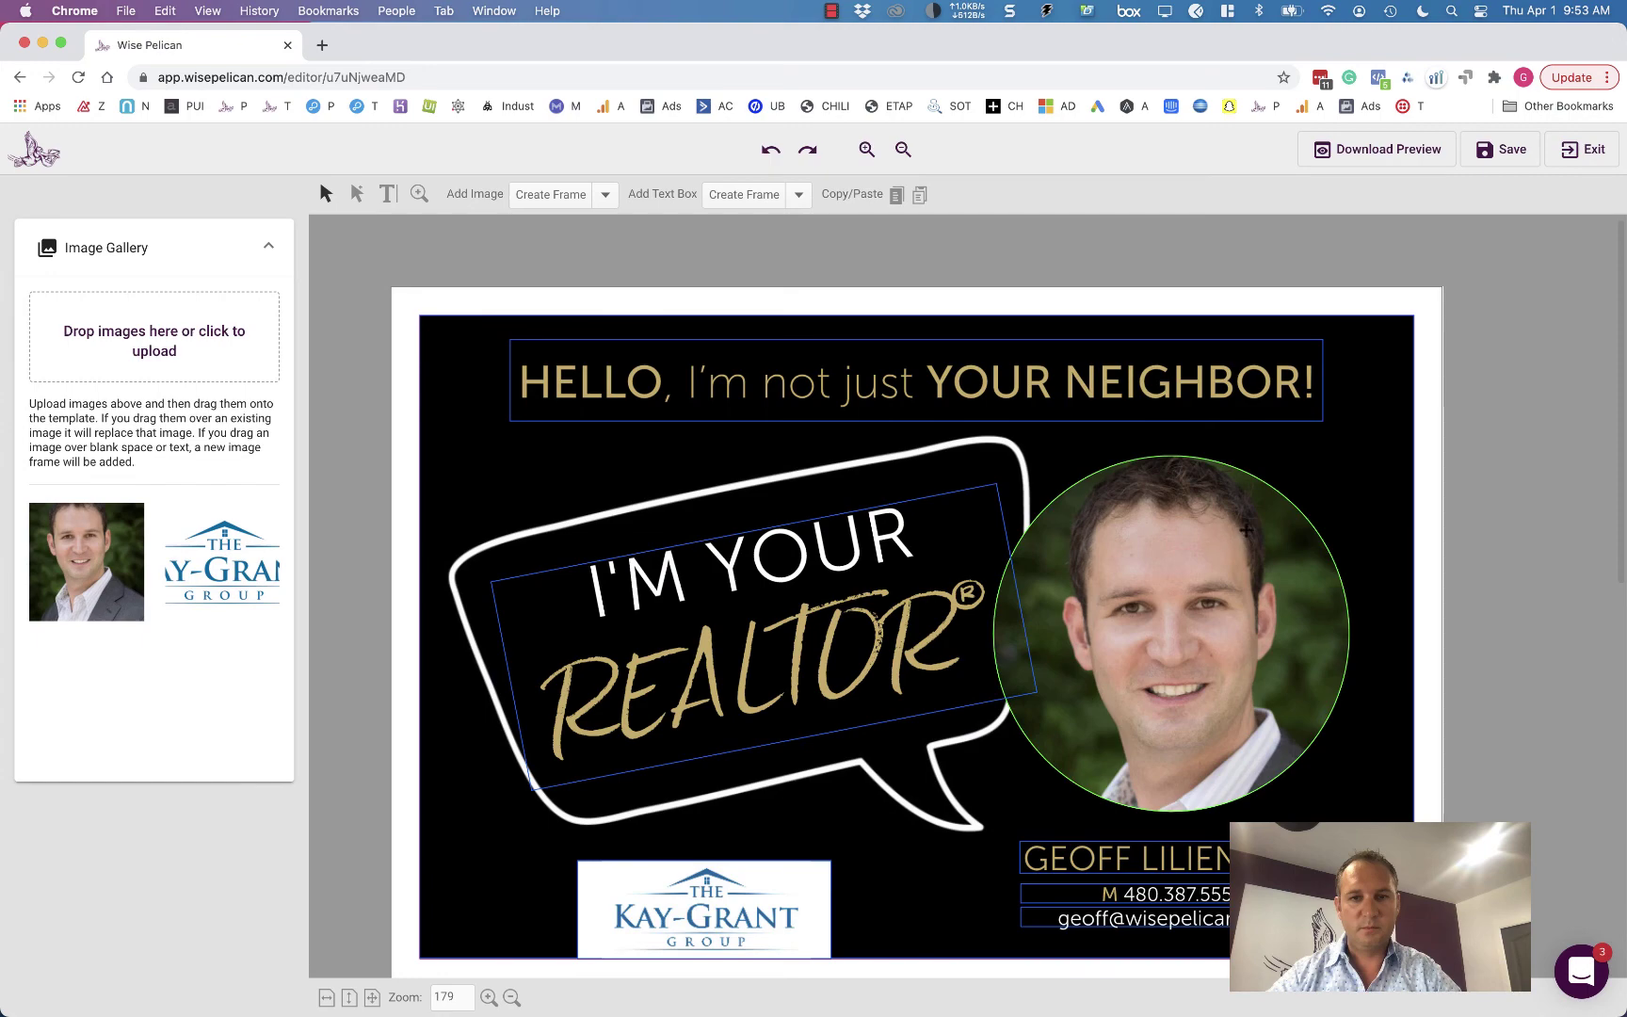
pyautogui.scroll(-10, 1246, 530)
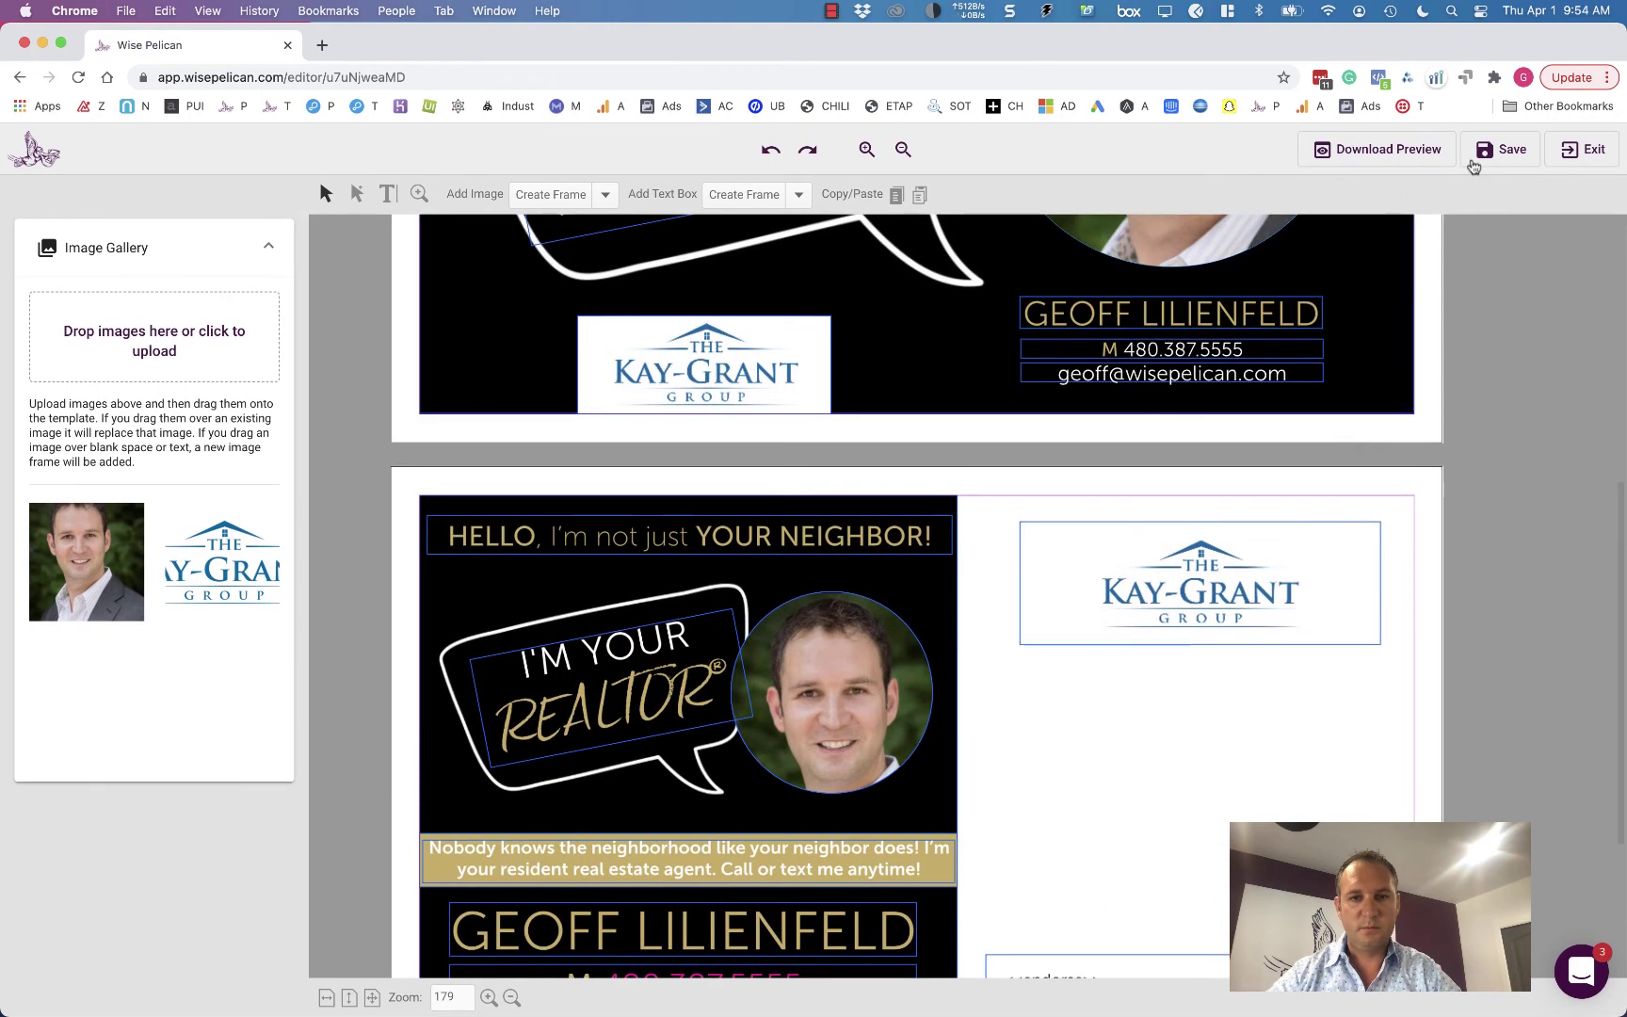
pyautogui.click(1501, 149)
pyautogui.click(1610, 149)
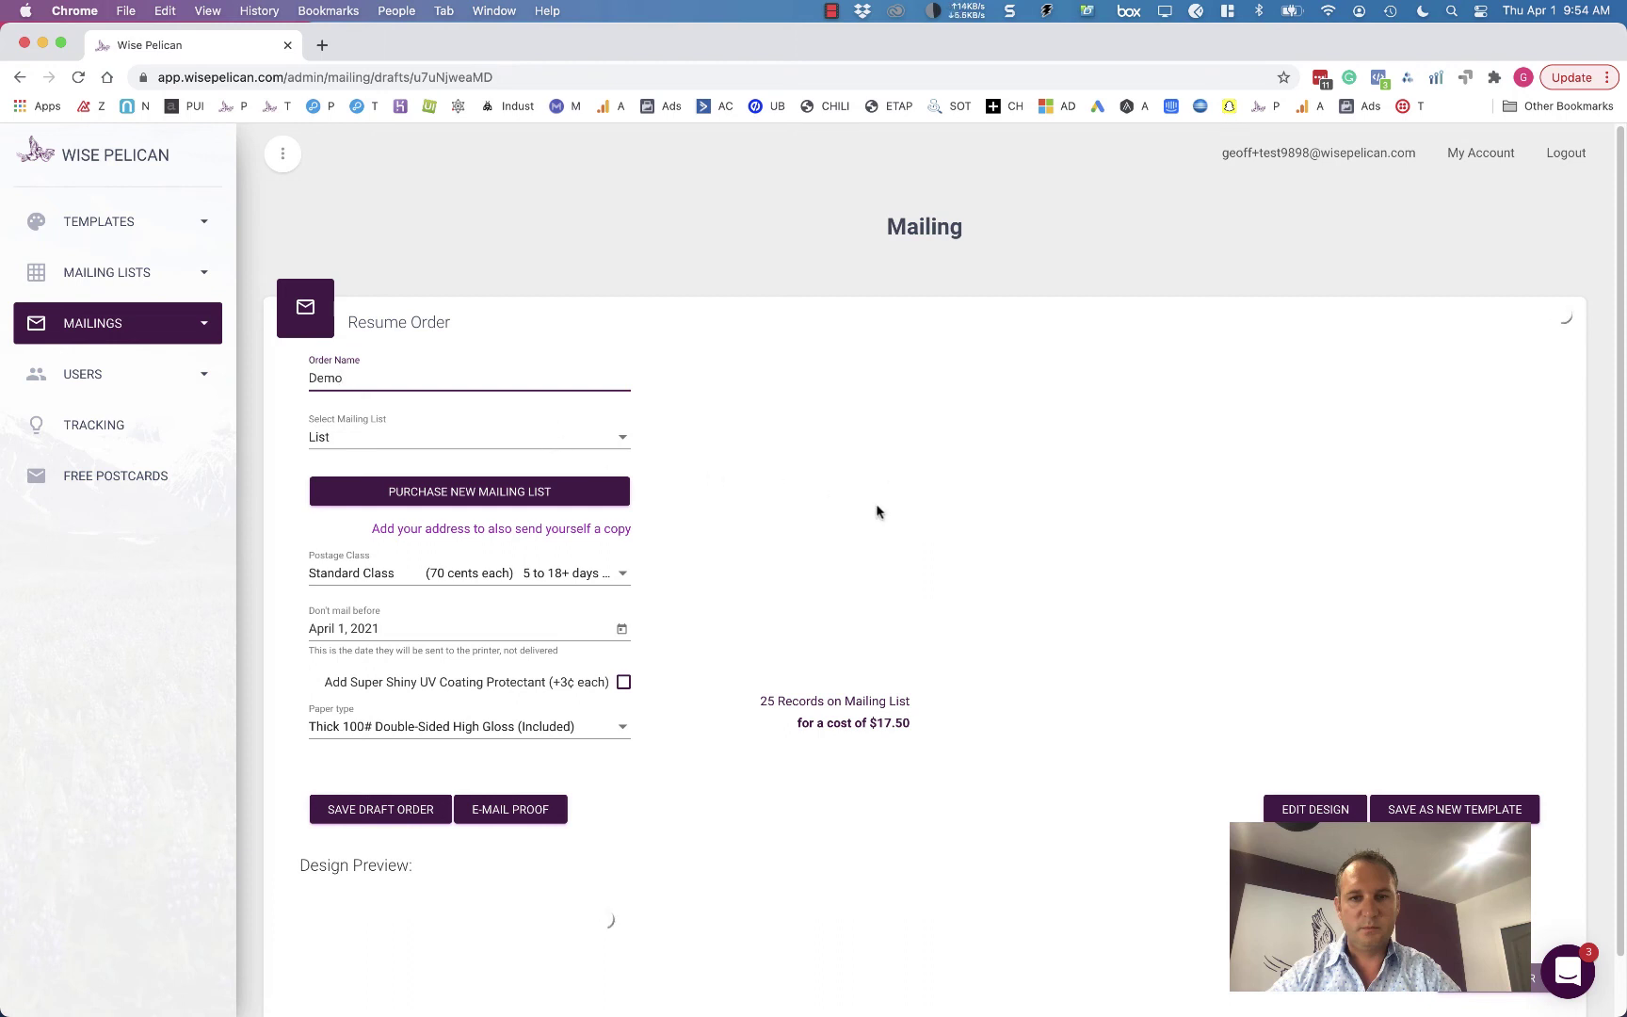
# - Keep Standard Class postage and set the earliest mailing date to April 30, 2021
pyautogui.click(534, 571)
pyautogui.click(534, 574)
pyautogui.click(533, 572)
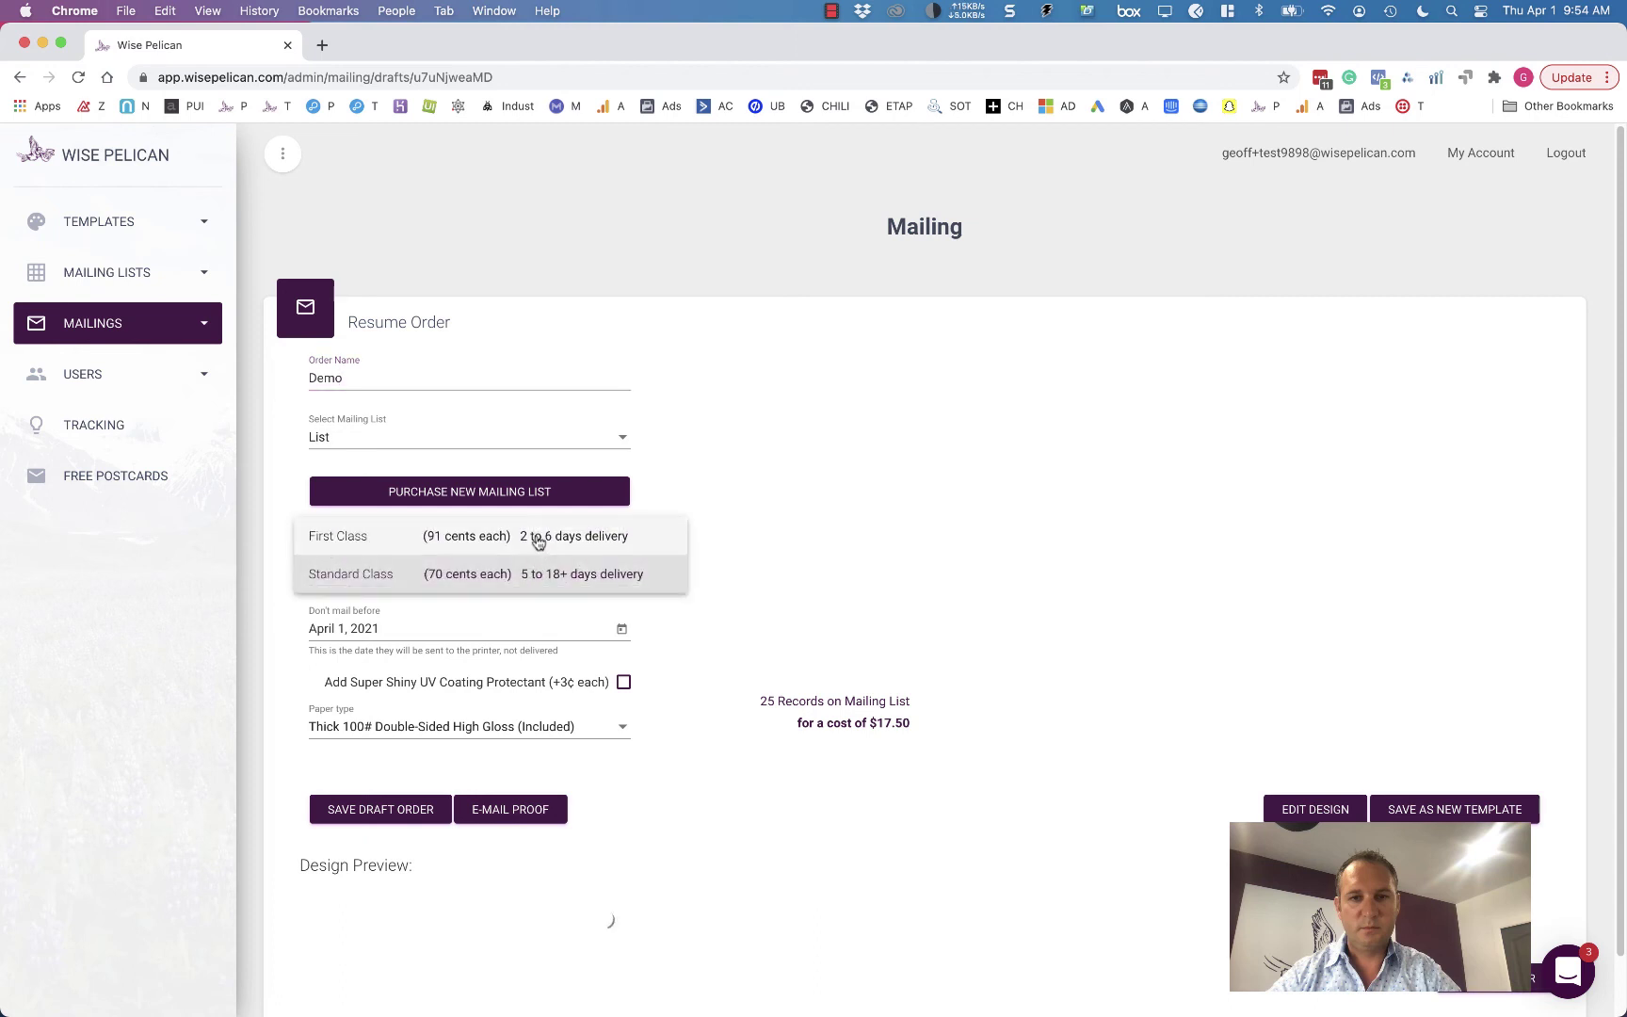
pyautogui.click(523, 585)
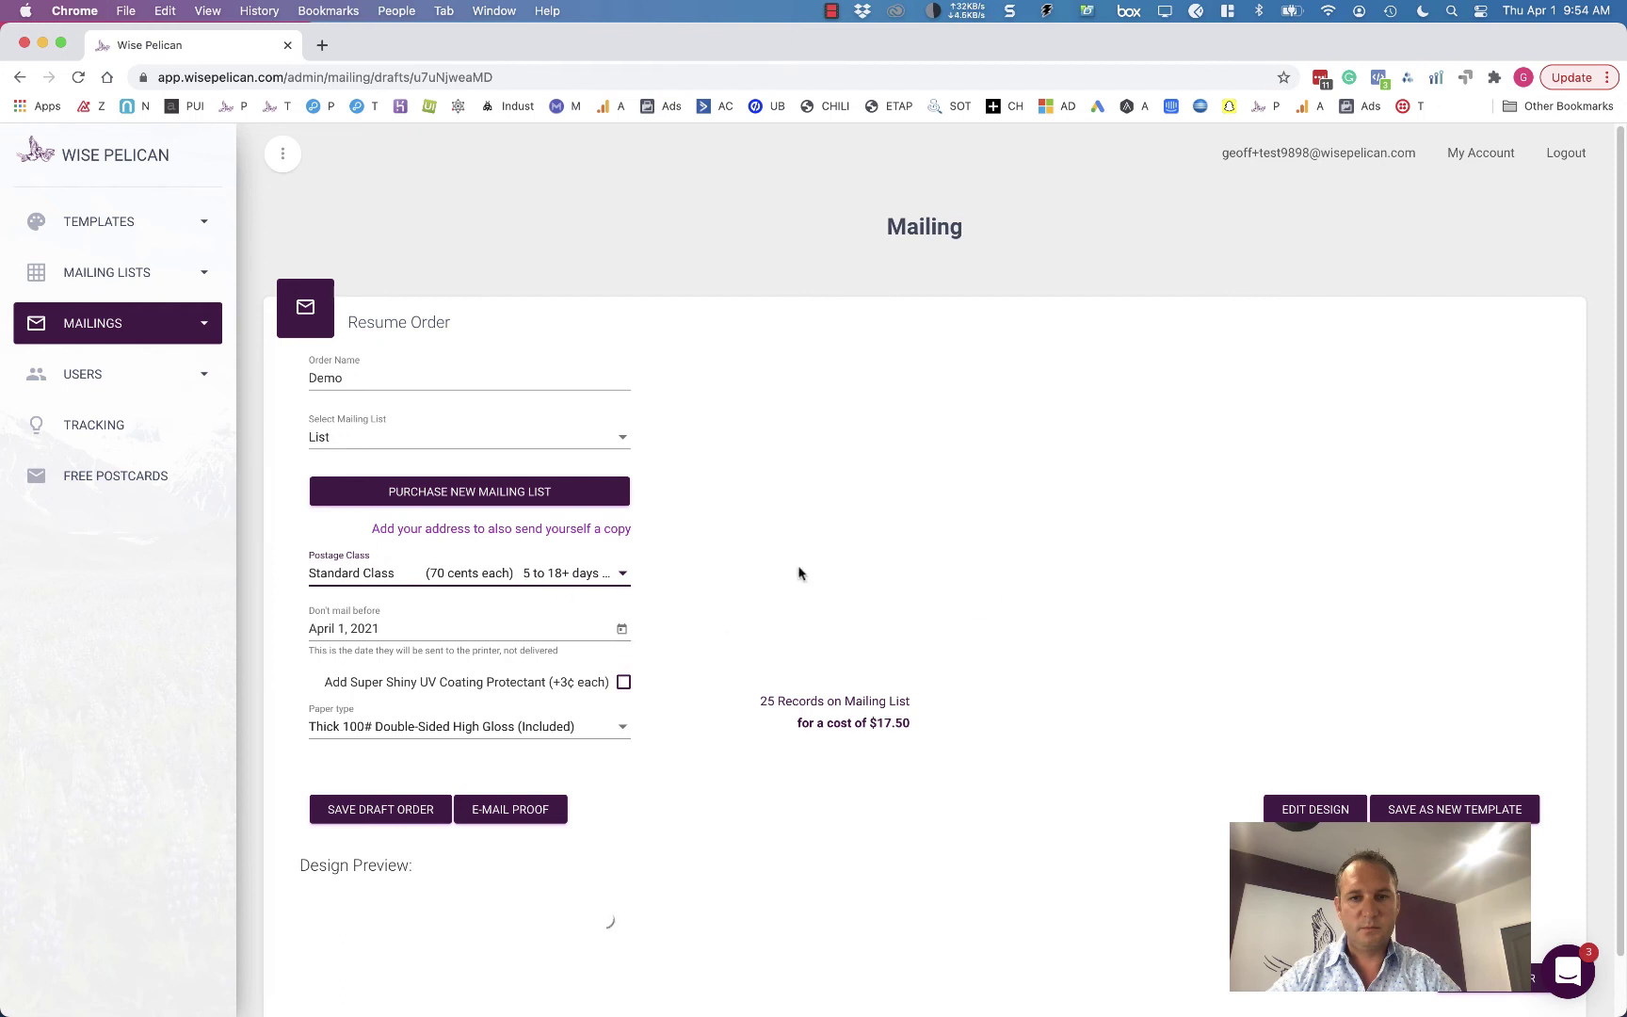
pyautogui.click(621, 629)
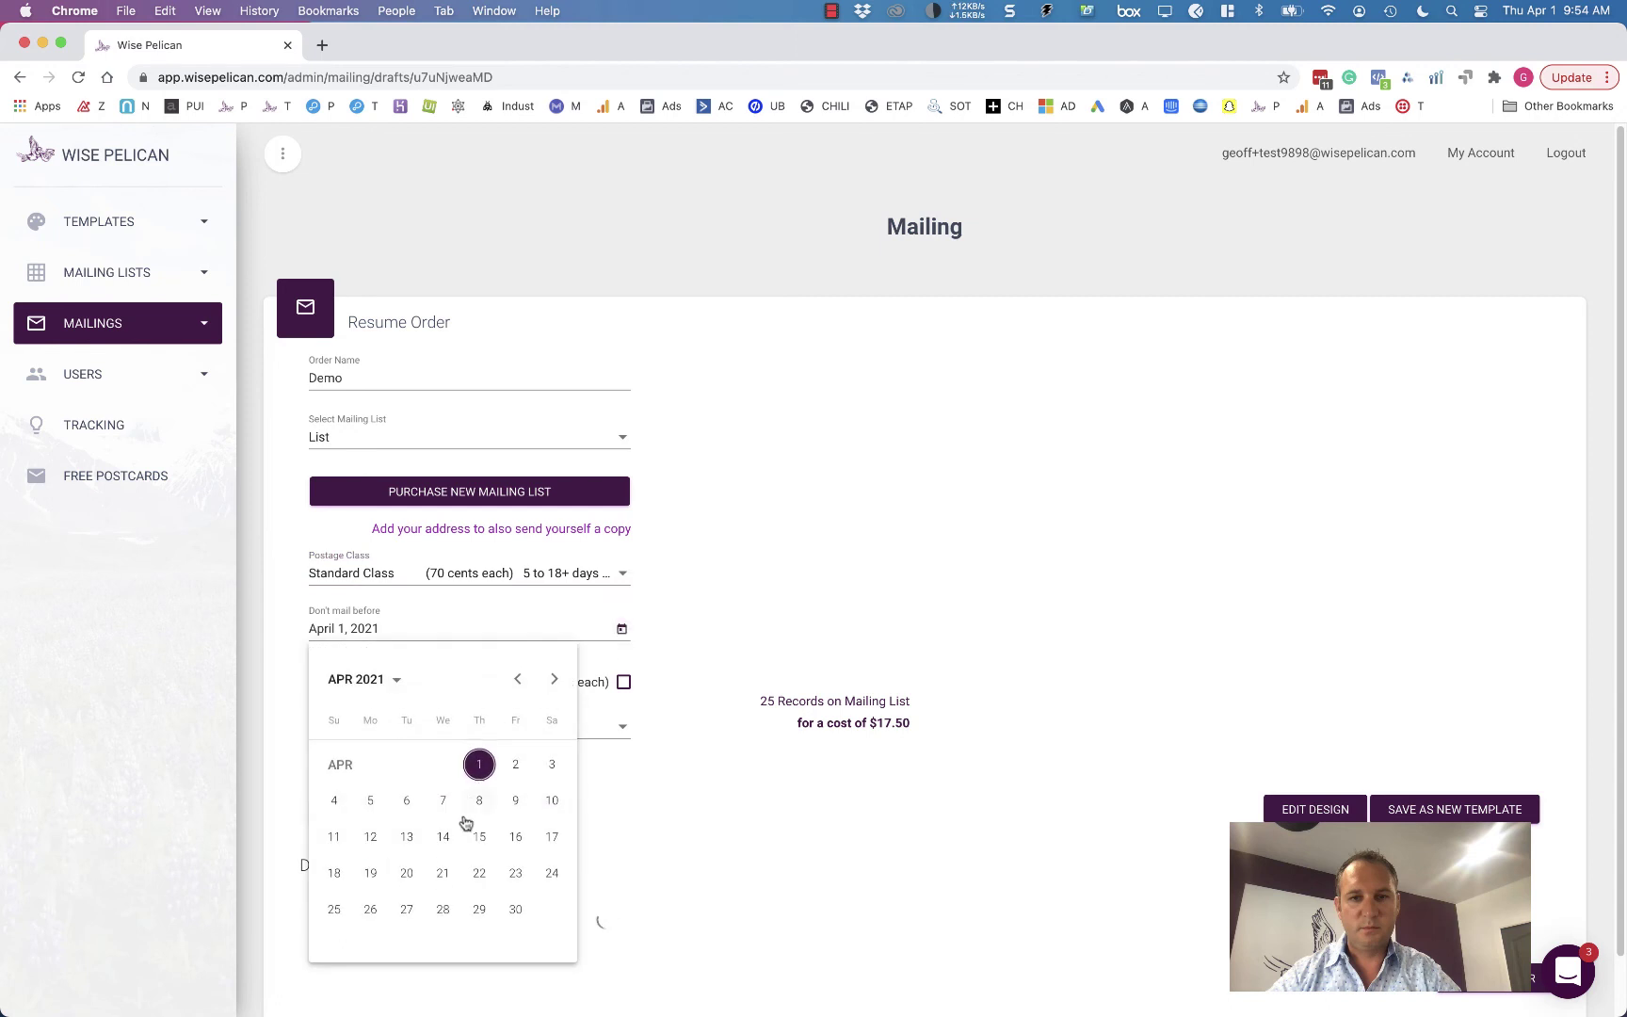
pyautogui.click(517, 910)
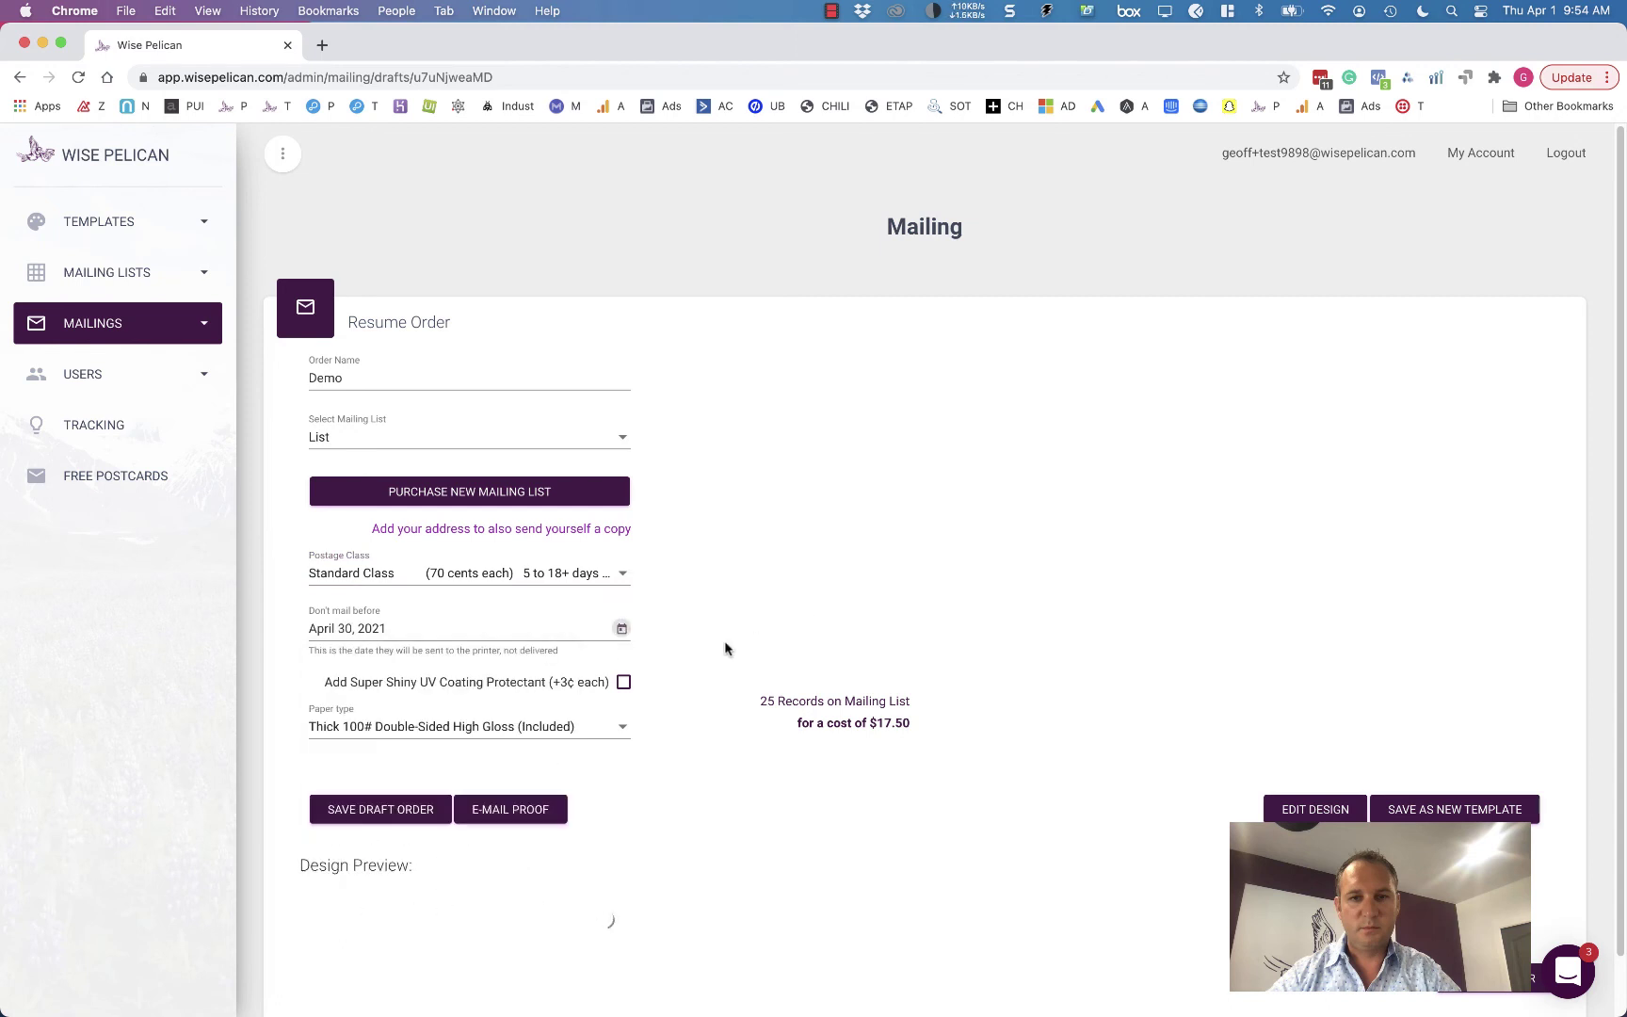
# - Leave UV coating off and choose Super Thick Thick 220# Double-Sided High Gloss paper, making the total $18.75
pyautogui.click(623, 684)
pyautogui.click(623, 684)
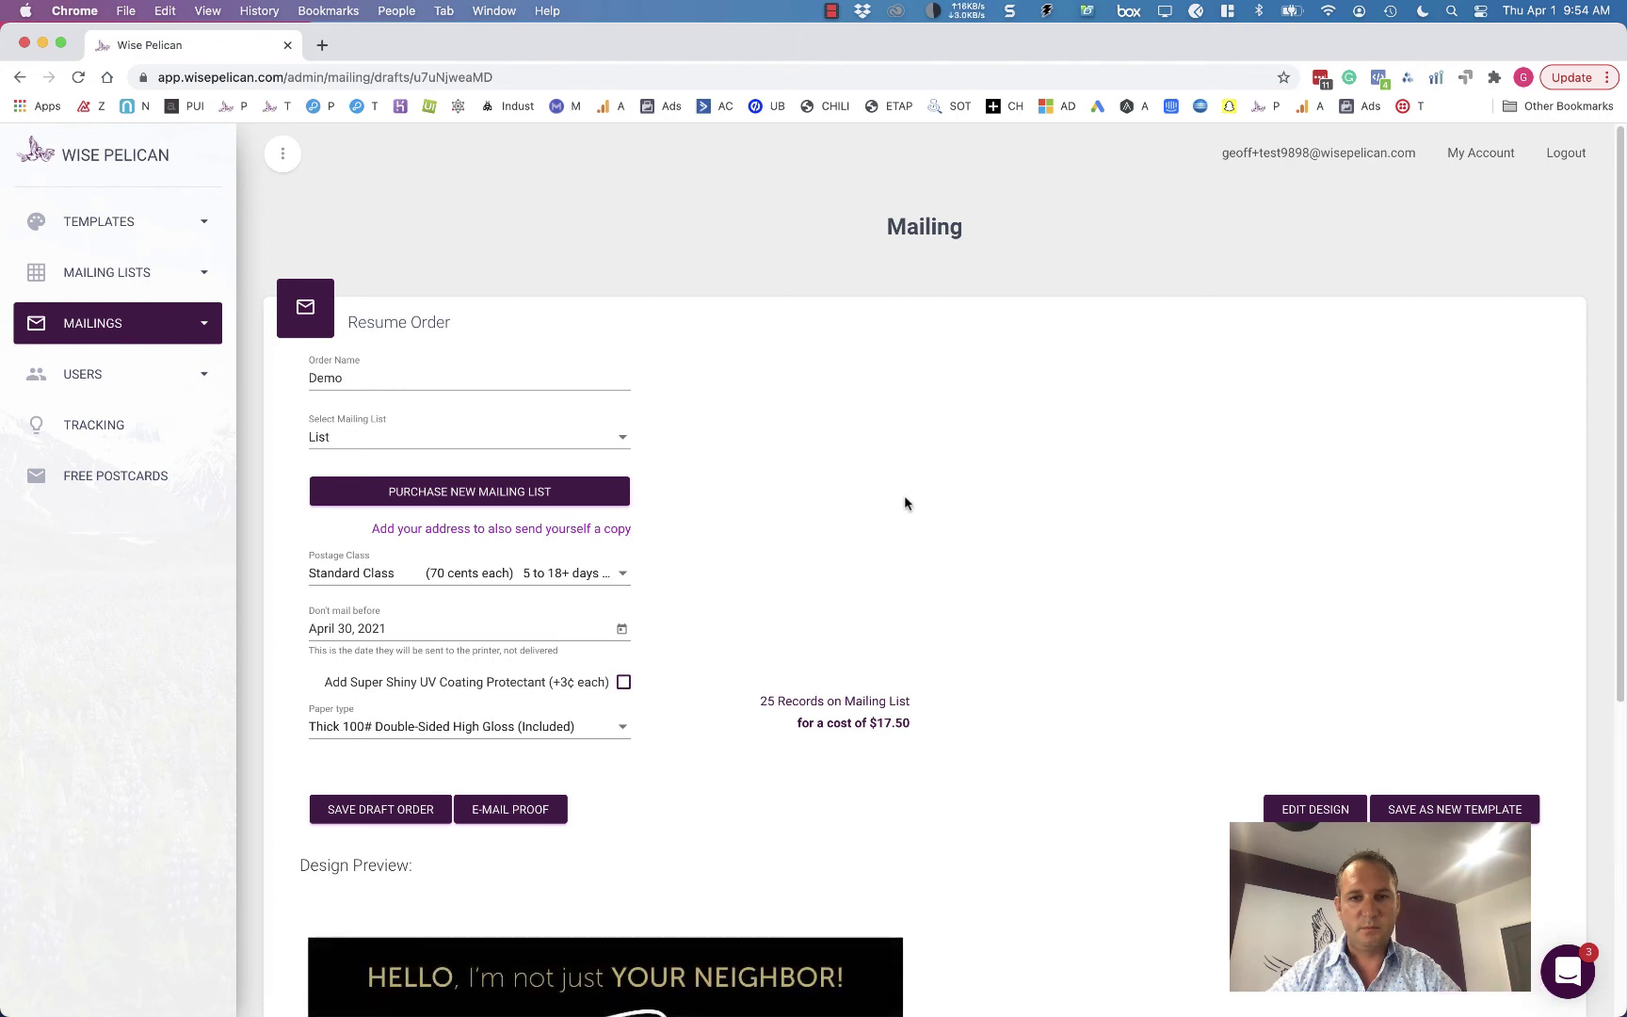
pyautogui.scroll(-2, 942, 559)
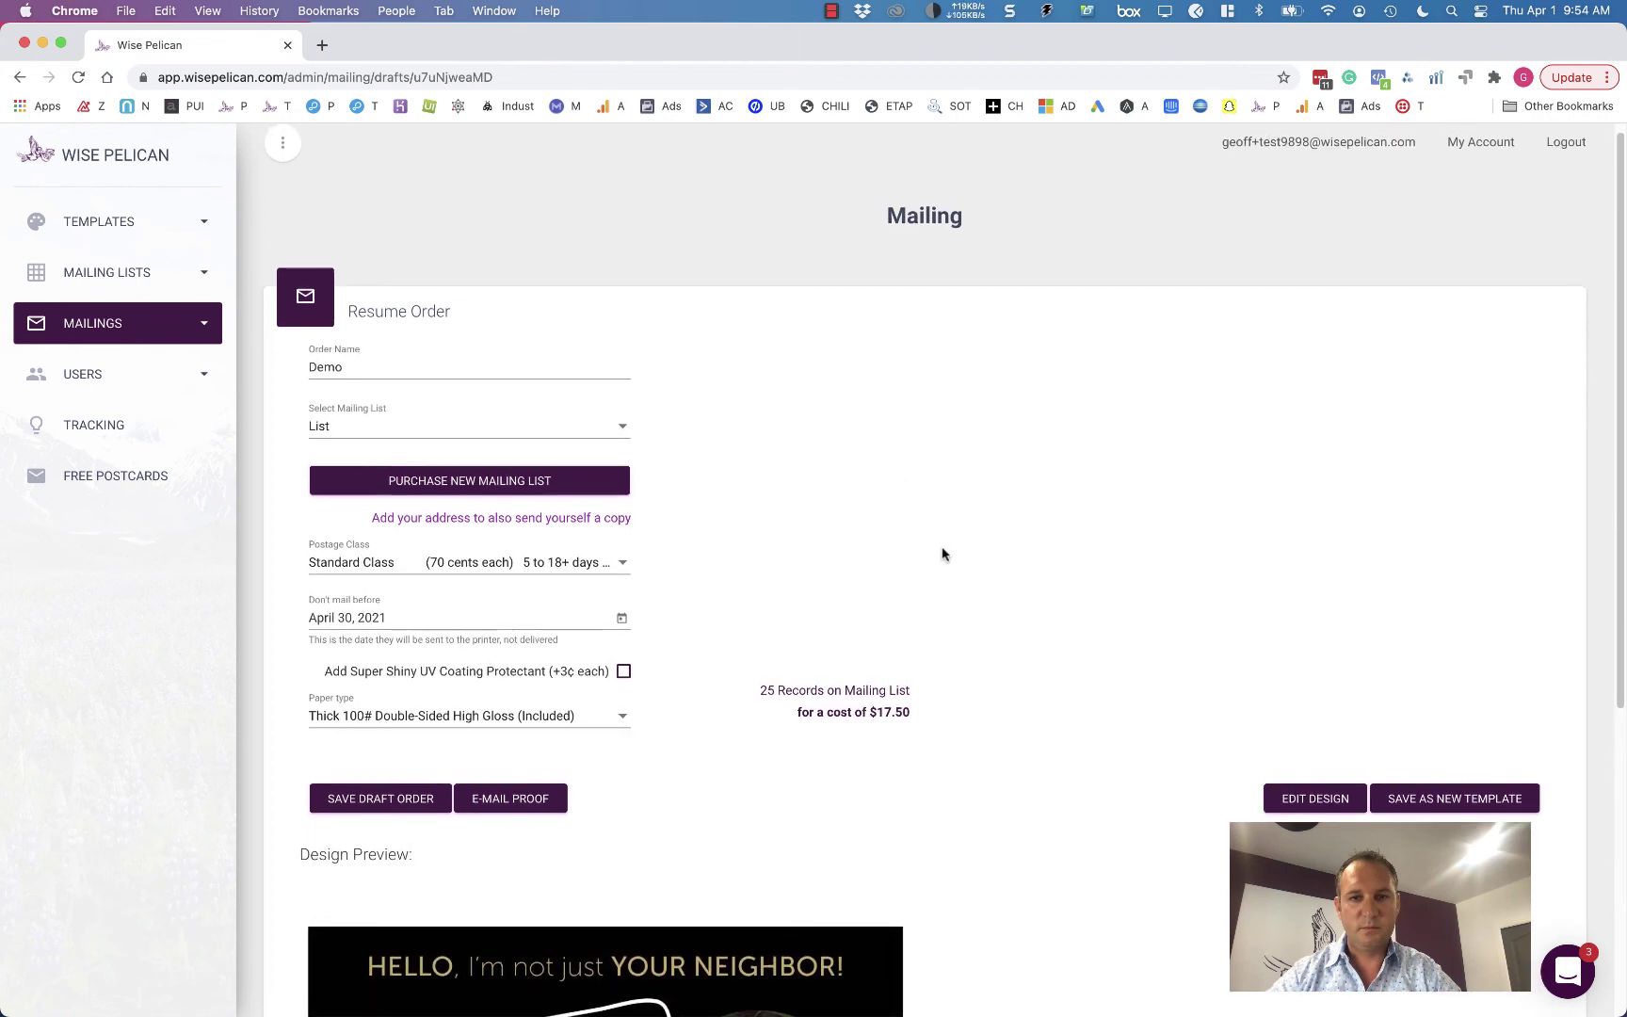
pyautogui.scroll(-2, 942, 554)
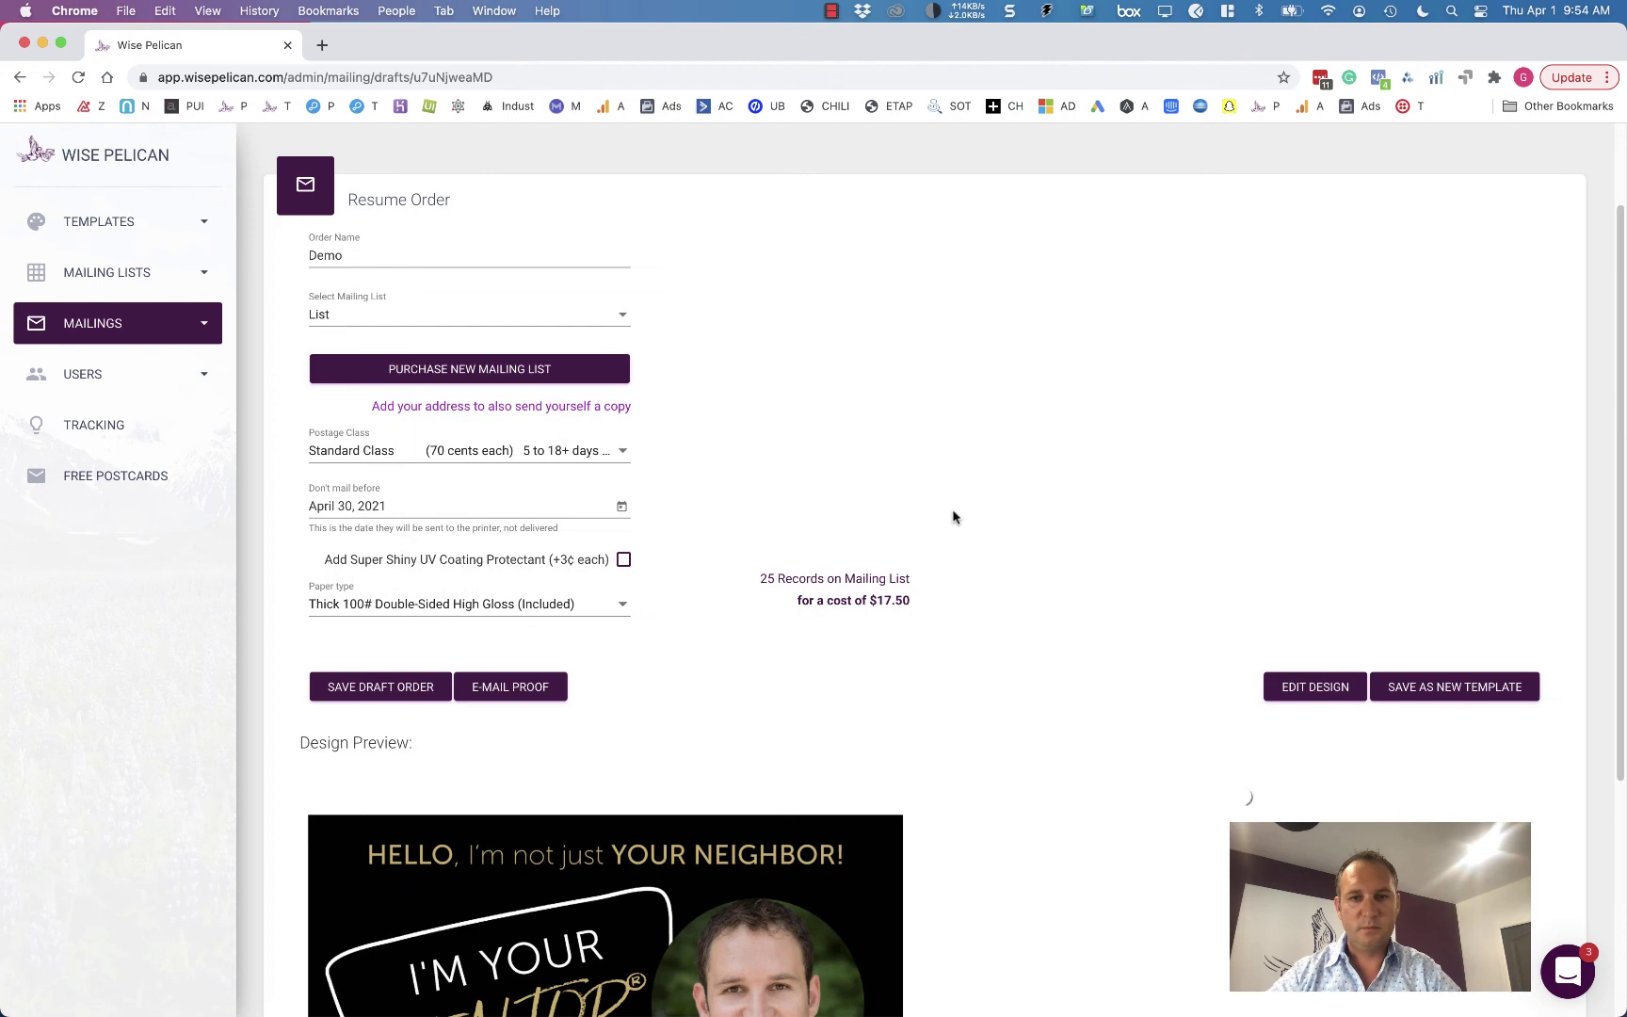
pyautogui.scroll(-2, 953, 517)
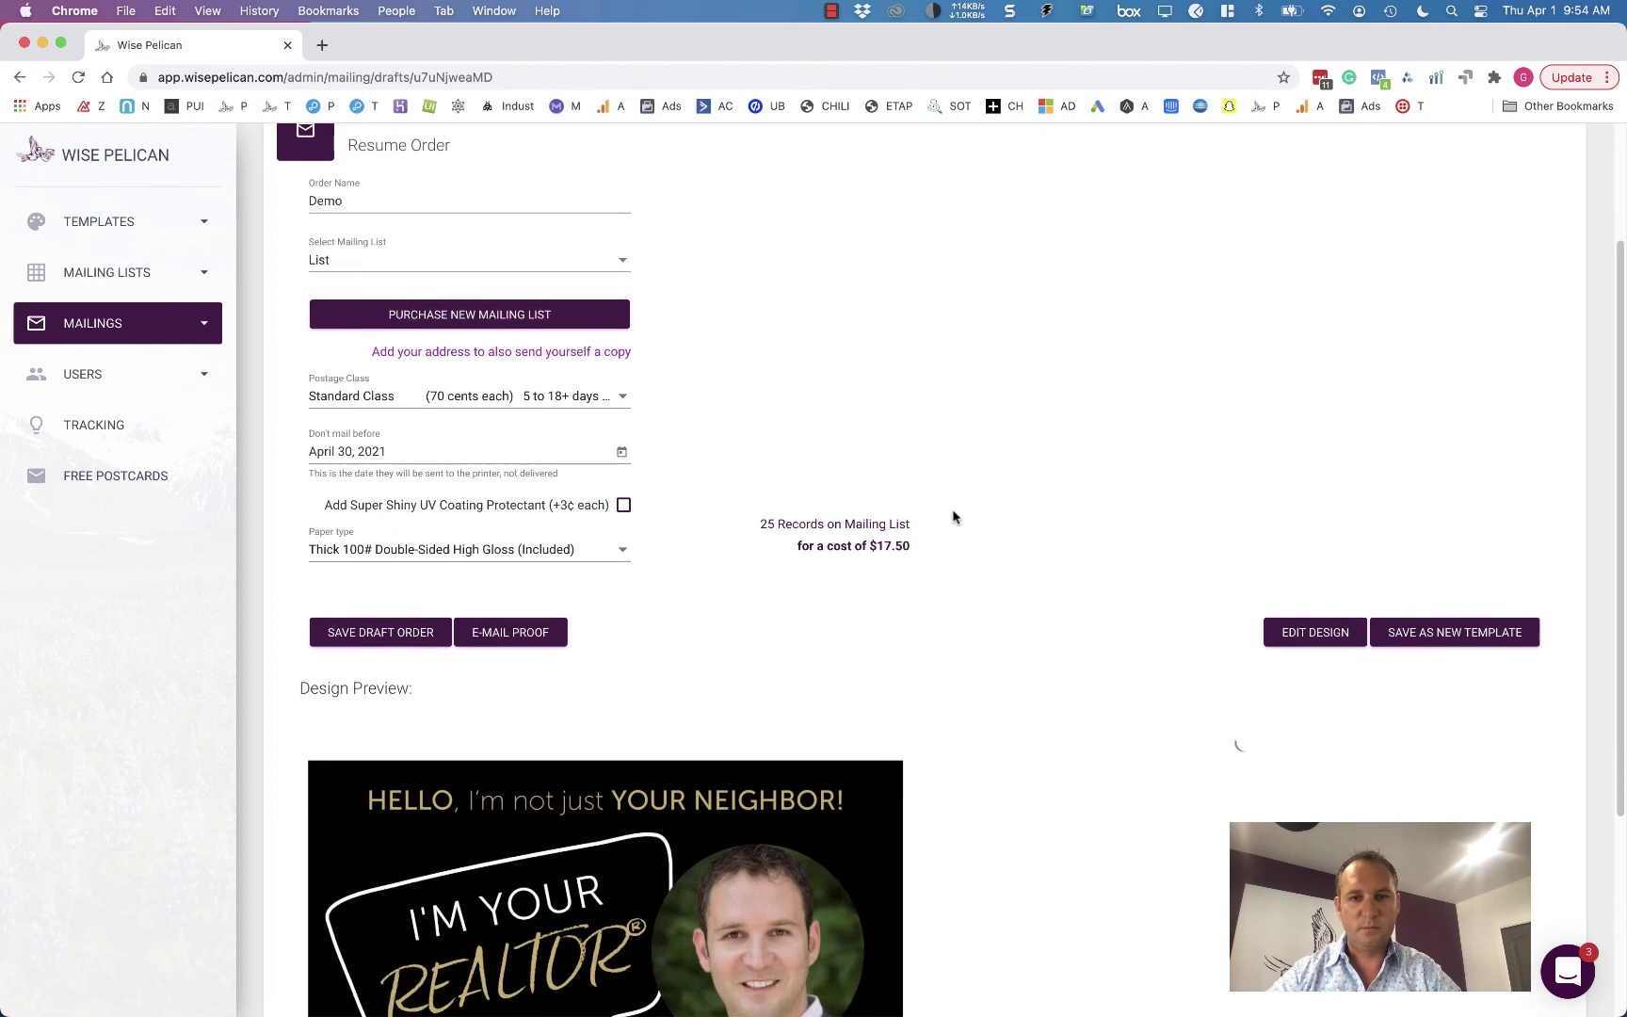
pyautogui.click(532, 561)
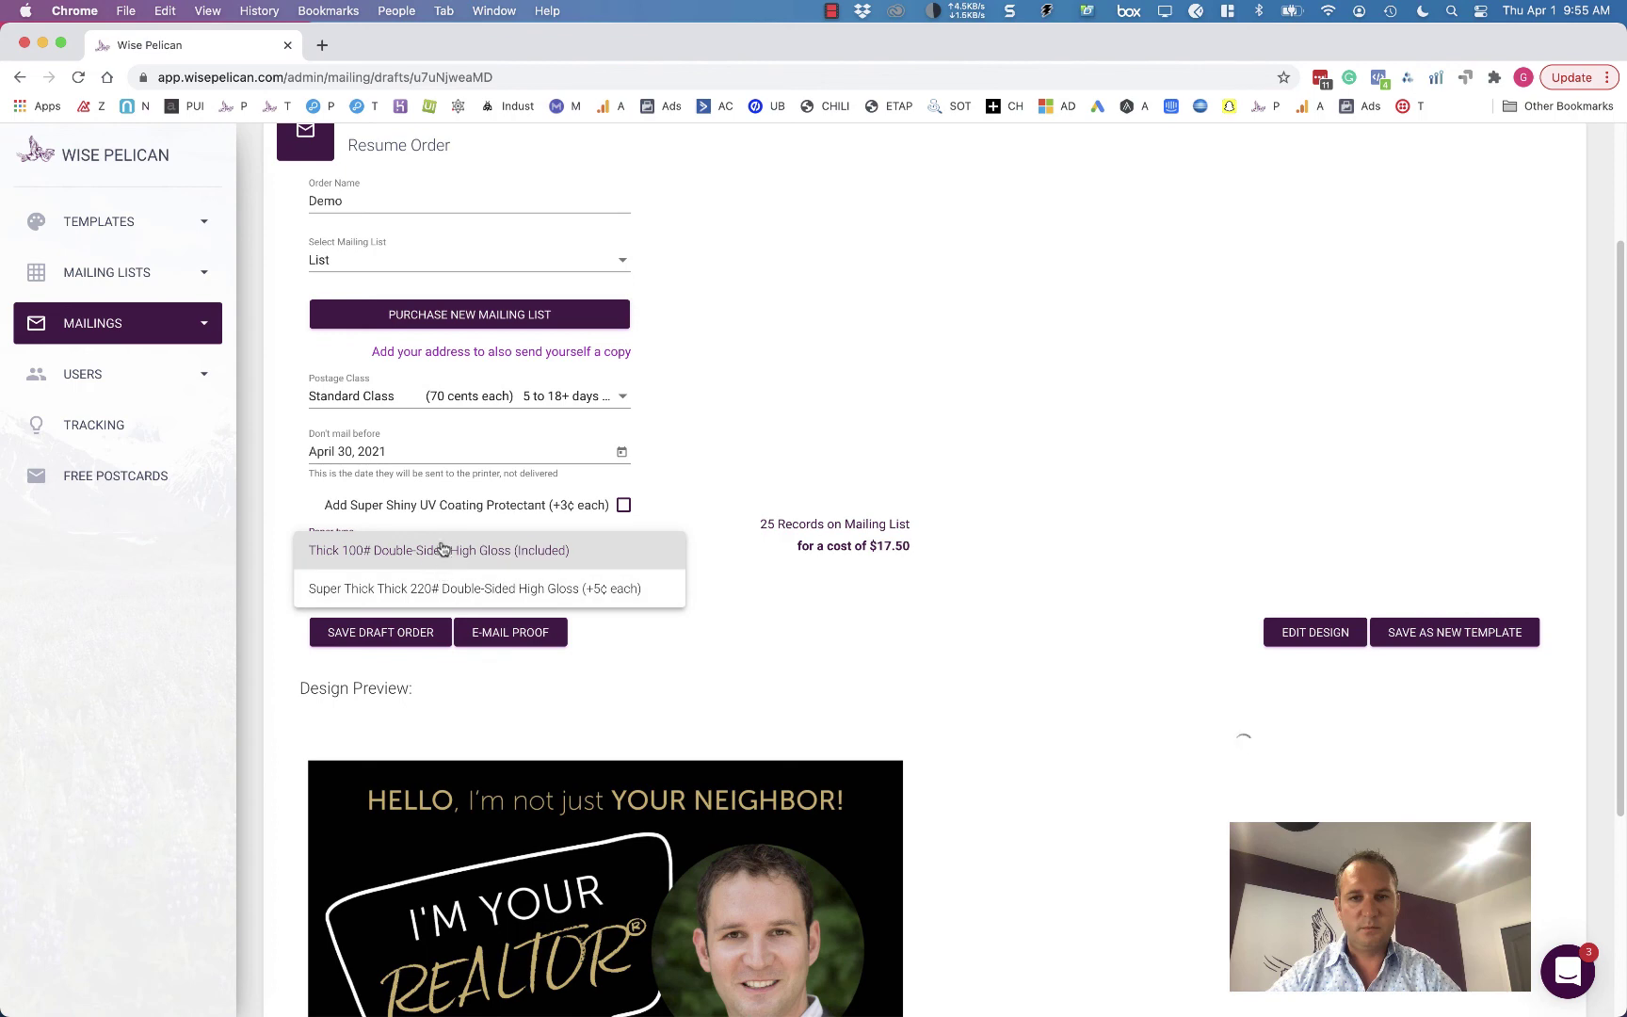
pyautogui.click(556, 603)
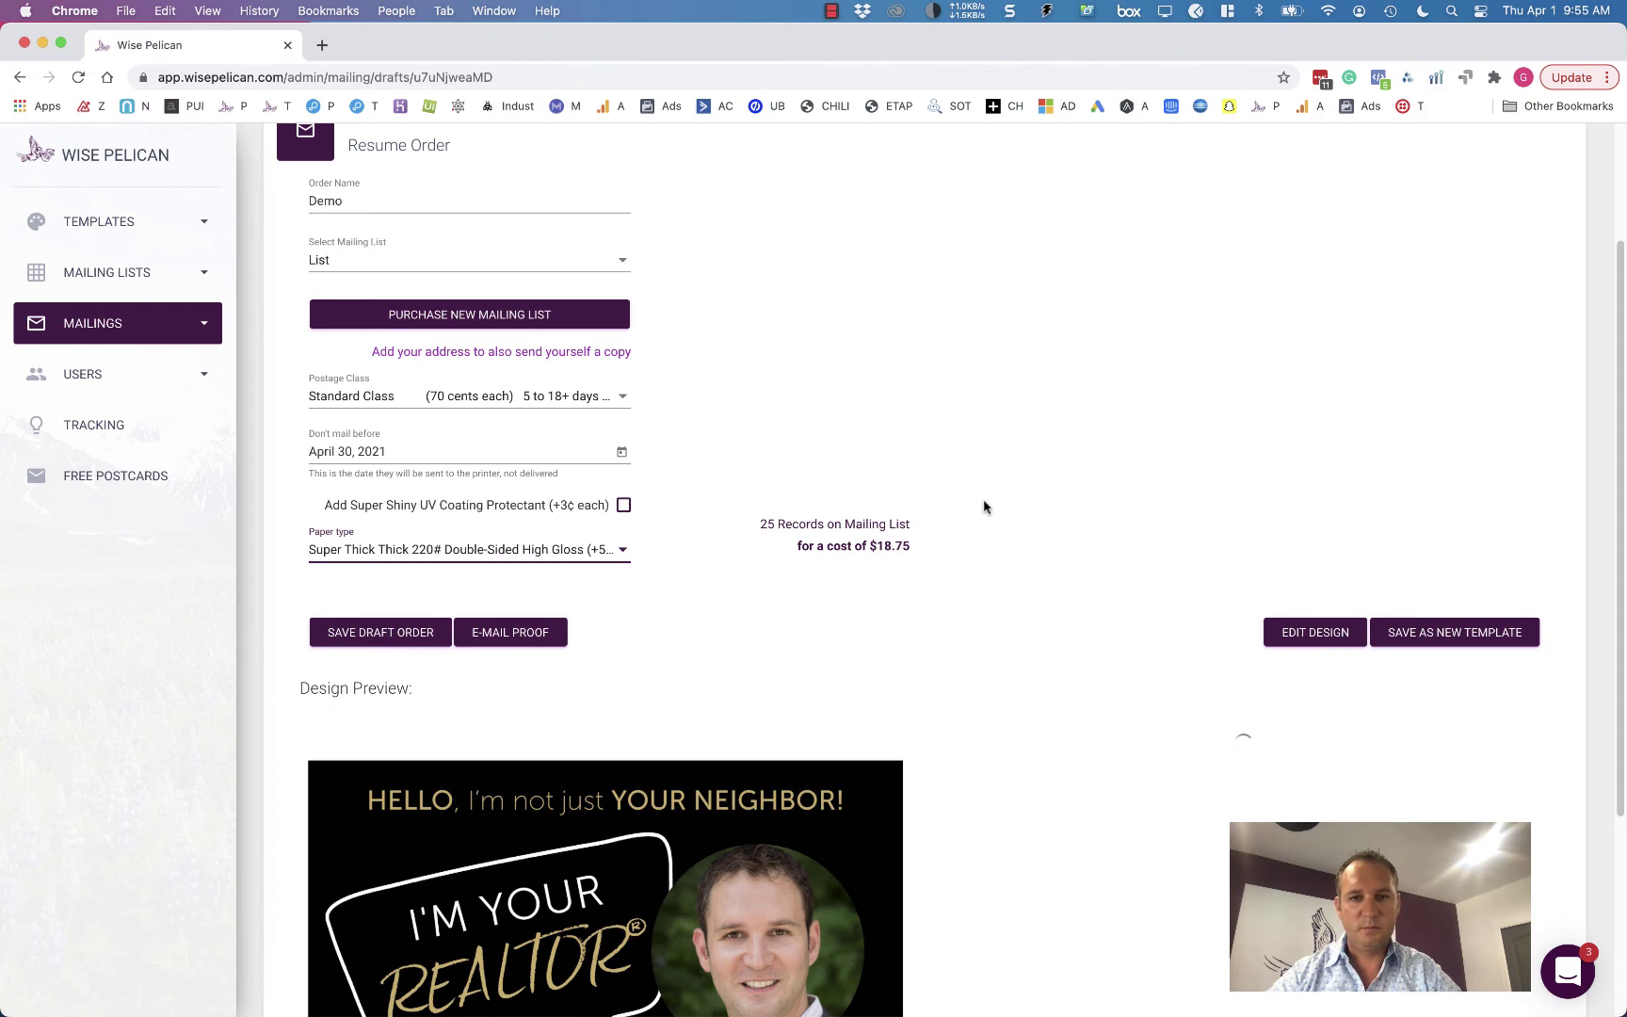
pyautogui.scroll(1, 984, 506)
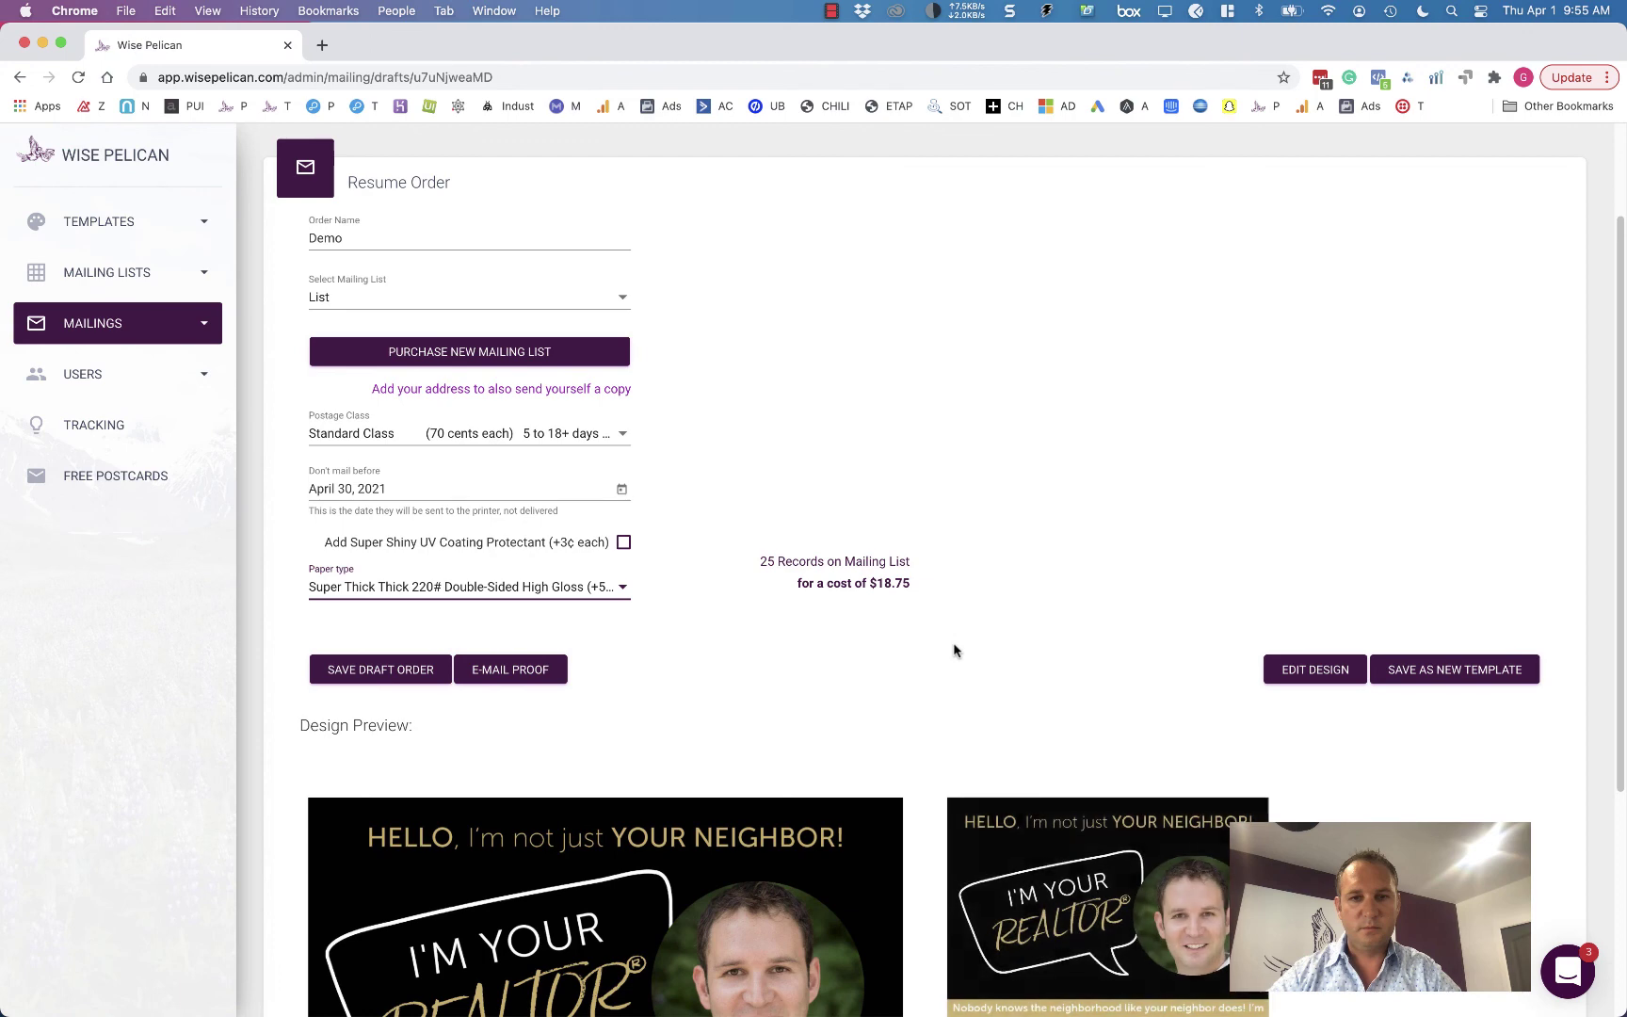
pyautogui.scroll(-1, 954, 650)
pyautogui.scroll(-3, 954, 649)
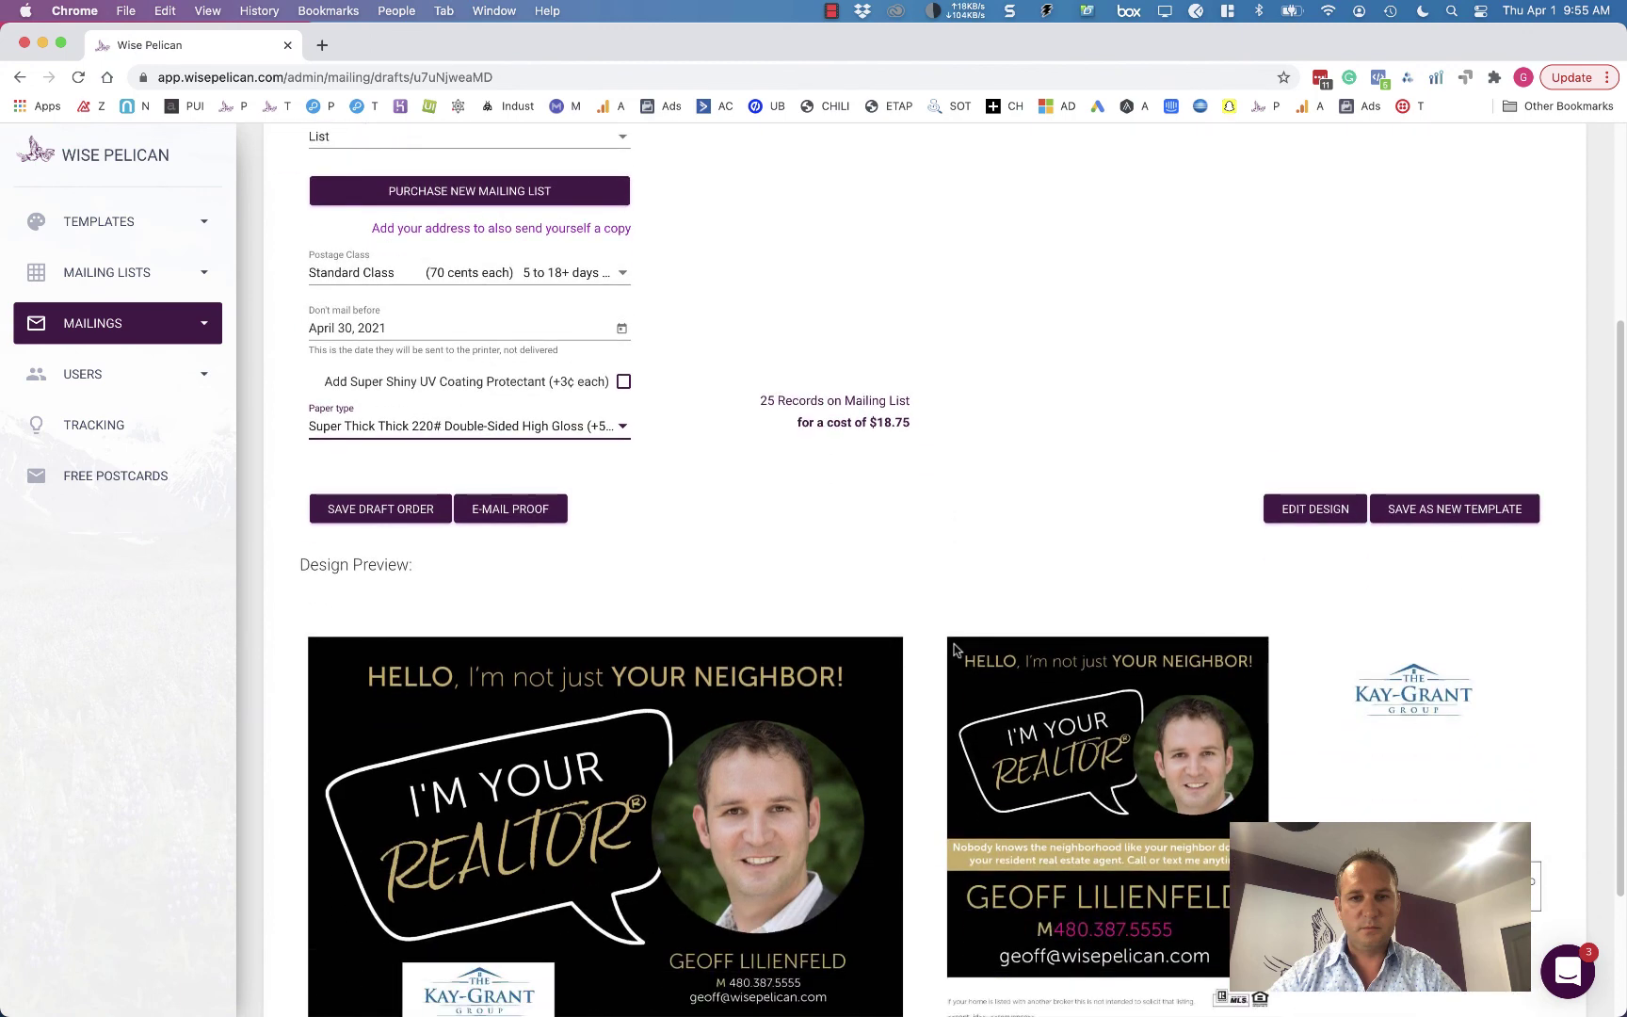
pyautogui.scroll(-1, 942, 624)
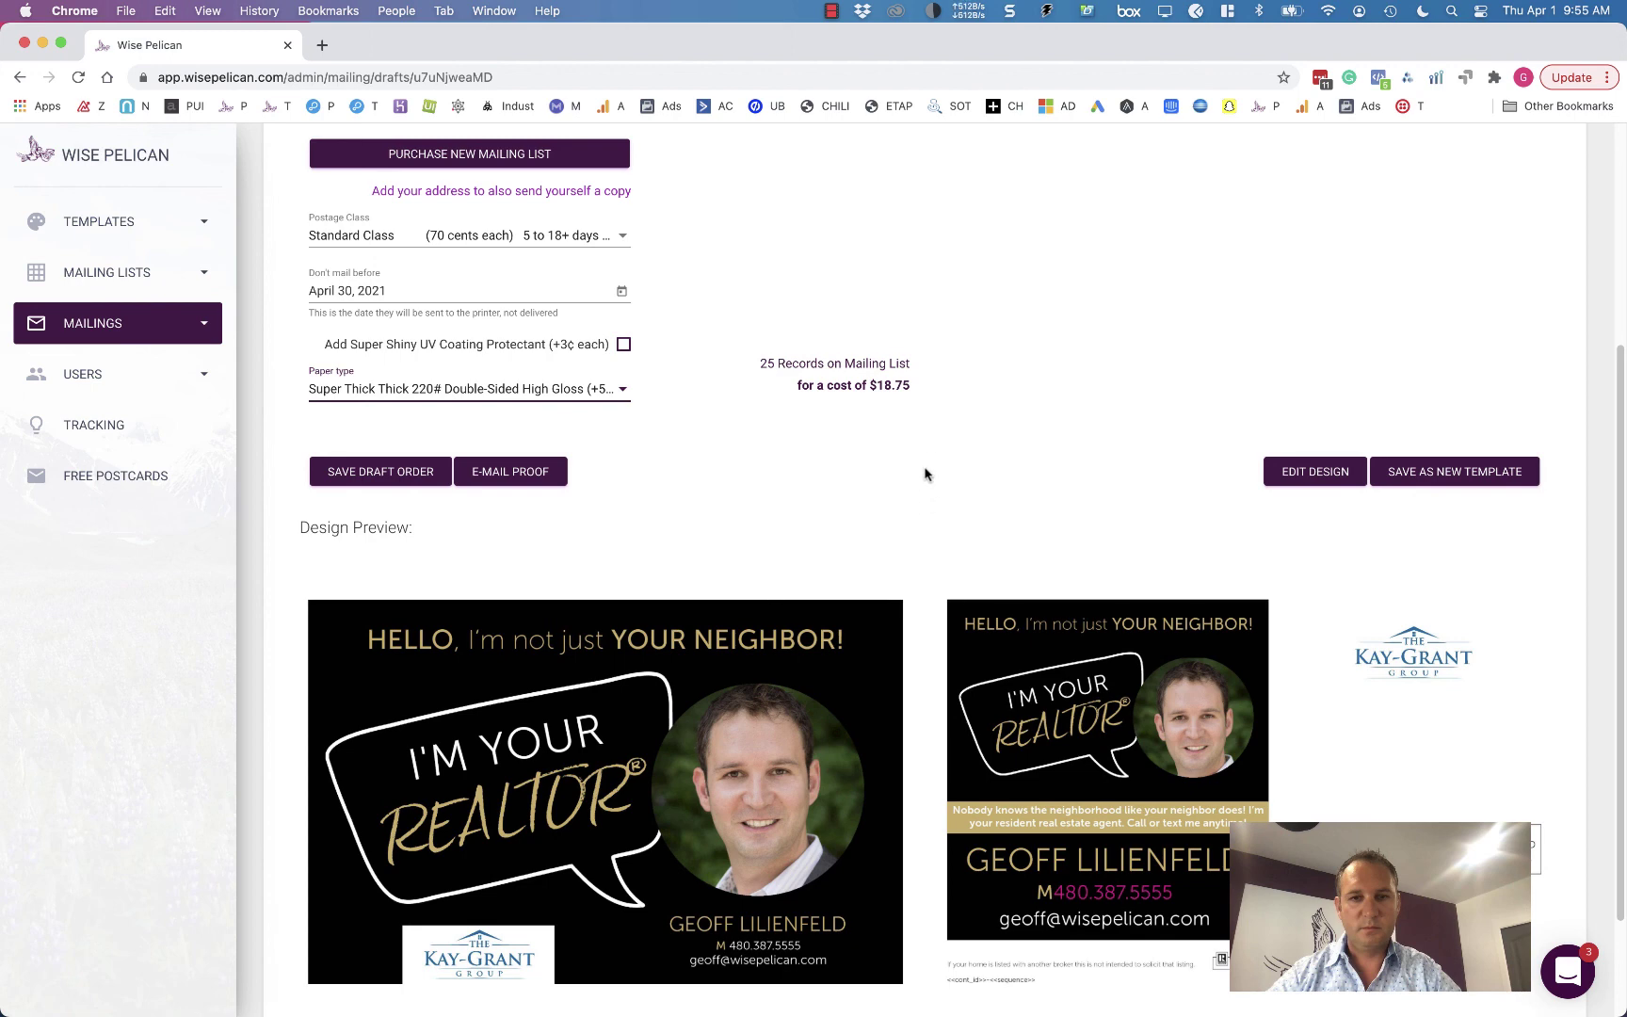
pyautogui.scroll(-1, 926, 474)
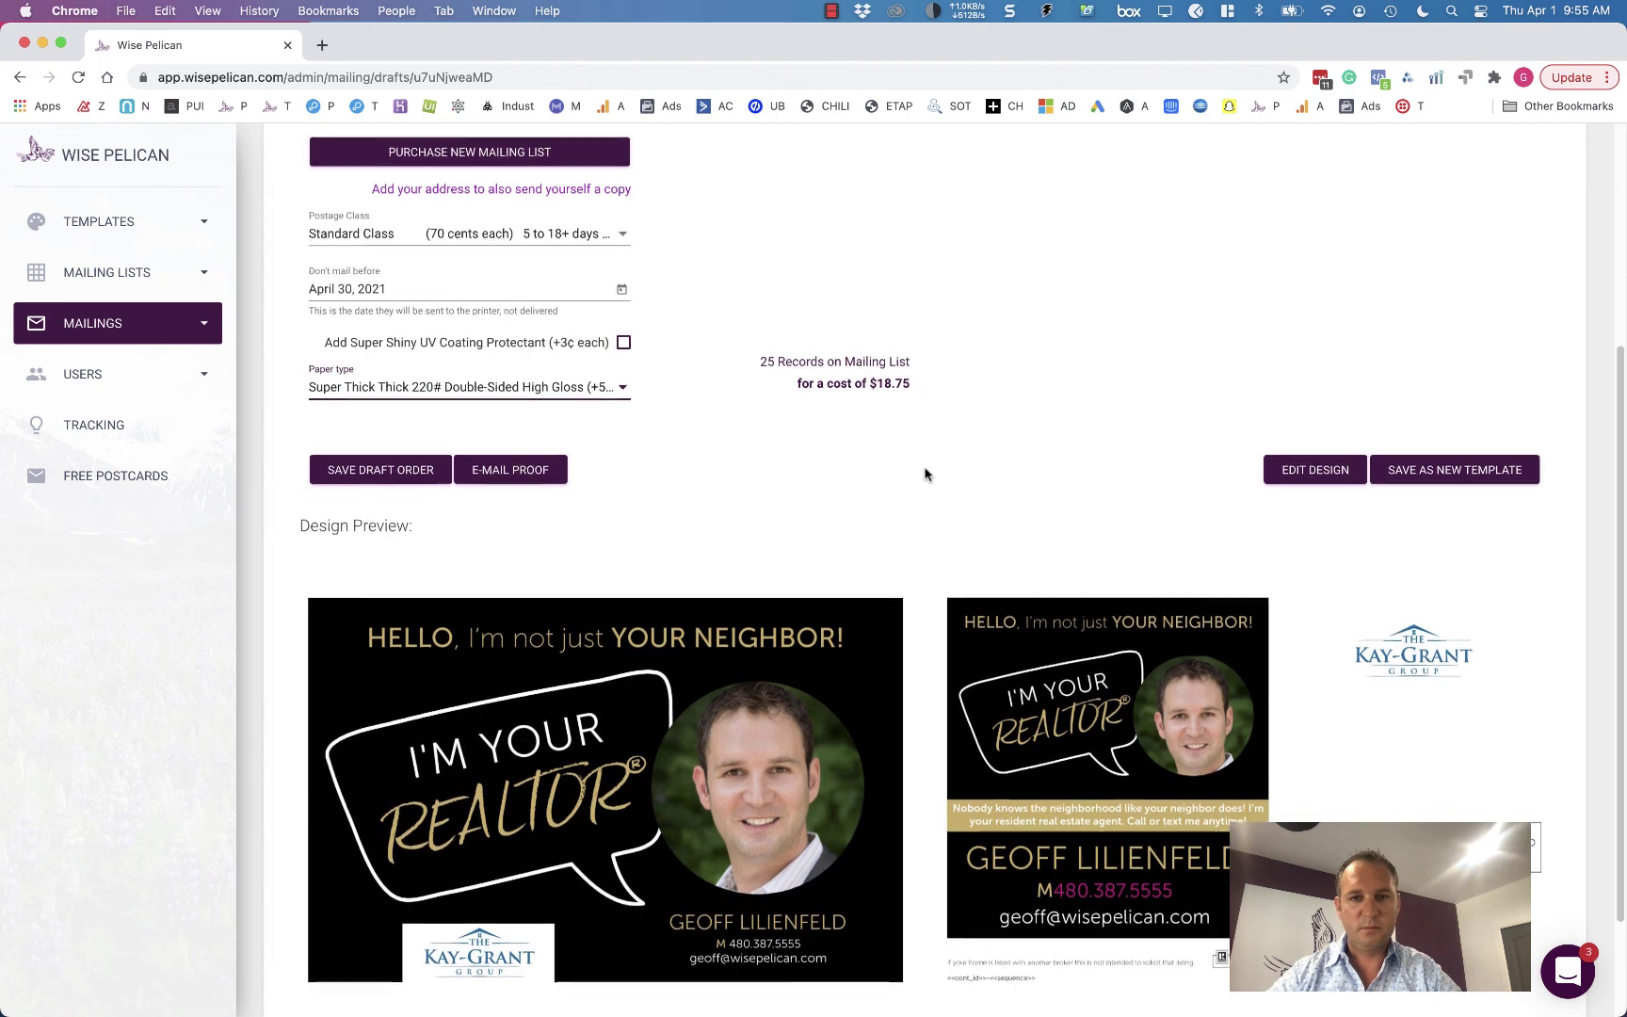
pyautogui.scroll(-3, 926, 474)
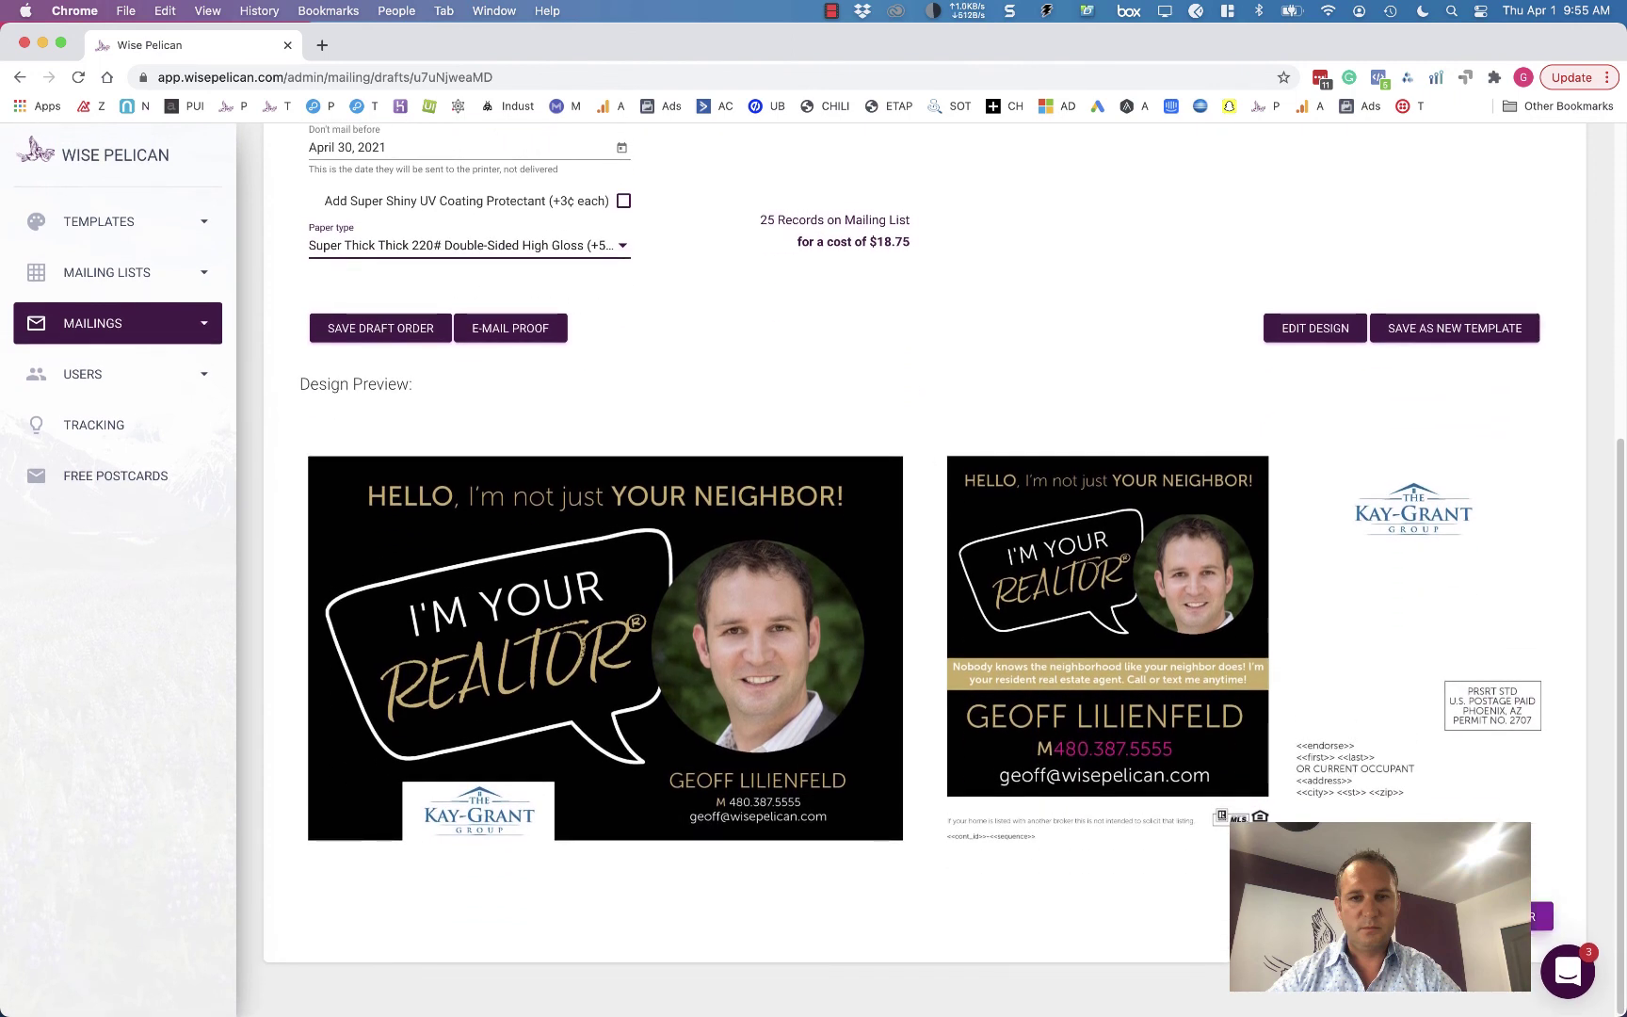
# - Submit the Demo order, acknowledge Standard Class and accept terms, then cancel at the $18.75 payment step
pyautogui.click(1543, 916)
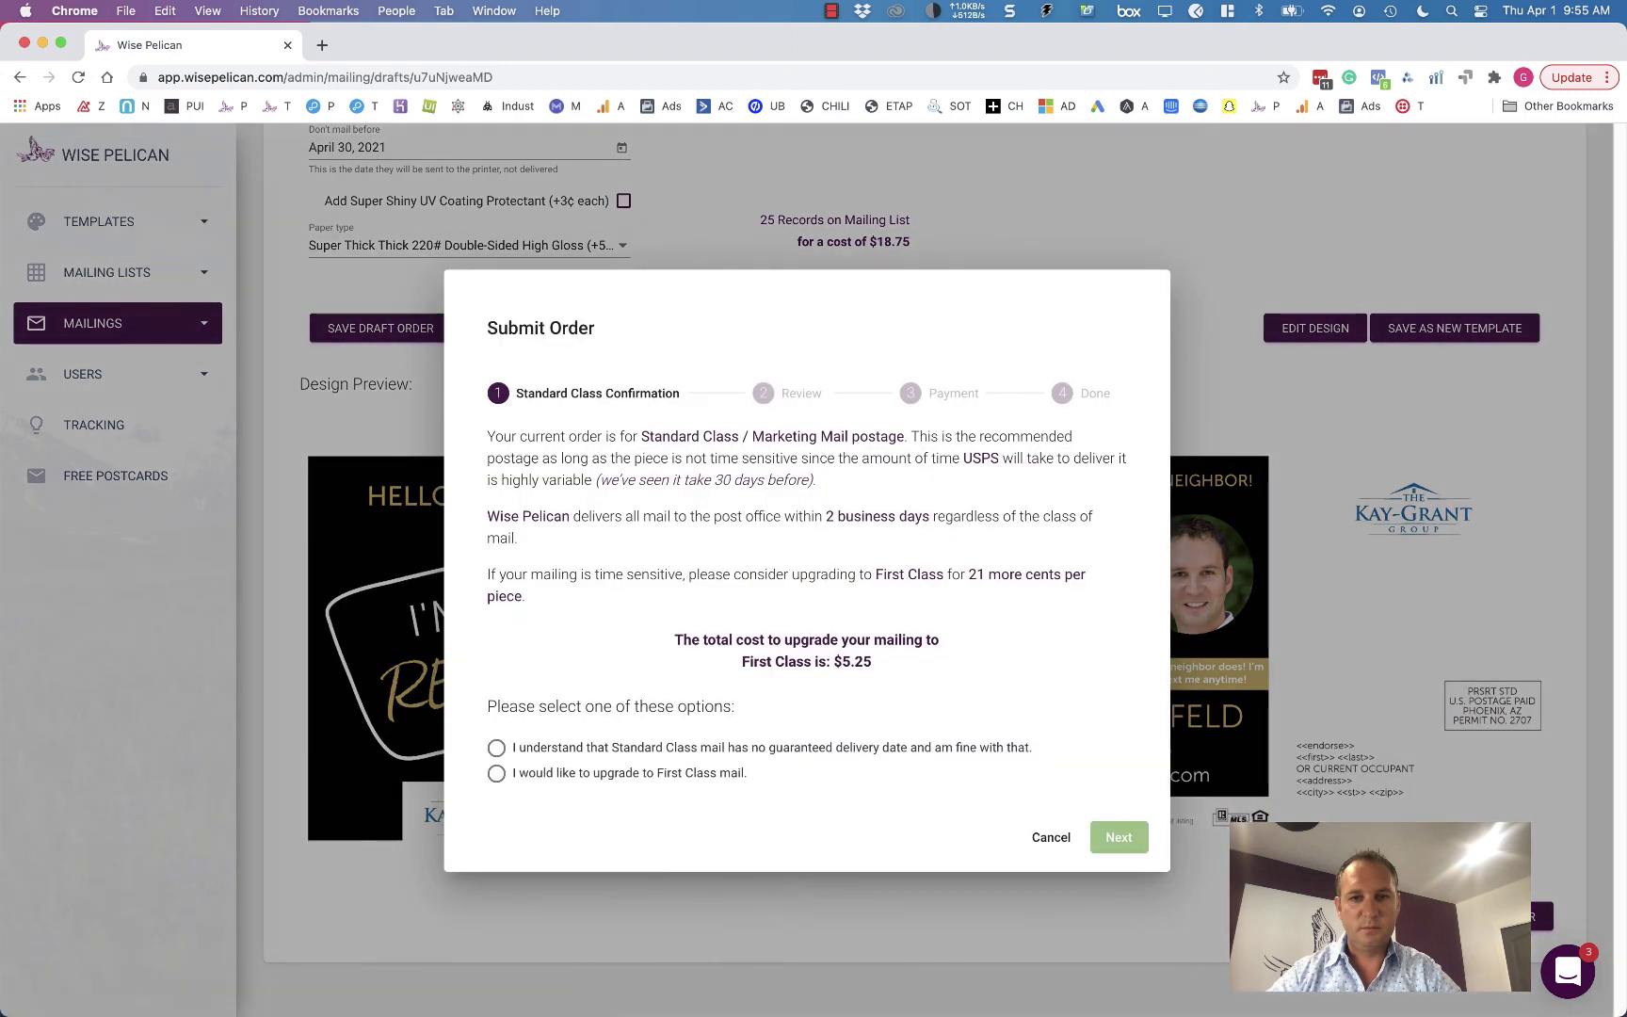
pyautogui.click(643, 754)
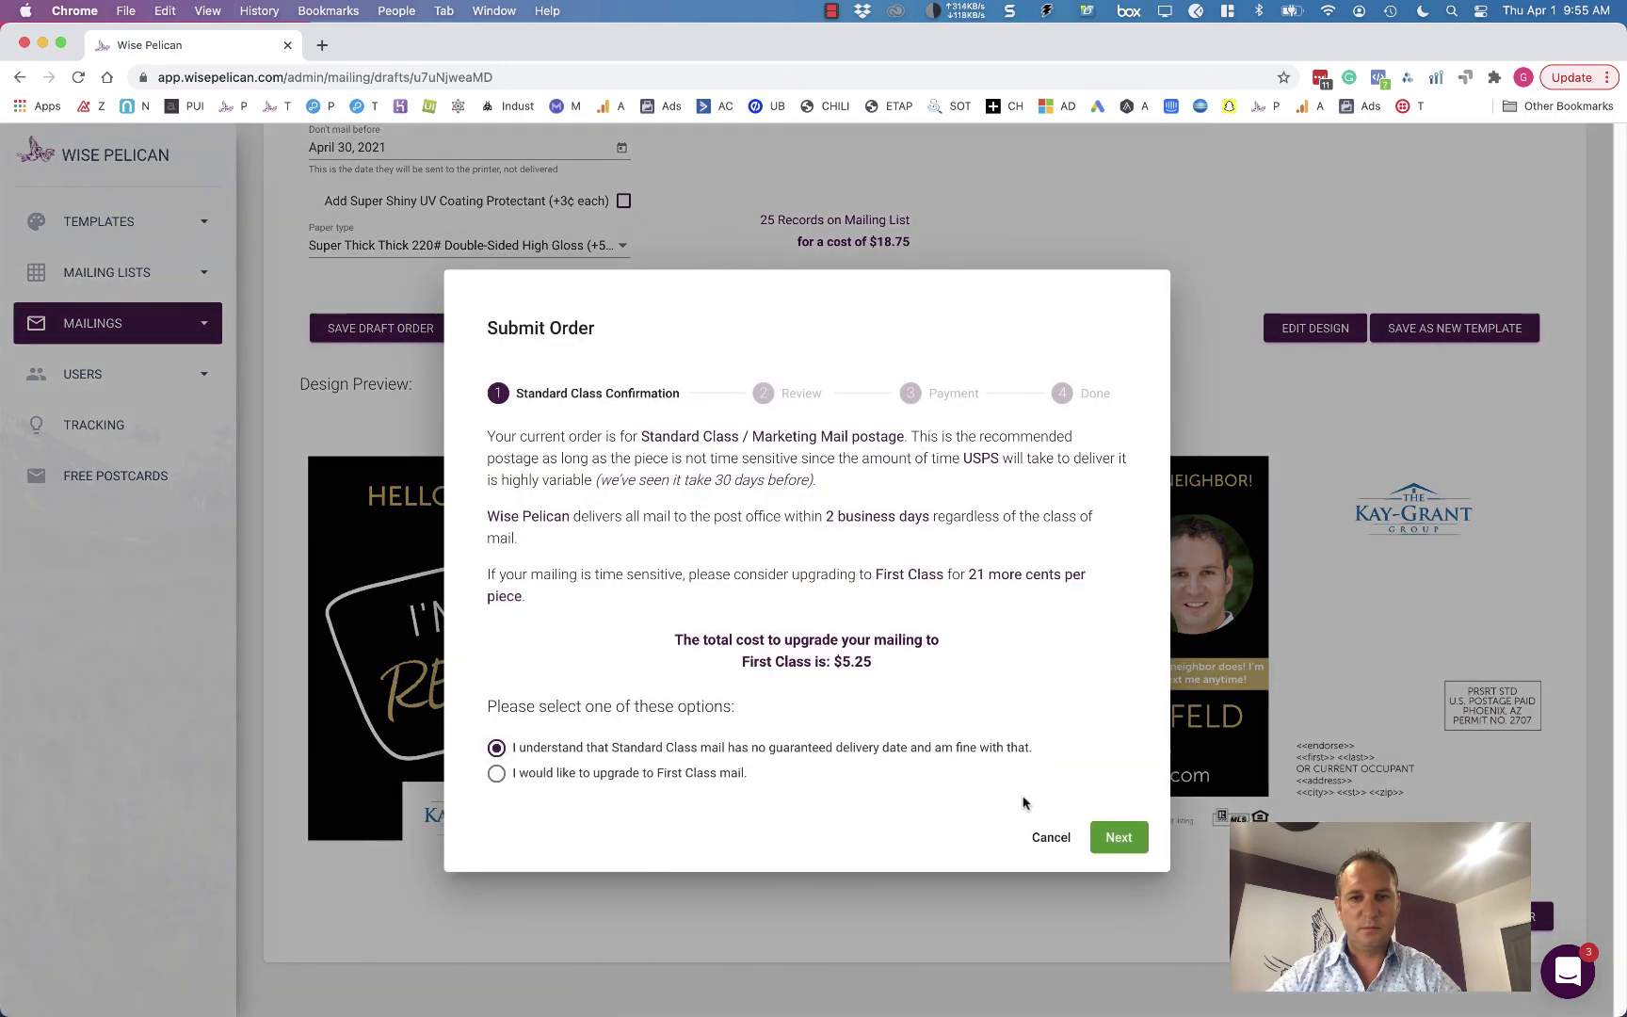
pyautogui.click(1118, 838)
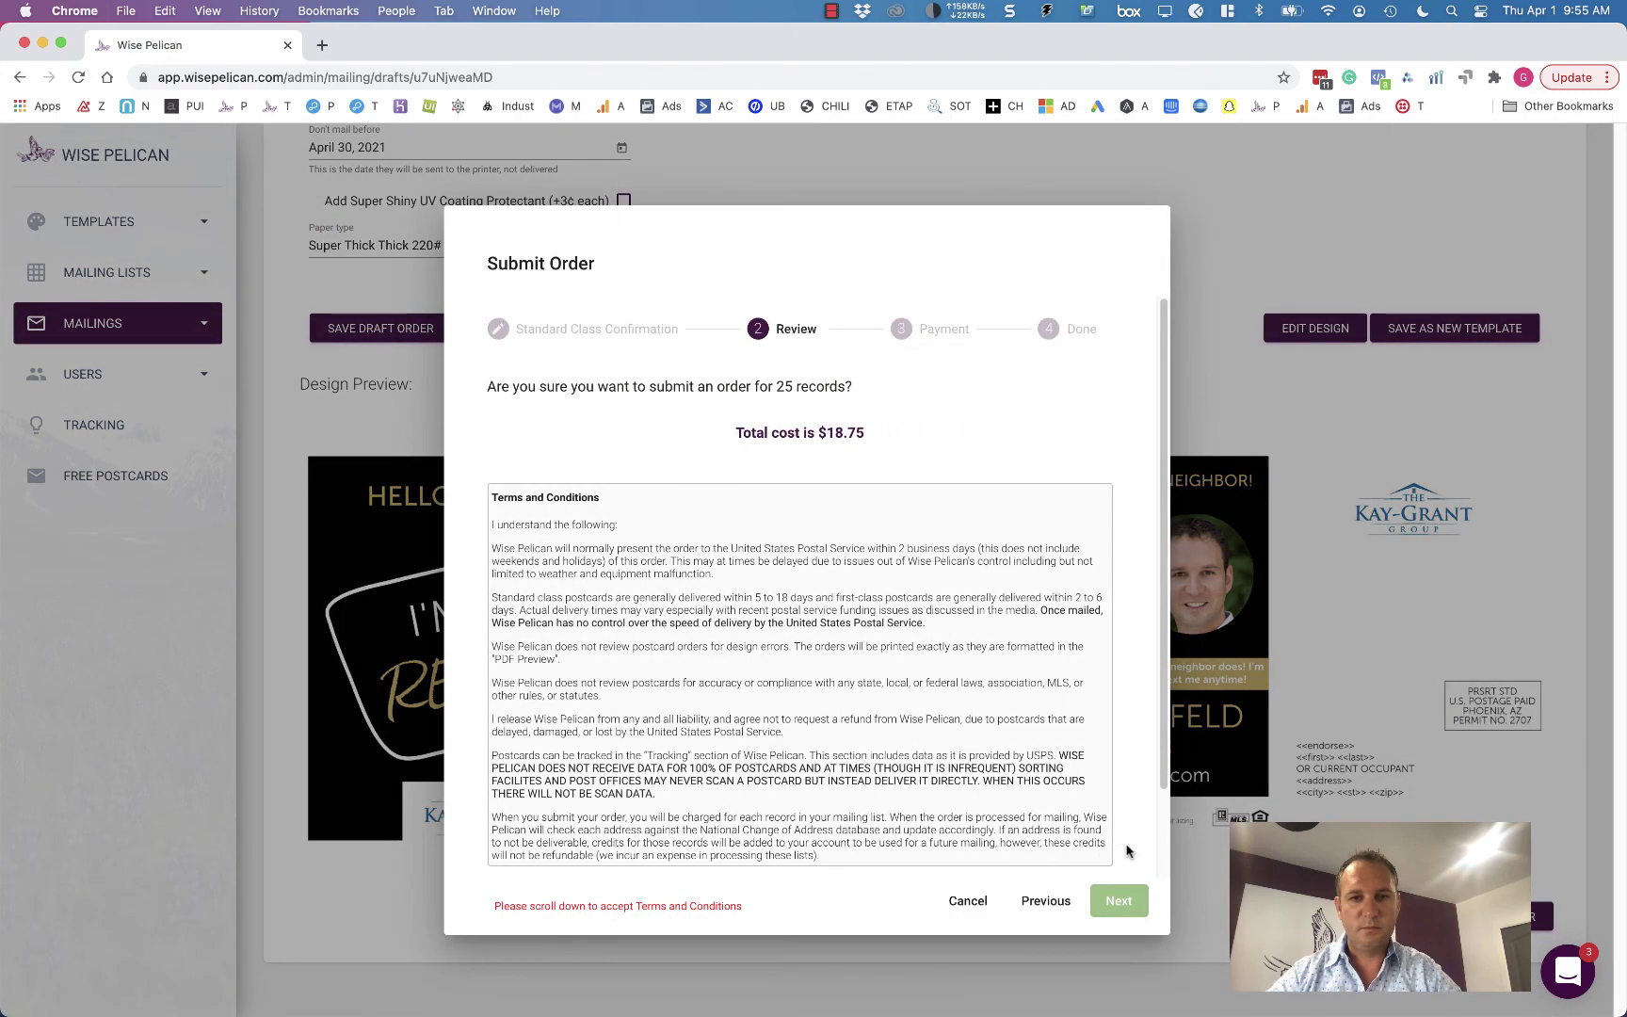
pyautogui.scroll(-2, 972, 743)
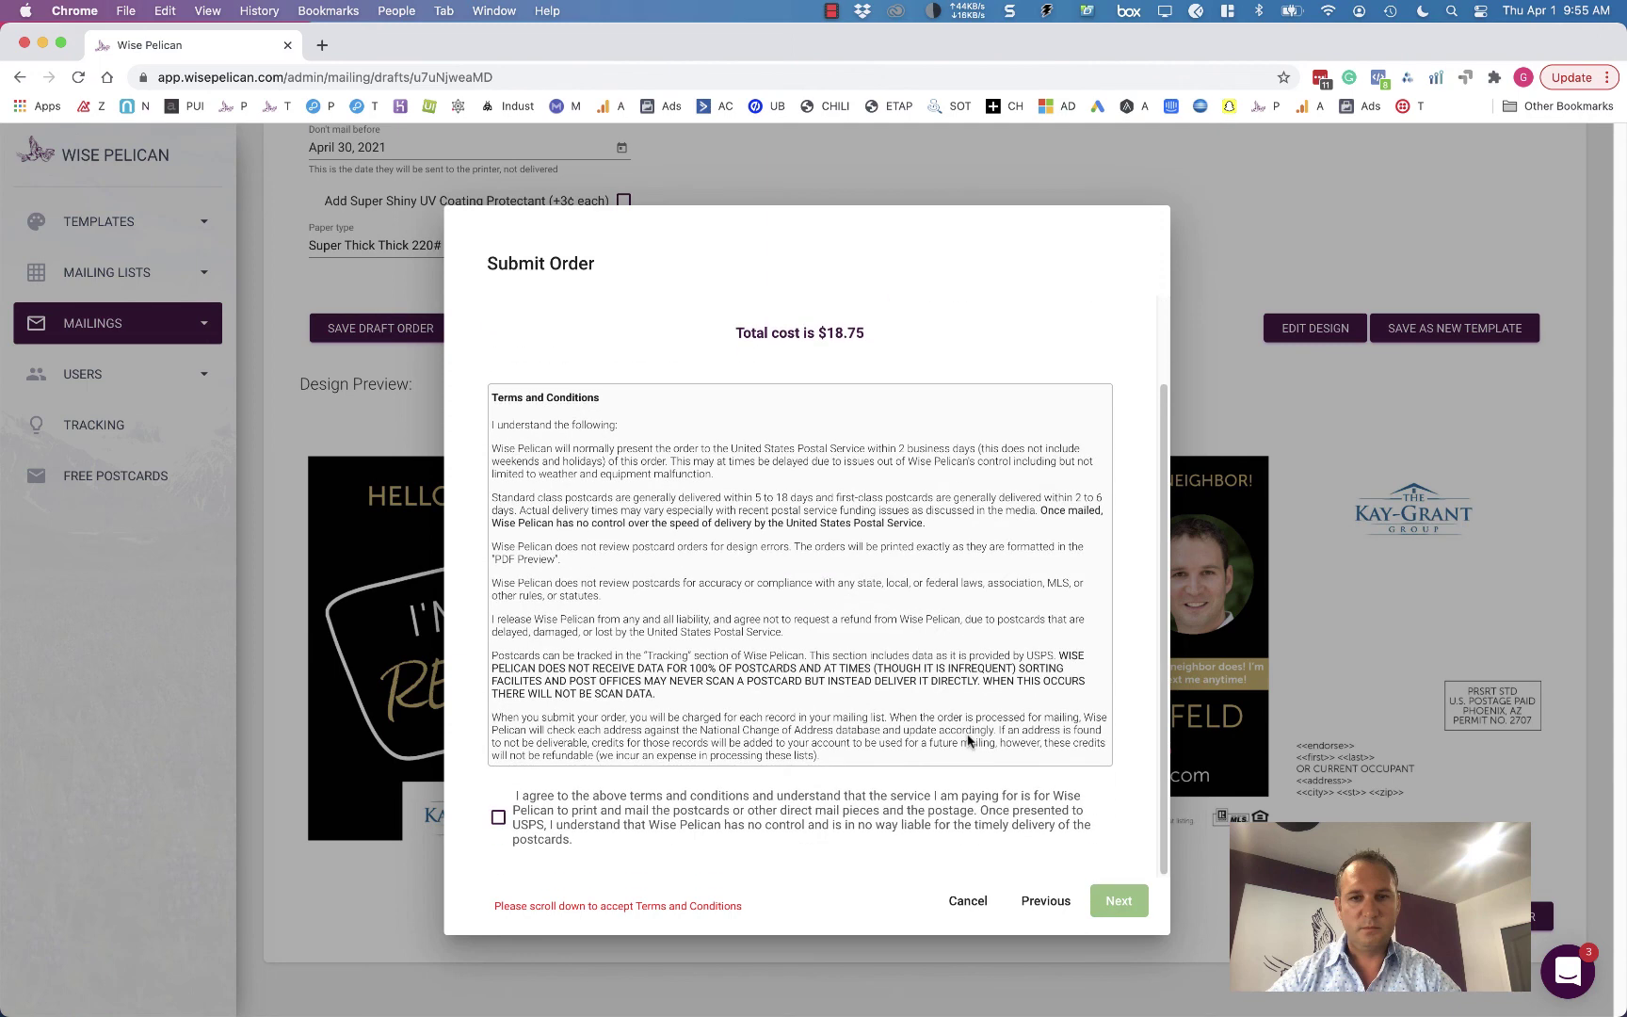
pyautogui.click(557, 841)
pyautogui.click(1117, 899)
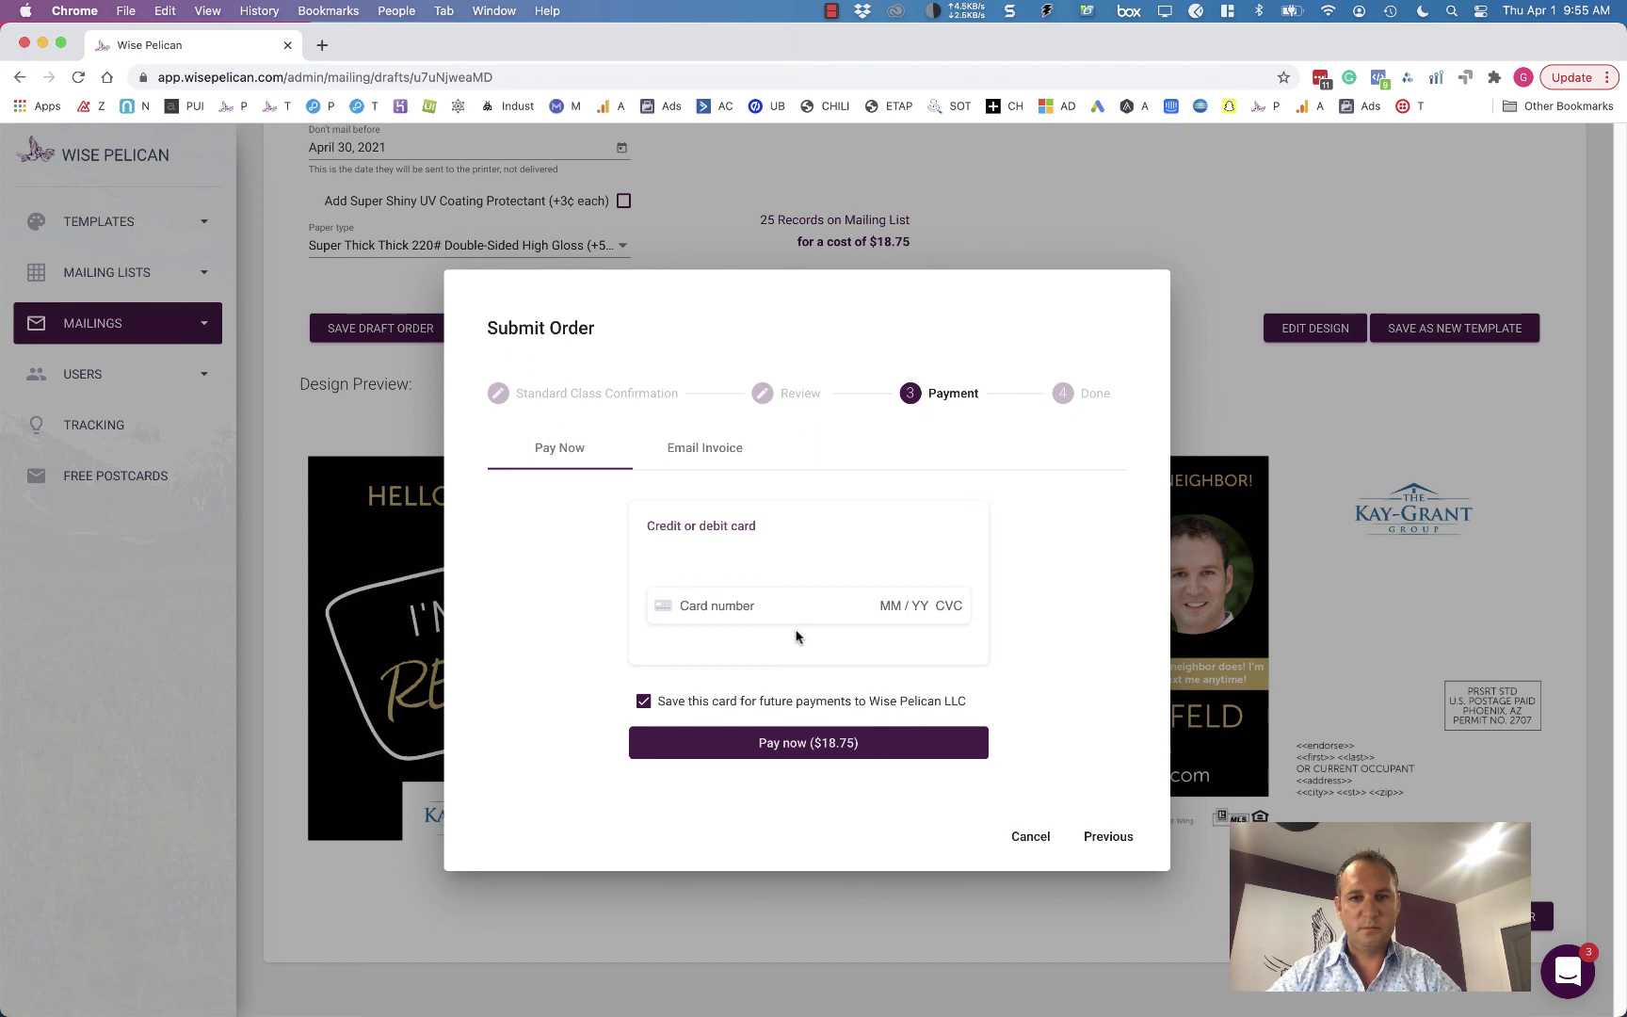
pyautogui.click(1032, 837)
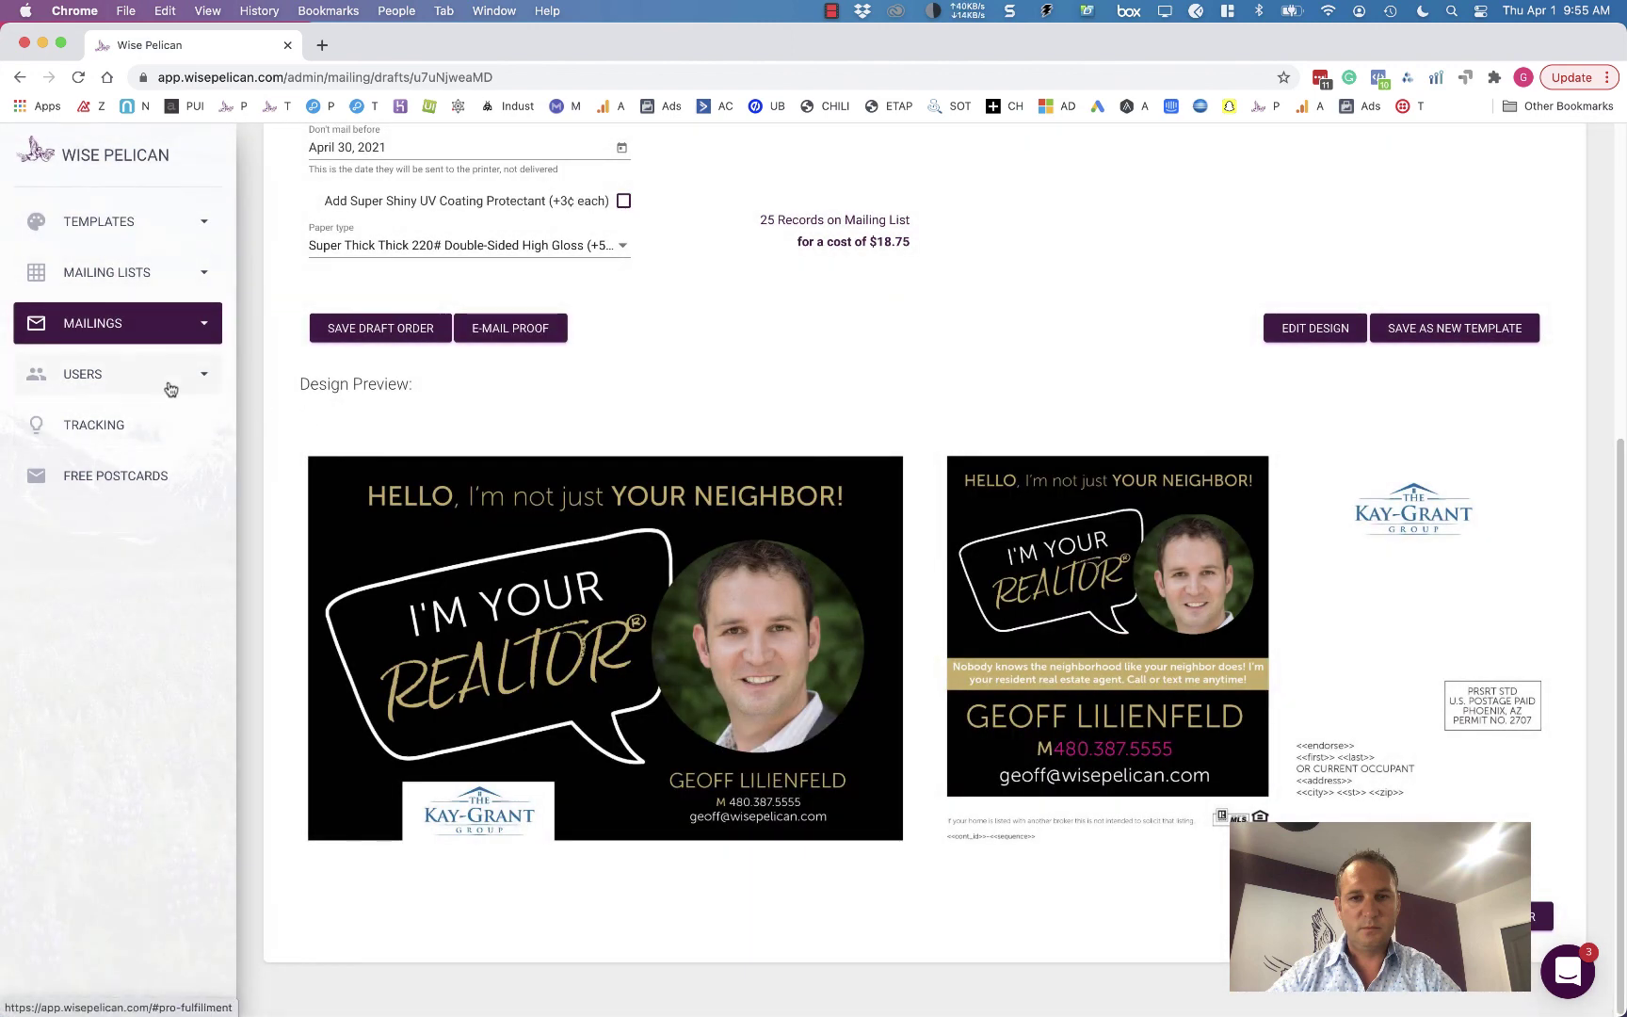
# - View the Tracking page, then the Free Postcards page, selecting the referral link and scrolling its program steps
pyautogui.click(136, 449)
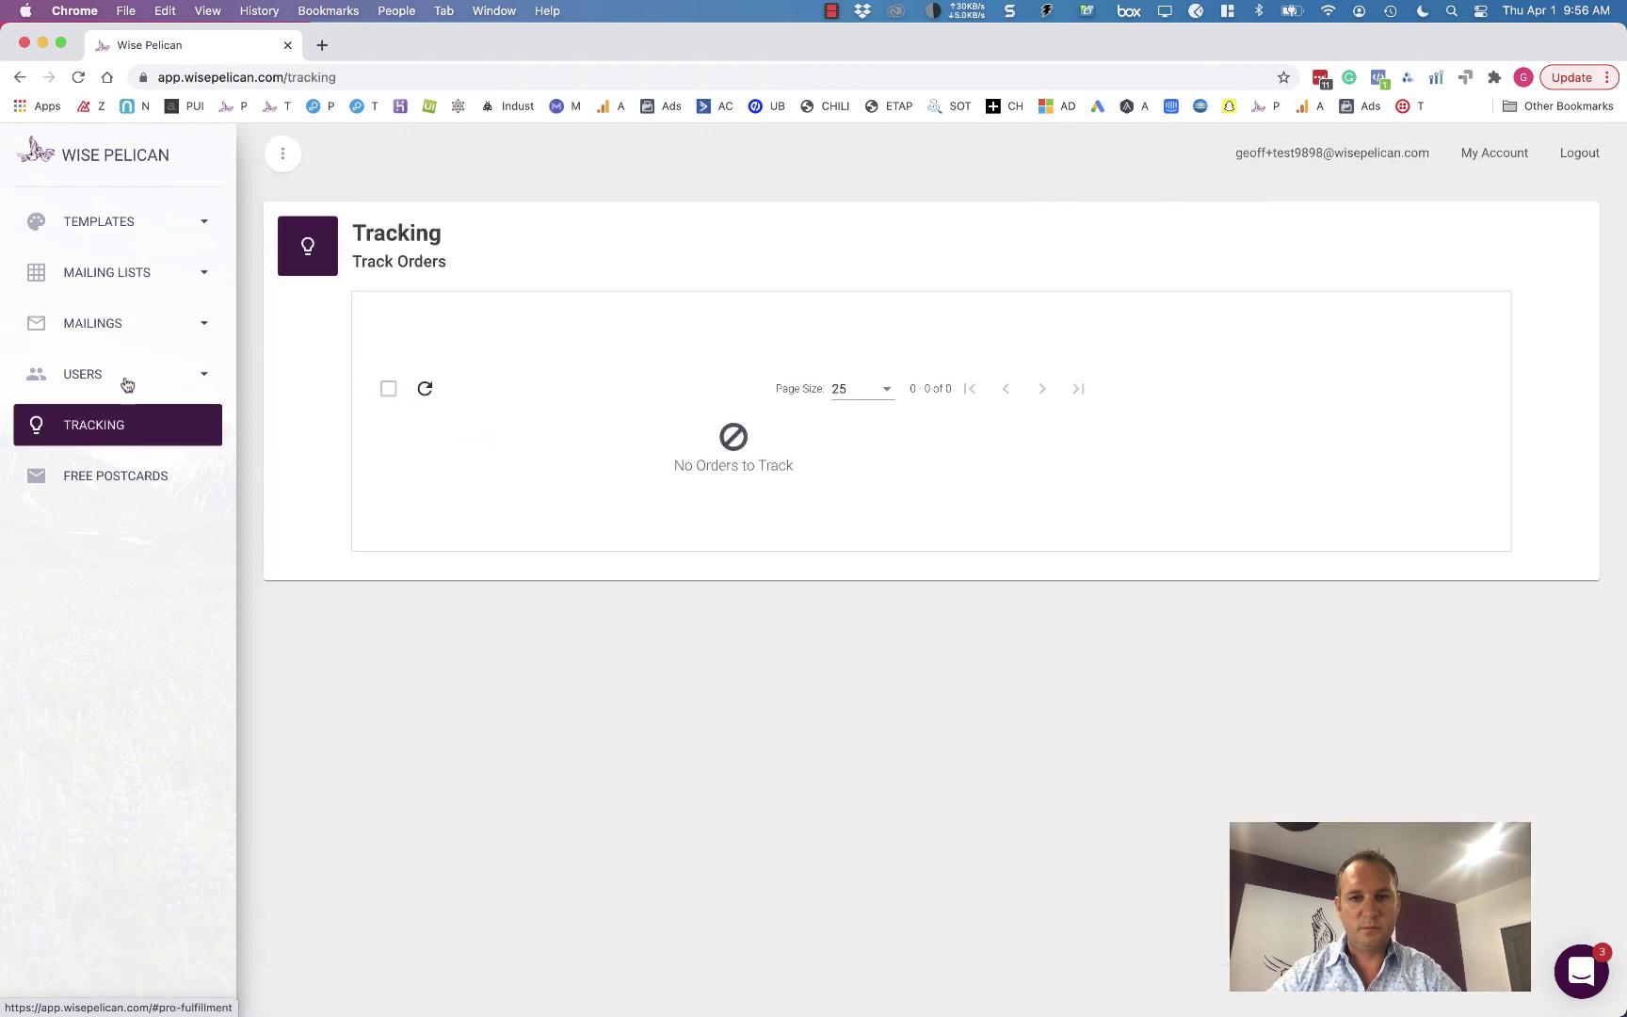
pyautogui.click(115, 476)
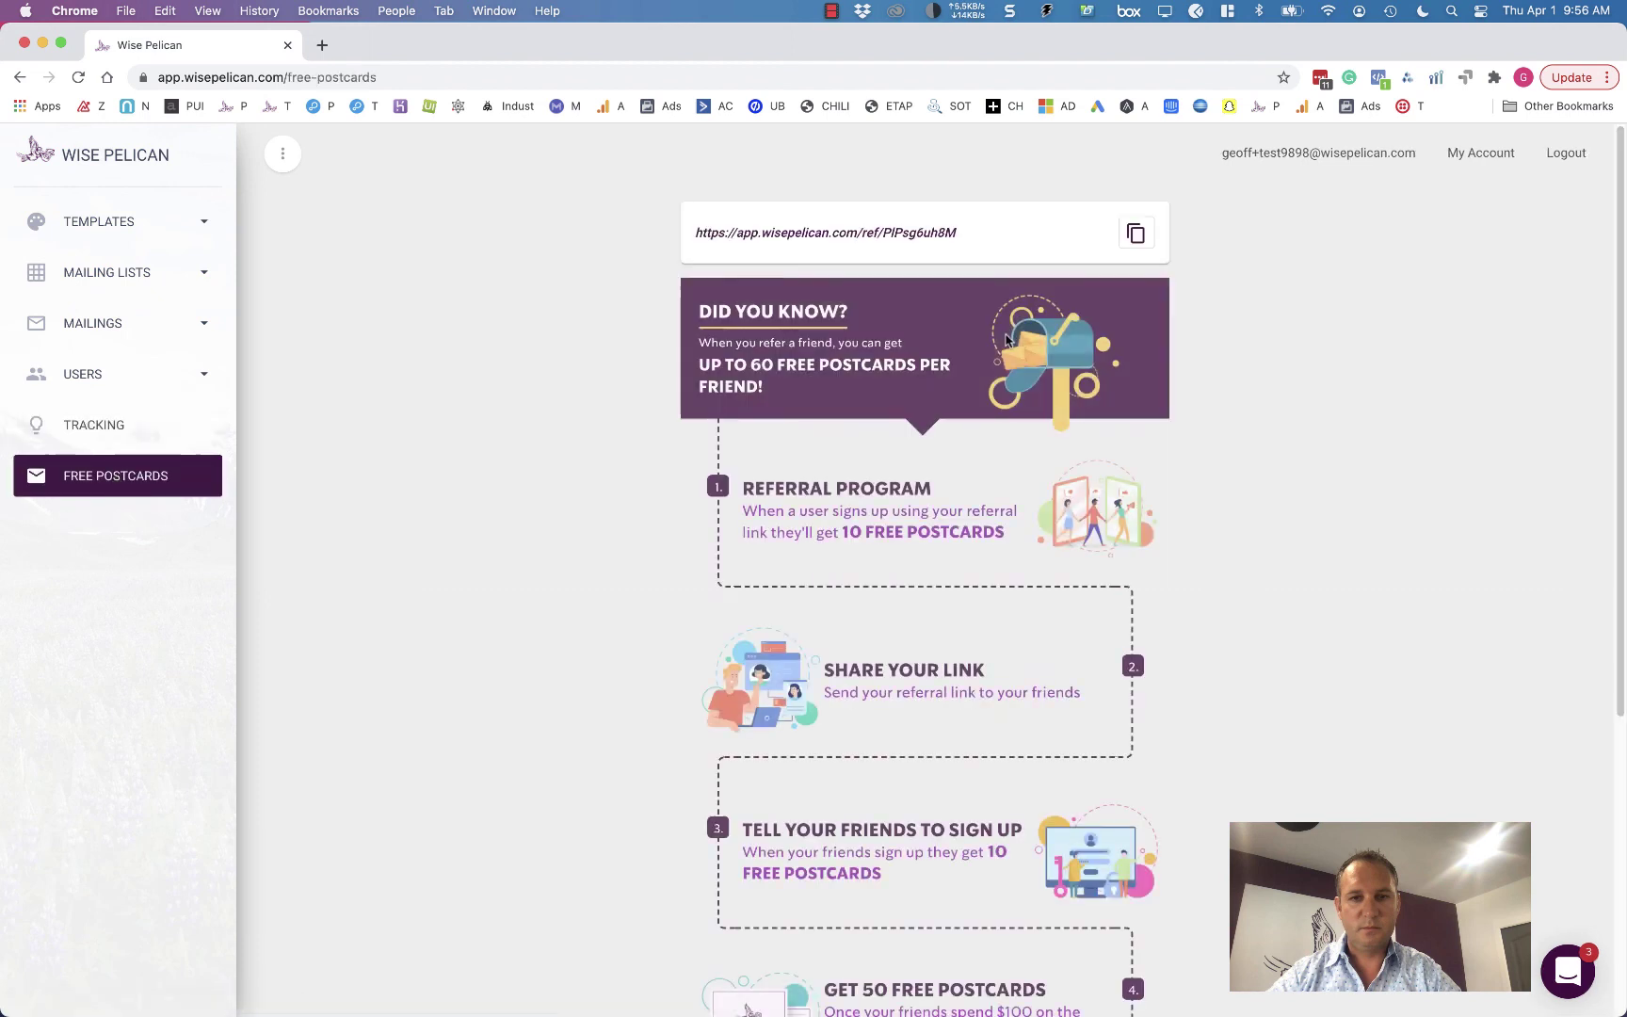
pyautogui.moveTo(1006, 237); pyautogui.dragTo(792, 228)
pyautogui.click(683, 237)
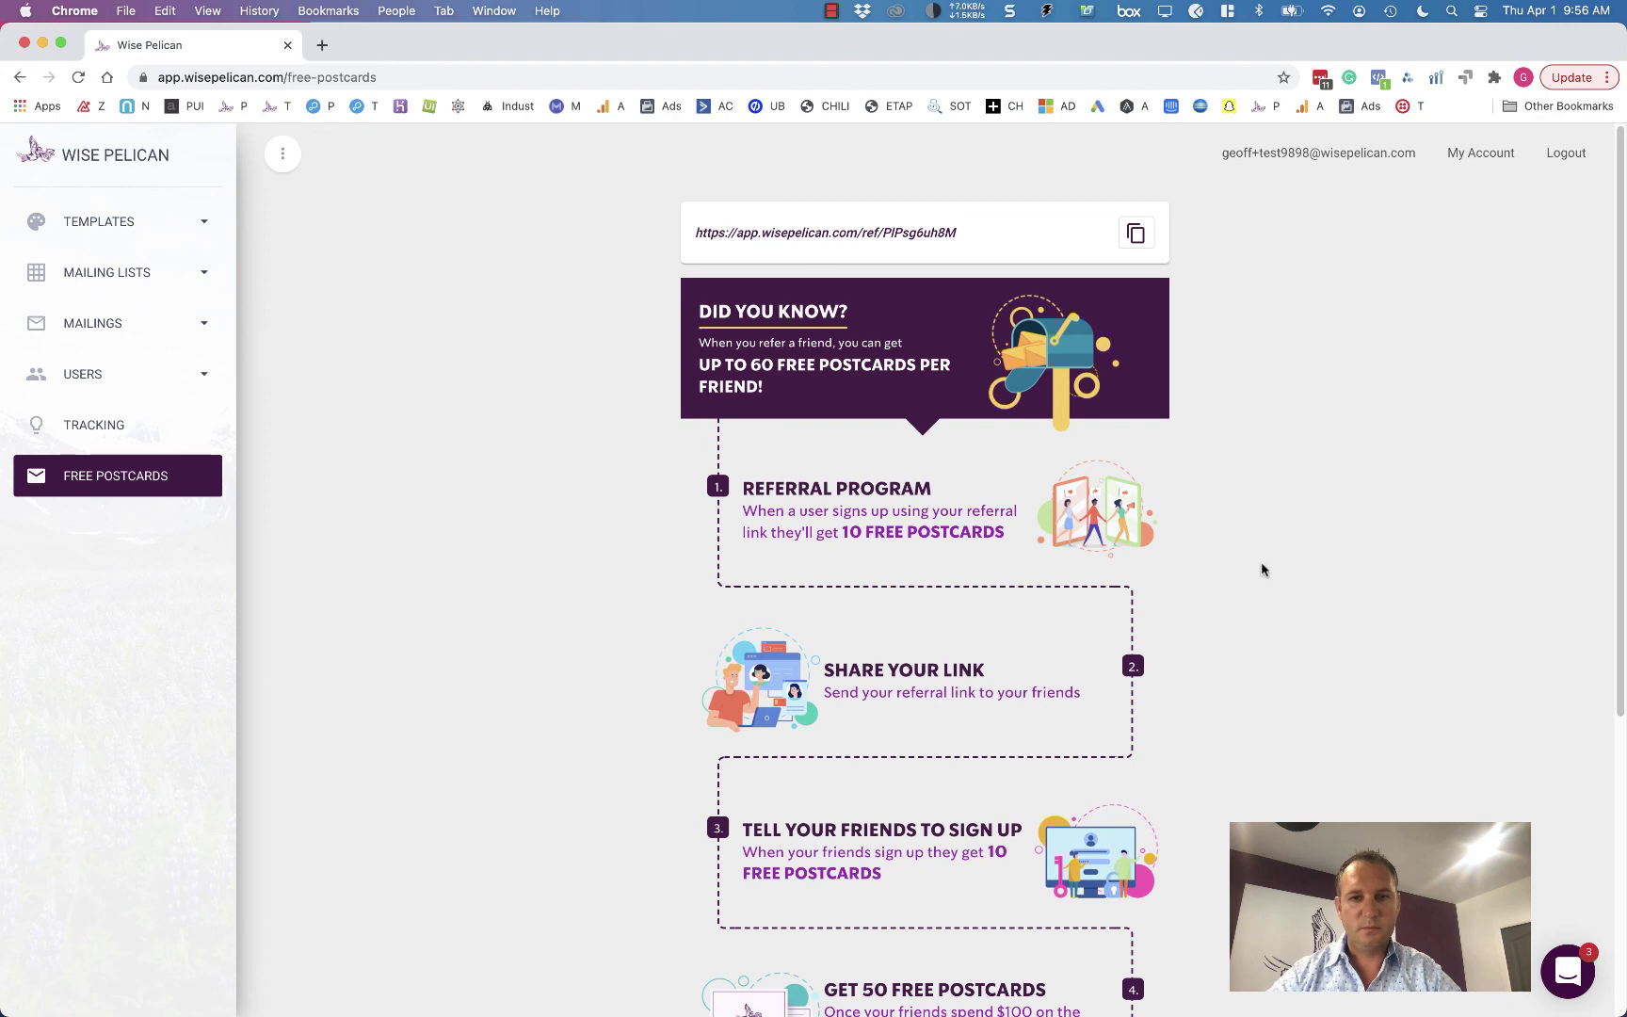
pyautogui.scroll(-5, 1262, 566)
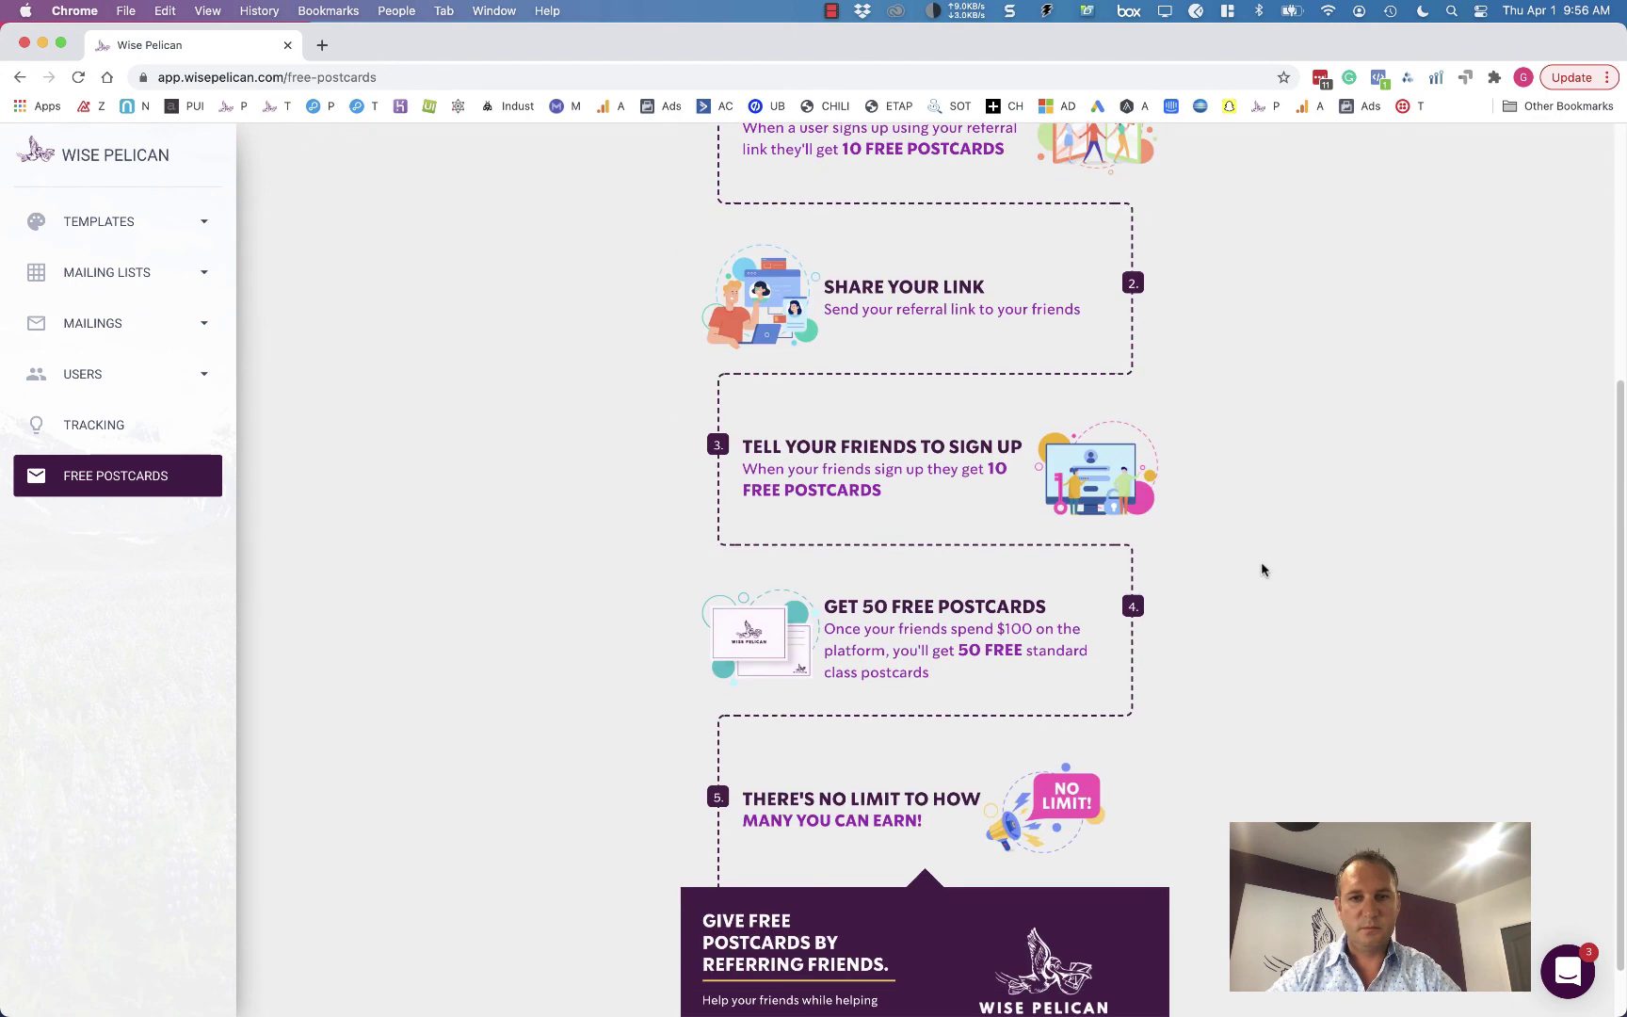
pyautogui.scroll(4, 1262, 566)
pyautogui.scroll(2, 1262, 565)
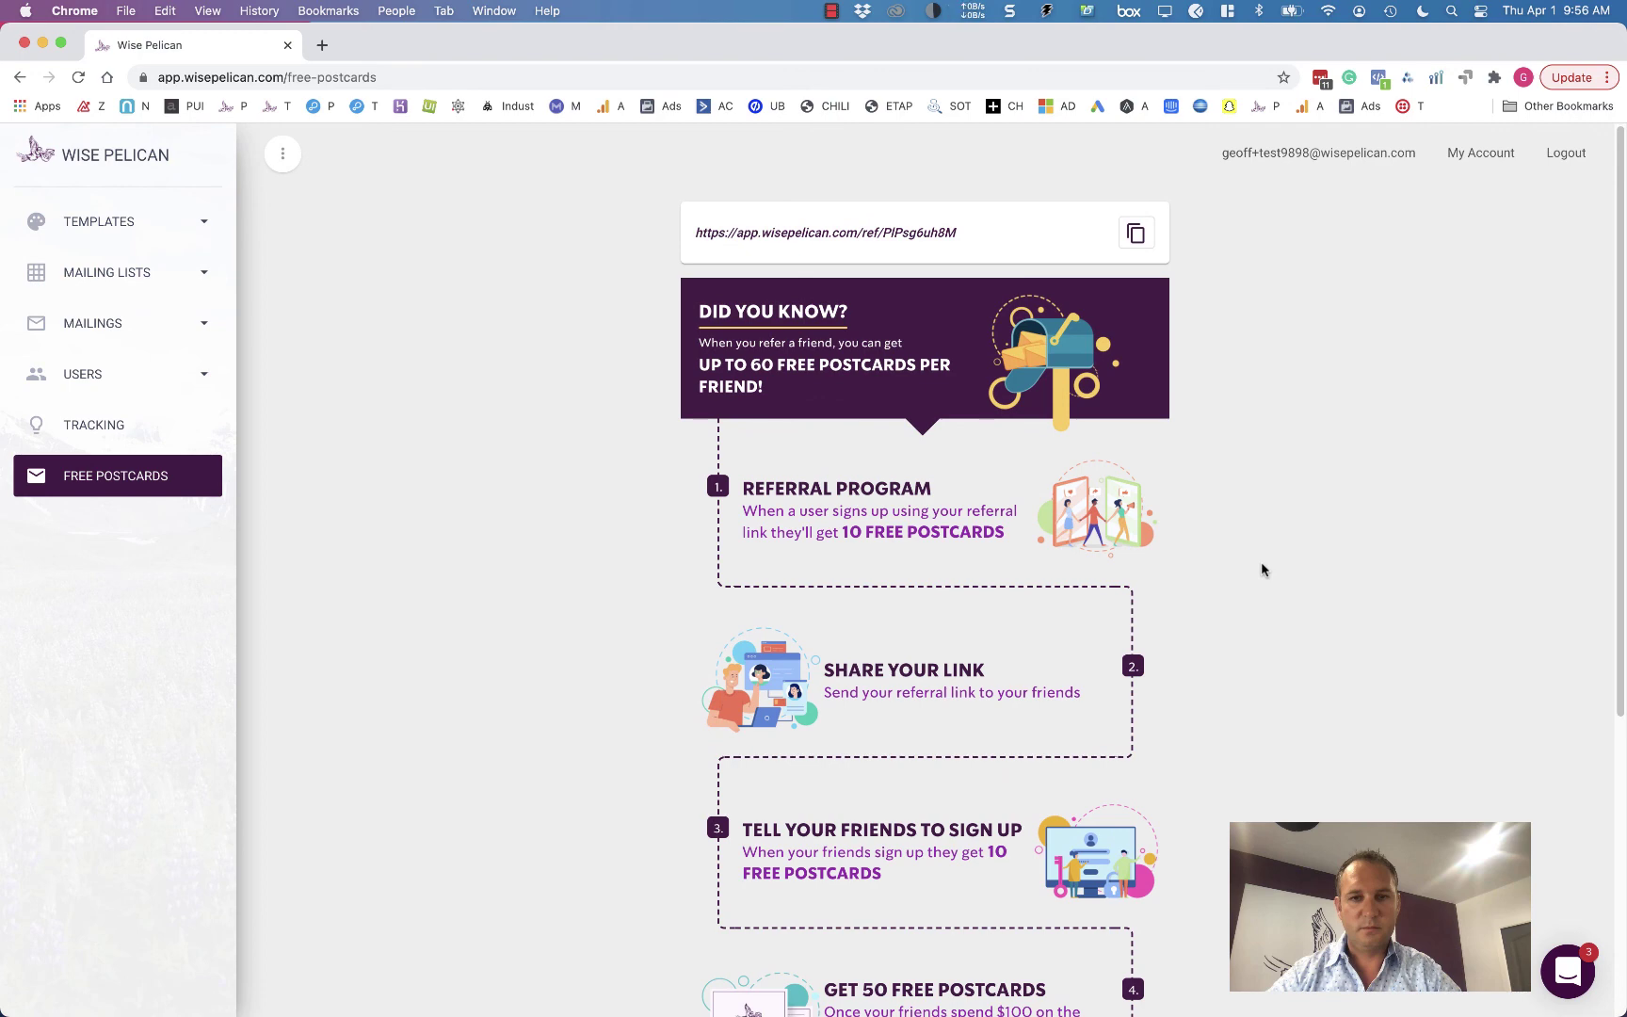
# - Open the Intercom support messenger and return to its list of past conversations
pyautogui.click(1575, 970)
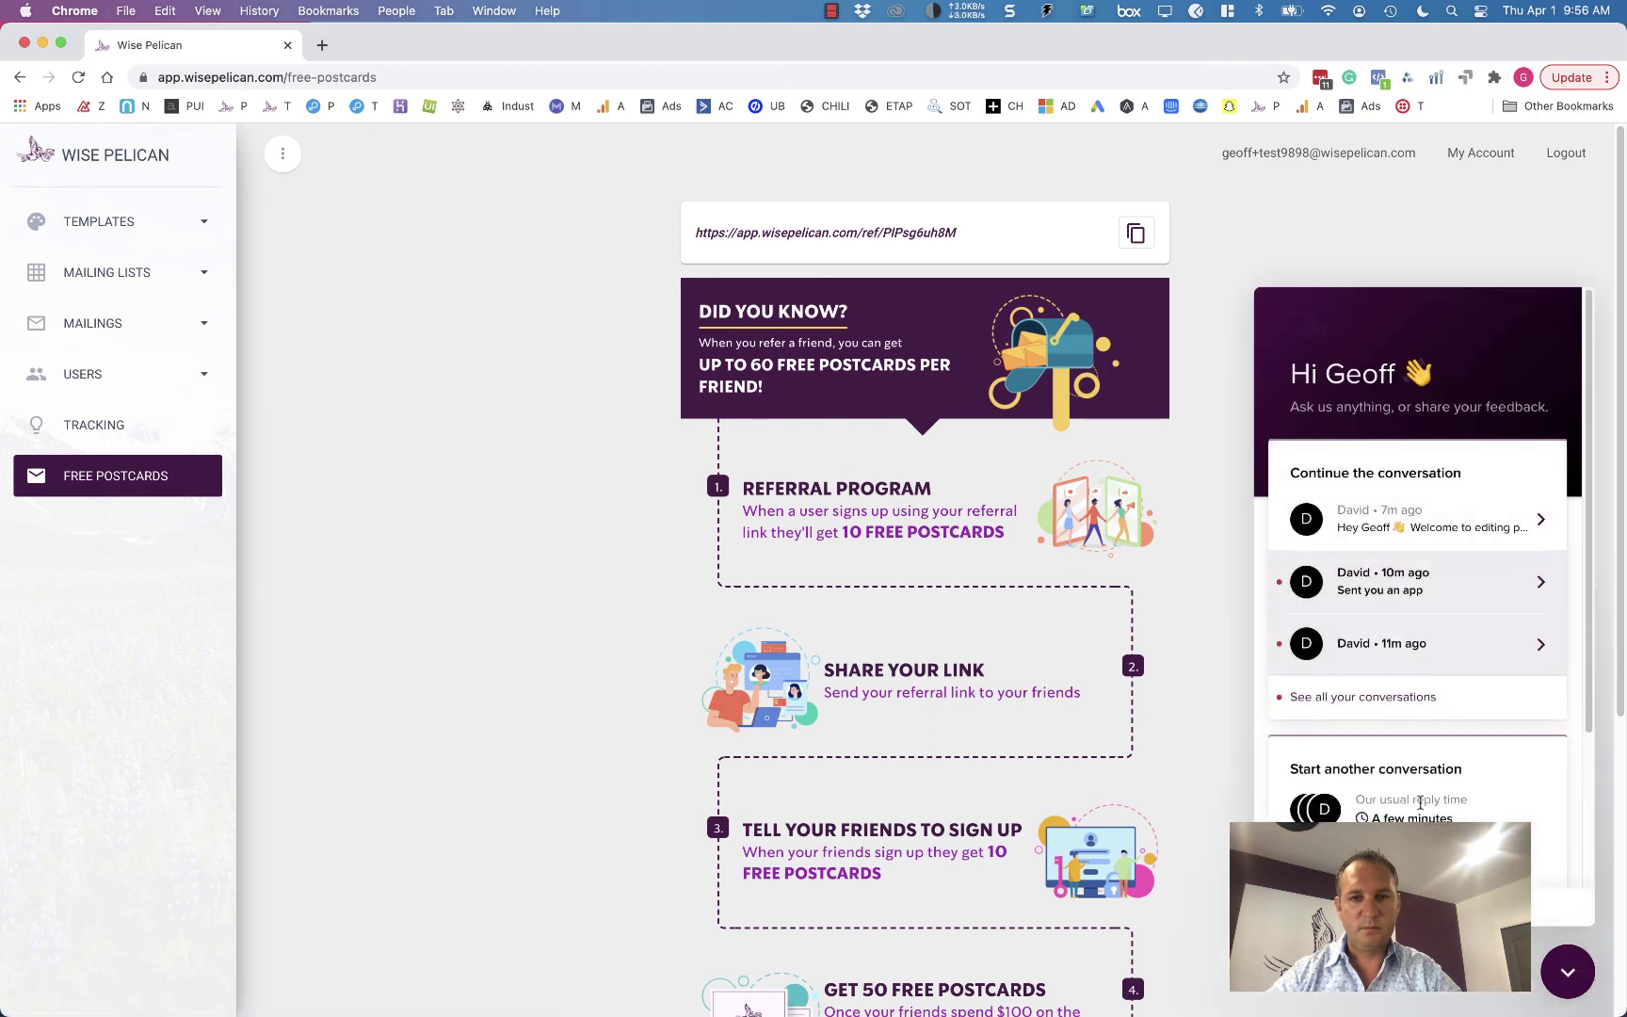
pyautogui.scroll(-3, 1420, 803)
pyautogui.scroll(-2, 1408, 767)
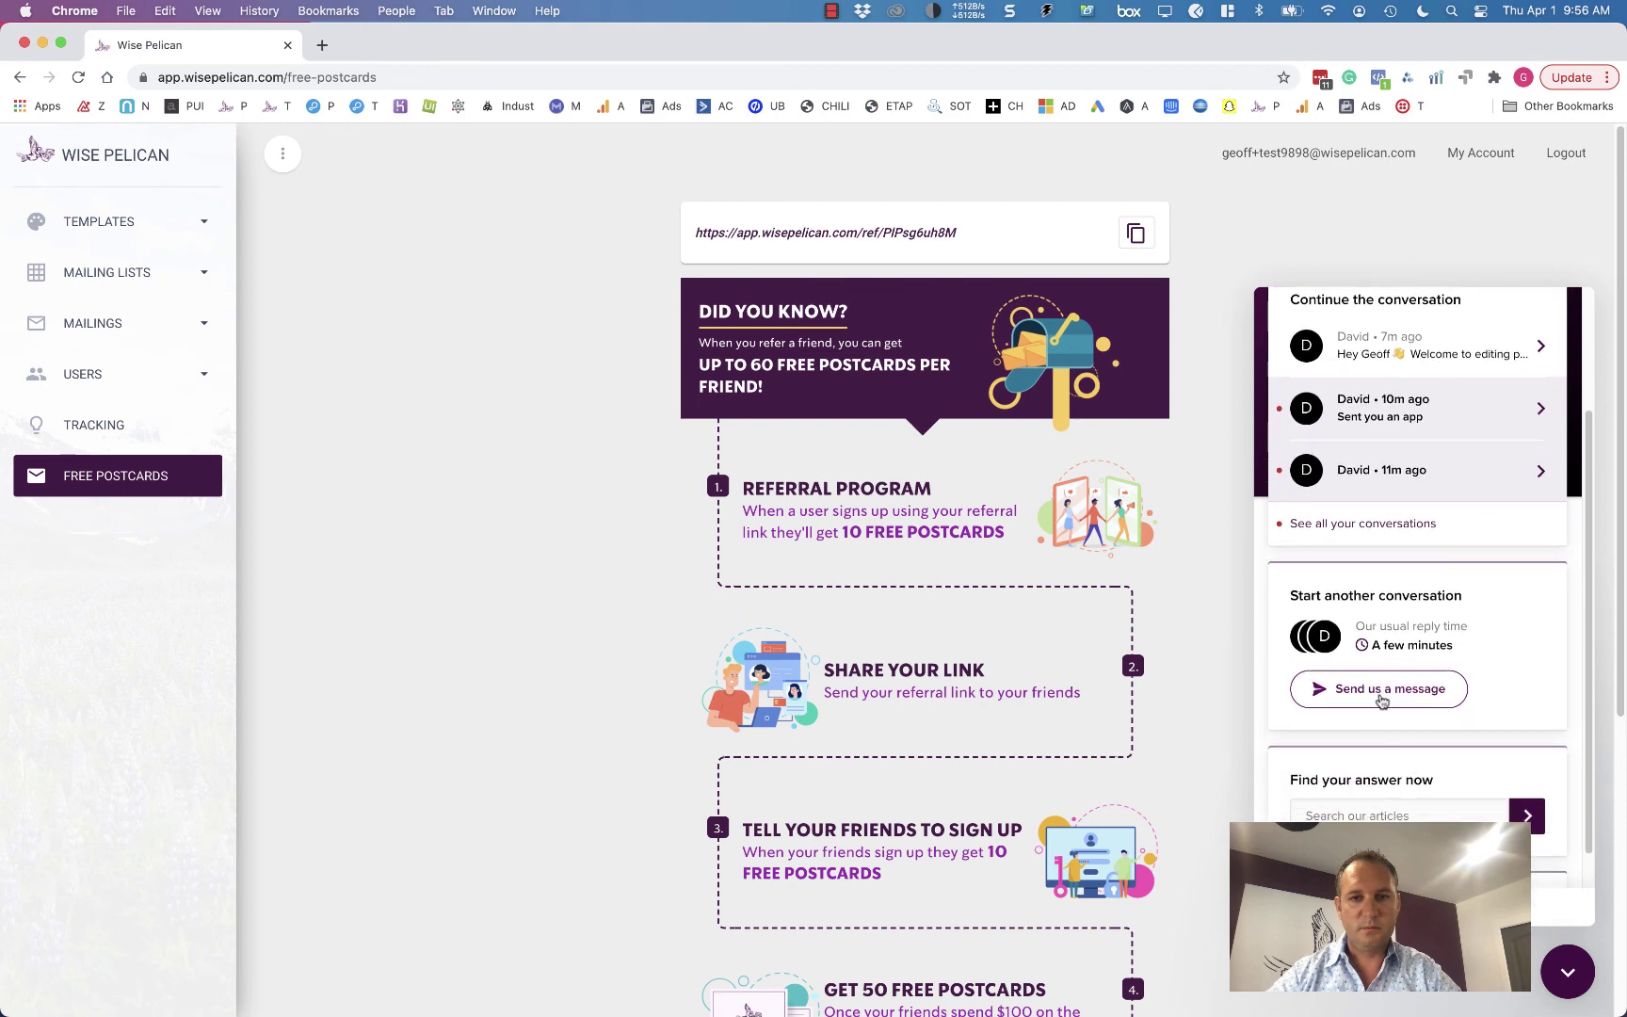
pyautogui.click(1381, 699)
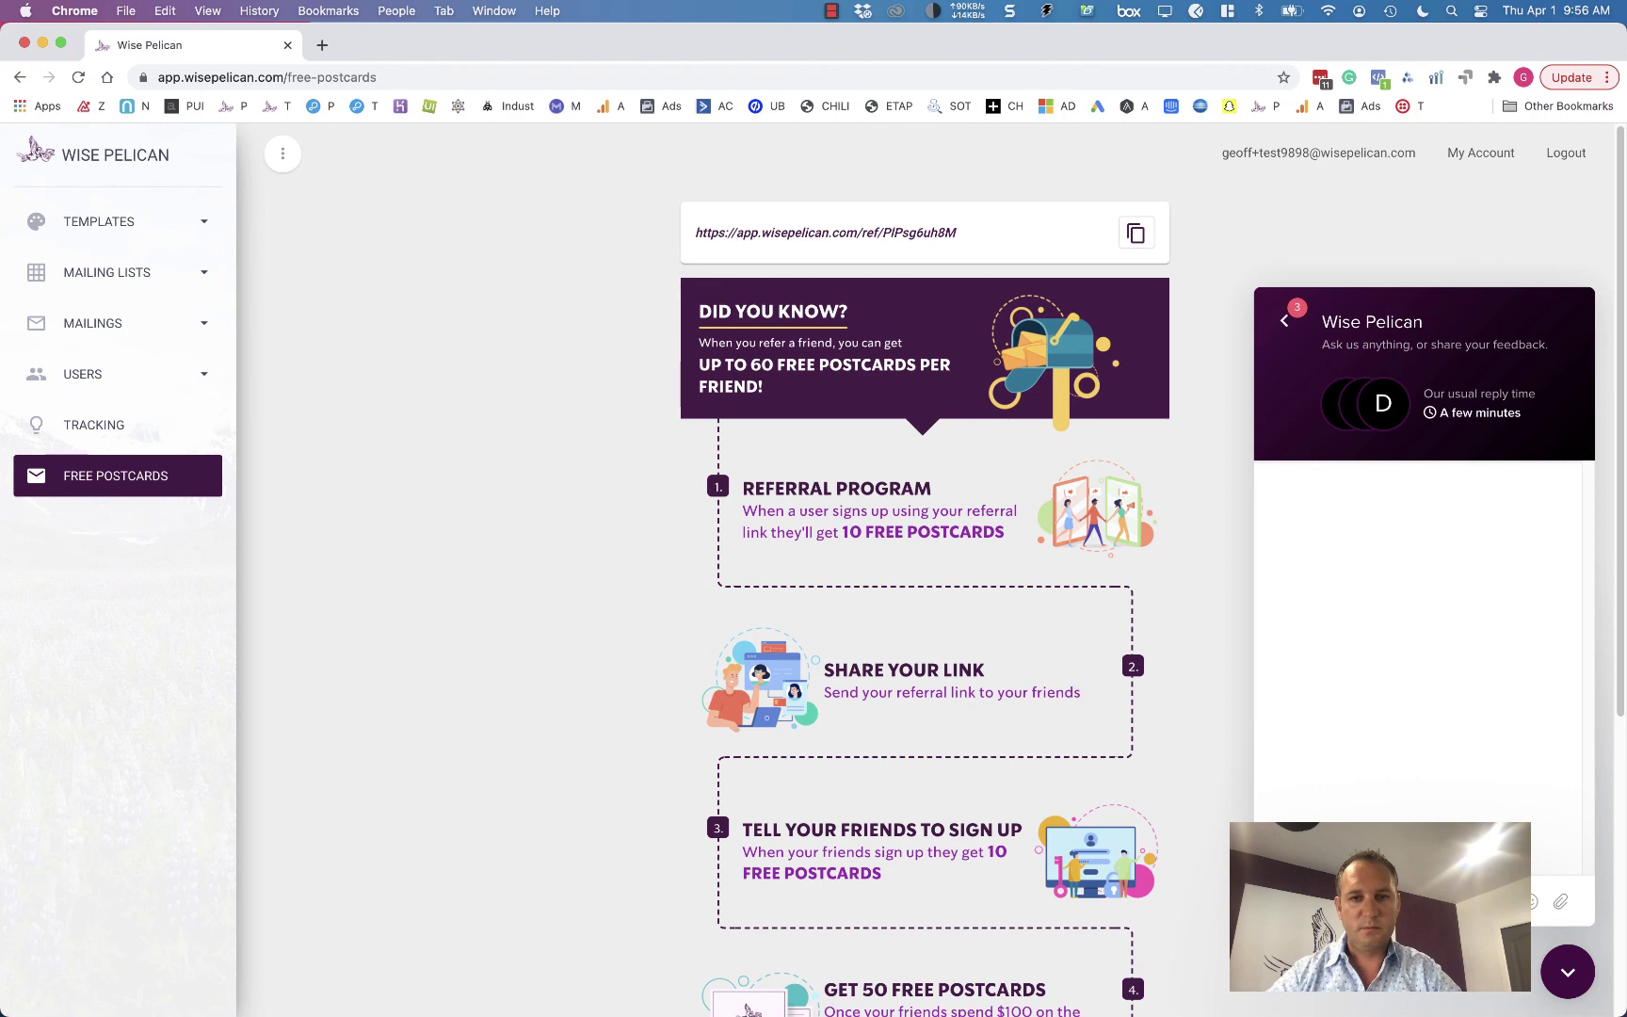
pyautogui.click(1284, 321)
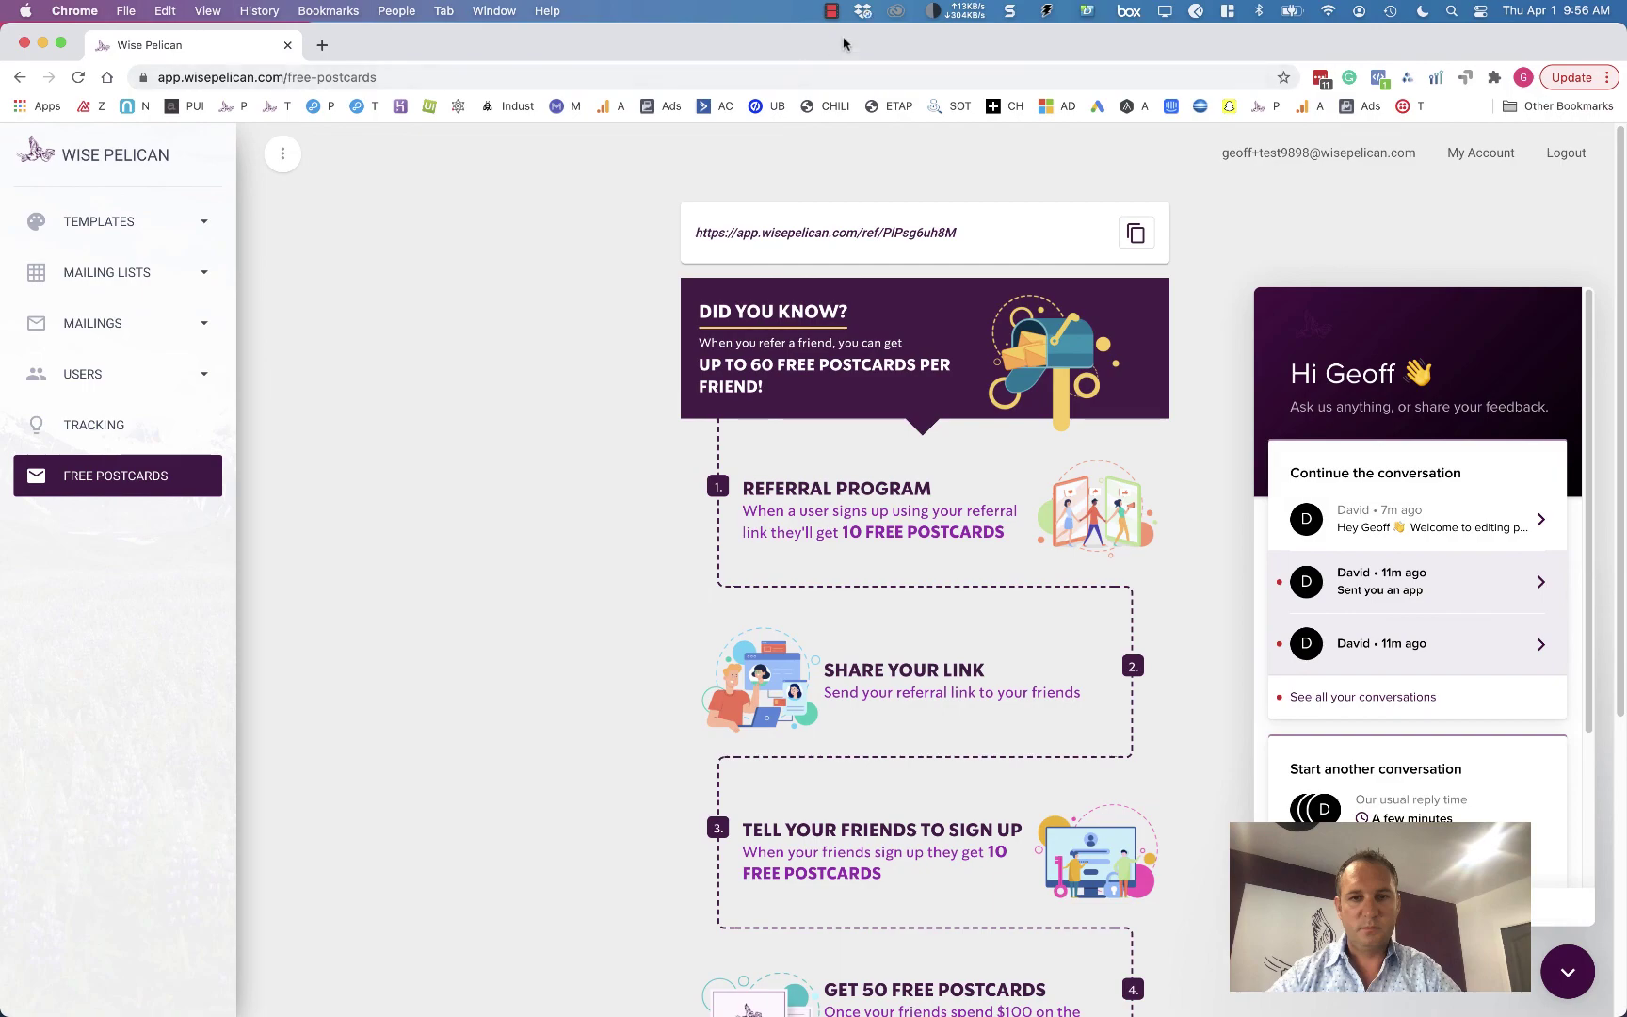